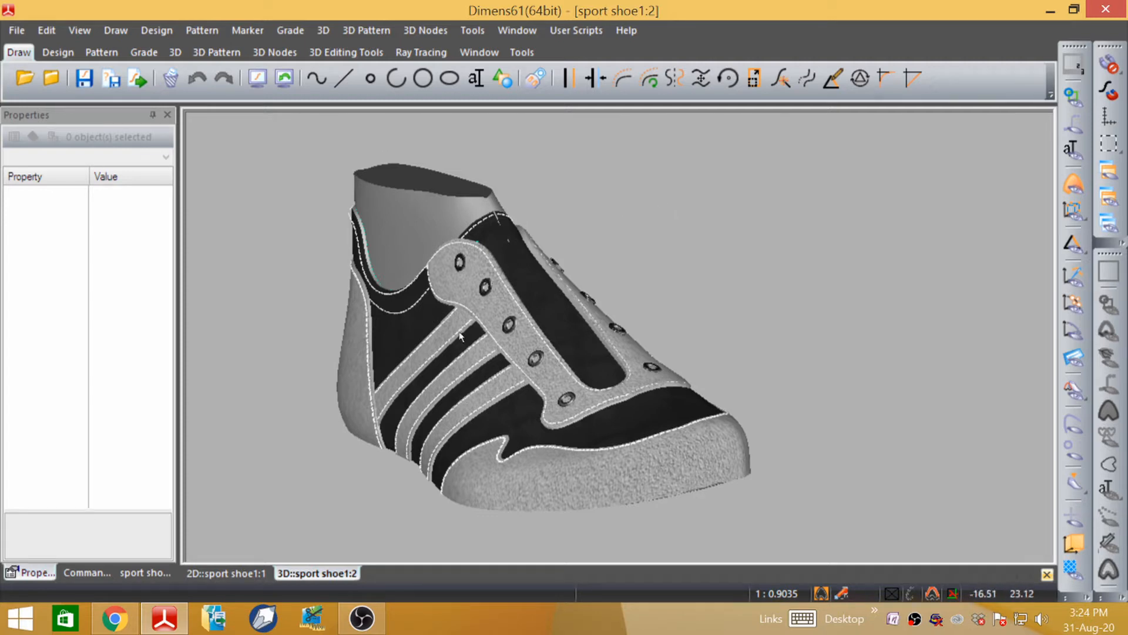
- Examine the sport shoe model's eyelets, stripes and toe up close from the front and the side
scroll(461, 250, "down", 2)
scroll(493, 310, "up", 6)
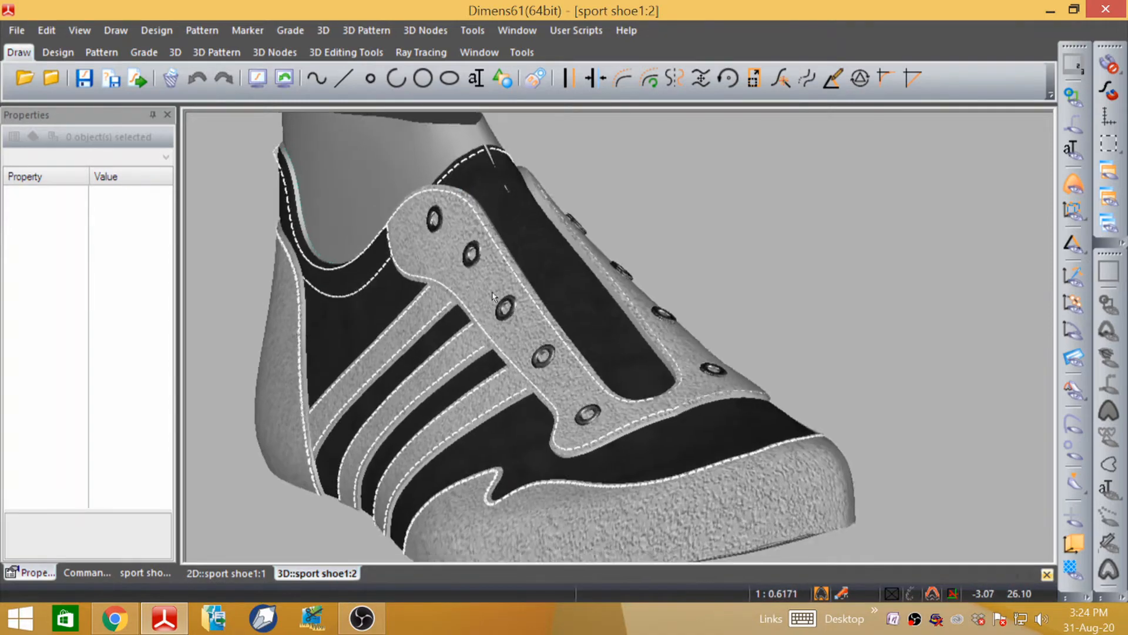
middle_click_drag(486, 316, 623, 333)
scroll(435, 308, "down", 3)
scroll(472, 308, "down", 3)
scroll(480, 254, "up", 4)
middle_click_drag(476, 210, 580, 266)
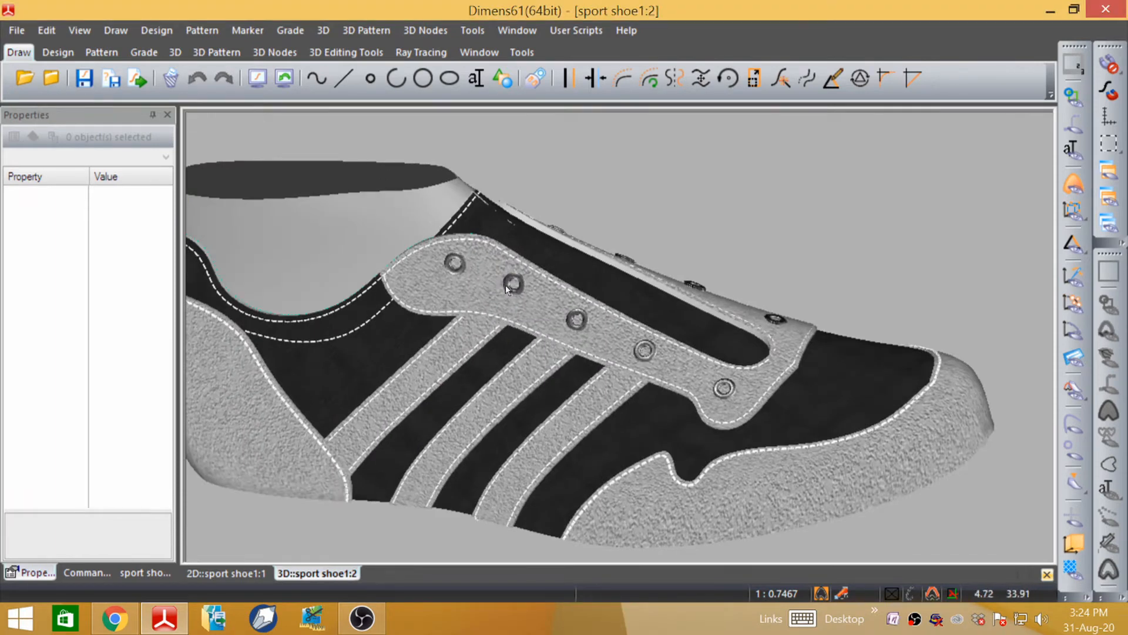
scroll(675, 266, "down", 2)
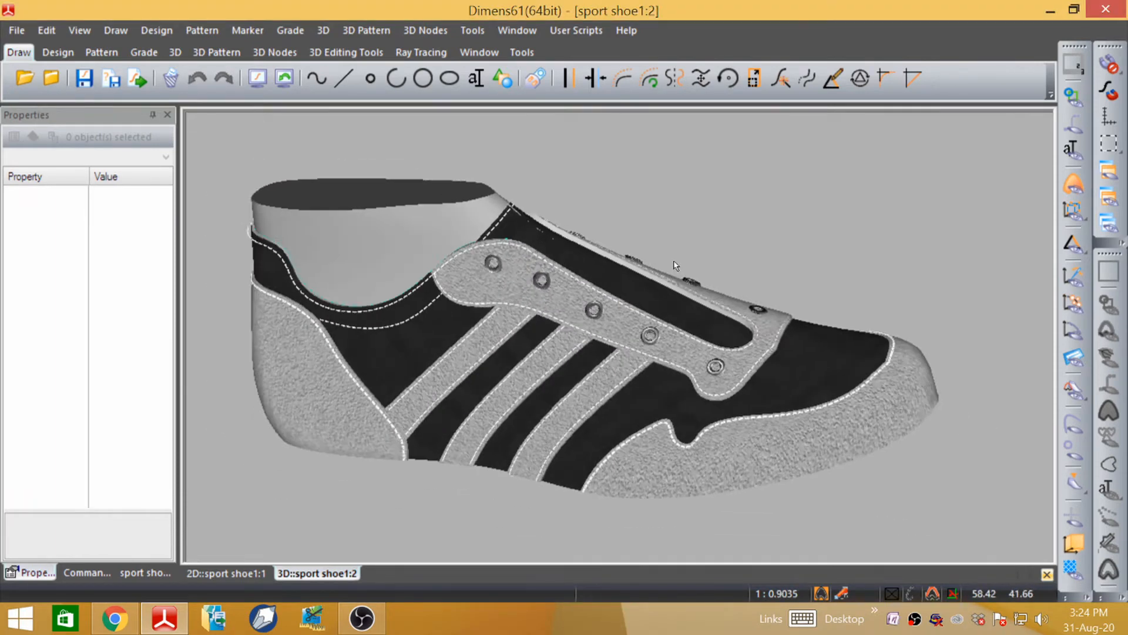
- Hide the shoe last and turn the model to expose the inside of the upper
left_click(1077, 396)
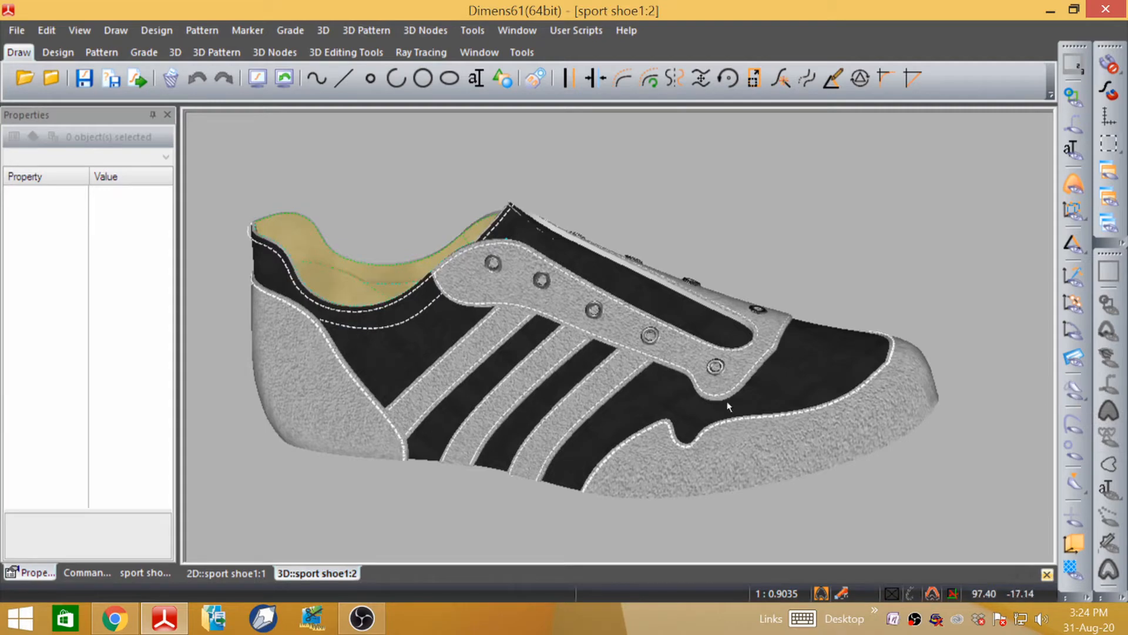
middle_click_drag(728, 406, 904, 317)
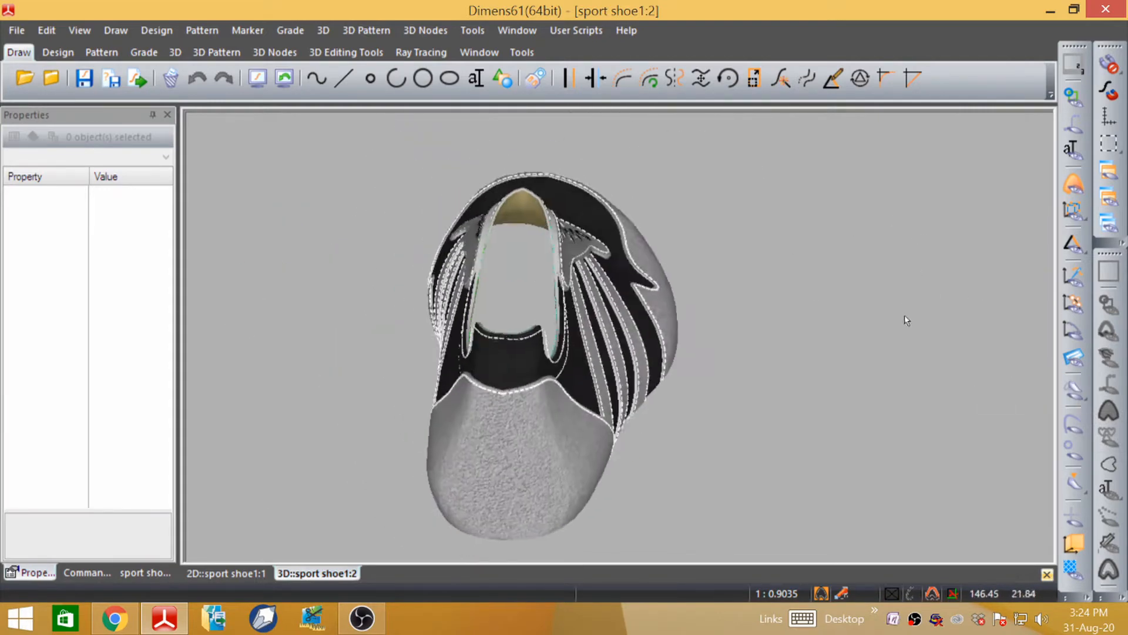
scroll(532, 277, "up", 7)
middle_click_drag(532, 277, 530, 435)
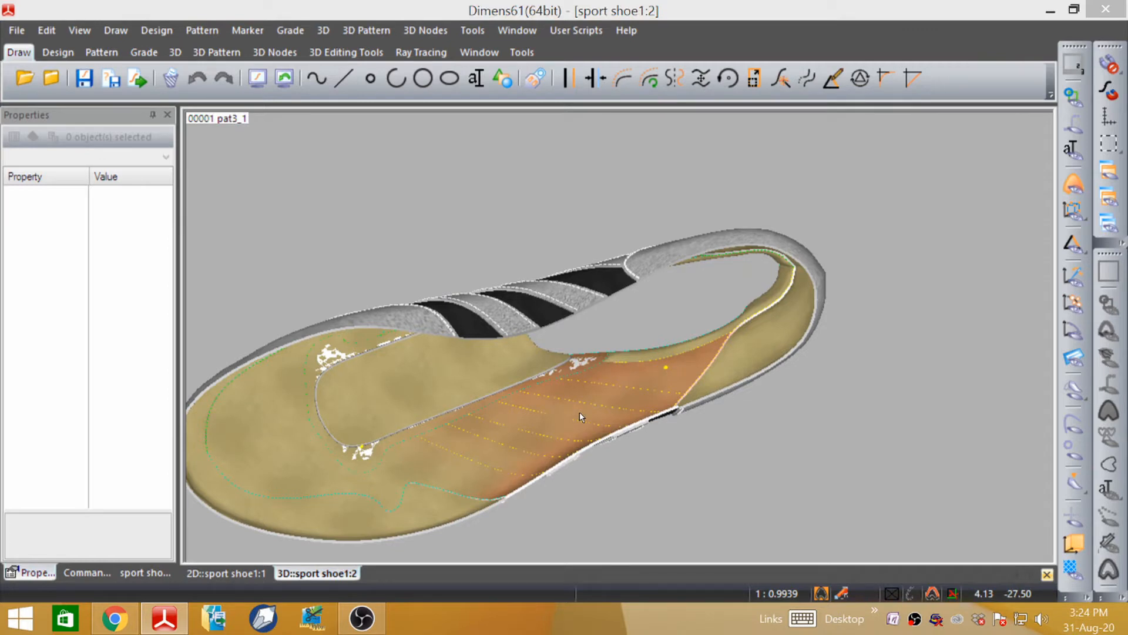
- Set the back texture of the inner side panel pat3_1 to leather_tan and clear the selection
left_click(554, 413)
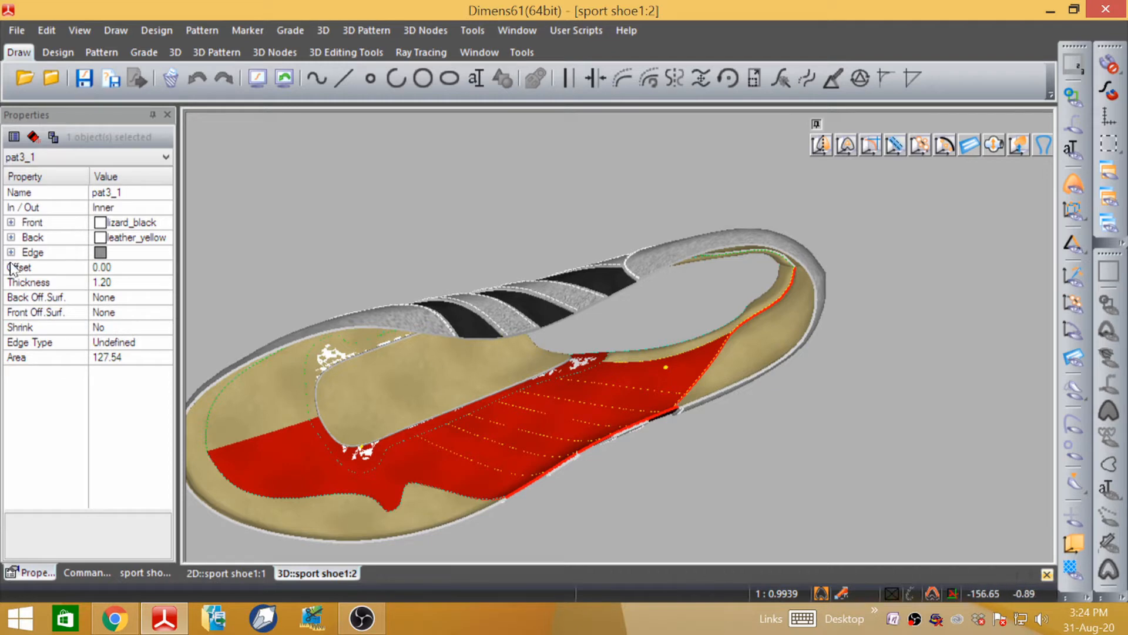
left_click(11, 236)
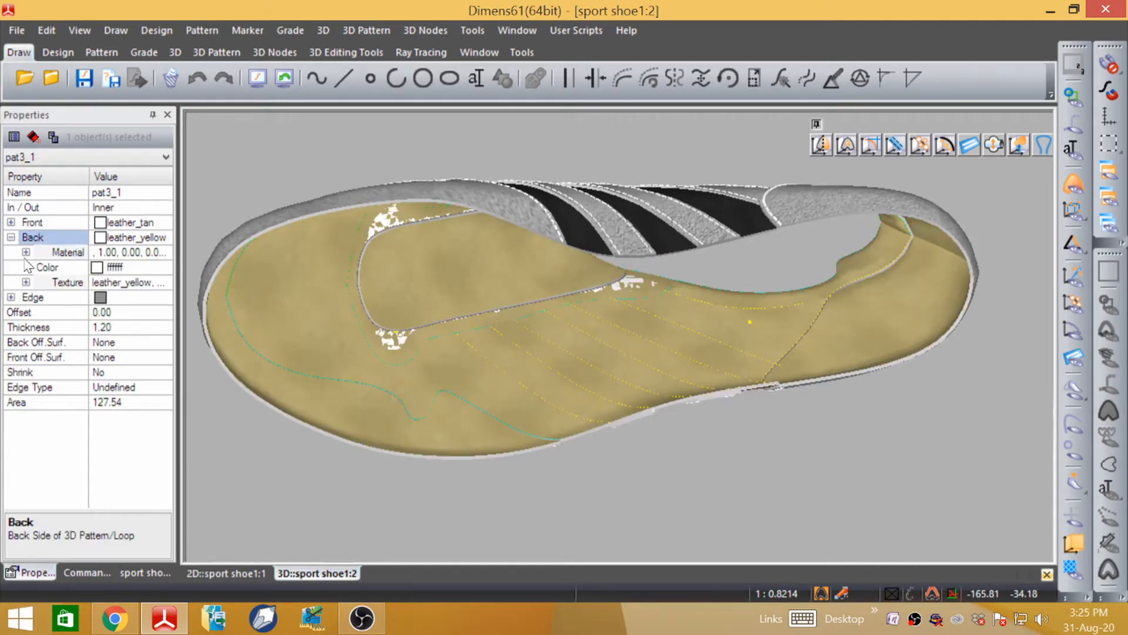
left_click(26, 252)
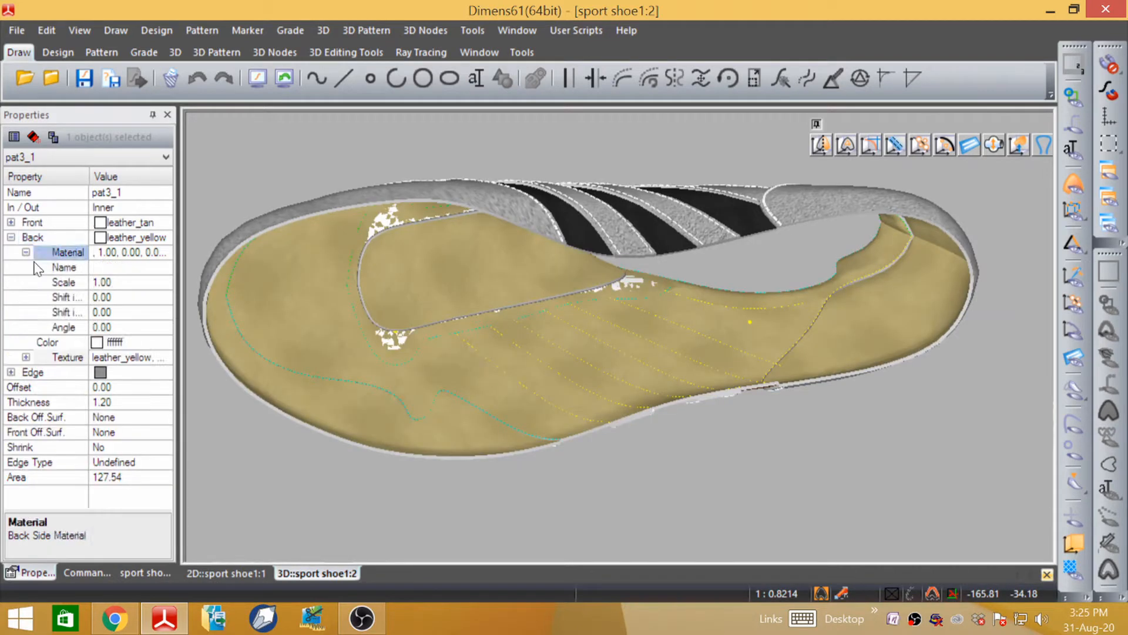
left_click(39, 267)
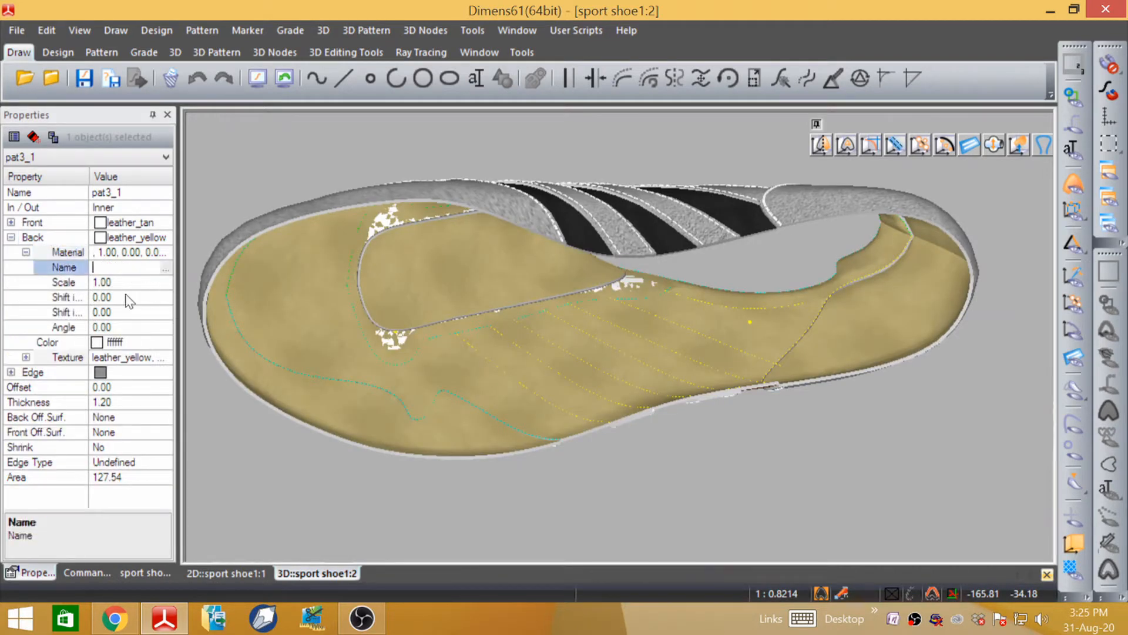
left_click(10, 238)
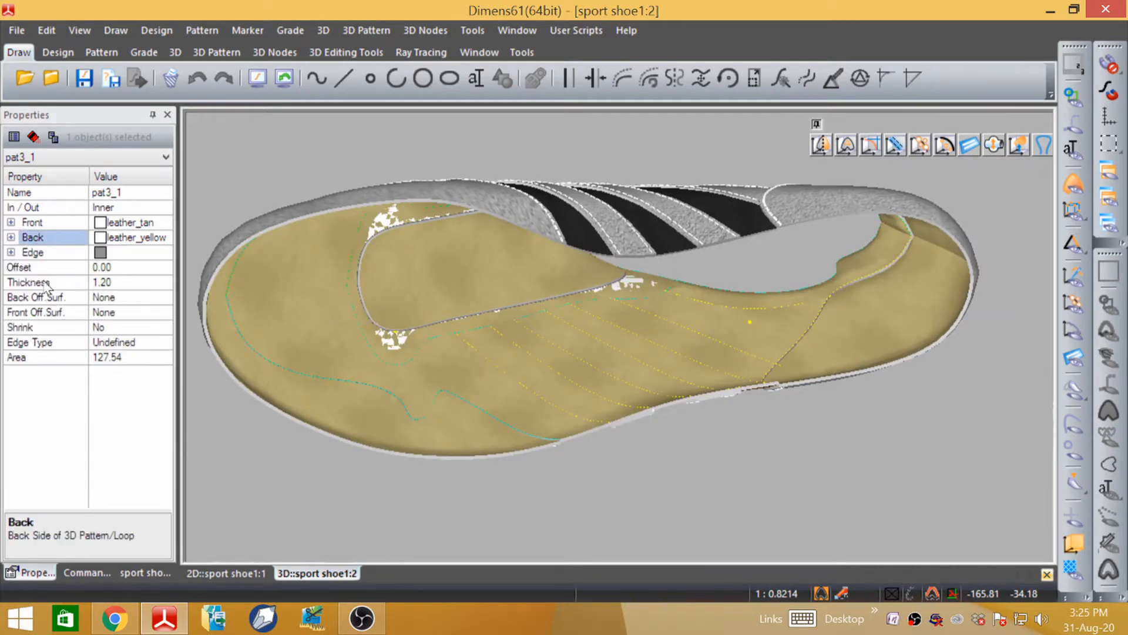
left_click(10, 238)
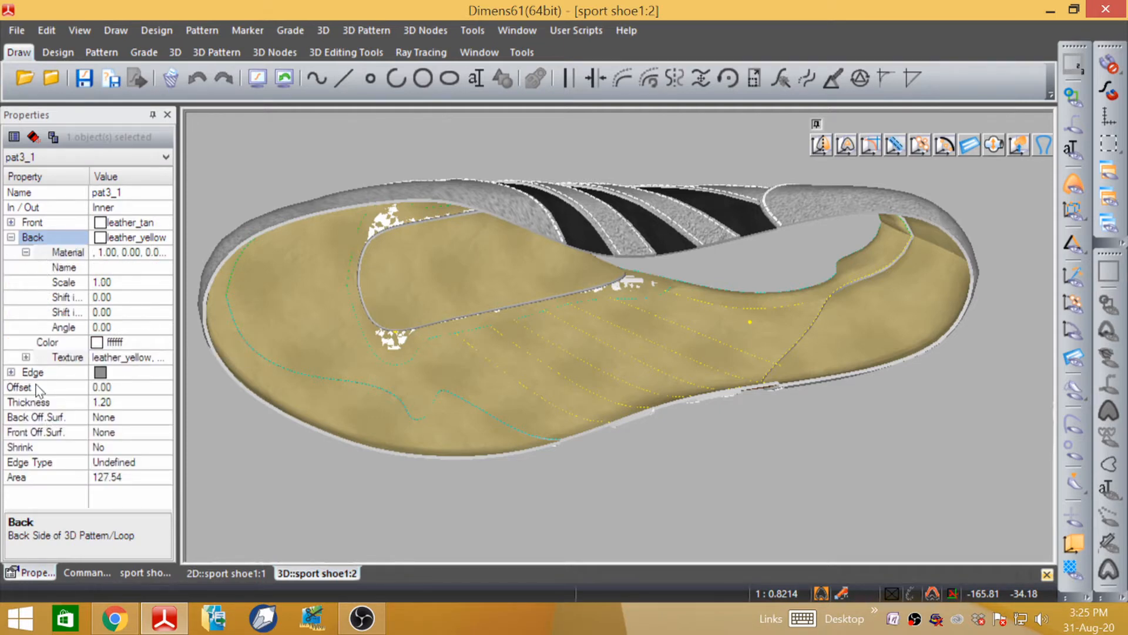
left_click(27, 357)
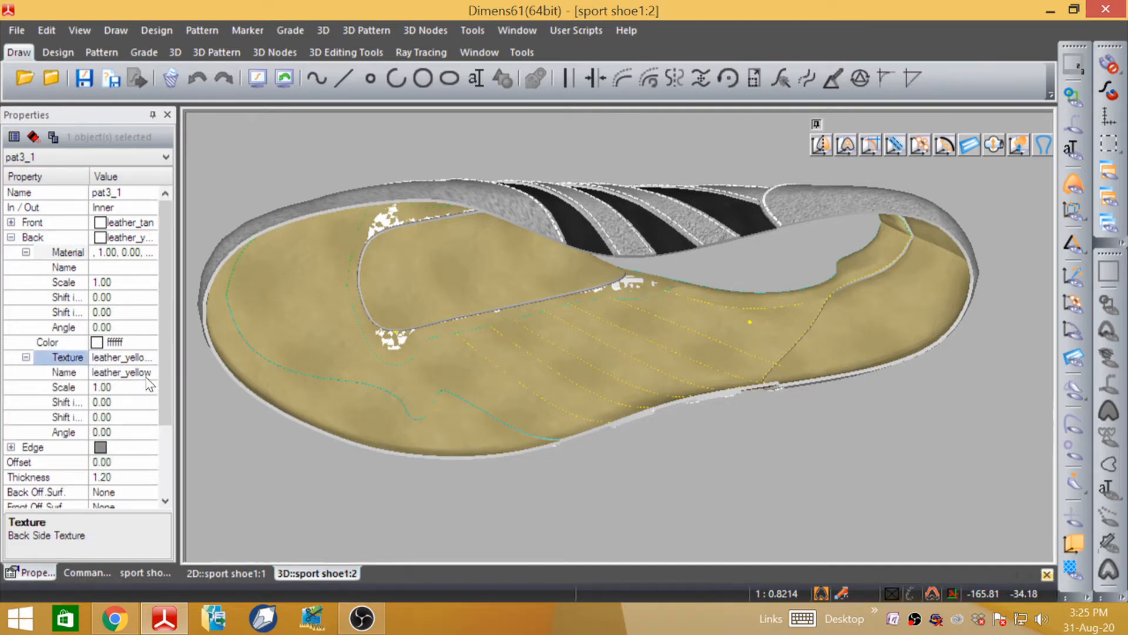
left_click(147, 375)
left_click(152, 373)
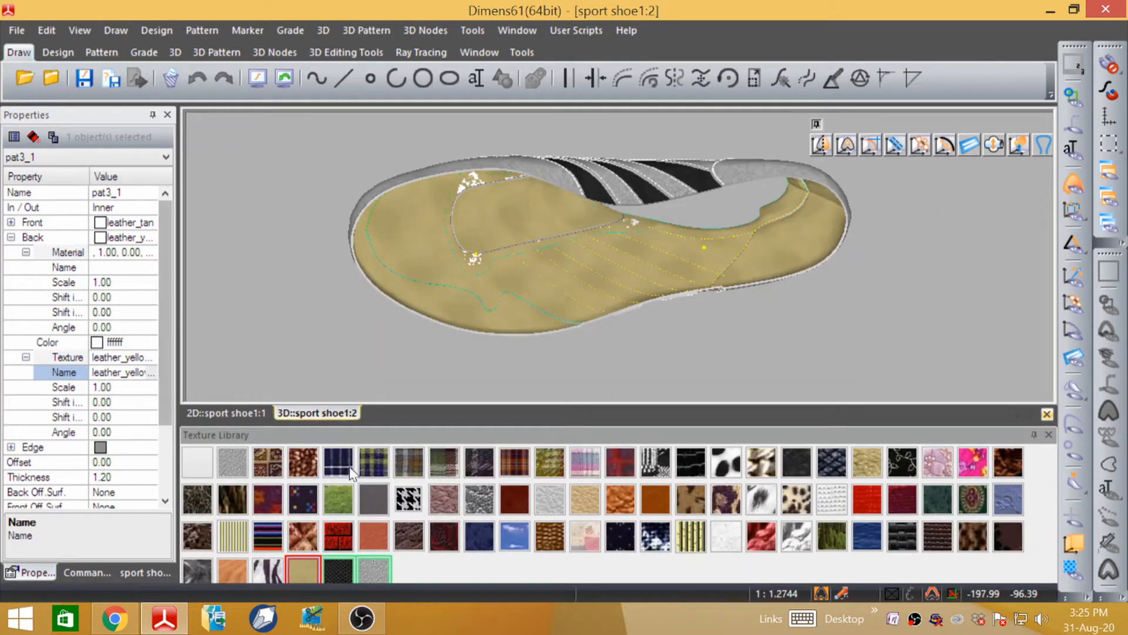
left_click(654, 502)
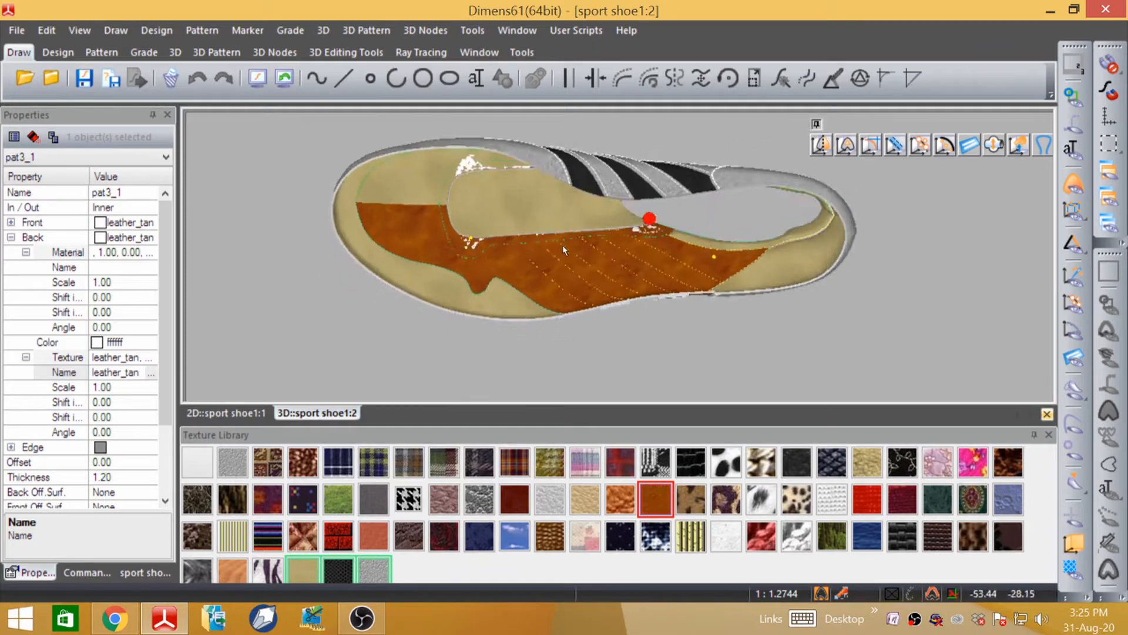
scroll(561, 249, "up", 3)
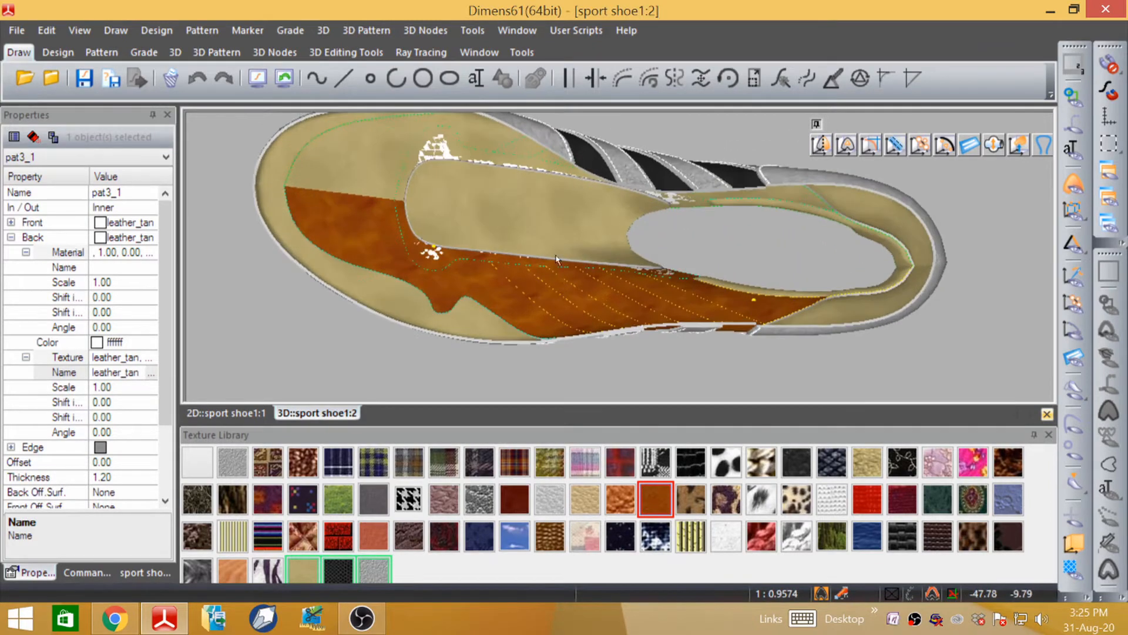
middle_click_drag(556, 255, 569, 281)
scroll(514, 287, "up", 4)
scroll(505, 256, "down", 4)
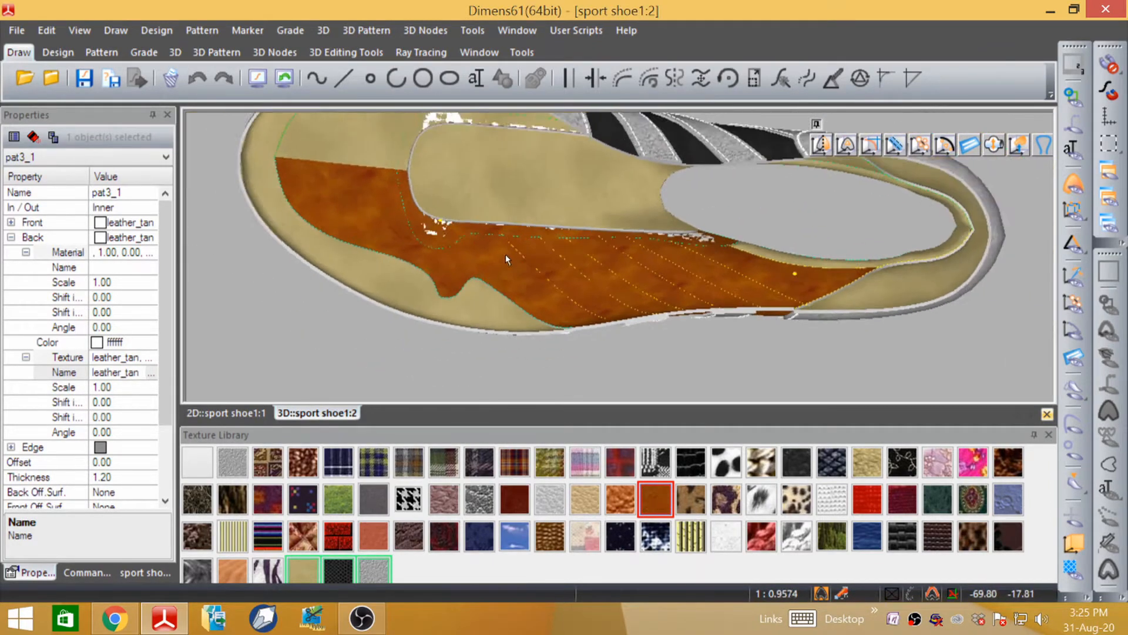
scroll(482, 275, "down", 3)
right_click(570, 349)
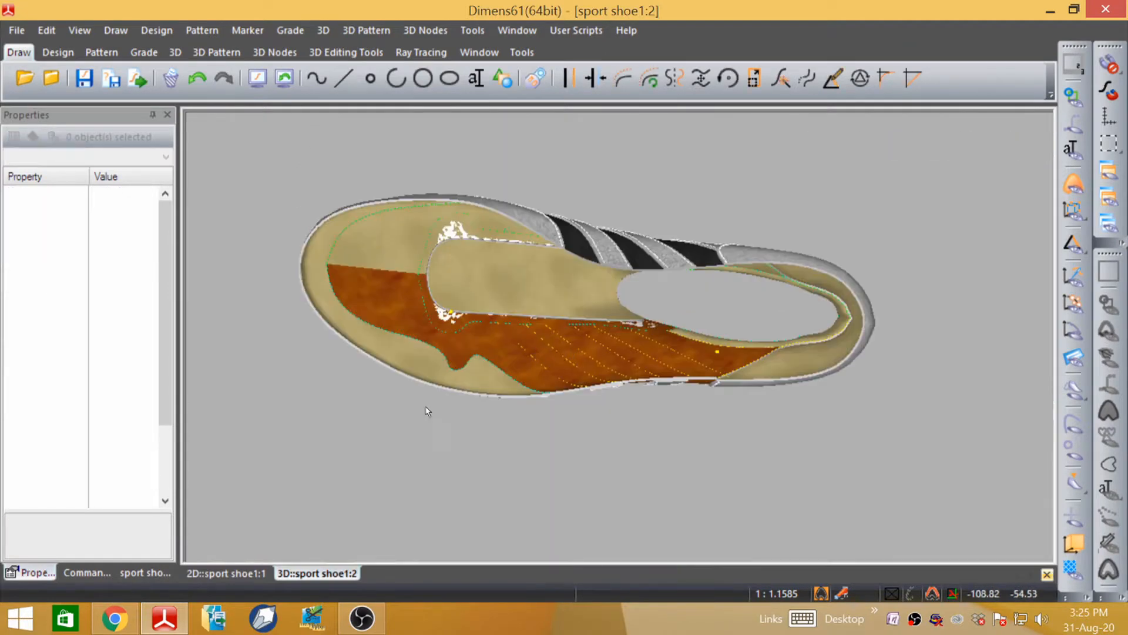
- Set the back texture of the opposite side panel pat3_9 to leather_tan
middle_click_drag(565, 259, 531, 211)
left_click(531, 212)
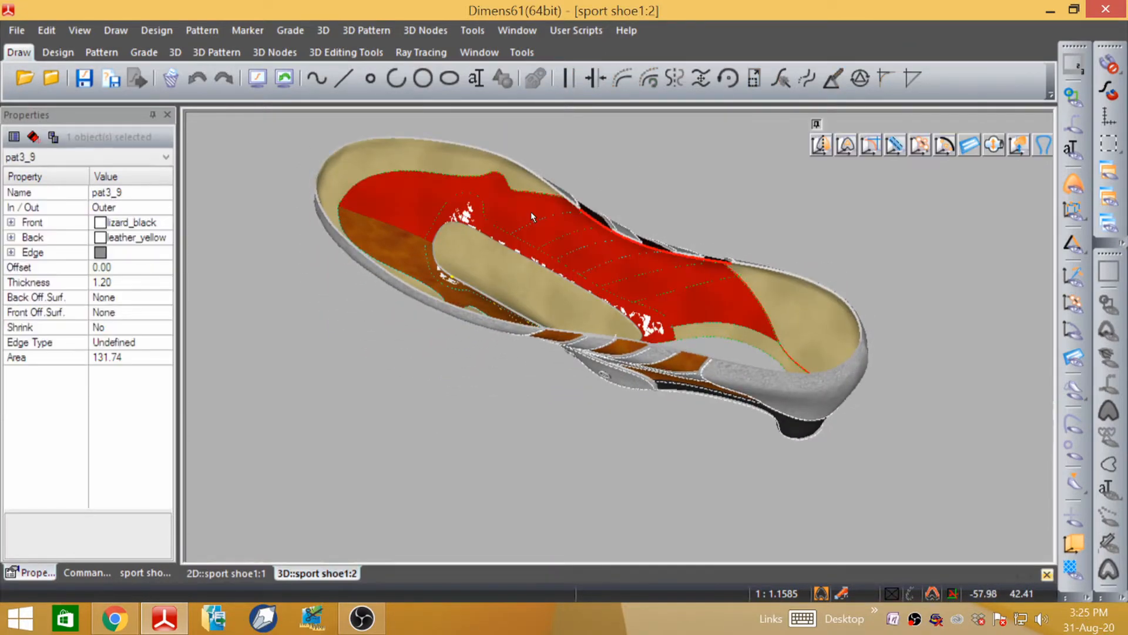
left_click(11, 238)
left_click(26, 282)
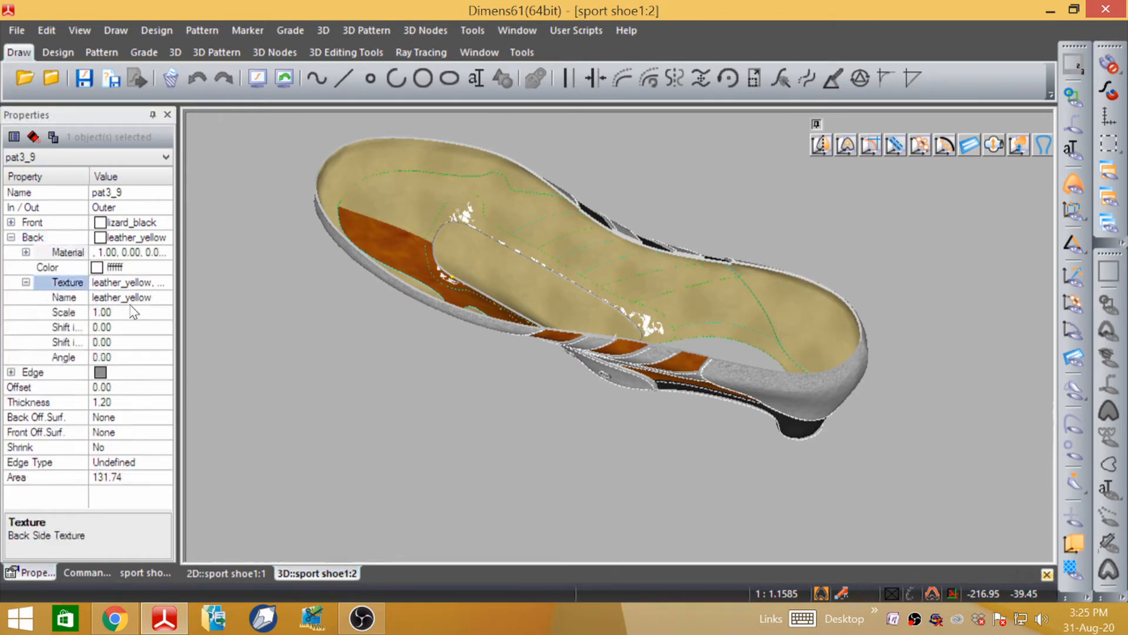
left_click(159, 298)
left_click(167, 299)
left_click(654, 499)
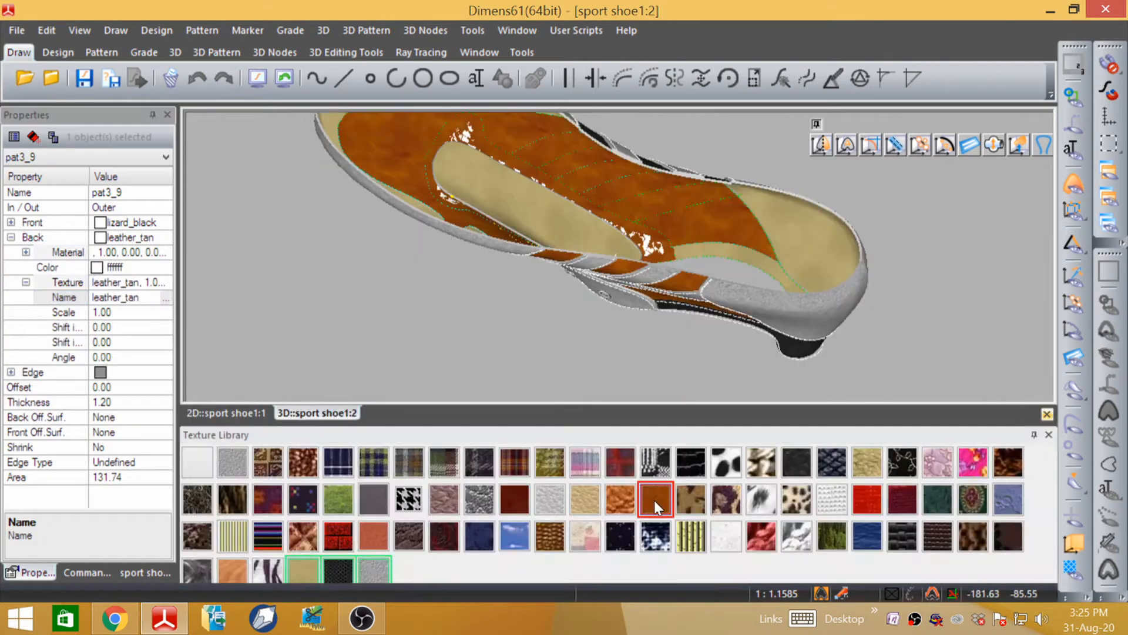
- Set the back texture of the toe cap half pat3_19 to leather_tan
scroll(514, 313, "down", 2)
left_click(435, 223)
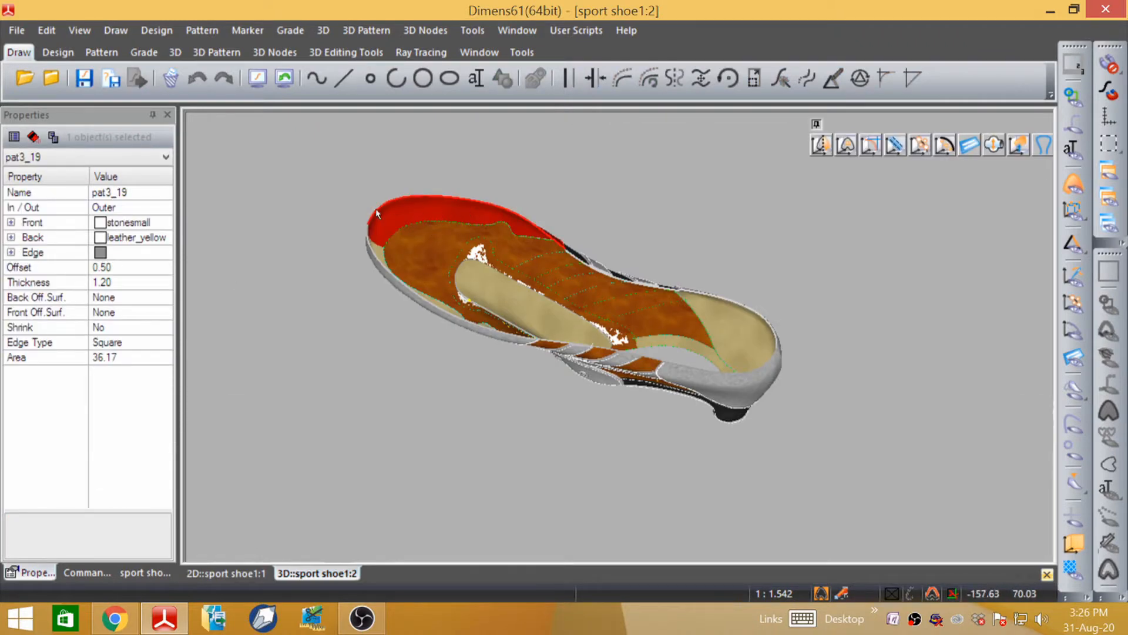
left_click(10, 238)
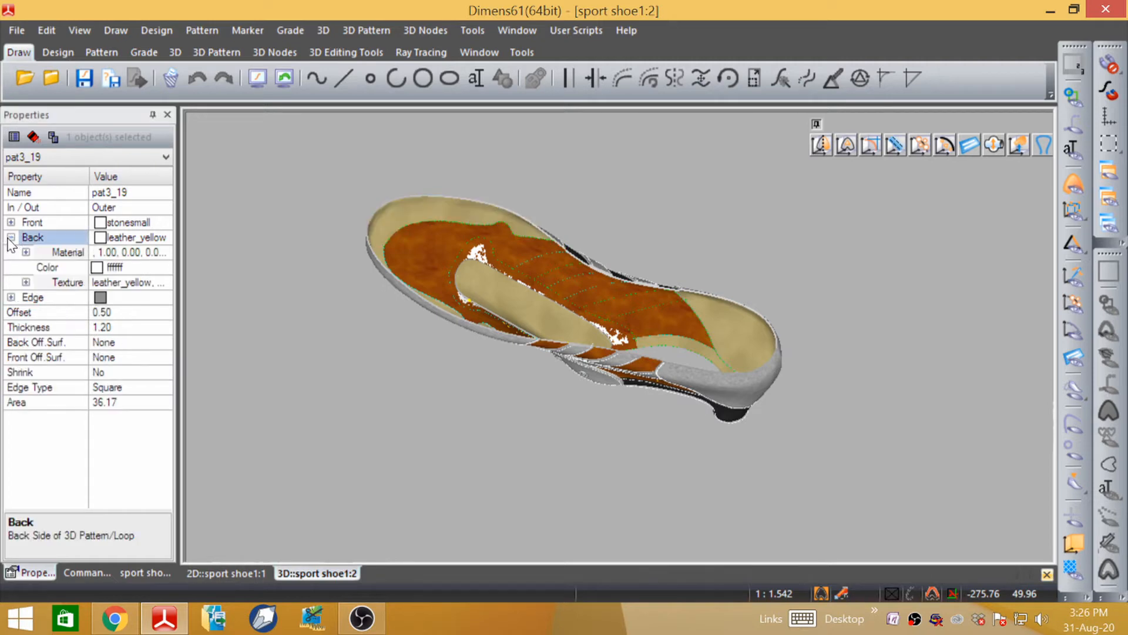
left_click(124, 283)
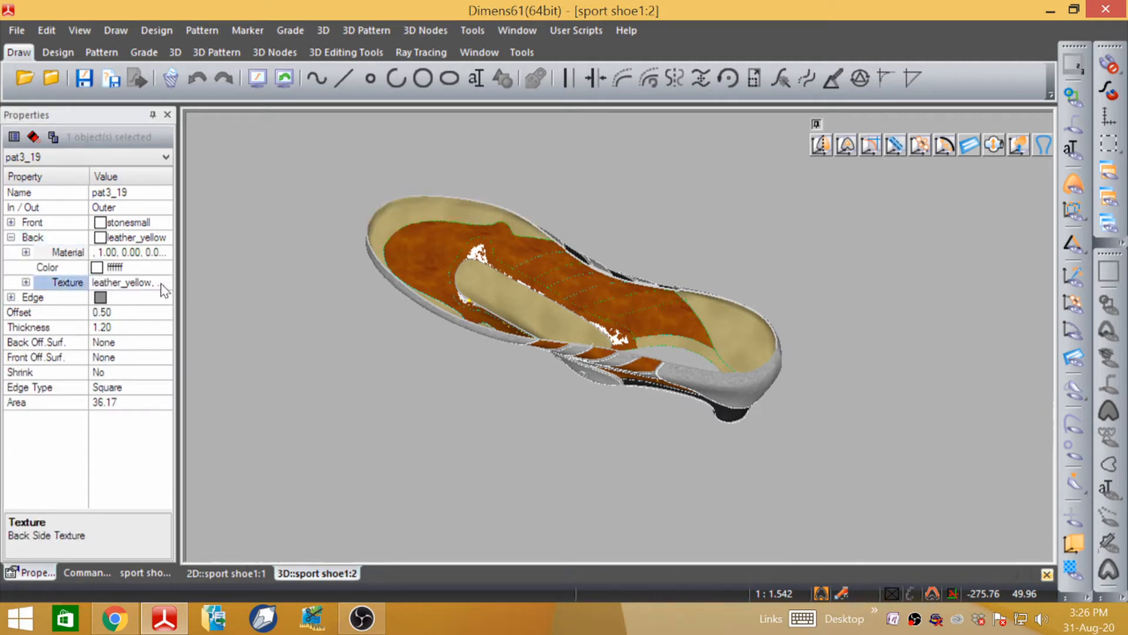
left_click(26, 282)
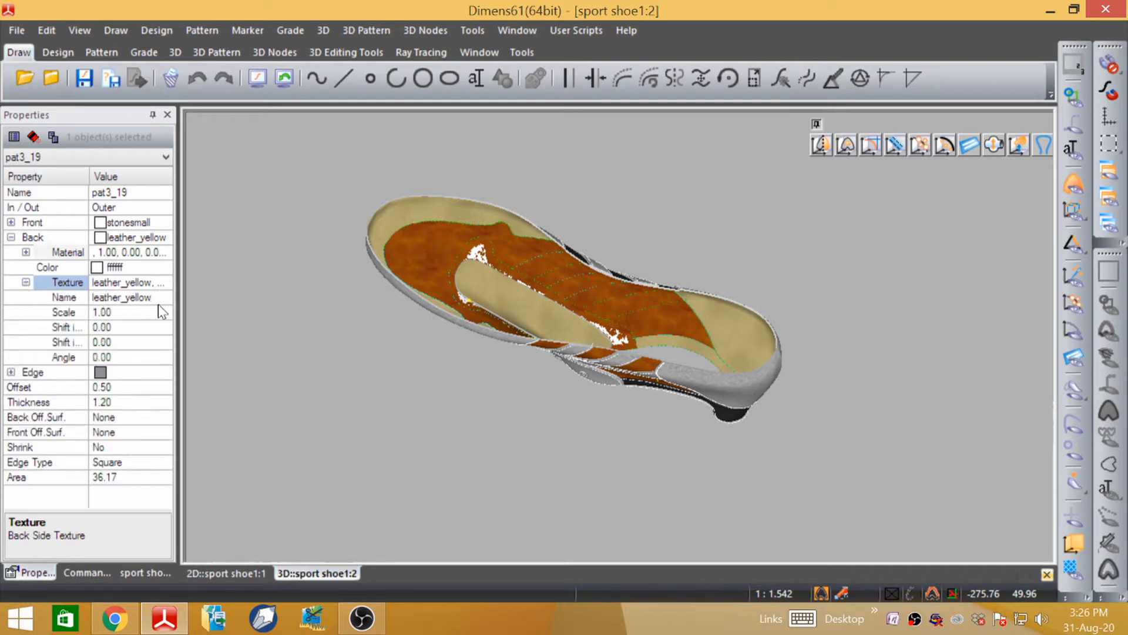
left_click(164, 301)
left_click(166, 299)
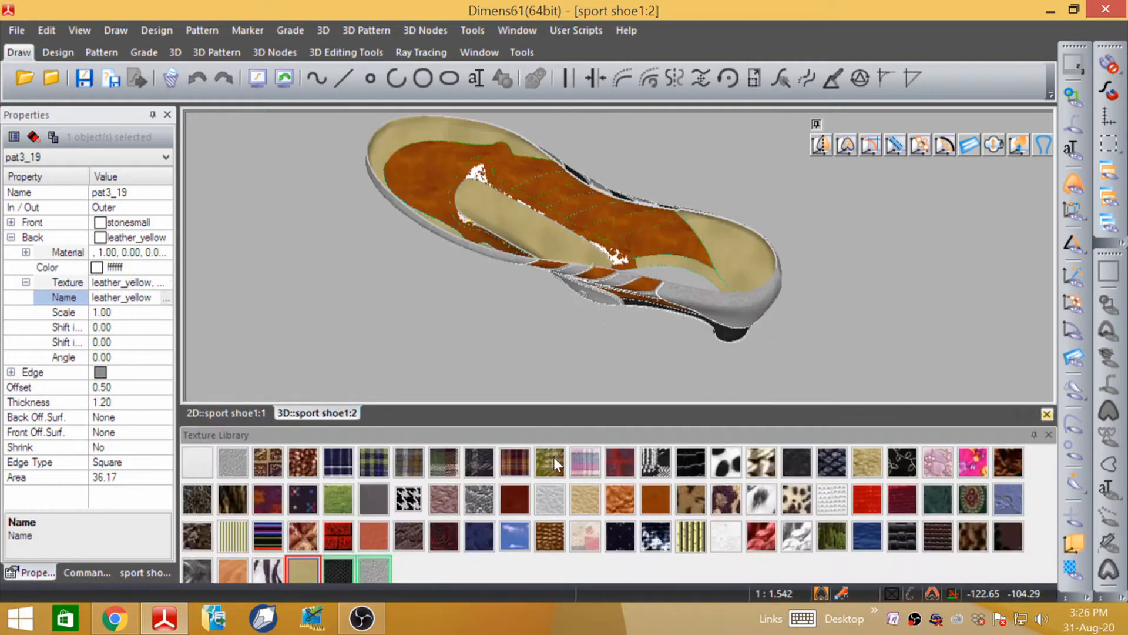
left_click(653, 502)
- Apply leather_tan as the back texture of the other toe cap half, pat3_0
middle_click_drag(436, 194, 436, 311)
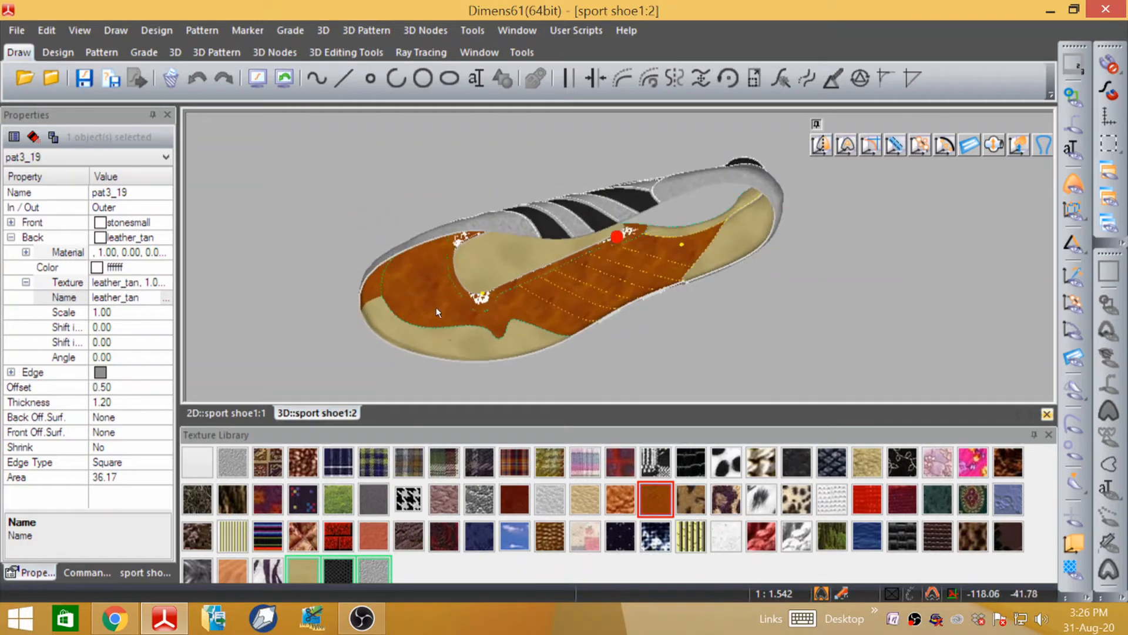
left_click(444, 349)
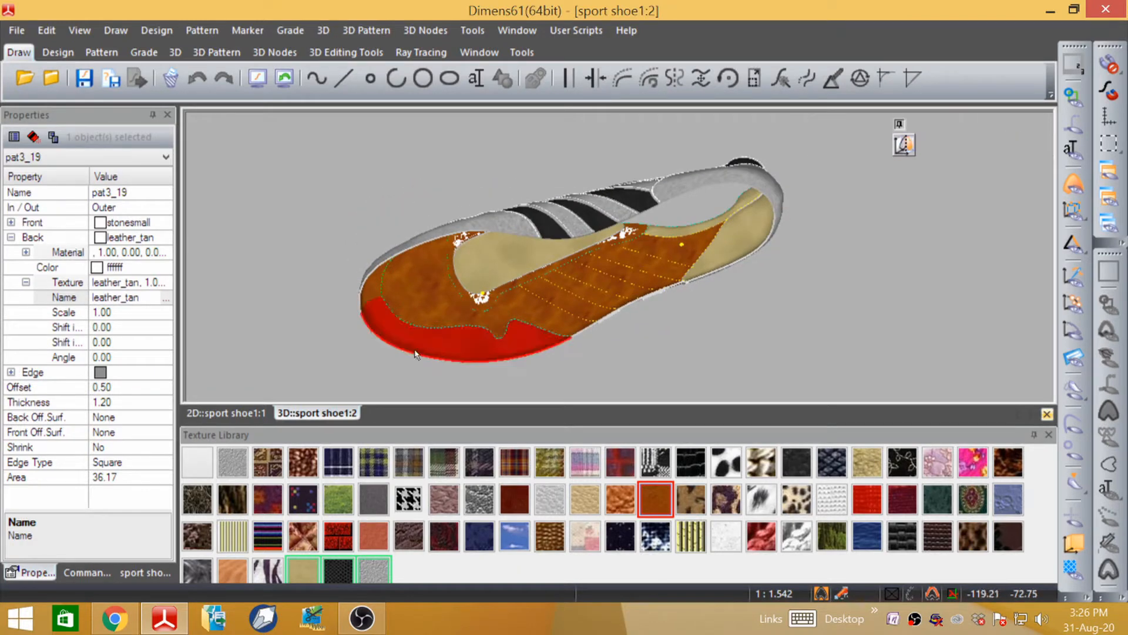
left_click(322, 297)
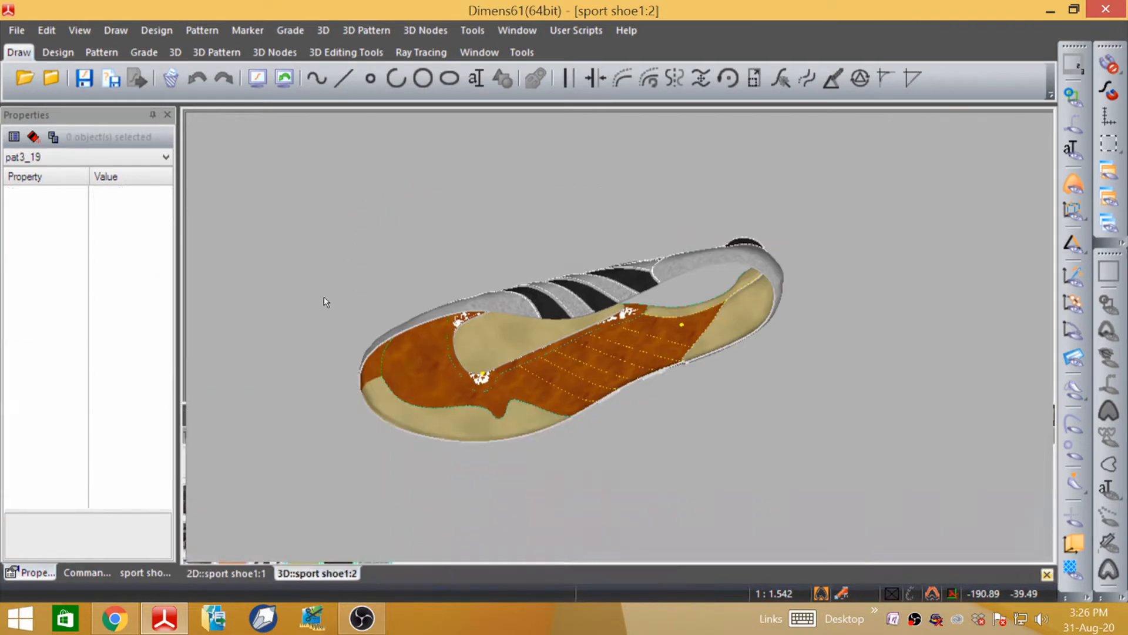
left_click(440, 414)
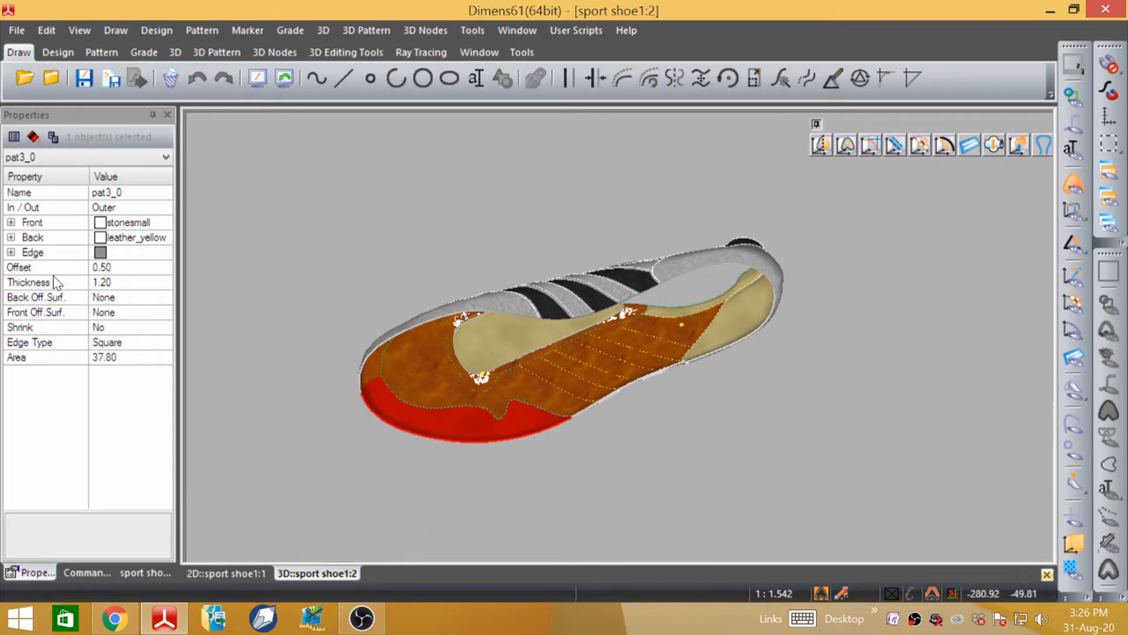
left_click(11, 237)
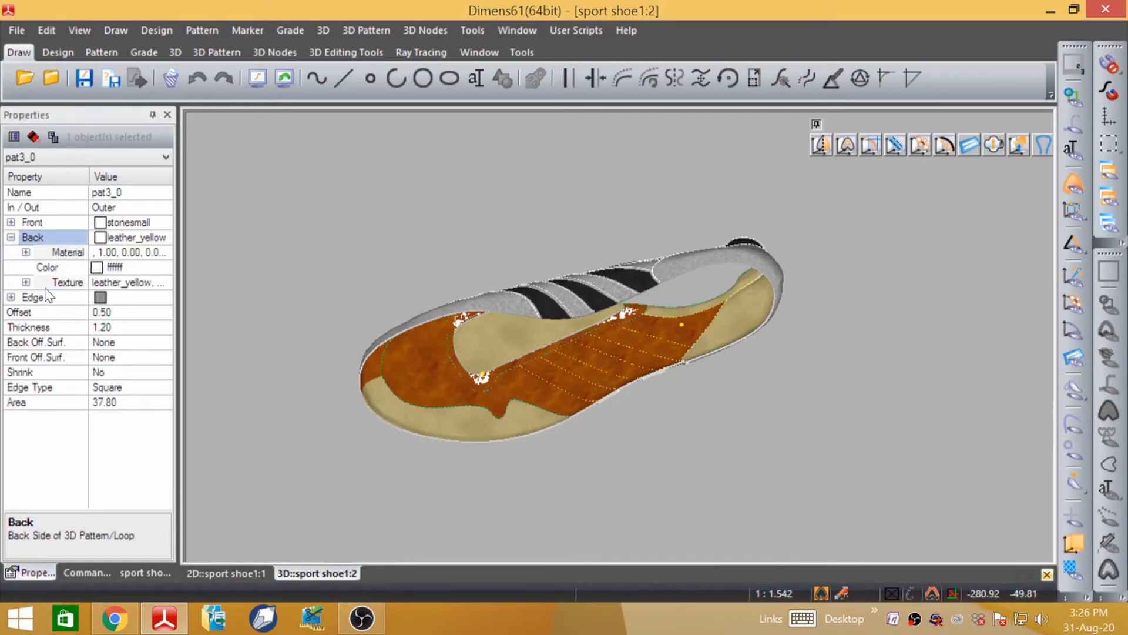
left_click(26, 282)
left_click(166, 298)
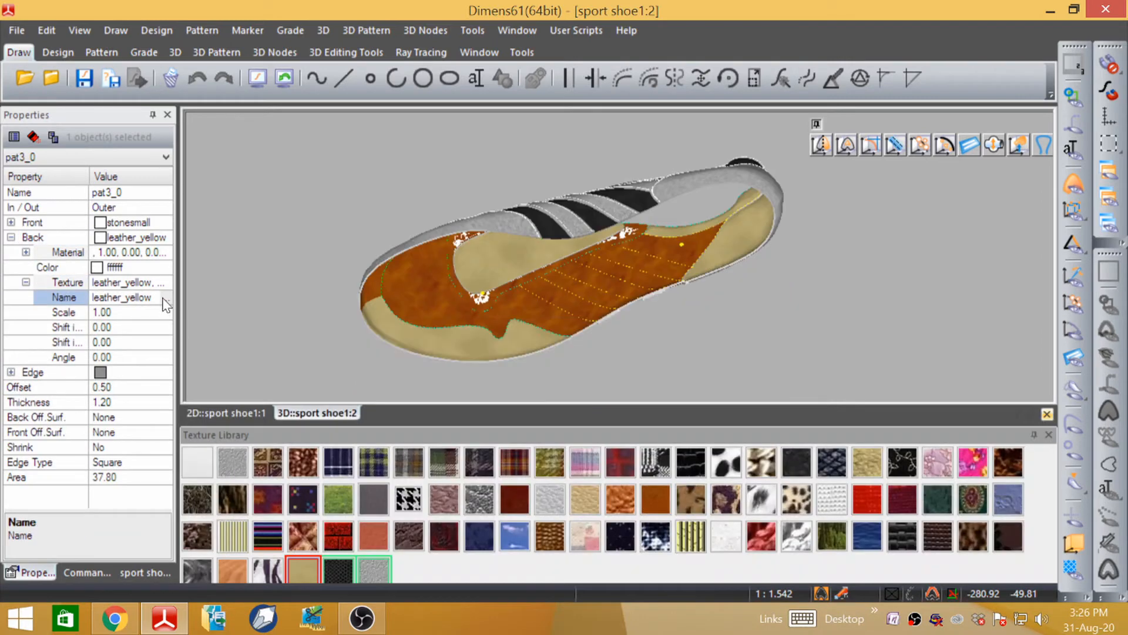
left_click(654, 497)
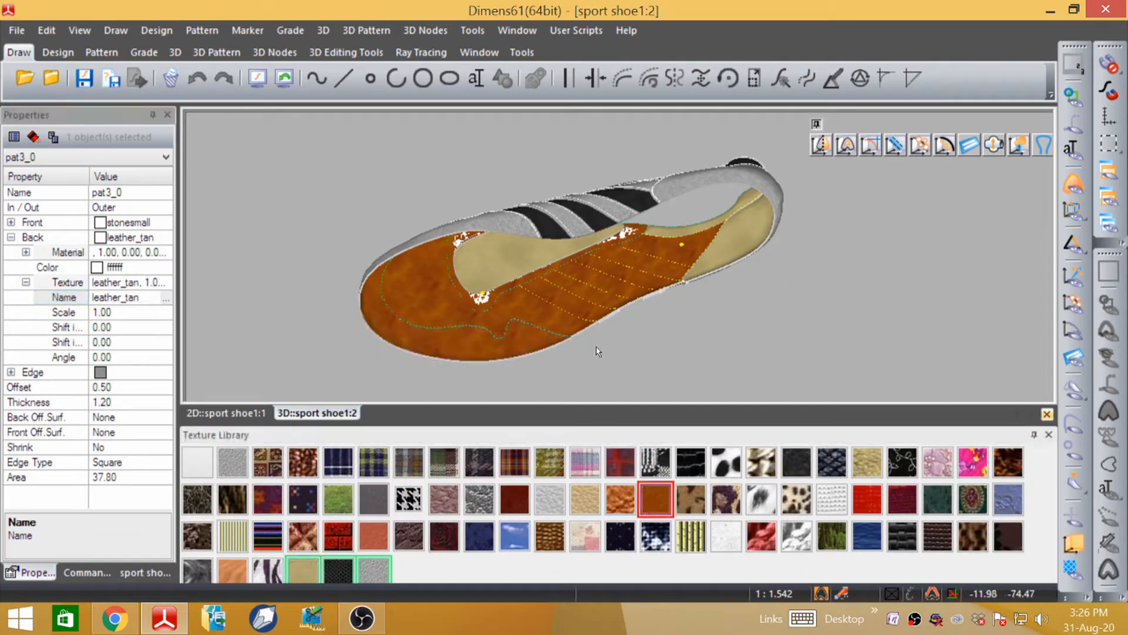
- Set the back texture of the tongue half pat3_12 to leather_tan
middle_click_drag(596, 347, 634, 258)
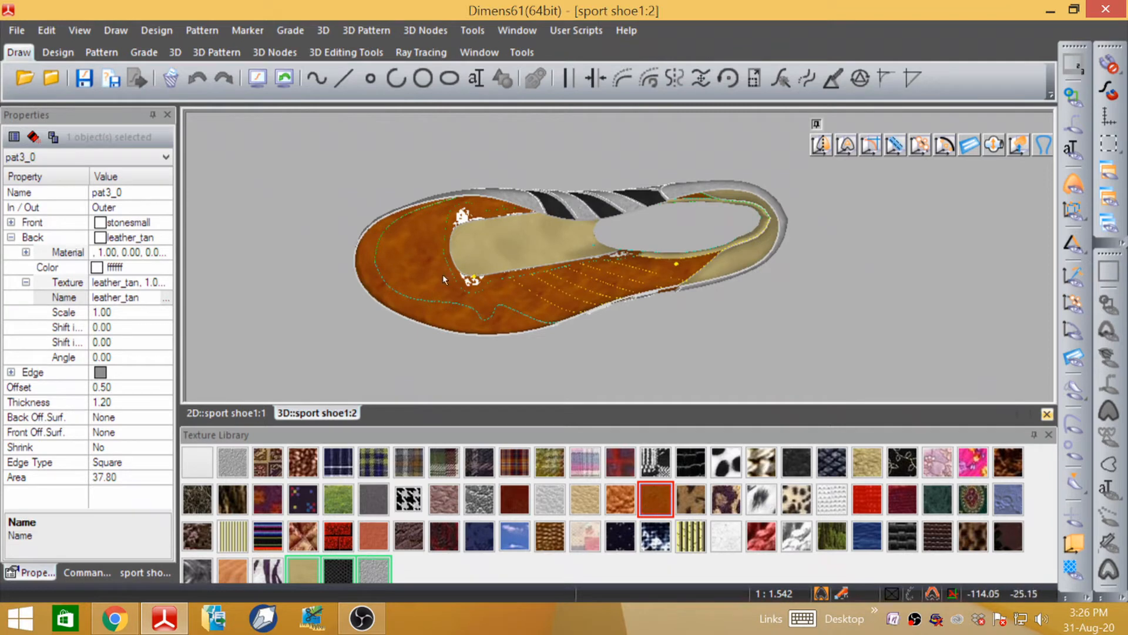
left_click(514, 251)
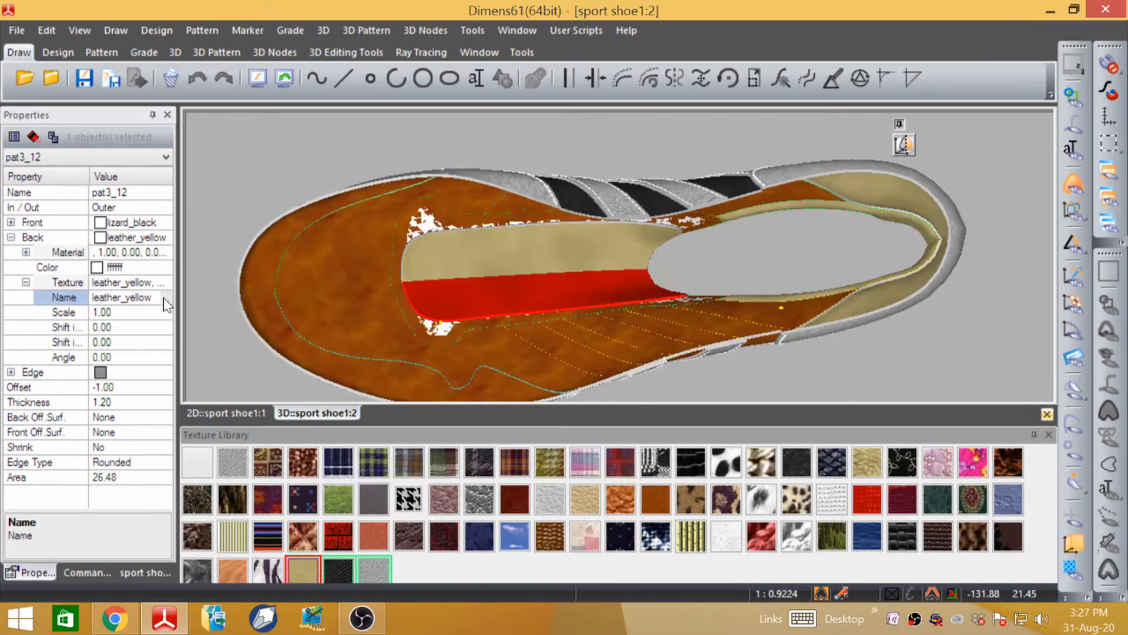
left_click(655, 498)
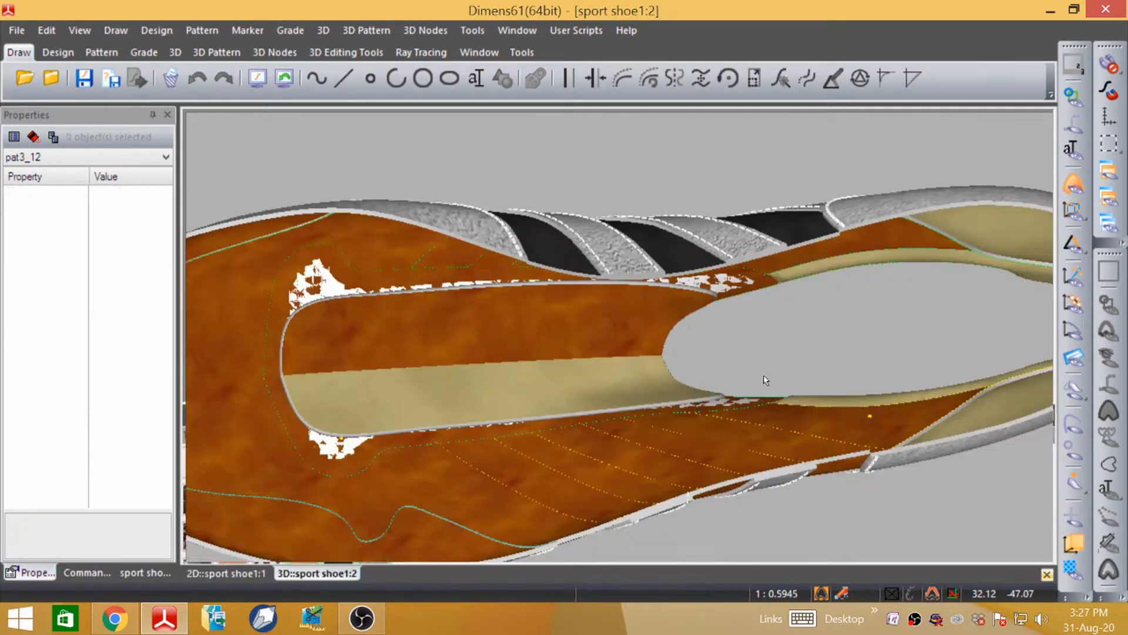
- Apply leather_tan as the back texture of the other tongue half, pat3_4
left_click(494, 387)
scroll(325, 394, "down", 3)
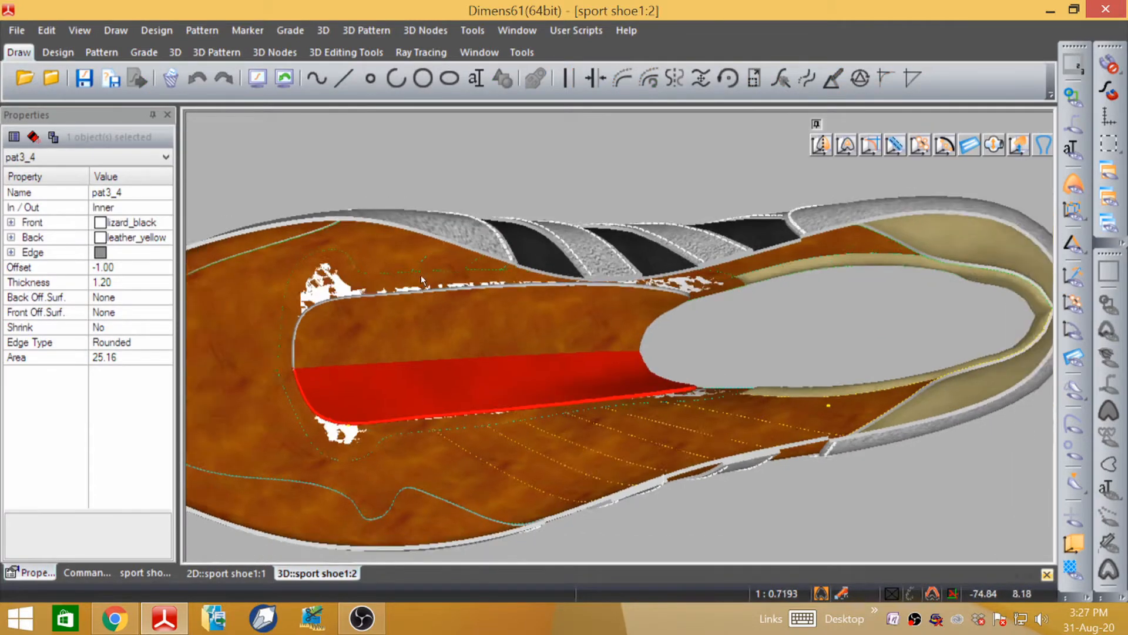
left_click(11, 237)
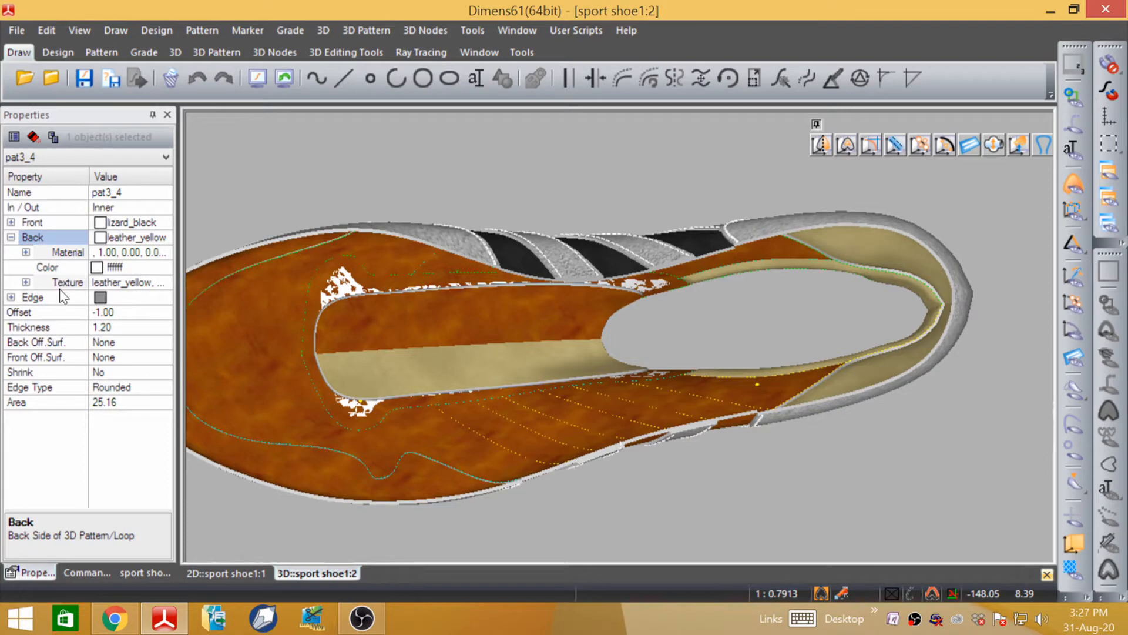
left_click(26, 282)
left_click(165, 298)
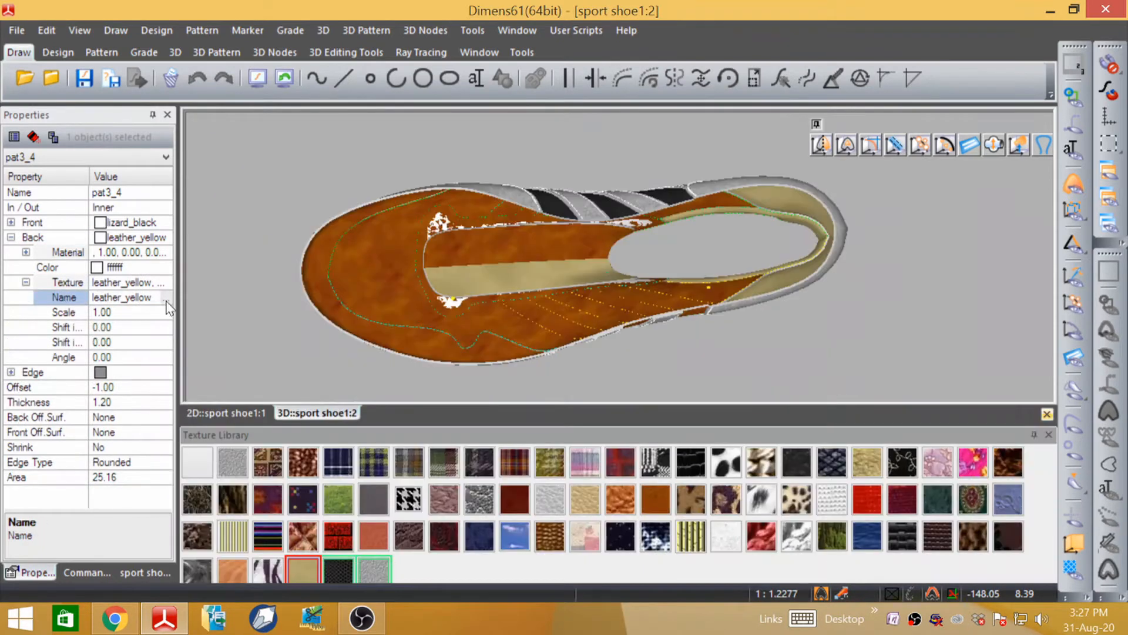
left_click(653, 497)
- Set the back texture of the heel counter half pat3_16 to leather_tan and clear the selection
middle_click_drag(758, 286, 780, 341)
scroll(702, 253, "up", 4)
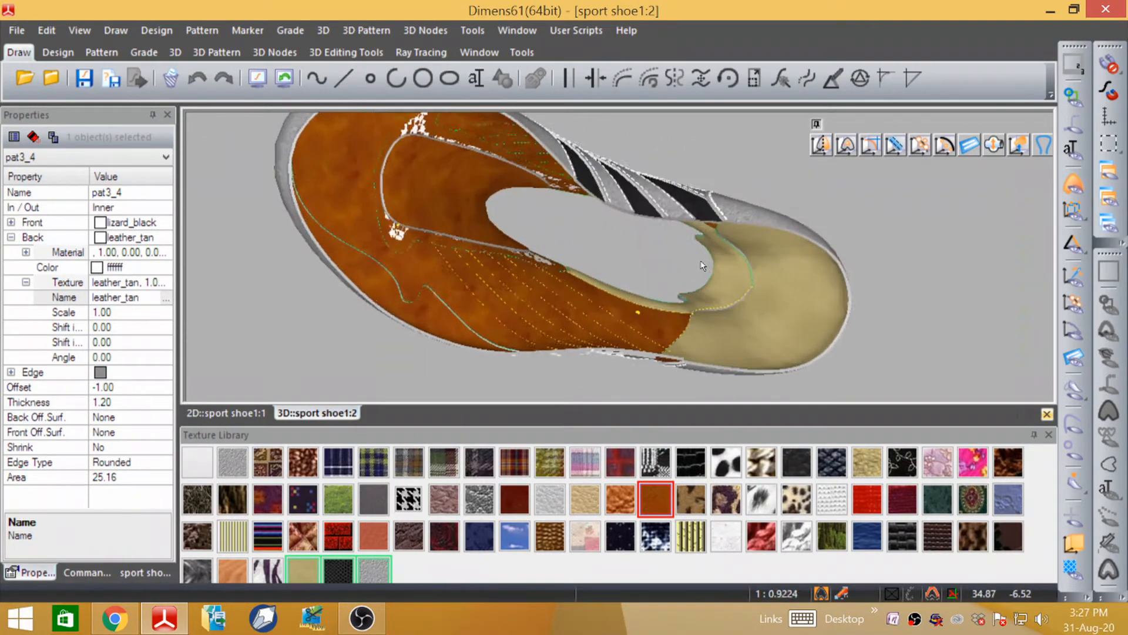
middle_click_drag(803, 262, 836, 270)
left_click(754, 314)
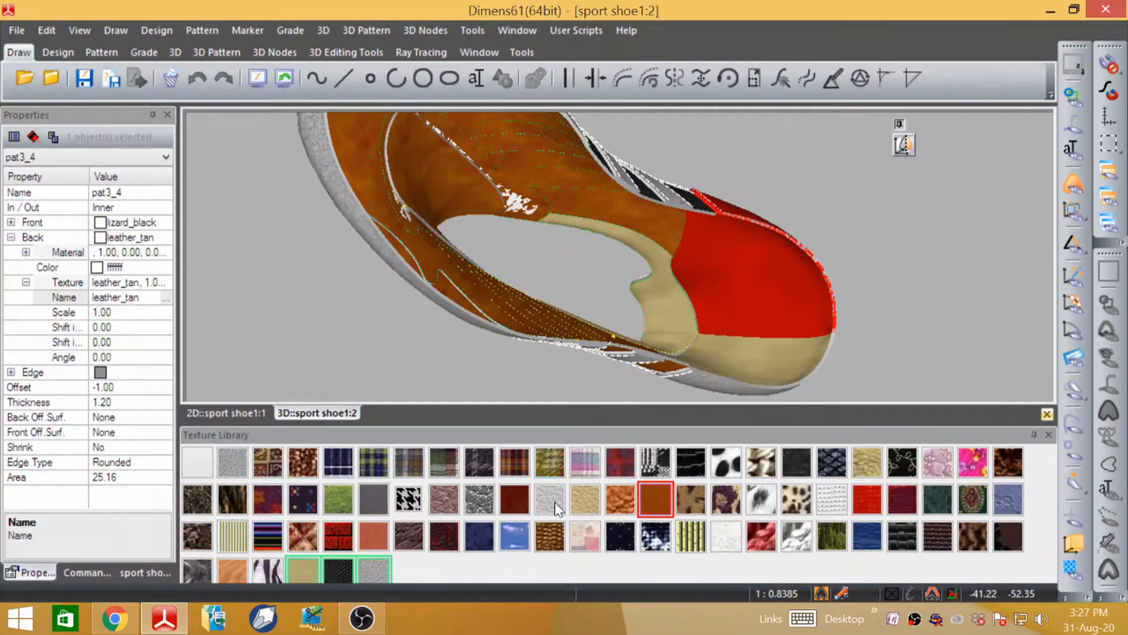
left_click(765, 279)
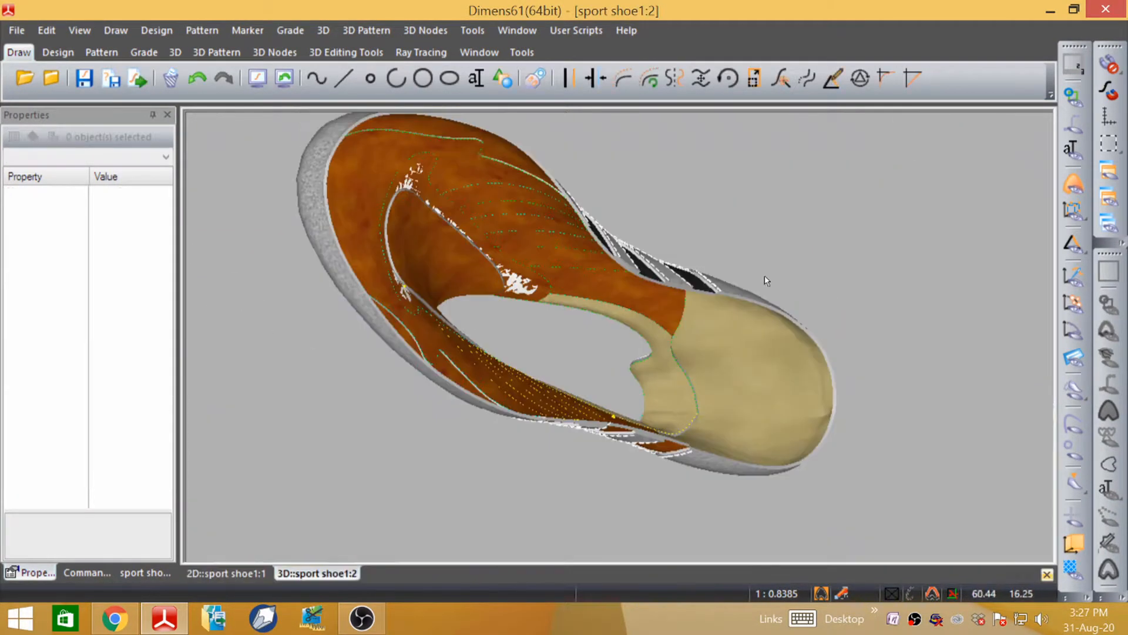
left_click(740, 380)
left_click(753, 435)
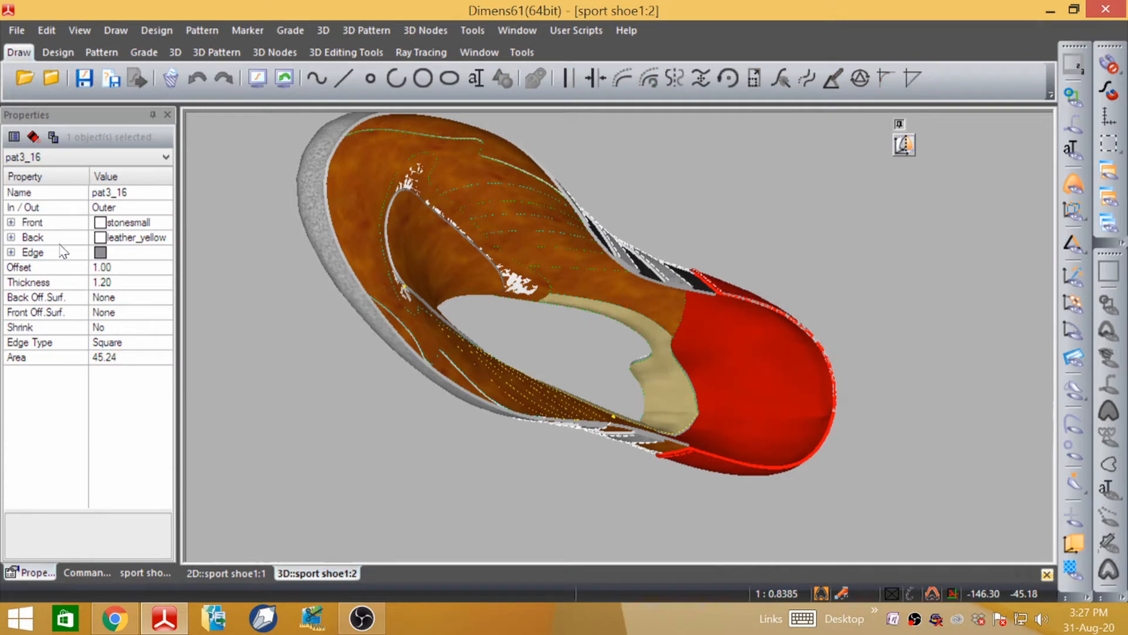
left_click(10, 236)
left_click(25, 282)
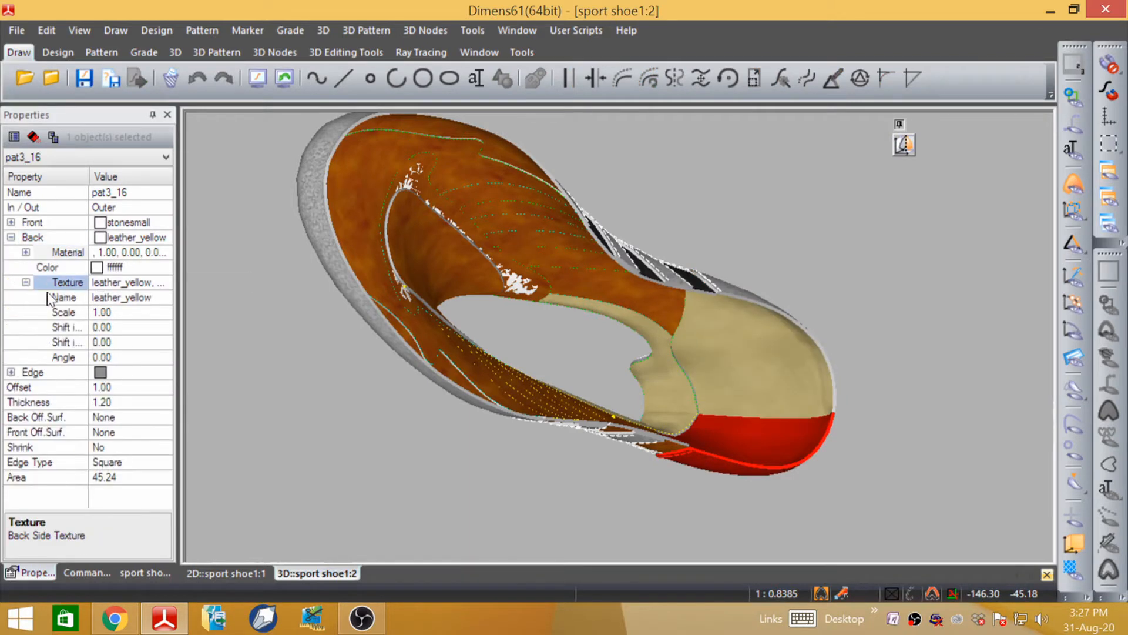
left_click(49, 298)
left_click(165, 297)
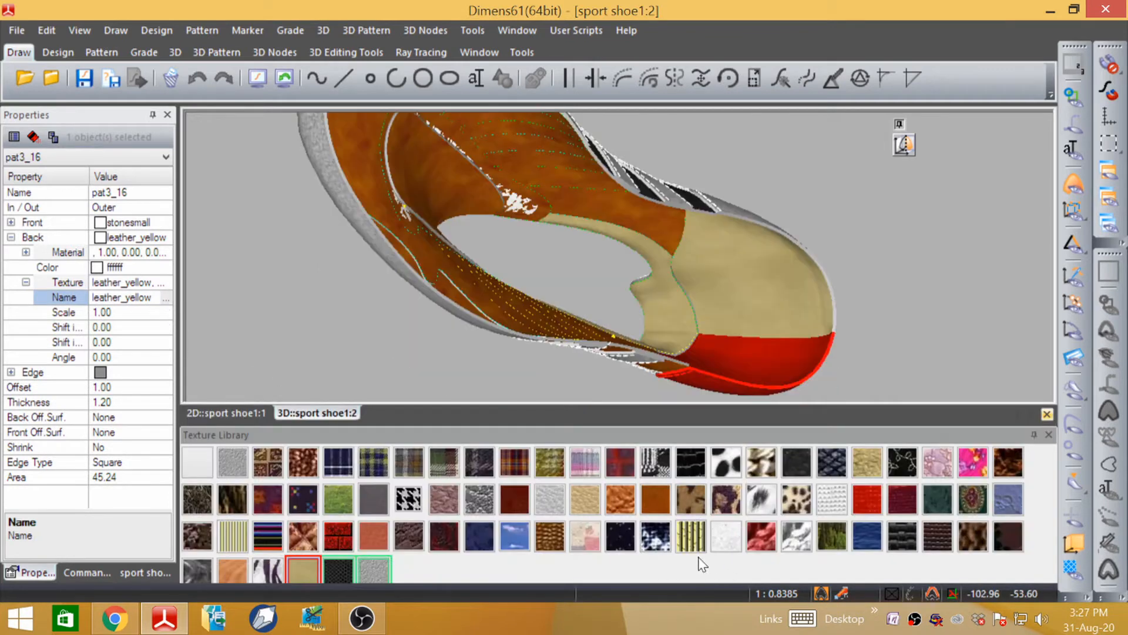
left_click(655, 498)
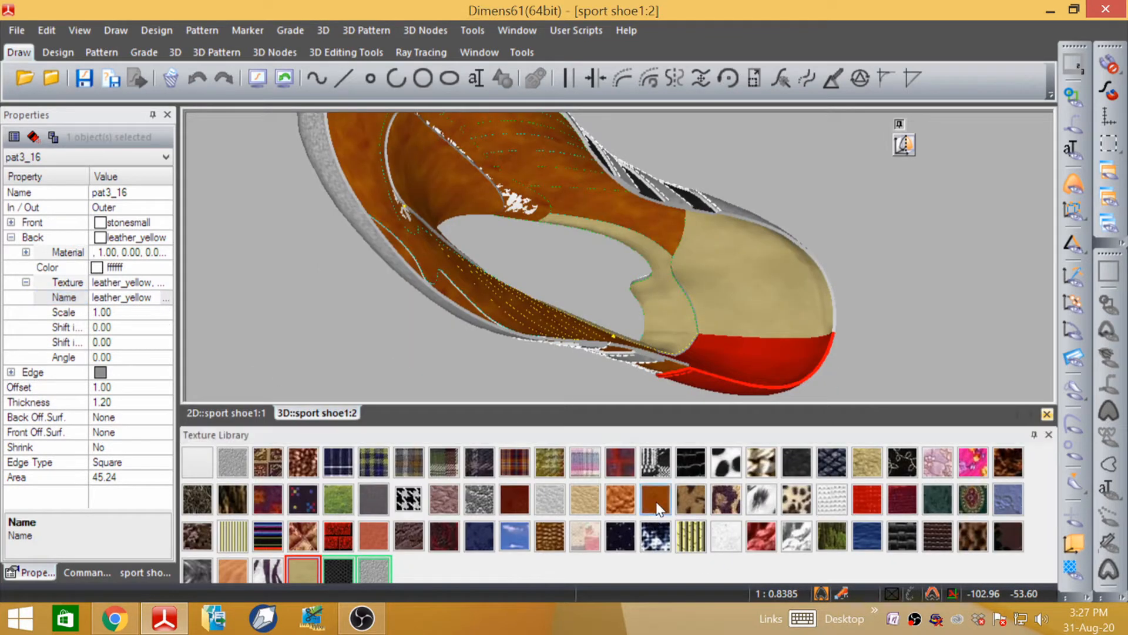
left_click(856, 286)
- Apply leather_tan as the back texture of the other heel counter half, pat3_2
middle_click_drag(773, 450, 697, 486)
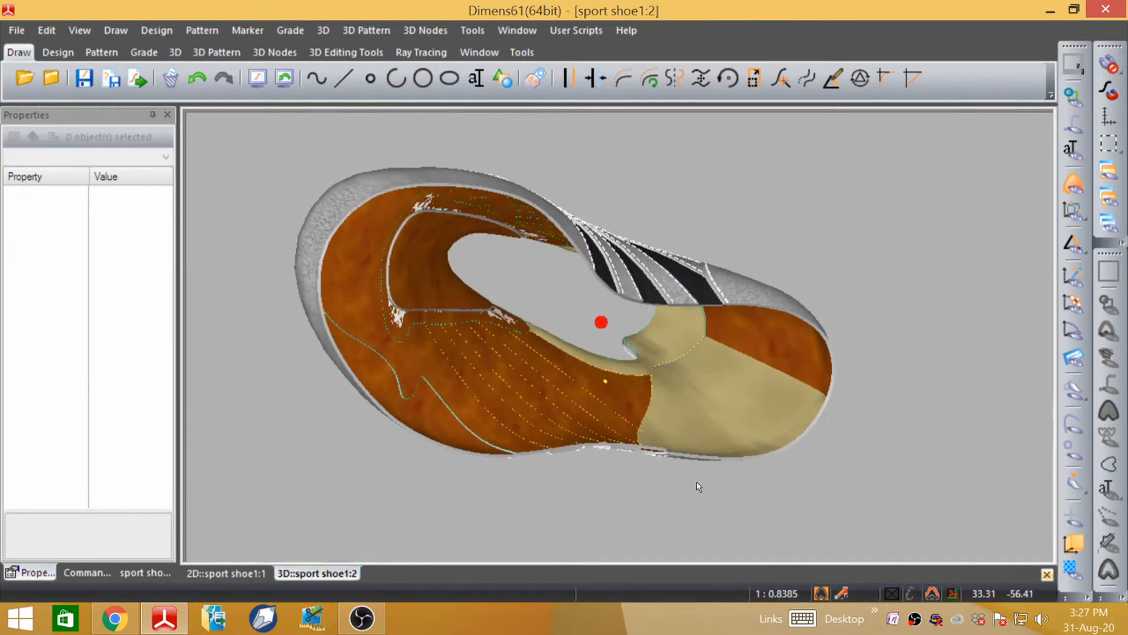
left_click(729, 406)
left_click(14, 238)
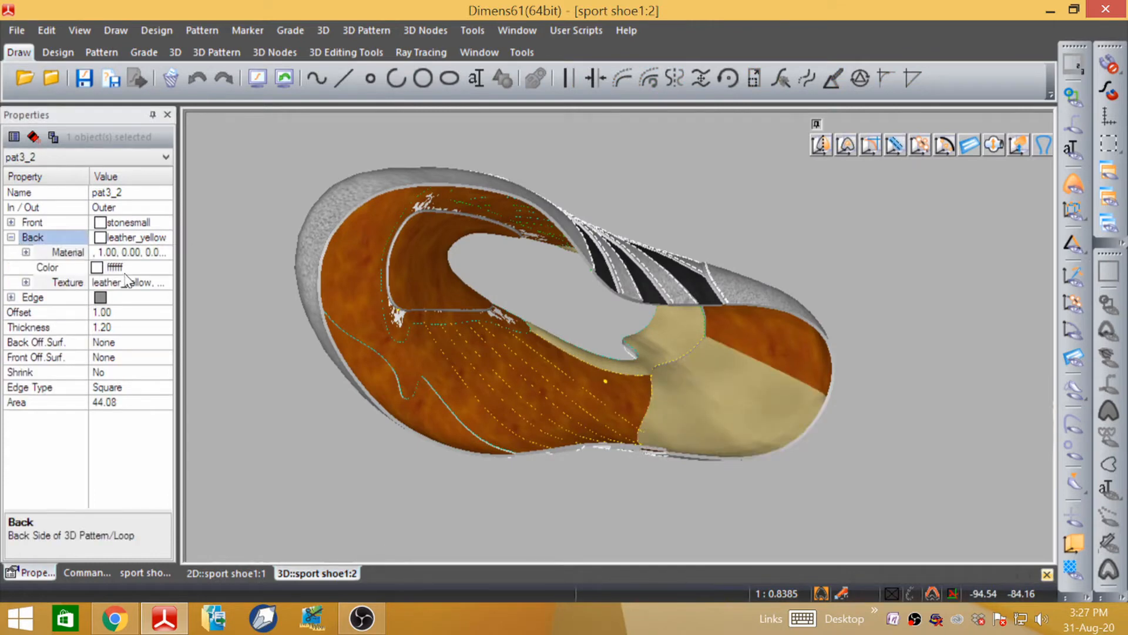
left_click(51, 298)
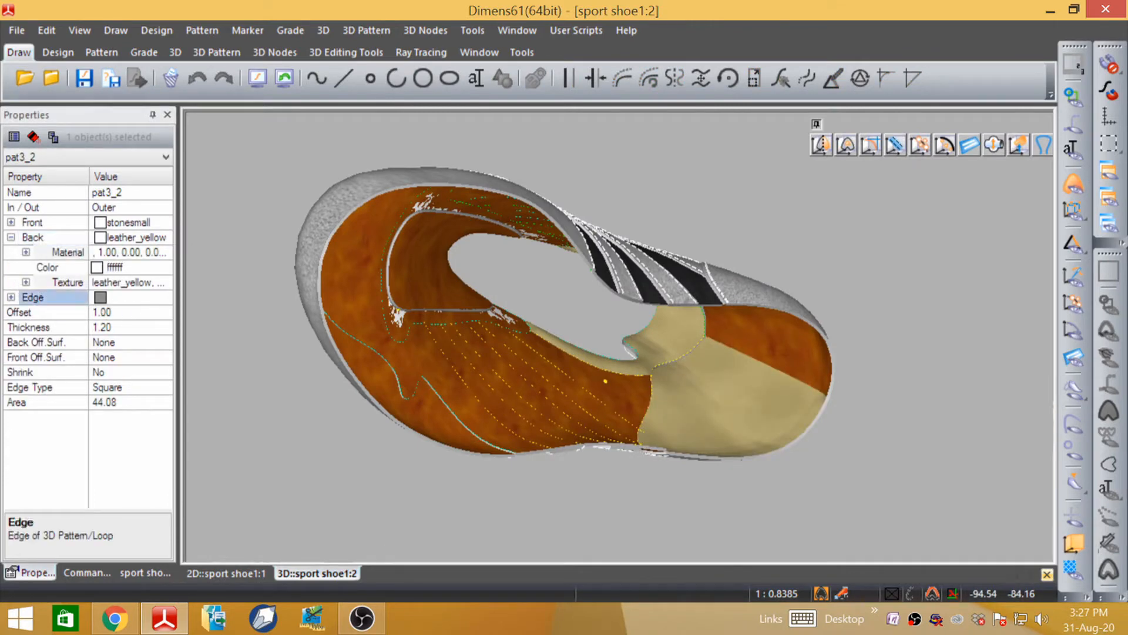
left_click(26, 282)
left_click(166, 297)
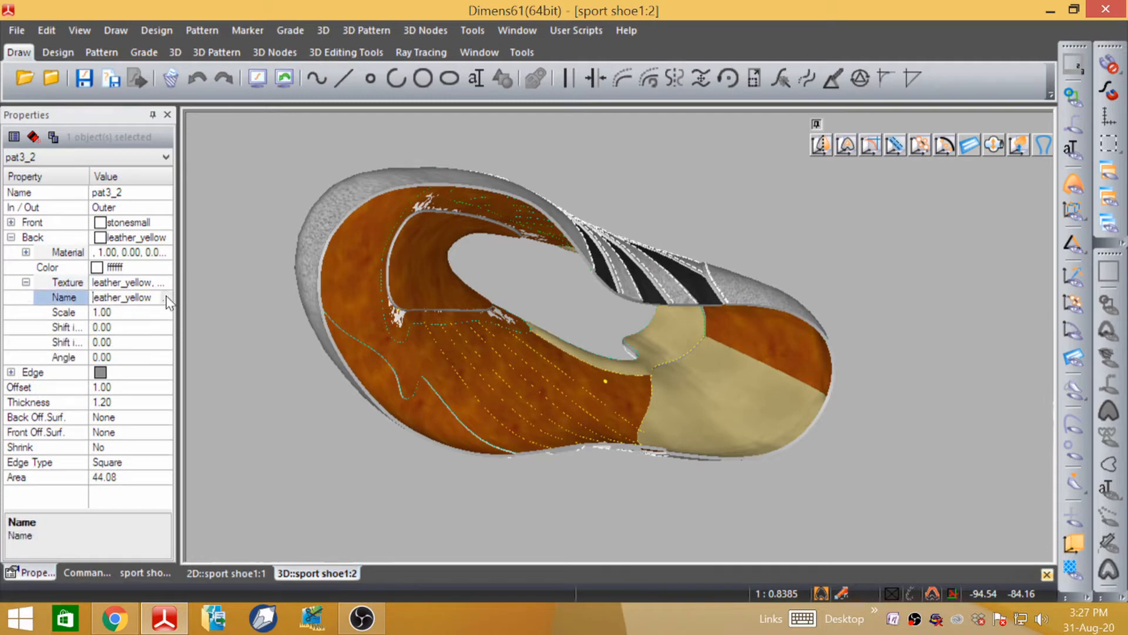
left_click(655, 507)
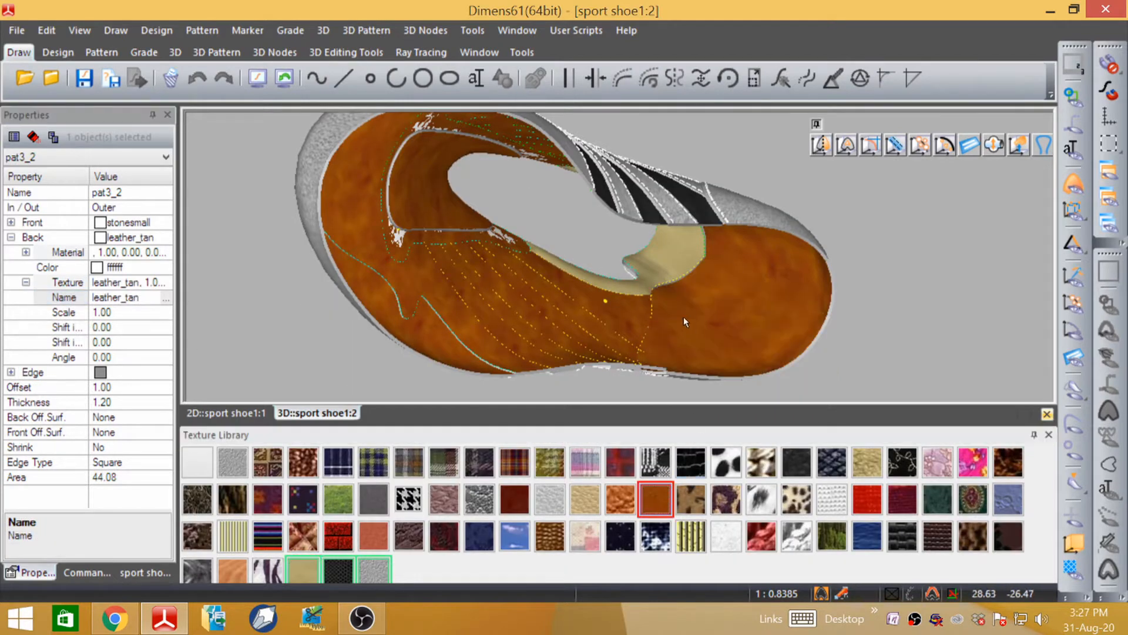
- Set the back texture of the collar piece pat3_17 around the shoe opening to leather_tan
middle_click_drag(683, 316, 607, 381)
scroll(607, 381, "up", 5)
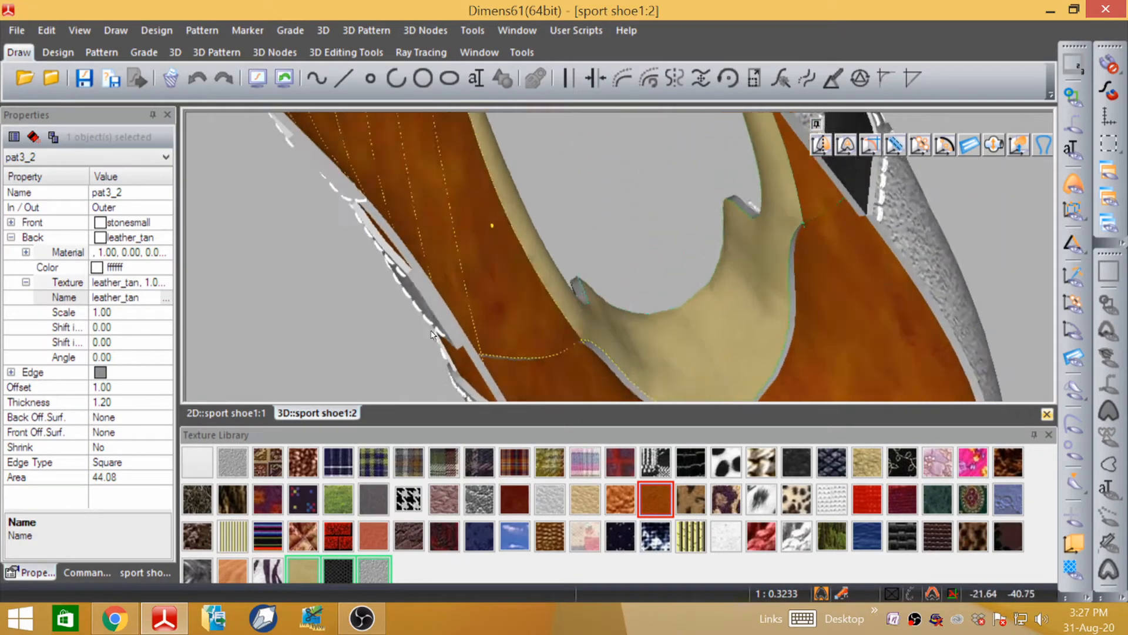
left_click(602, 213)
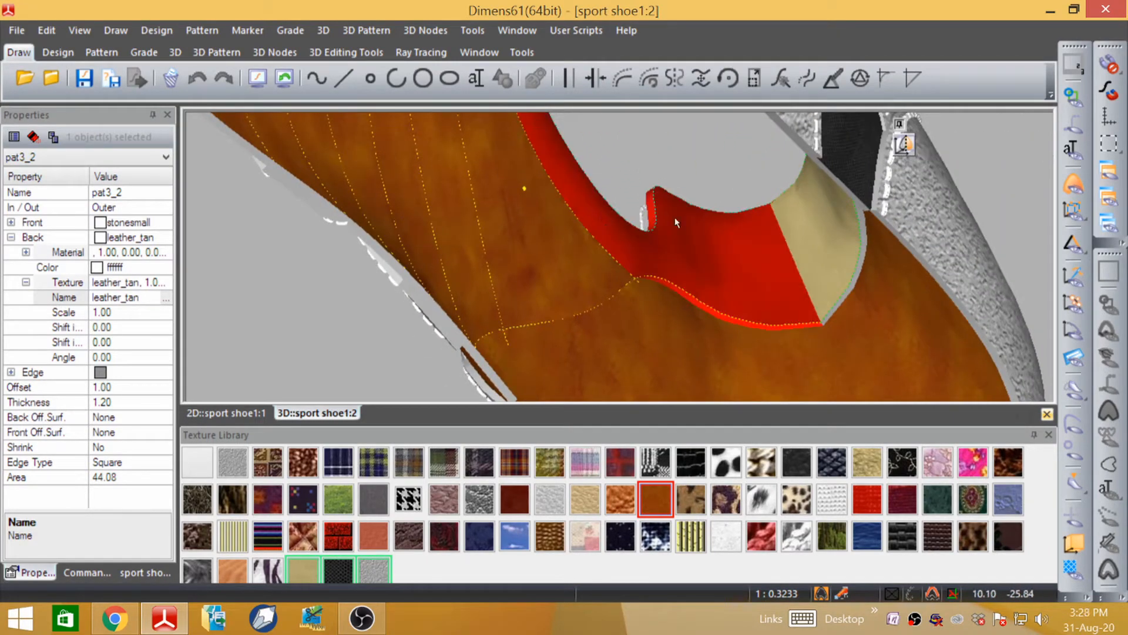
left_click(233, 311)
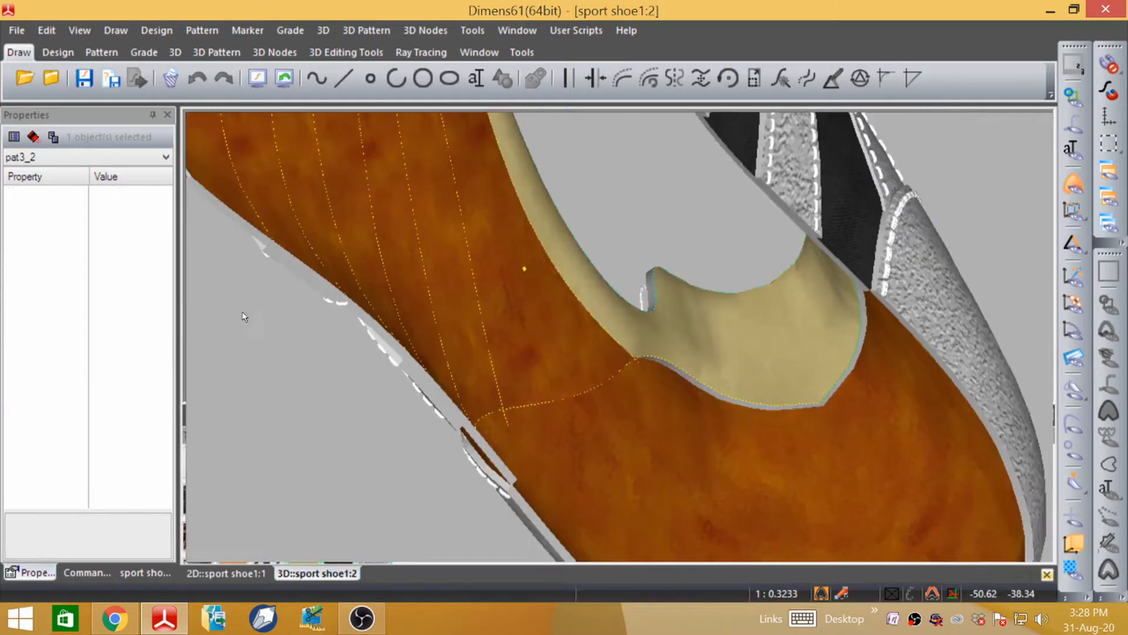
left_click(655, 309)
left_click(477, 345)
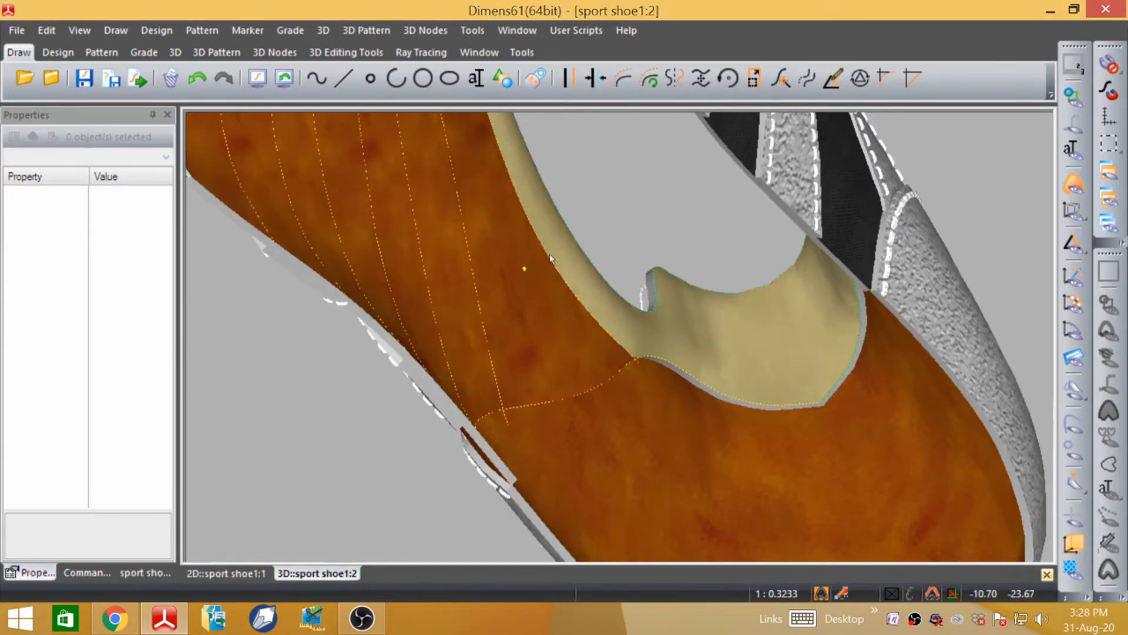
middle_click_drag(552, 305, 573, 344)
left_click(679, 185)
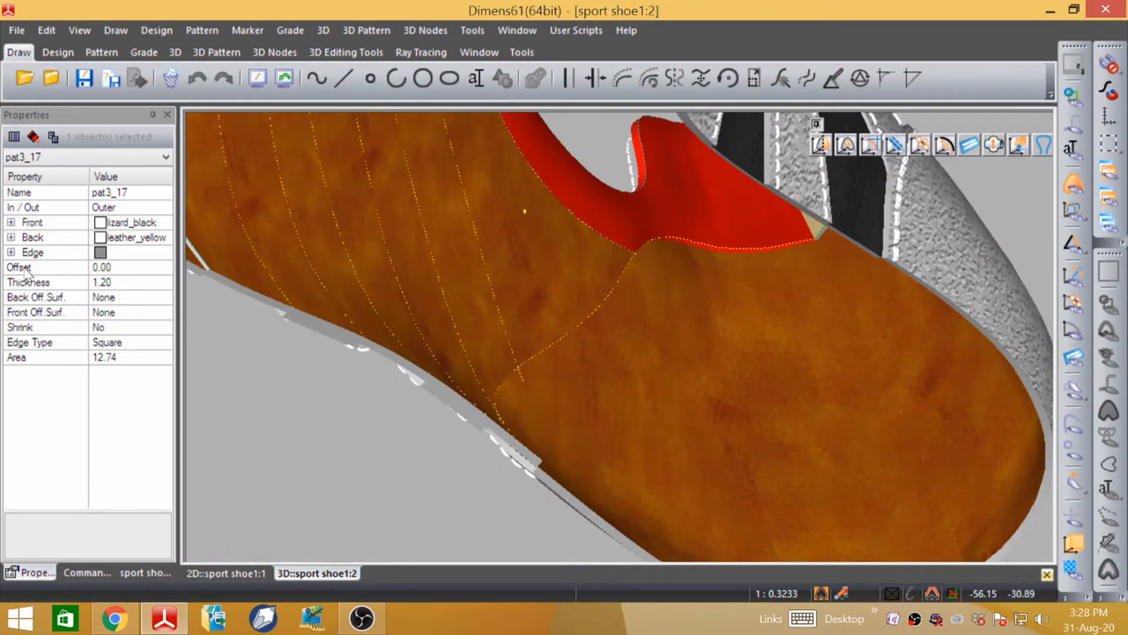
left_click(11, 237)
left_click(26, 282)
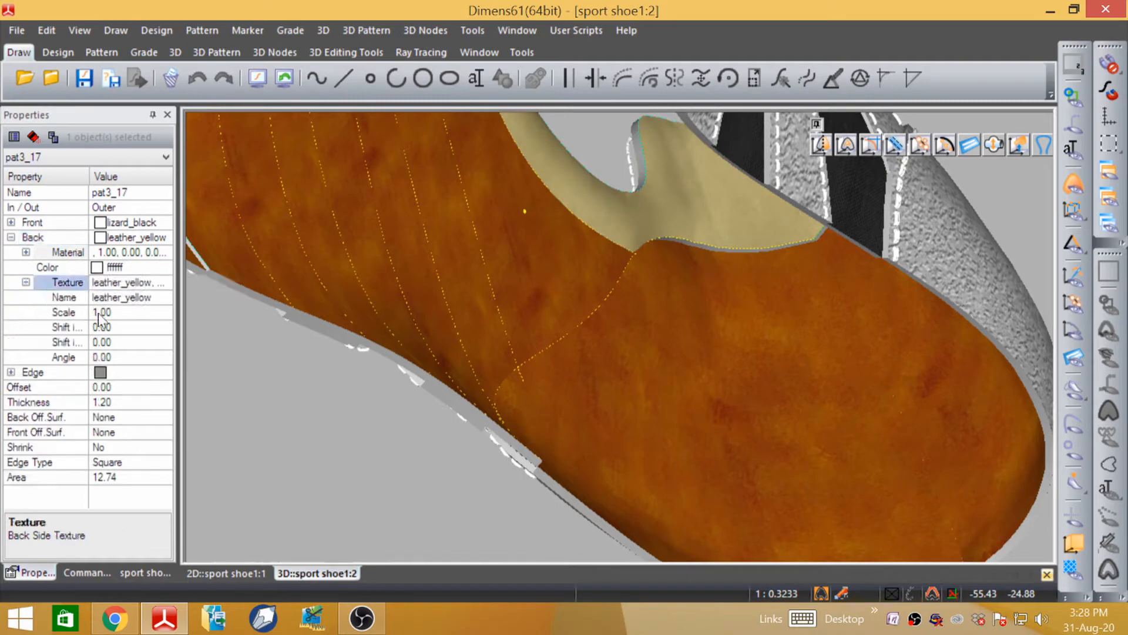
left_click(168, 299)
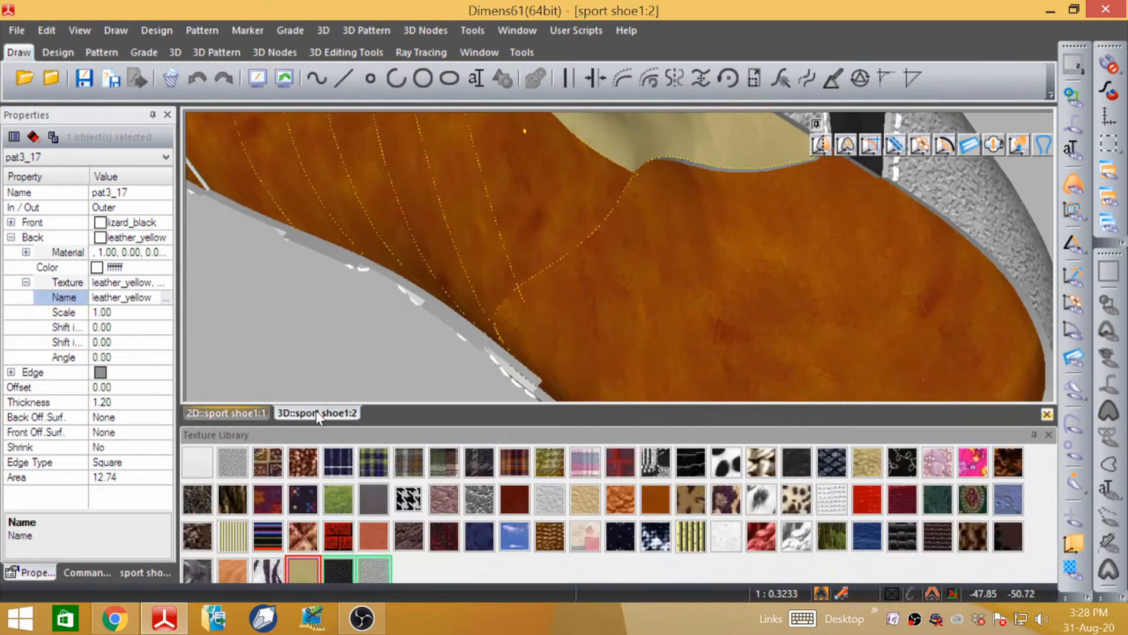
left_click(656, 498)
- Check the back texture assigned to the opposite collar piece pat3_22 and clear the selection
middle_click_drag(641, 329, 591, 345)
left_click(821, 145)
right_click(795, 192)
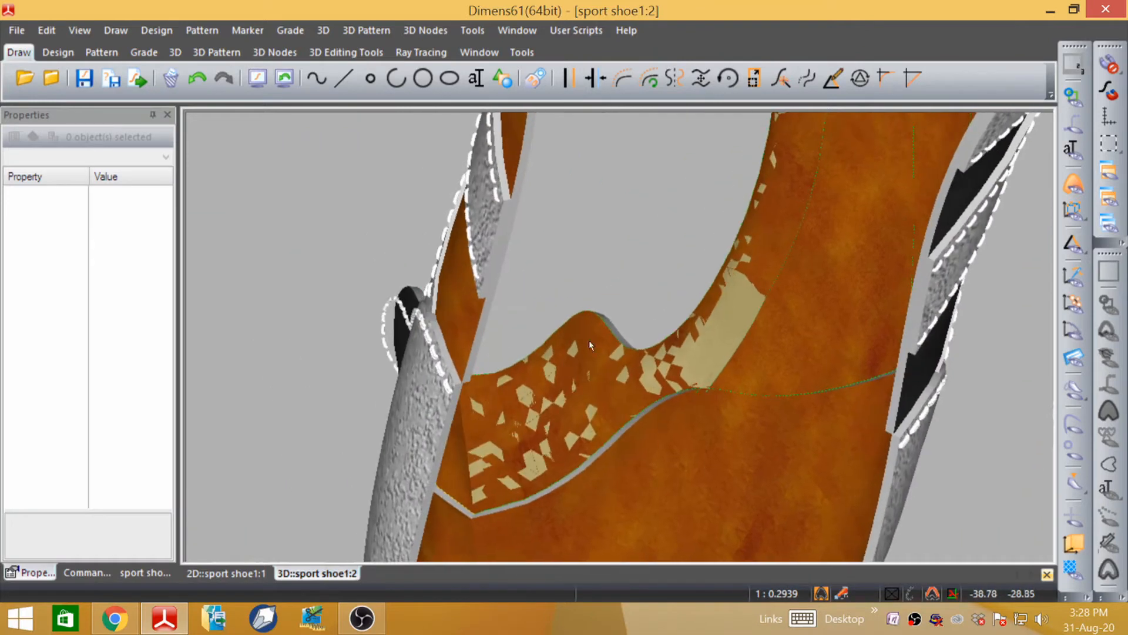
left_click(586, 393)
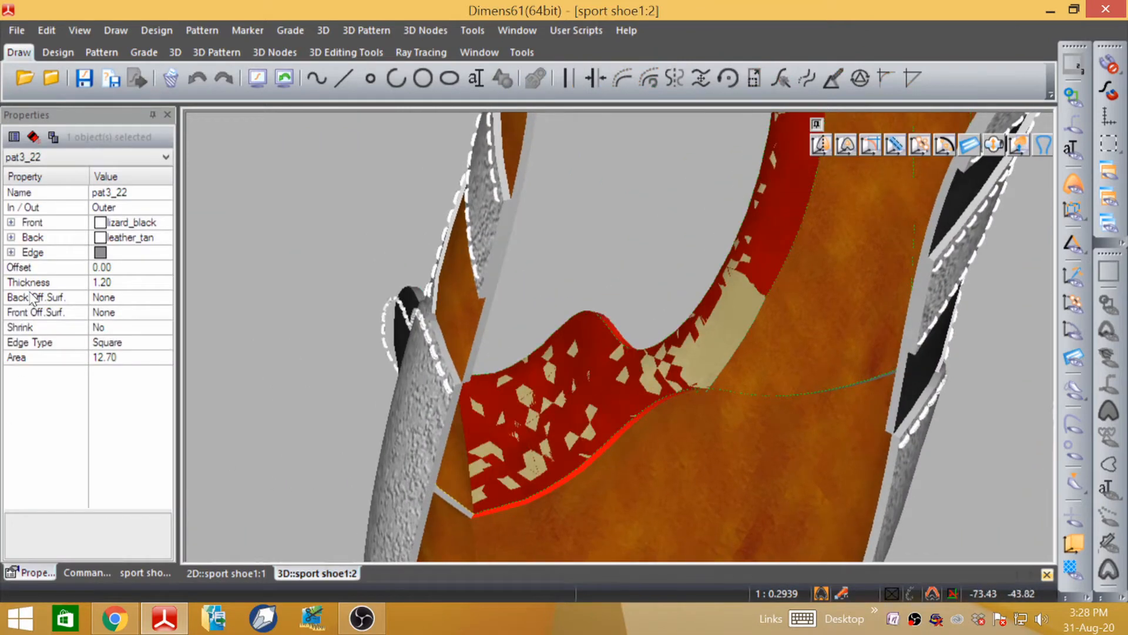
left_click(11, 237)
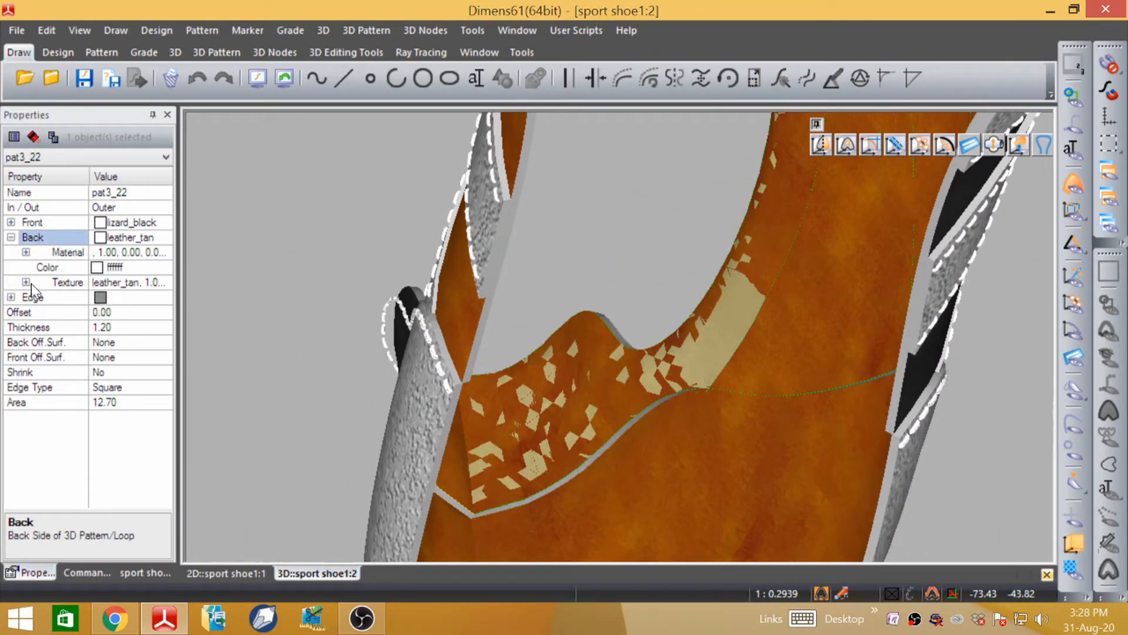
left_click(26, 283)
left_click(155, 300)
left_click(166, 298)
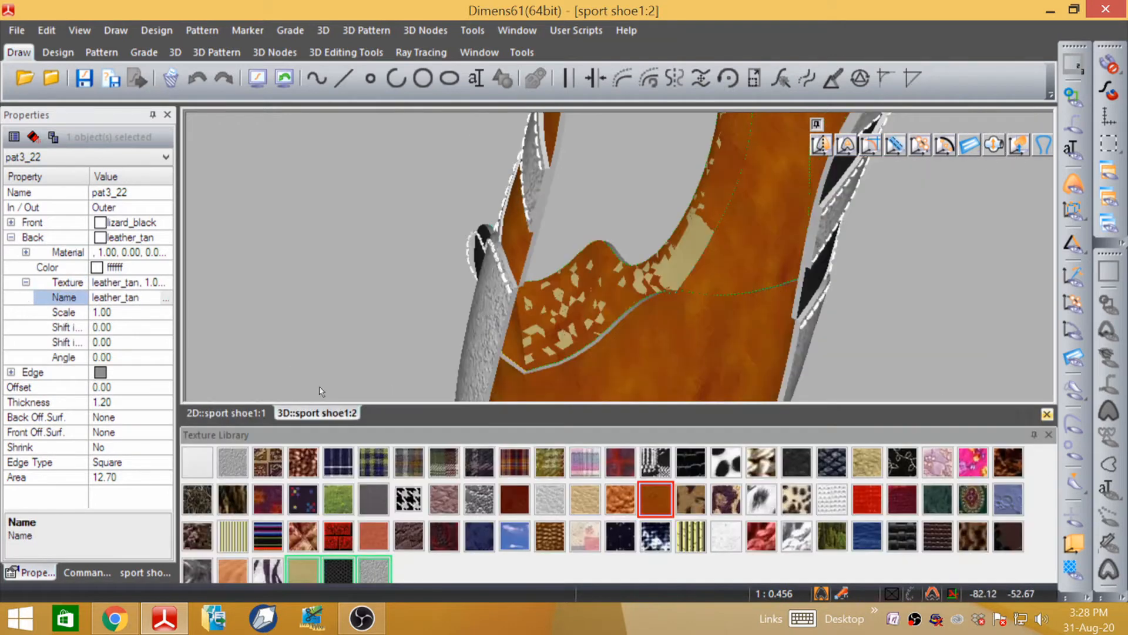
left_click(590, 293)
- Examine the whole shoe from several sides, including the lining around the foot opening, the tongue and the outer panels
scroll(541, 353, "down", 8)
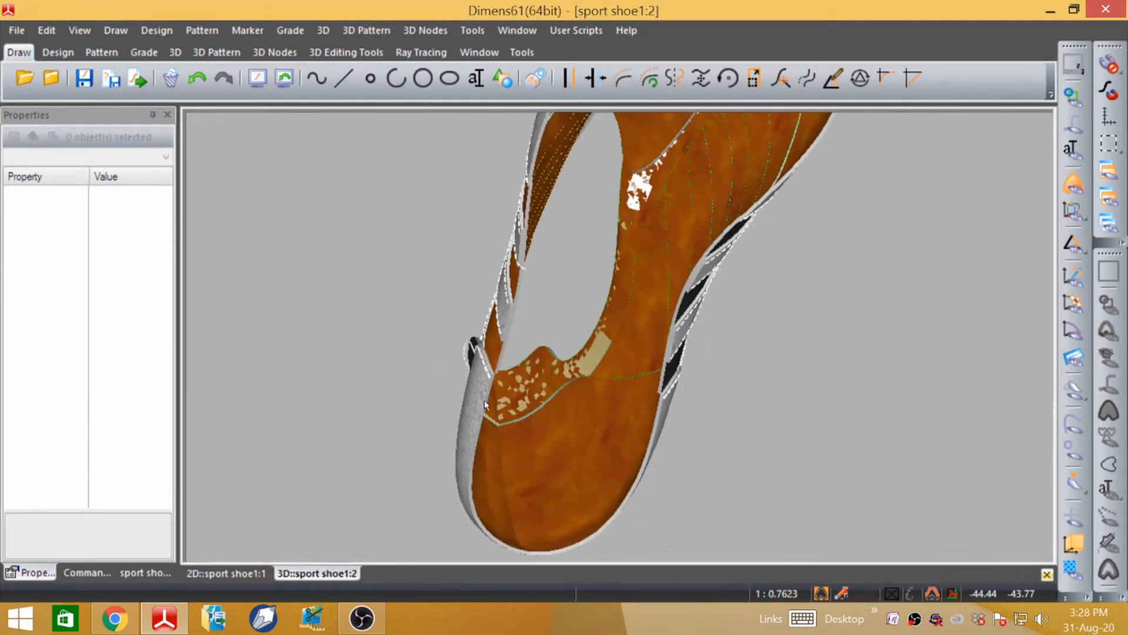
scroll(496, 405, "down", 3)
middle_click_drag(603, 175, 519, 434)
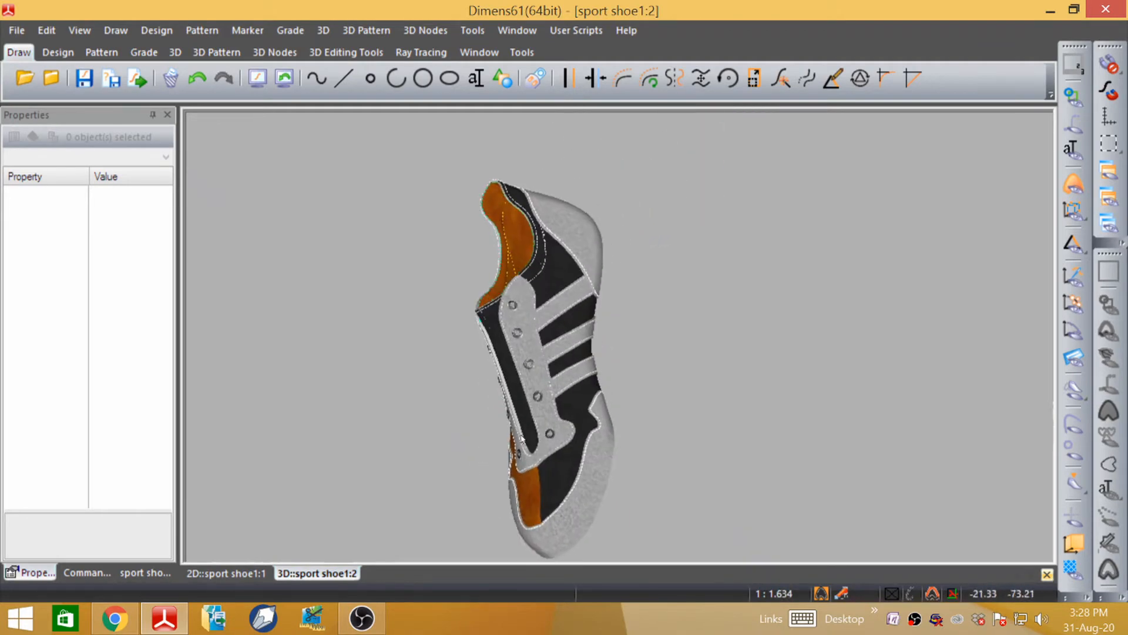
scroll(482, 273, "up", 3)
scroll(496, 256, "up", 4)
middle_click_drag(548, 220, 813, 333)
scroll(602, 186, "up", 6)
scroll(589, 214, "down", 10)
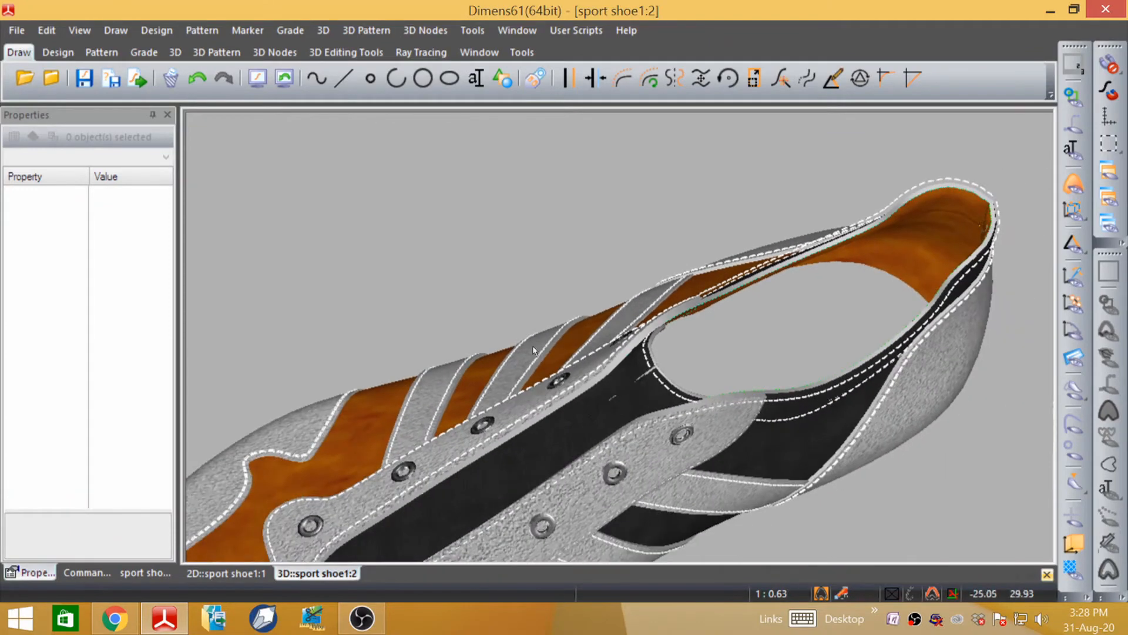
left_click(365, 458)
key("Escape")
middle_click_drag(364, 458, 576, 262)
scroll(576, 262, "up", 2)
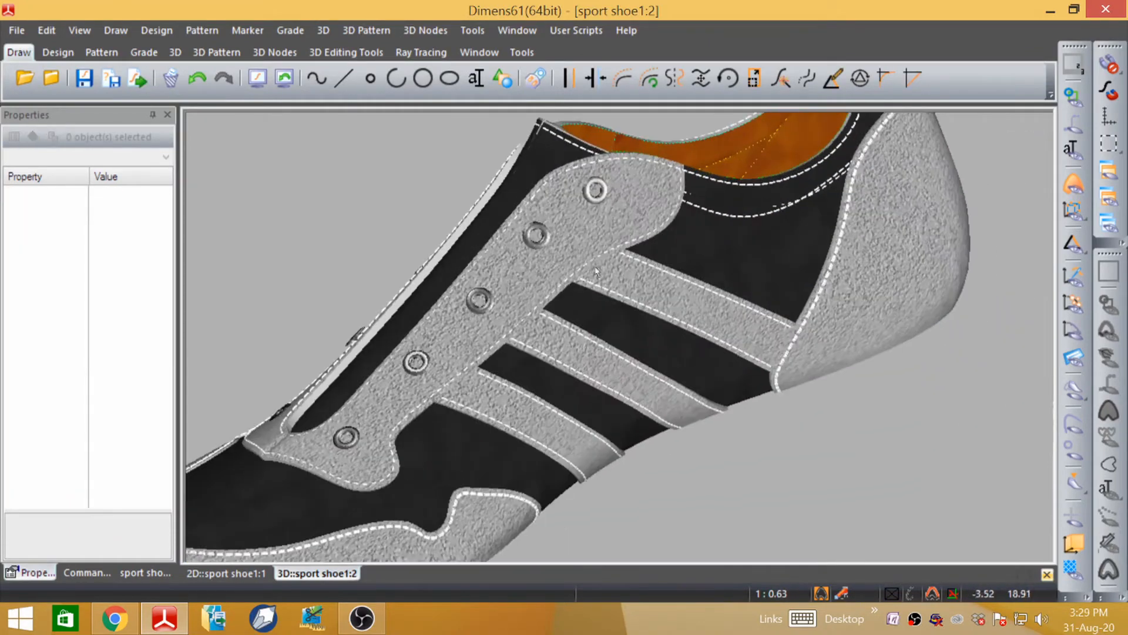
scroll(596, 267, "down", 6)
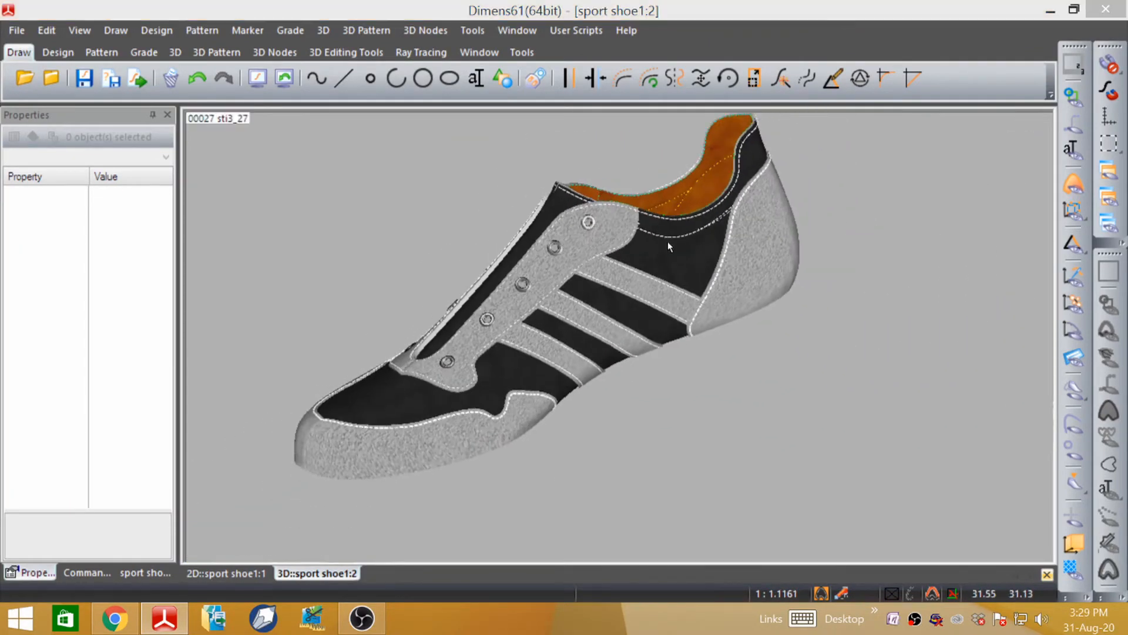
middle_click_drag(768, 245, 593, 207)
scroll(592, 206, "up", 8)
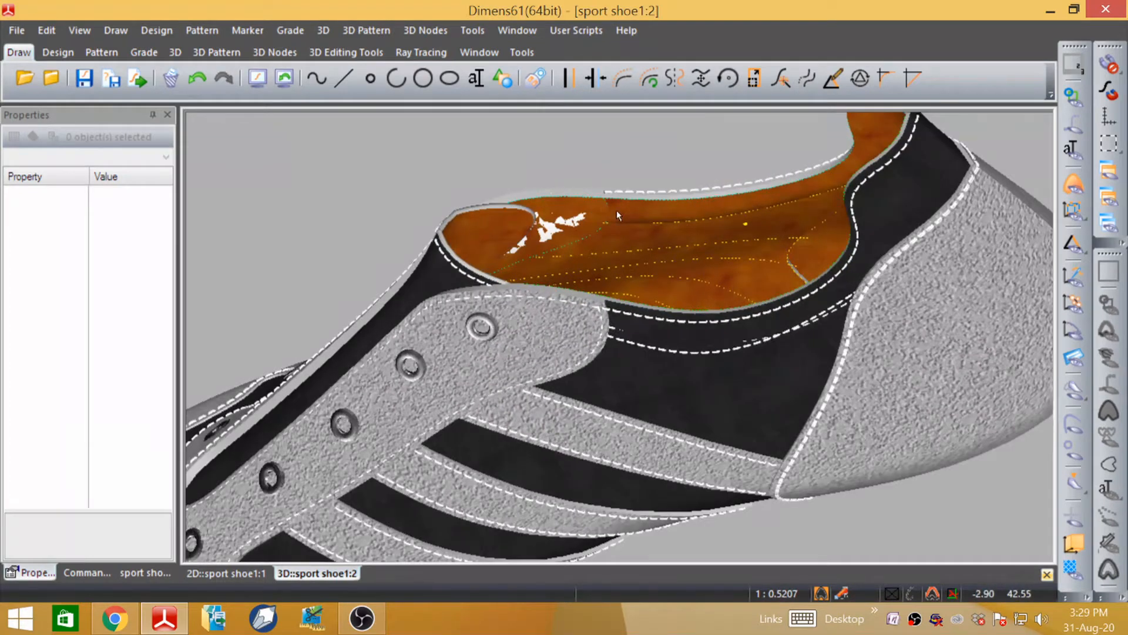
- Examine the shoe's side panels, heel and foot opening from several directions
scroll(657, 157, "down", 3)
scroll(657, 157, "down", 5)
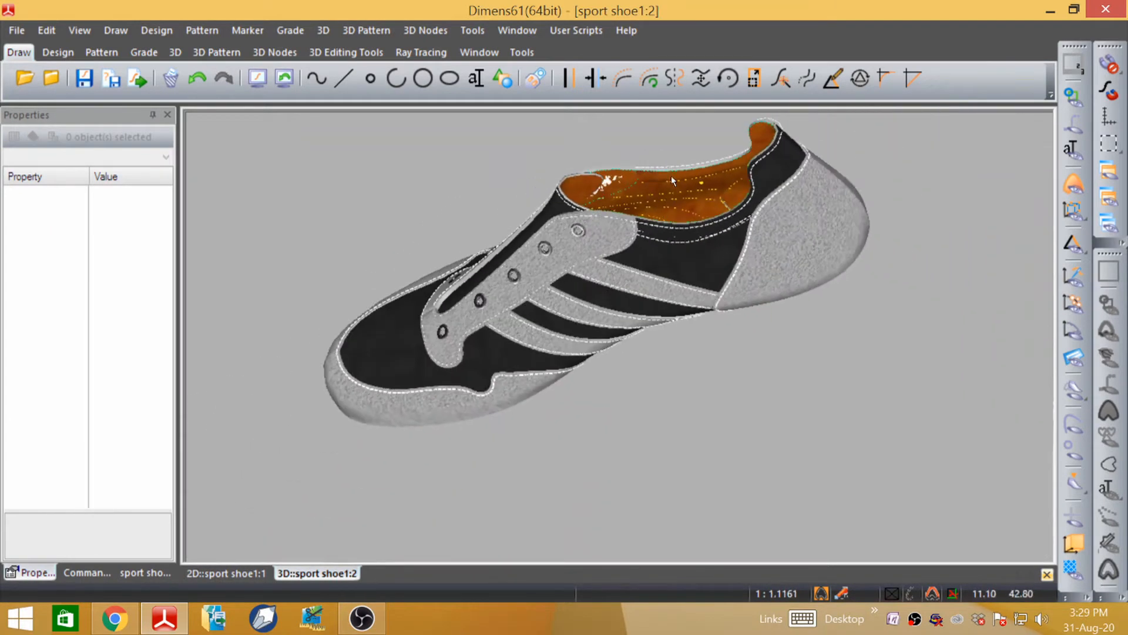
middle_click_drag(636, 297, 632, 205)
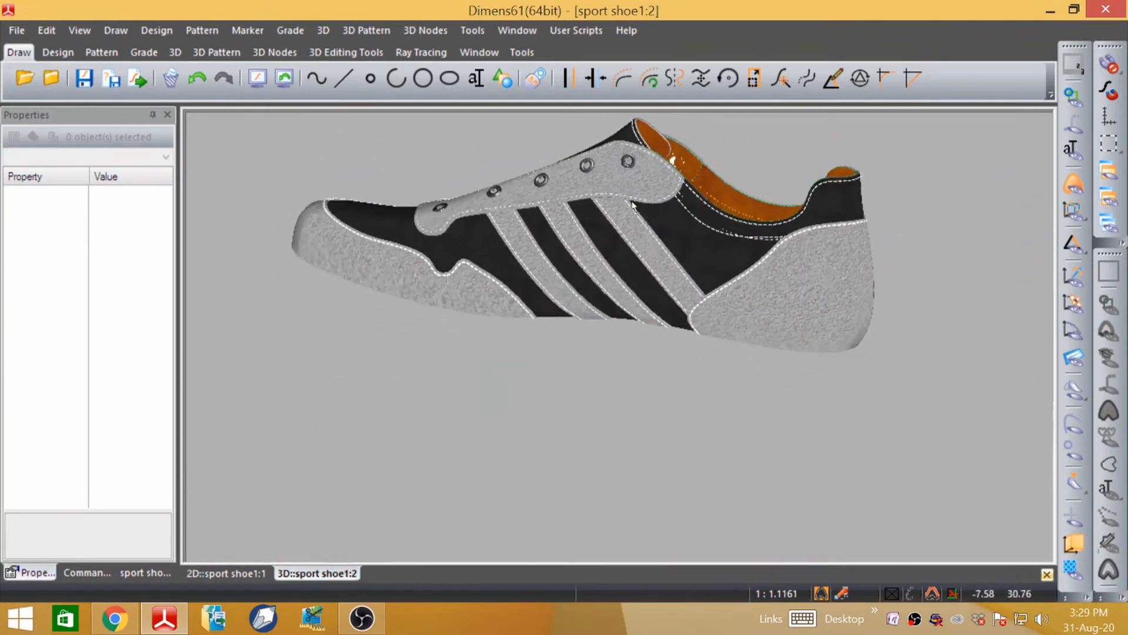
middle_click_drag(854, 265, 335, 370)
middle_click_drag(714, 269, 748, 403)
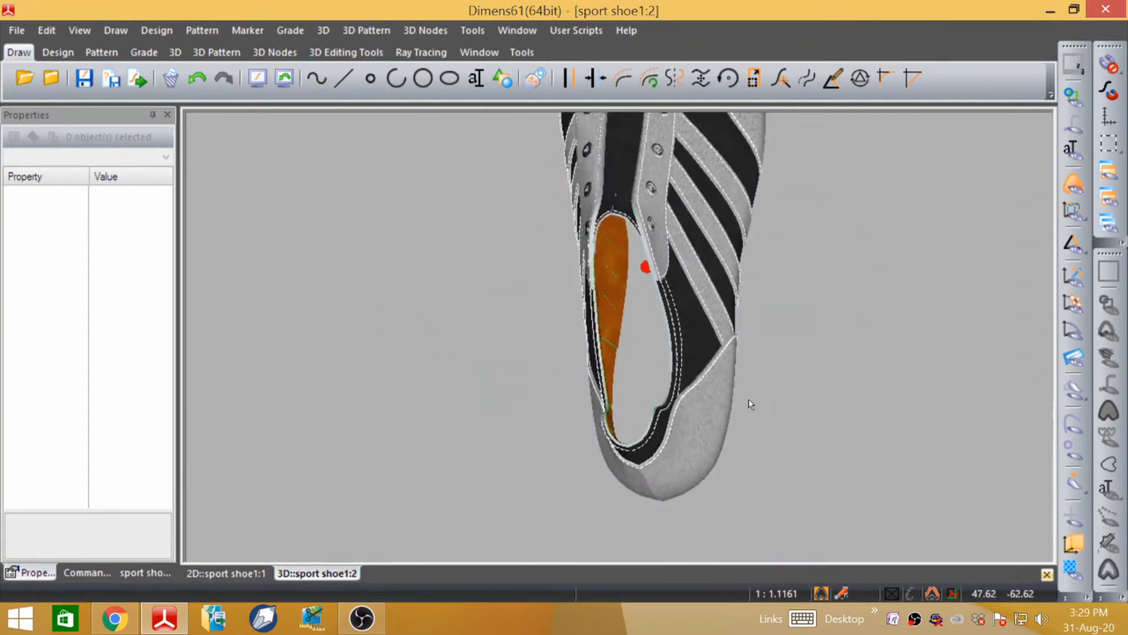
scroll(631, 347, "up", 3)
middle_click_drag(644, 198, 672, 200)
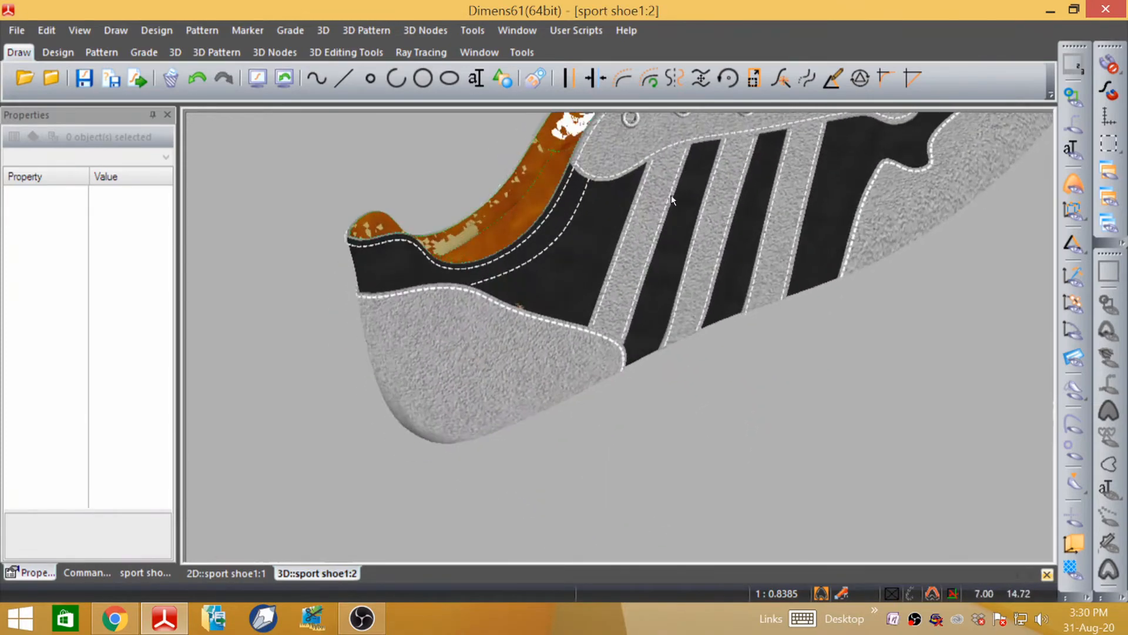
- Apply padding to the back surface of the collar piece pat3_17 with a height of 2.20
left_click(541, 245)
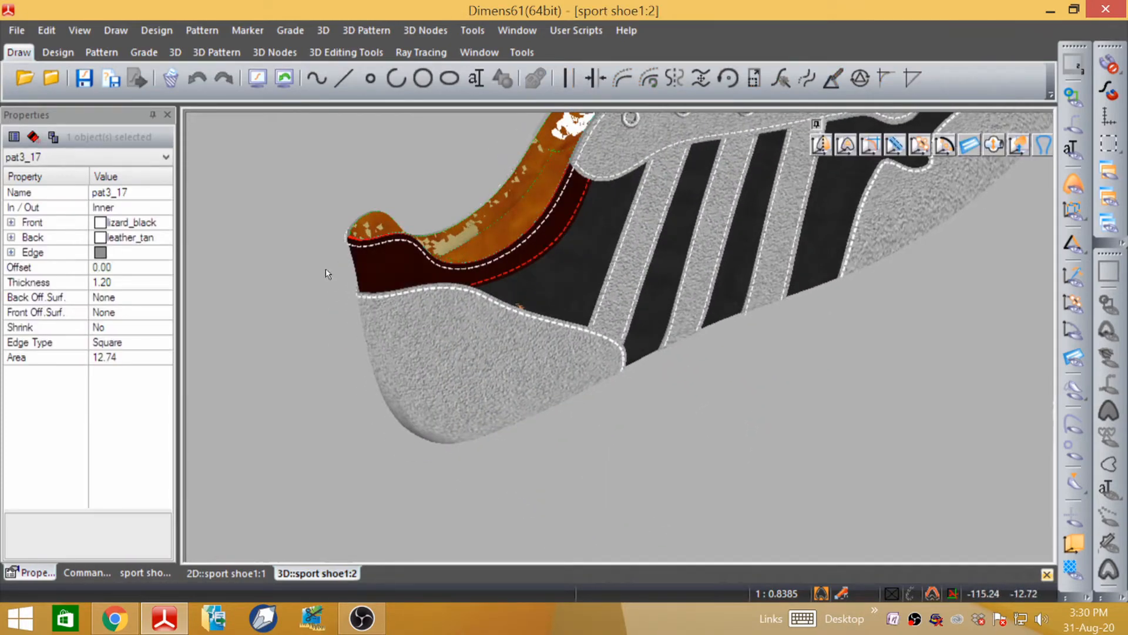
middle_click_drag(499, 245, 780, 235)
left_click(994, 145)
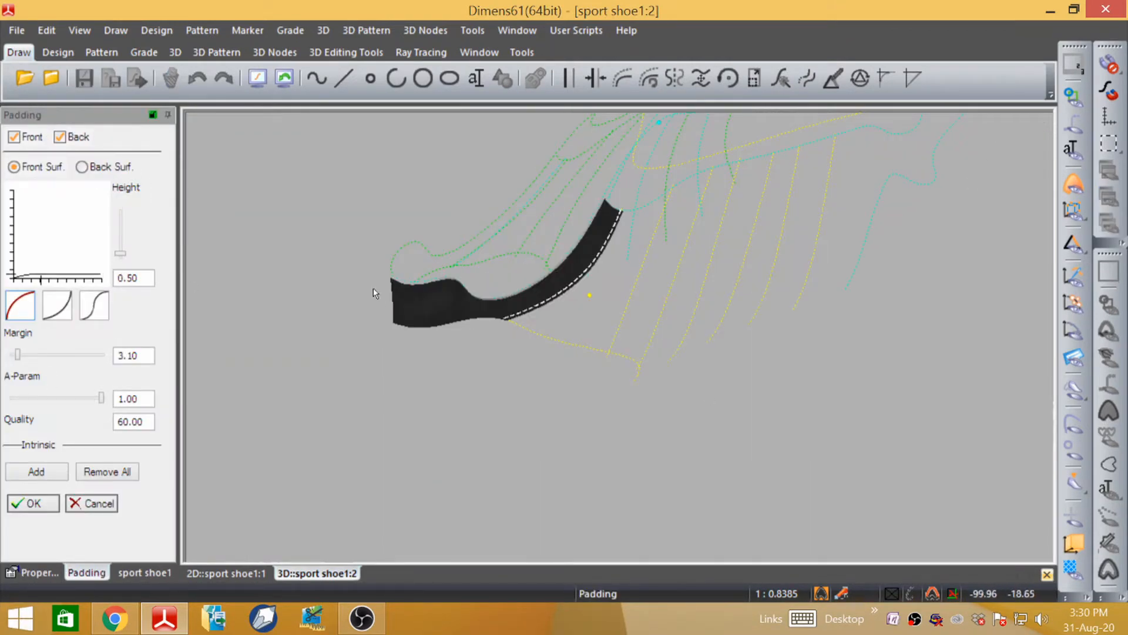
middle_click_drag(374, 293, 587, 263)
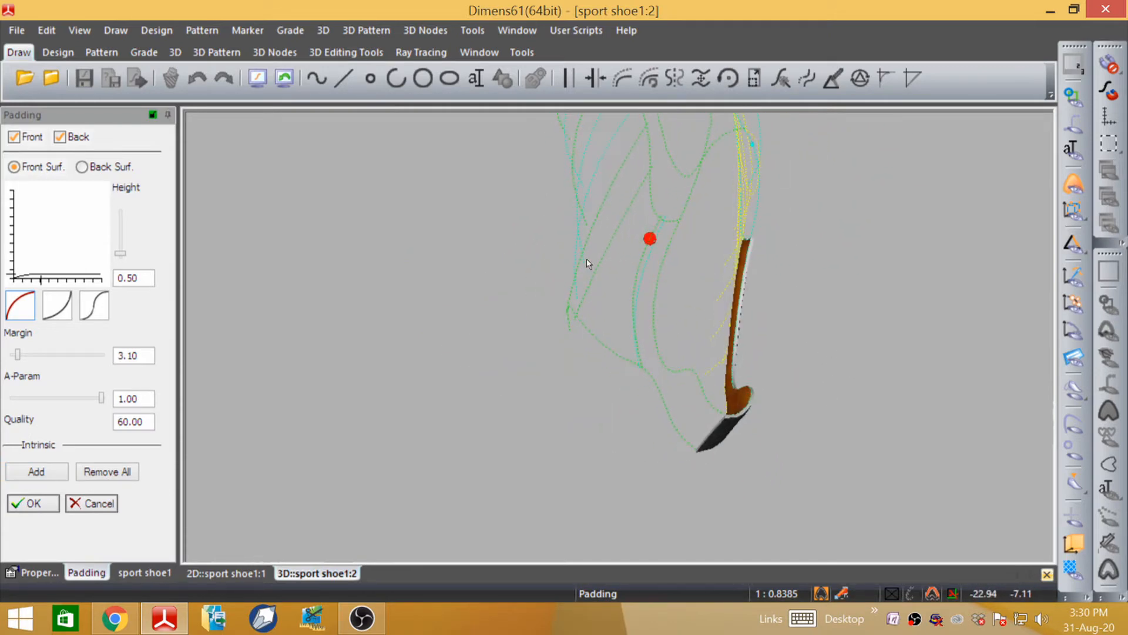
left_click(81, 167)
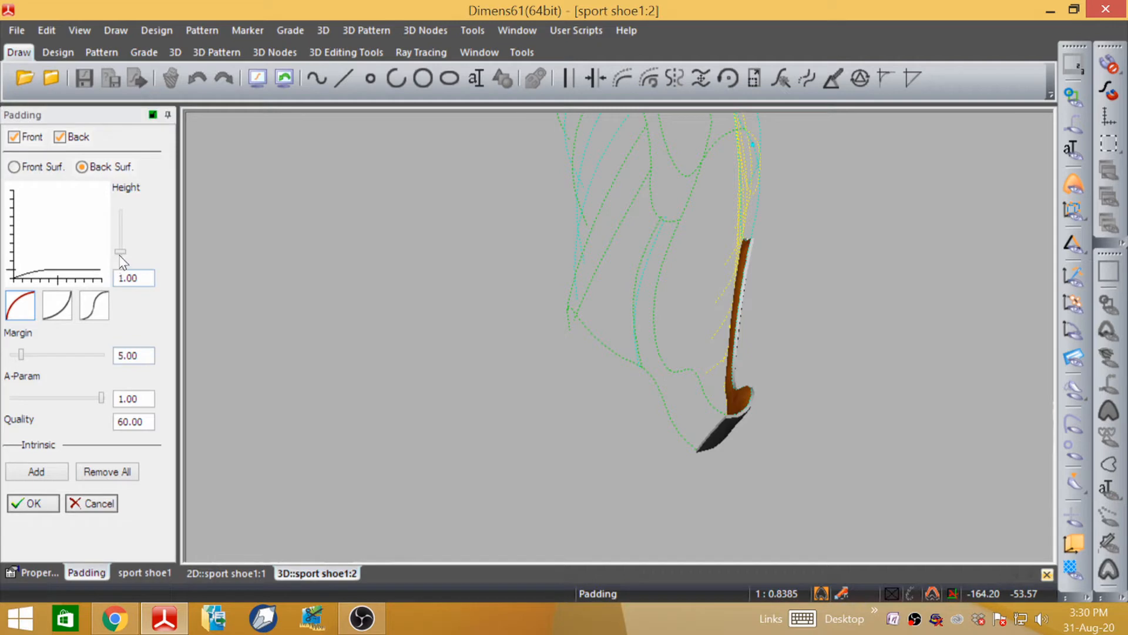
left_click_drag(120, 253, 122, 249)
scroll(735, 398, "up", 9)
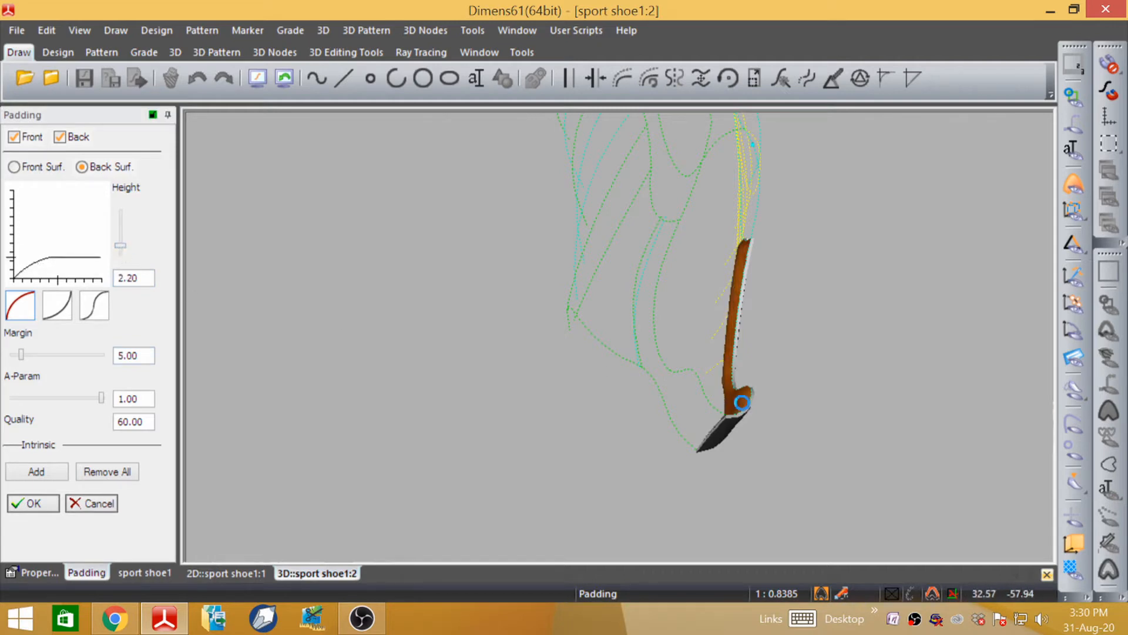
scroll(678, 361, "down", 4)
middle_click_drag(708, 443, 816, 274)
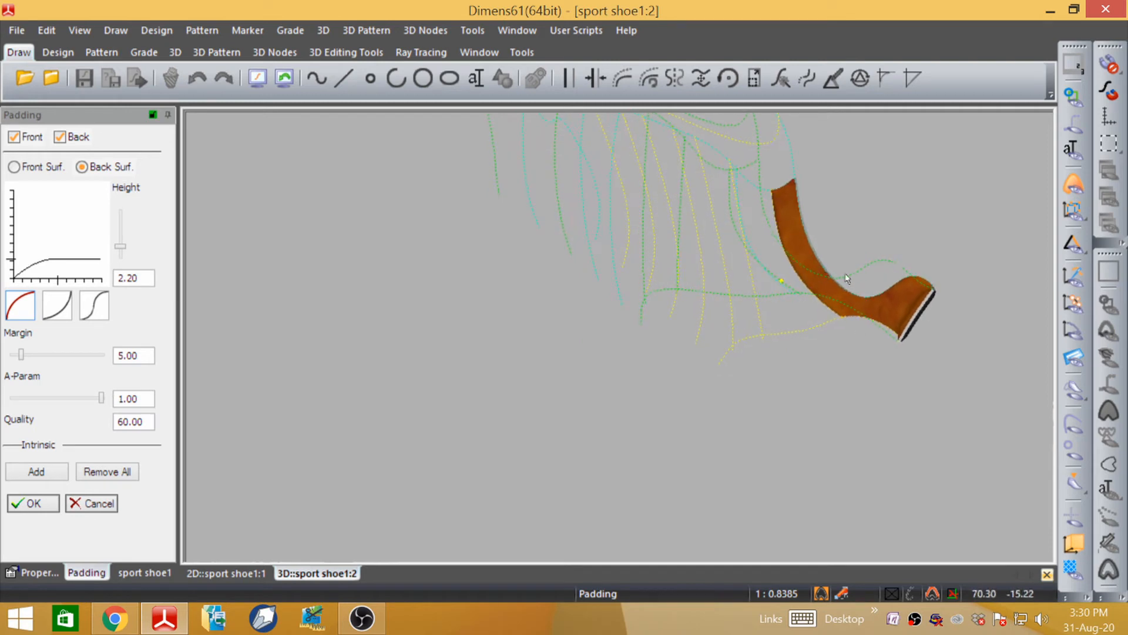
scroll(502, 271, "up", 3)
scroll(443, 267, "down", 2)
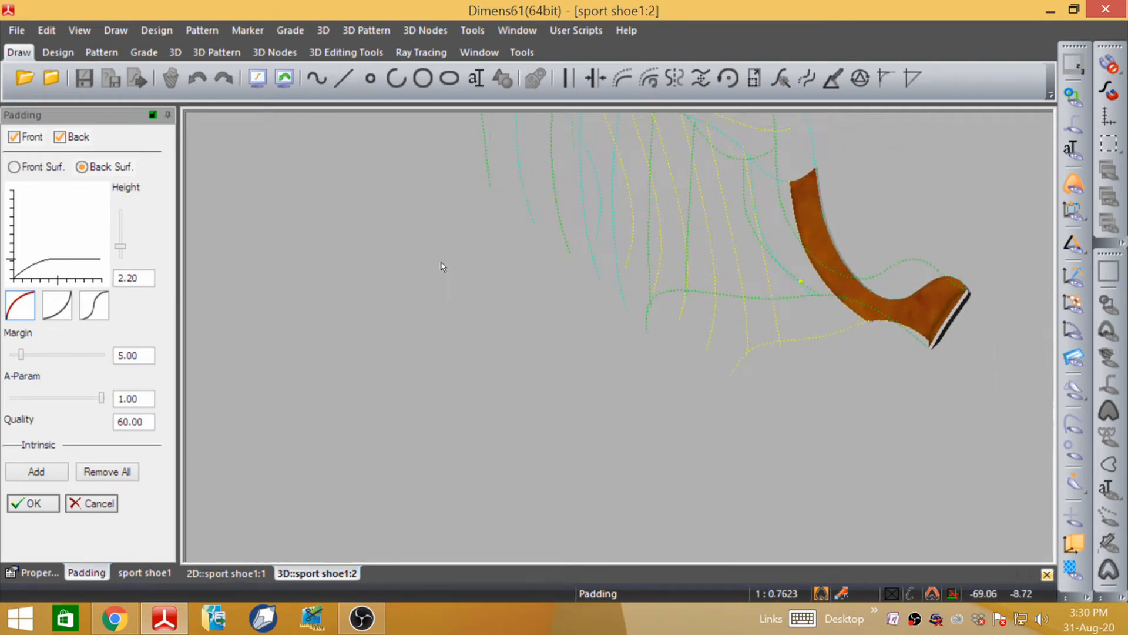
left_click(34, 504)
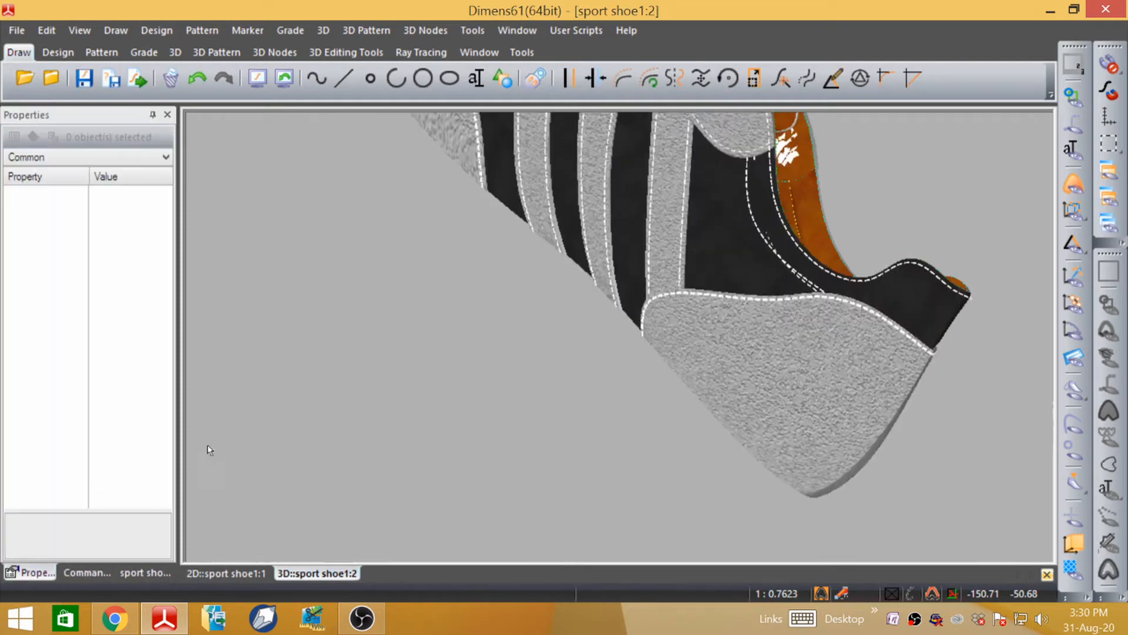
- Mirror the padded collar piece pat3_17 to the opposite side of the shoe
middle_click_drag(864, 284, 595, 327)
left_click(613, 320)
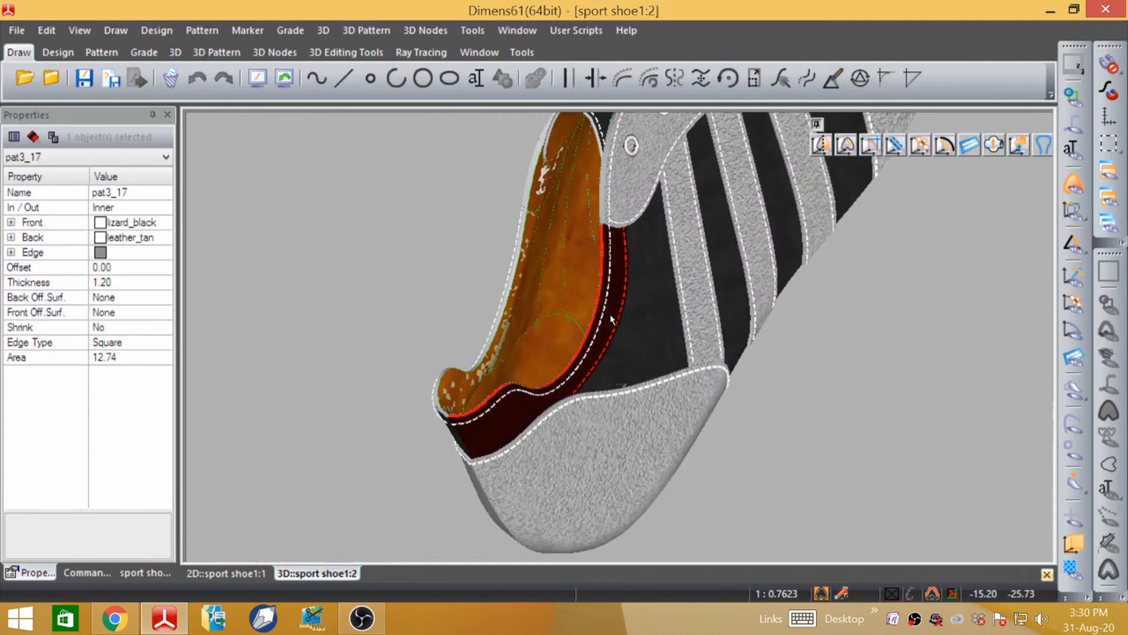
left_click(821, 149)
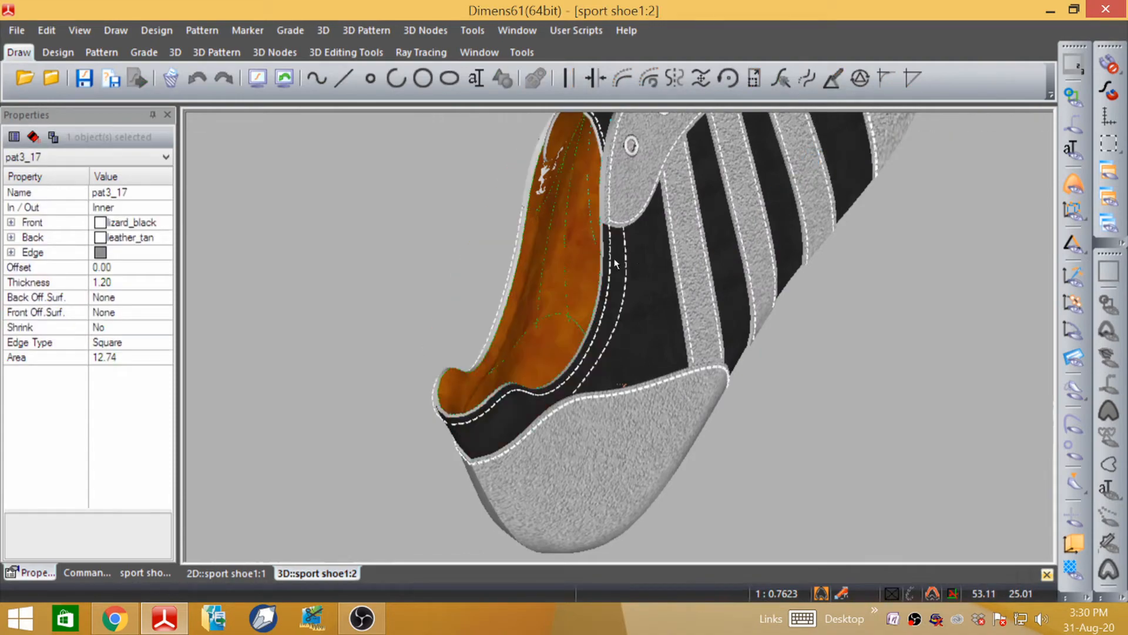
- Examine the padded collar lining and the foot opening from the side, the heel and above
middle_click_drag(558, 387, 529, 242)
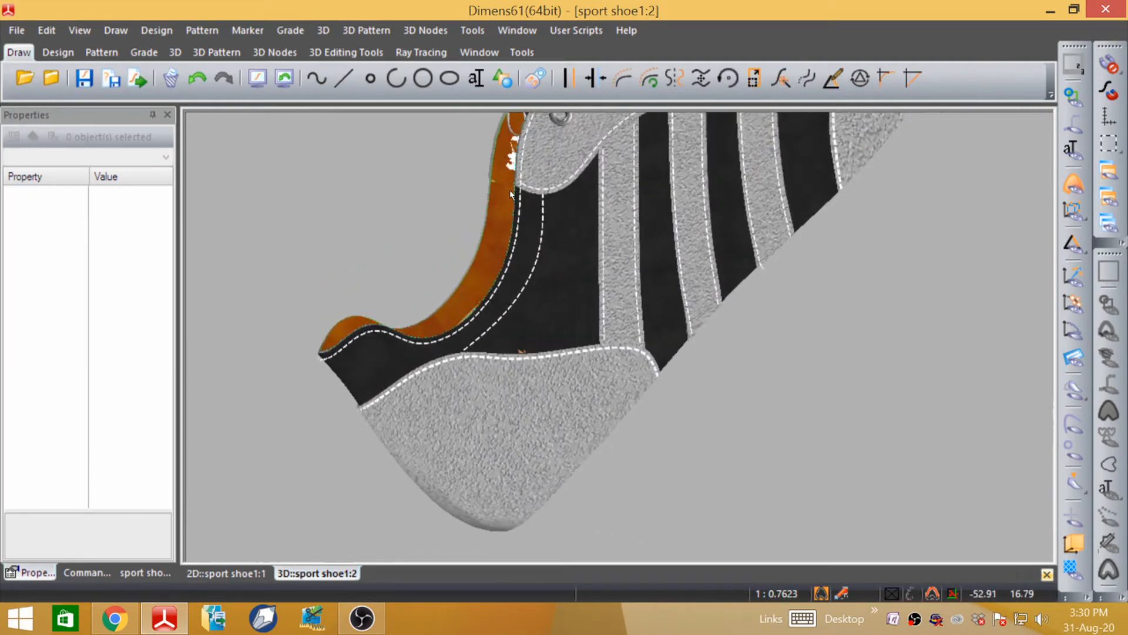
middle_click_drag(559, 118, 258, 403)
scroll(254, 400, "down", 3)
scroll(254, 400, "up", 3)
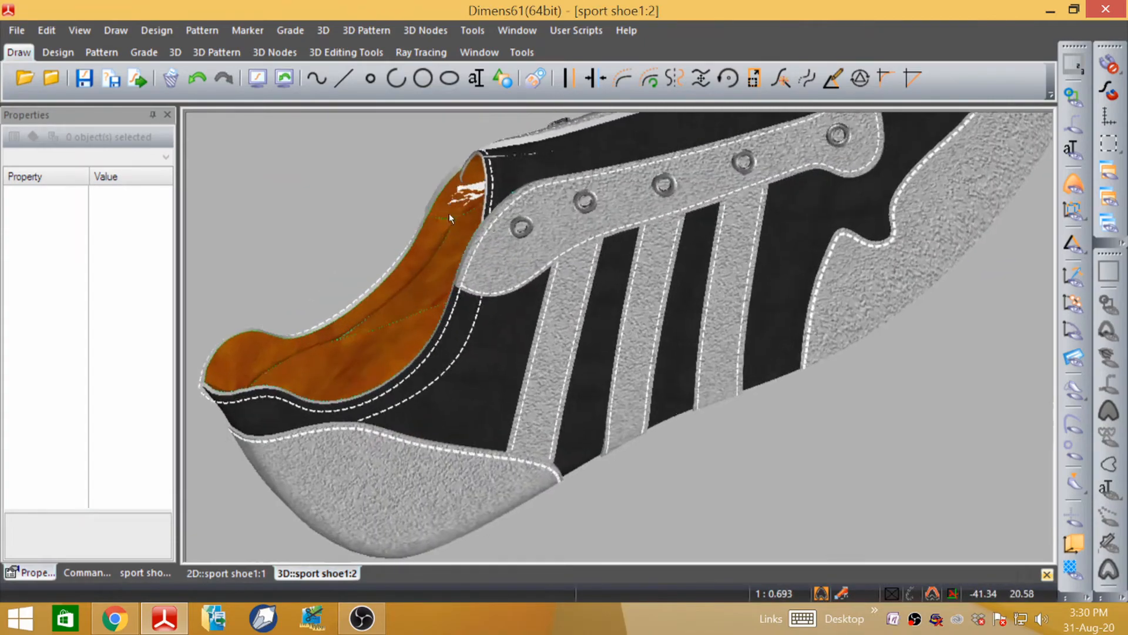
middle_click_drag(449, 214, 481, 405)
middle_click_drag(397, 415, 453, 406)
scroll(522, 284, "down", 2)
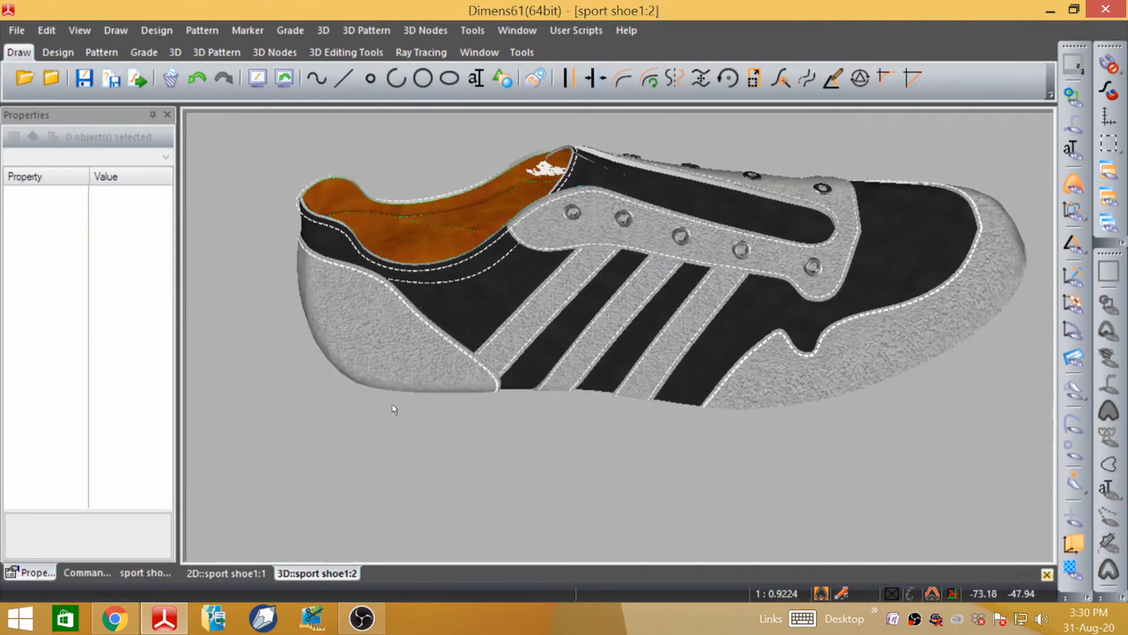
middle_click_drag(365, 368, 370, 264)
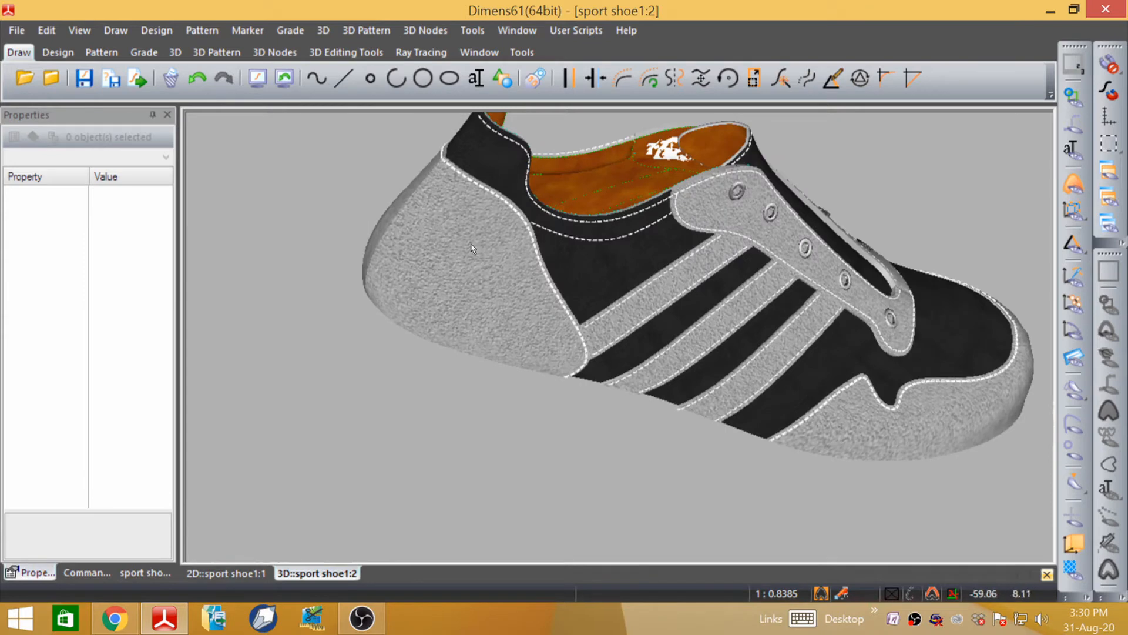
- Pad the back surface of the heel counter half pat3_2 with height 2.30 and margin 3.20
left_click(468, 263)
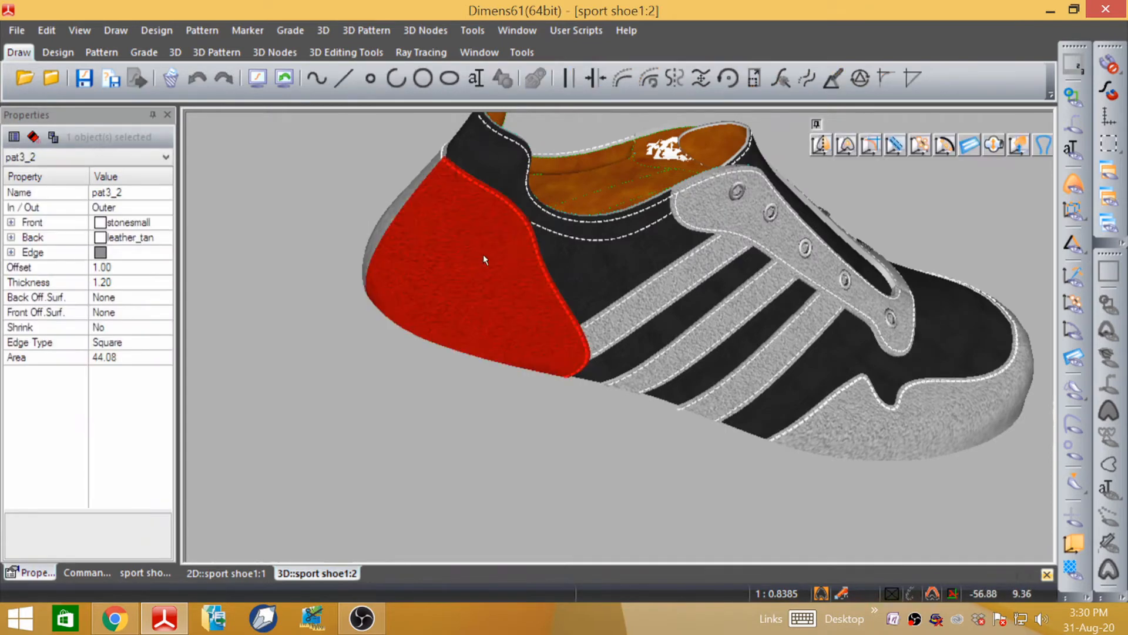
left_click(996, 147)
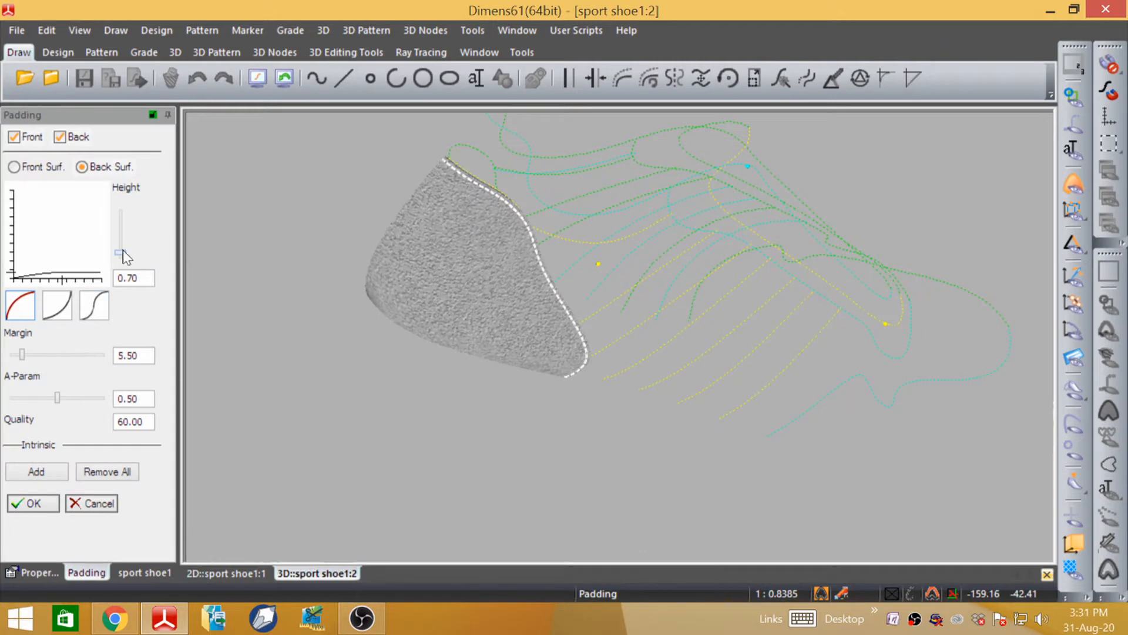
middle_click_drag(396, 221, 547, 340)
left_click_drag(119, 253, 122, 246)
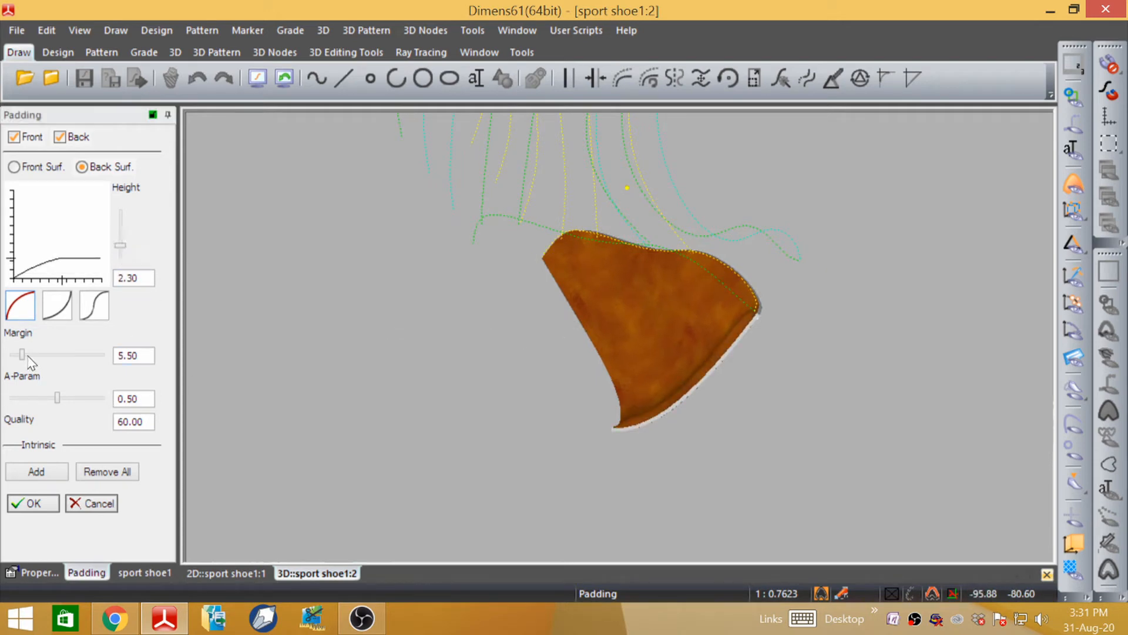
mouse_move(24, 358)
left_mouse_down()
mouse_move(52, 356)
mouse_move(20, 340)
left_mouse_up()
scroll(600, 316, "down", 6)
scroll(589, 309, "up", 9)
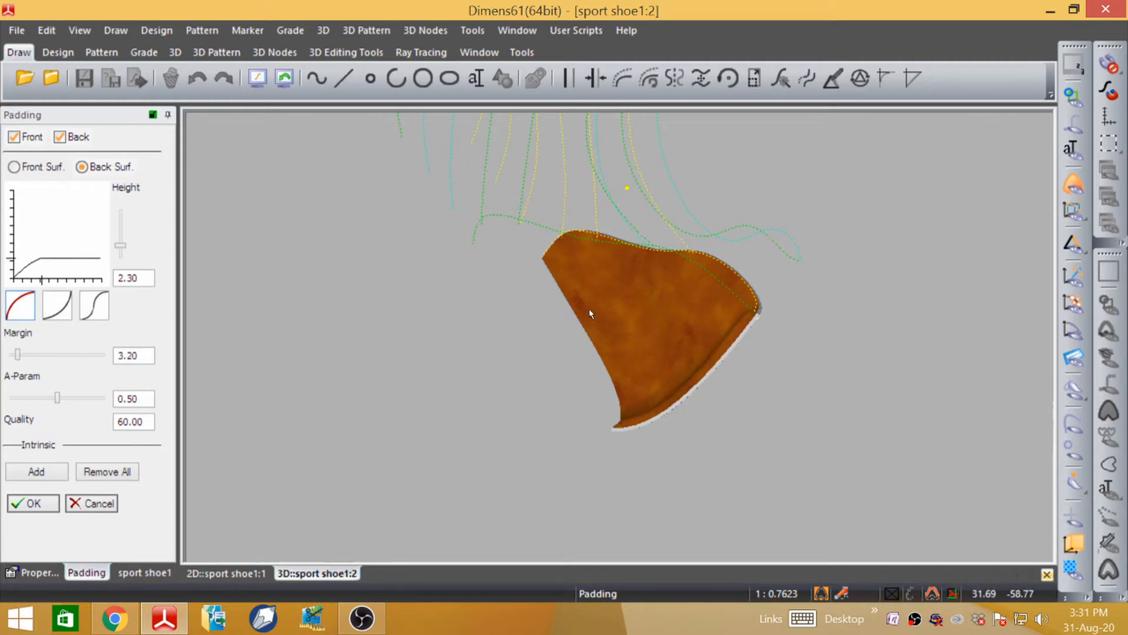
left_click(37, 506)
- Mirror the padded heel counter half pat3_2 to the other side of the heel
middle_click_drag(722, 294, 465, 244)
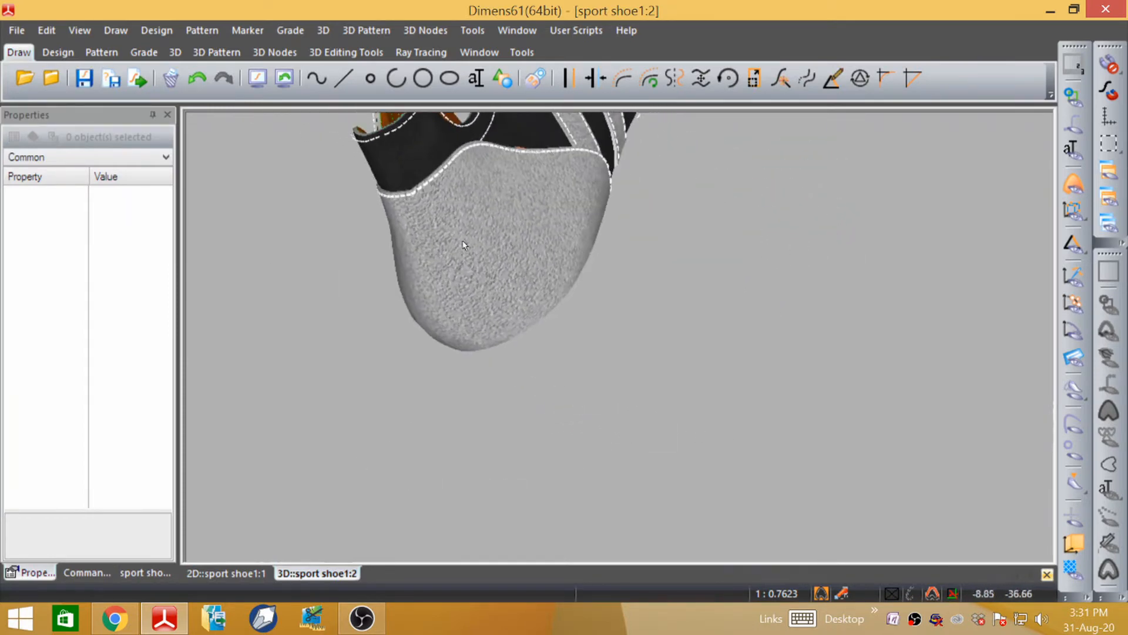
left_click(508, 265)
left_click(823, 154)
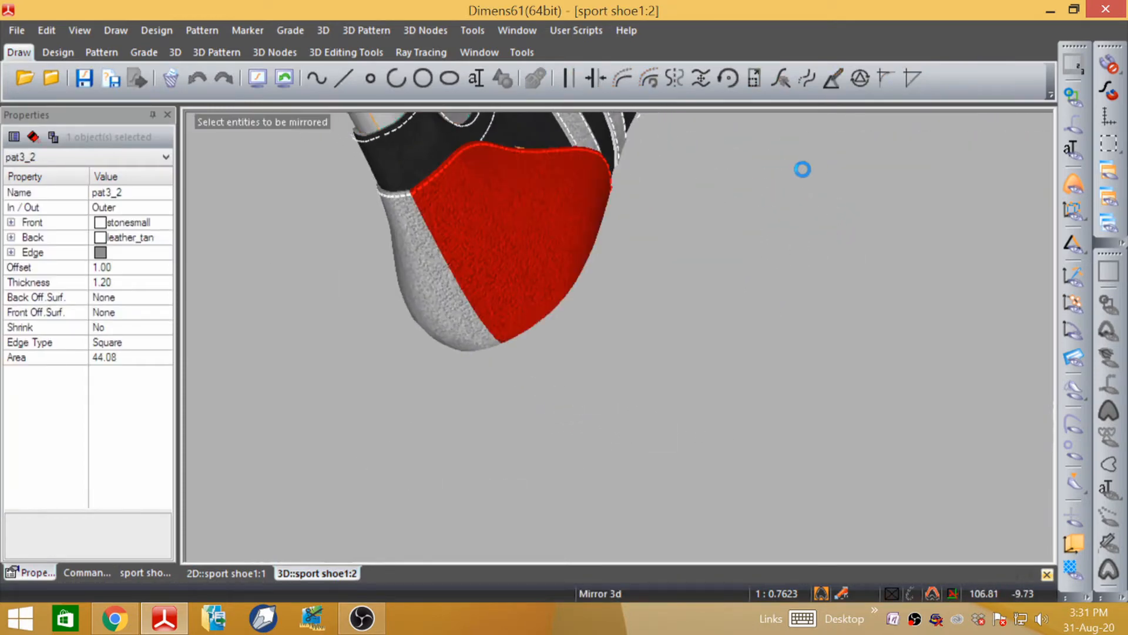
- Inspect the padded heel lining up close, and examine the foot opening and tongue area
middle_click_drag(415, 307, 473, 364)
scroll(735, 305, "up", 8)
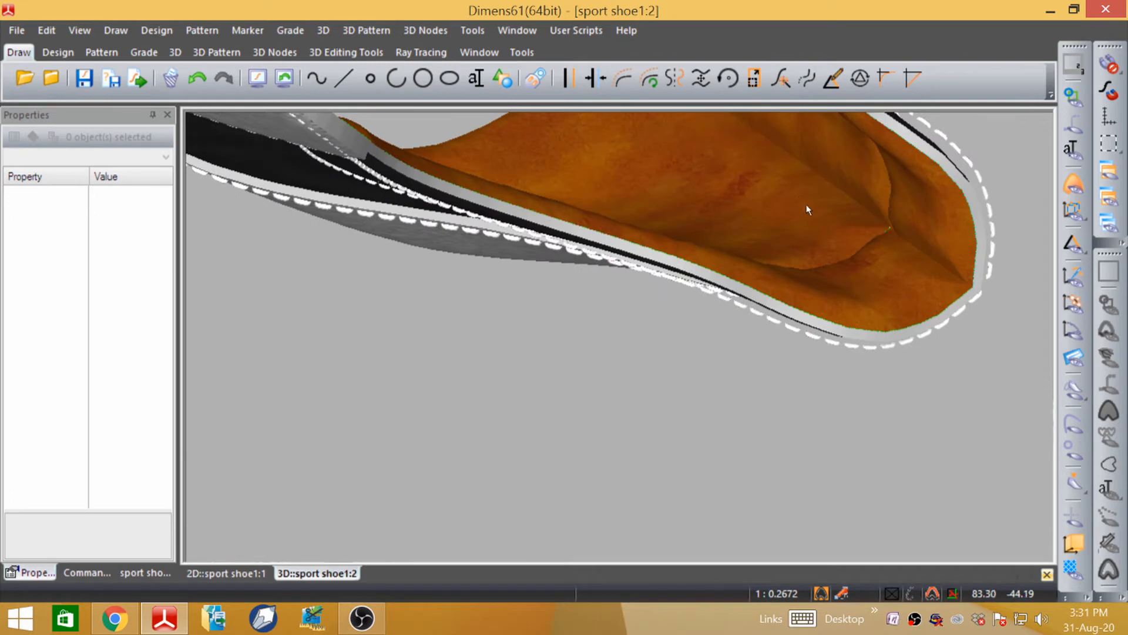
scroll(816, 214, "down", 15)
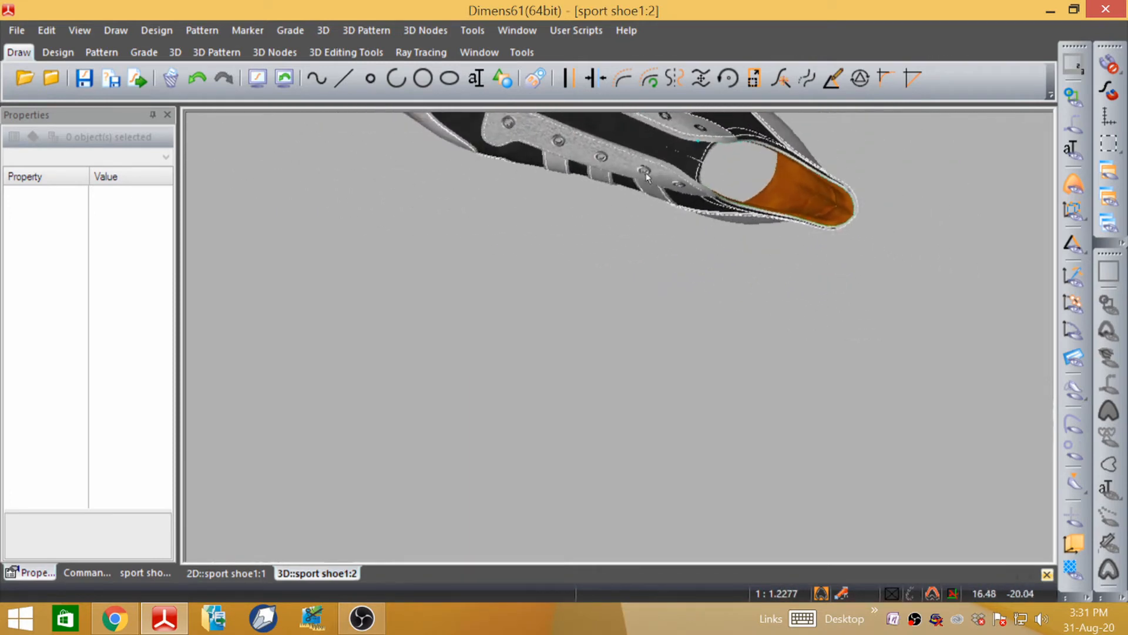
middle_click_drag(645, 173, 544, 242)
scroll(491, 235, "down", 3)
middle_click_drag(703, 126, 729, 336)
scroll(499, 569, "down", 1)
scroll(508, 289, "up", 6)
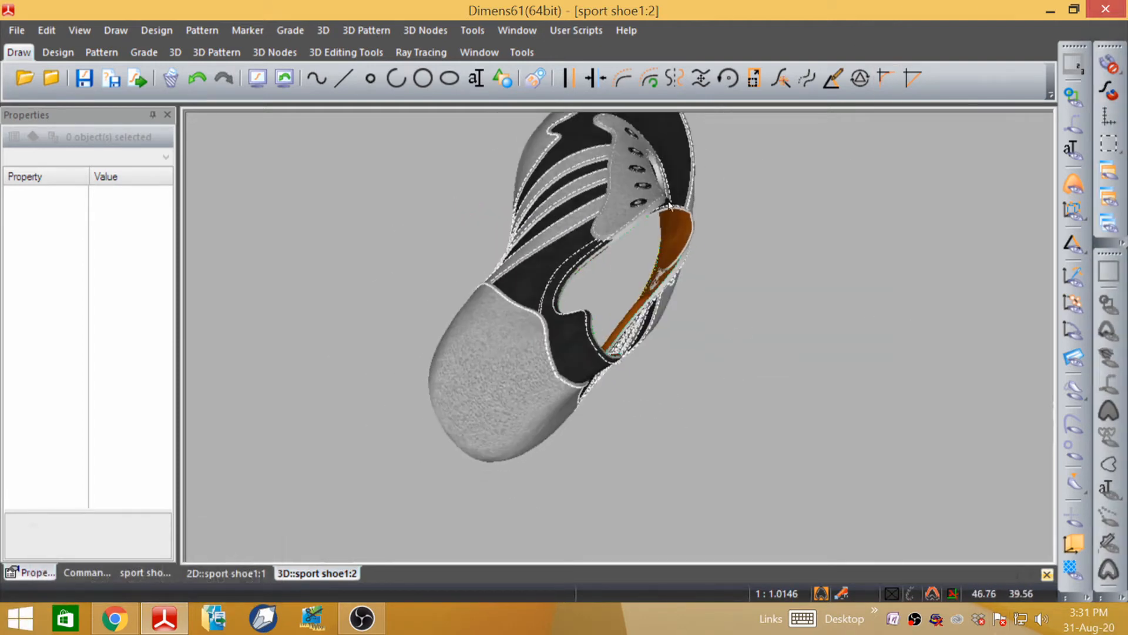
middle_click_drag(660, 198, 461, 219)
scroll(608, 165, "up", 7)
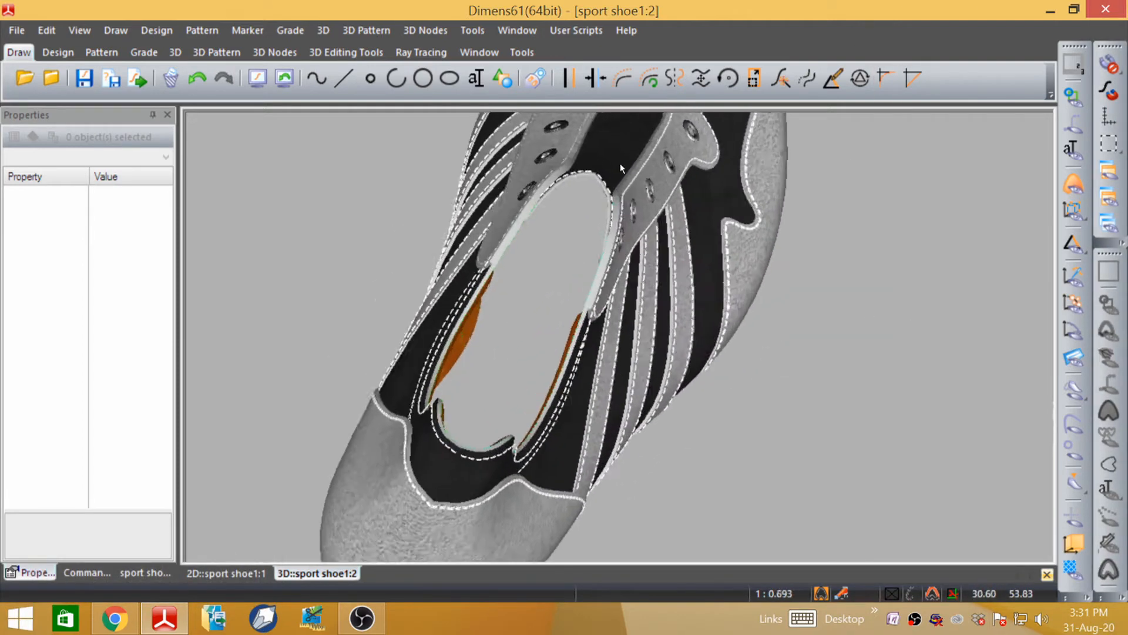
- Enable front and back padding on the tongue piece pat3_4, giving its back surface height 2.30, margin 4.10 and A-Param 1.00
left_click(609, 176)
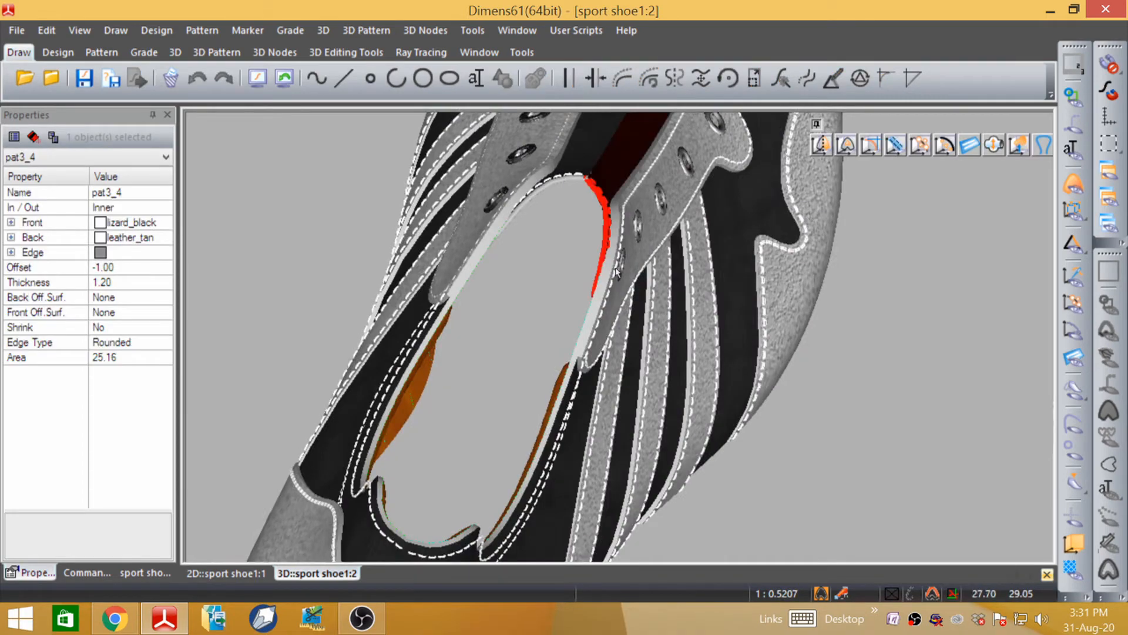
middle_click_drag(616, 272, 694, 231)
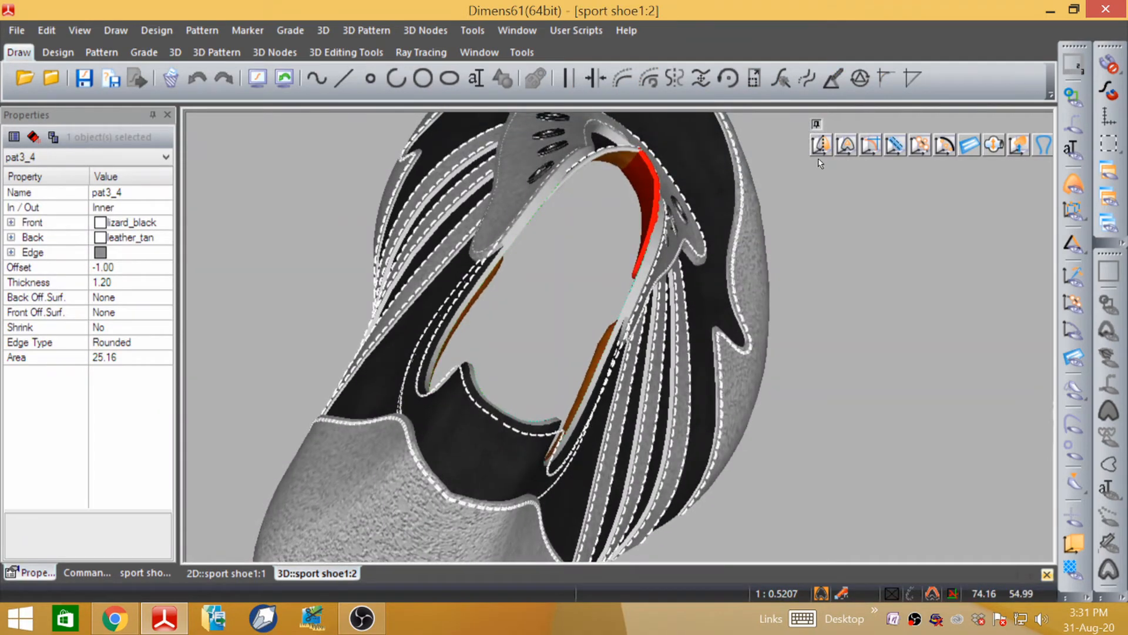
left_click(970, 146)
middle_click_drag(623, 249, 665, 258)
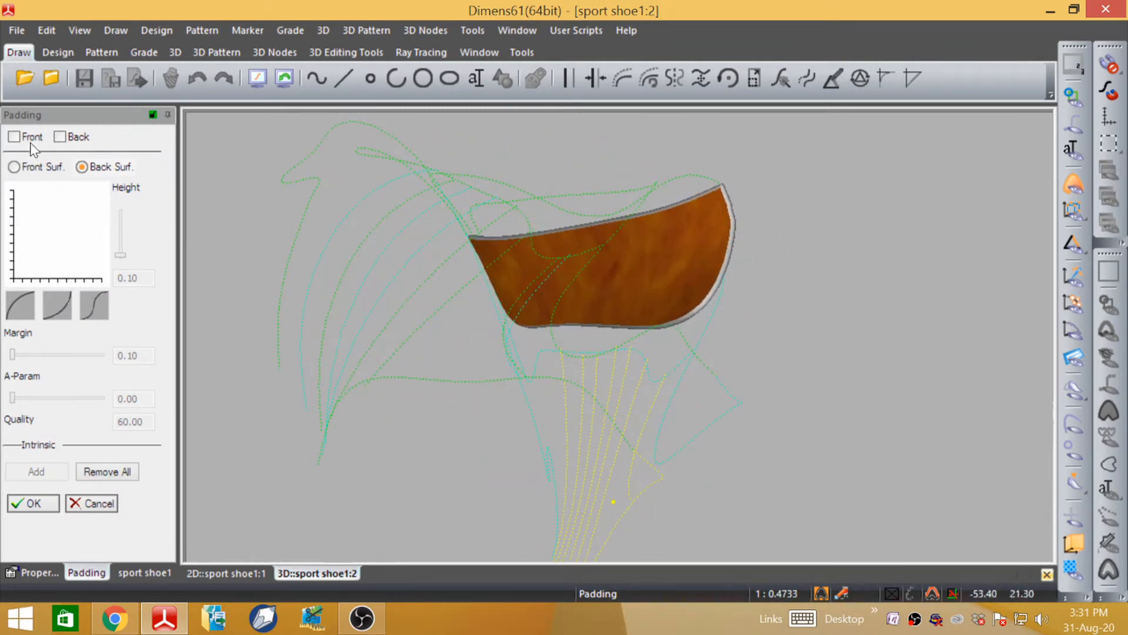
left_click(13, 137)
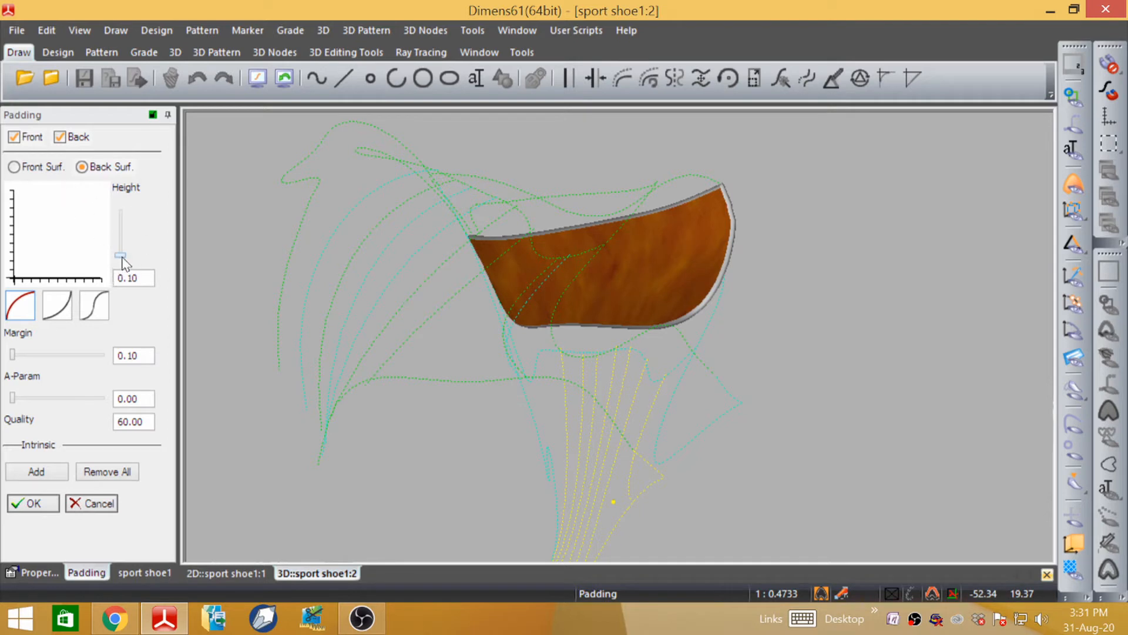
left_click_drag(123, 259, 123, 254)
left_click_drag(12, 356, 19, 355)
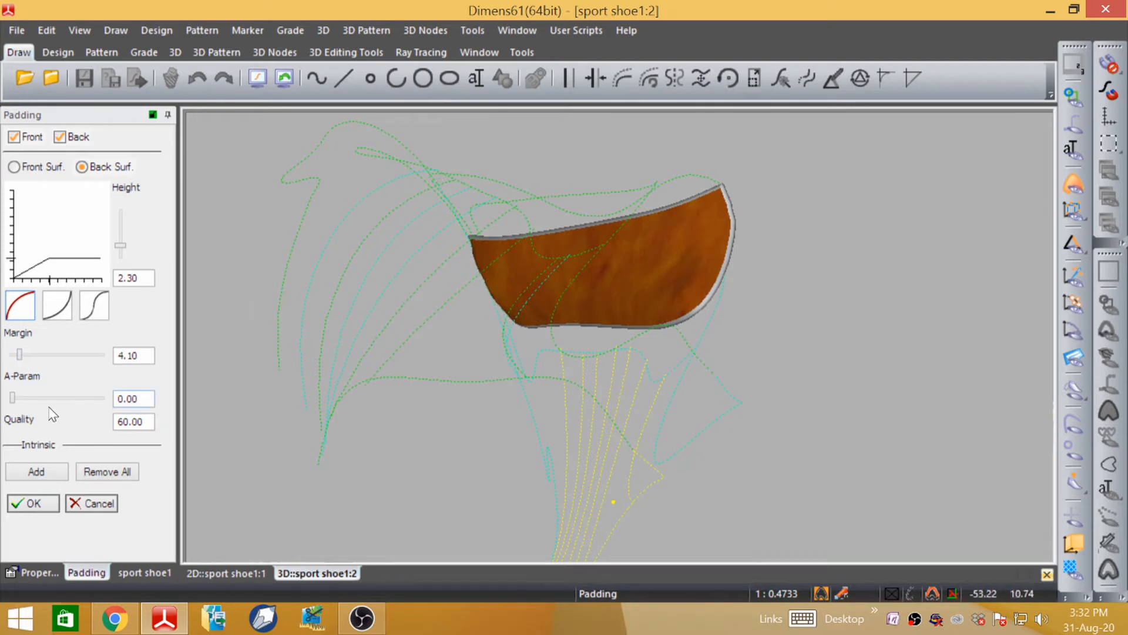
left_click_drag(15, 397, 114, 403)
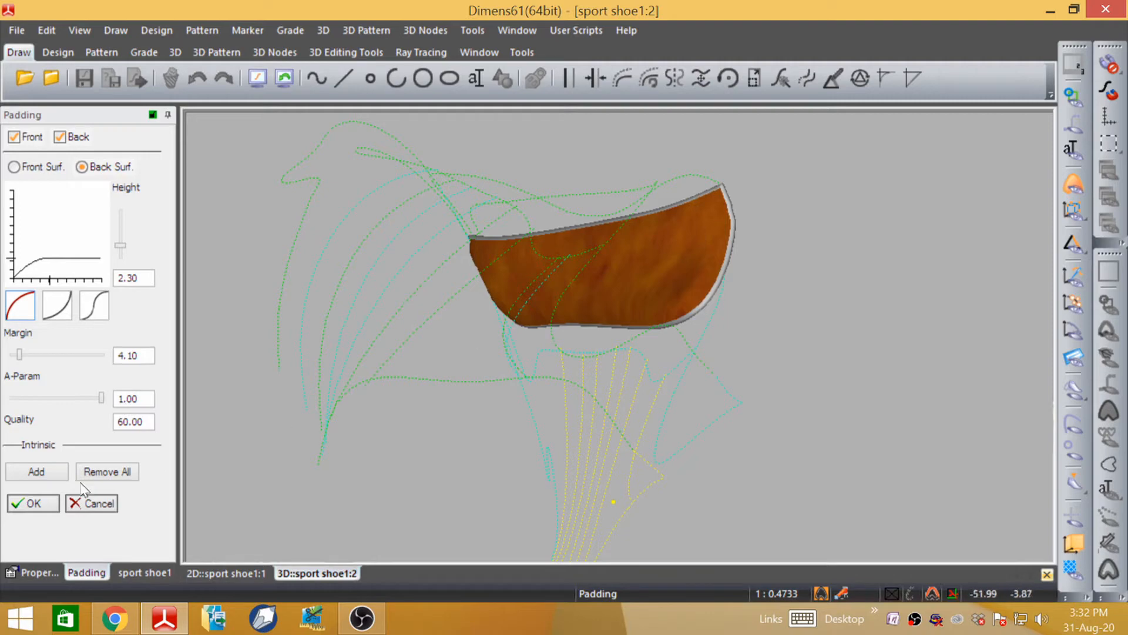
left_click(35, 509)
middle_click_drag(659, 236, 572, 288)
scroll(685, 178, "up", 3)
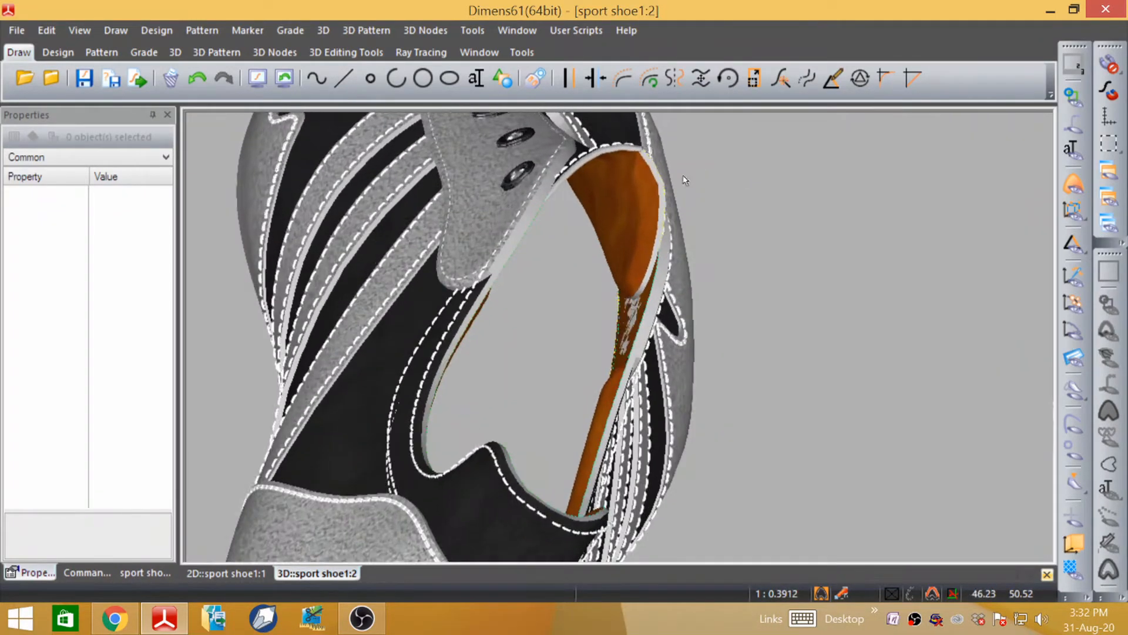
- Mirror the padded tongue piece pat3_4 to the other side of the shoe
scroll(441, 328, "down", 2)
left_click(591, 241)
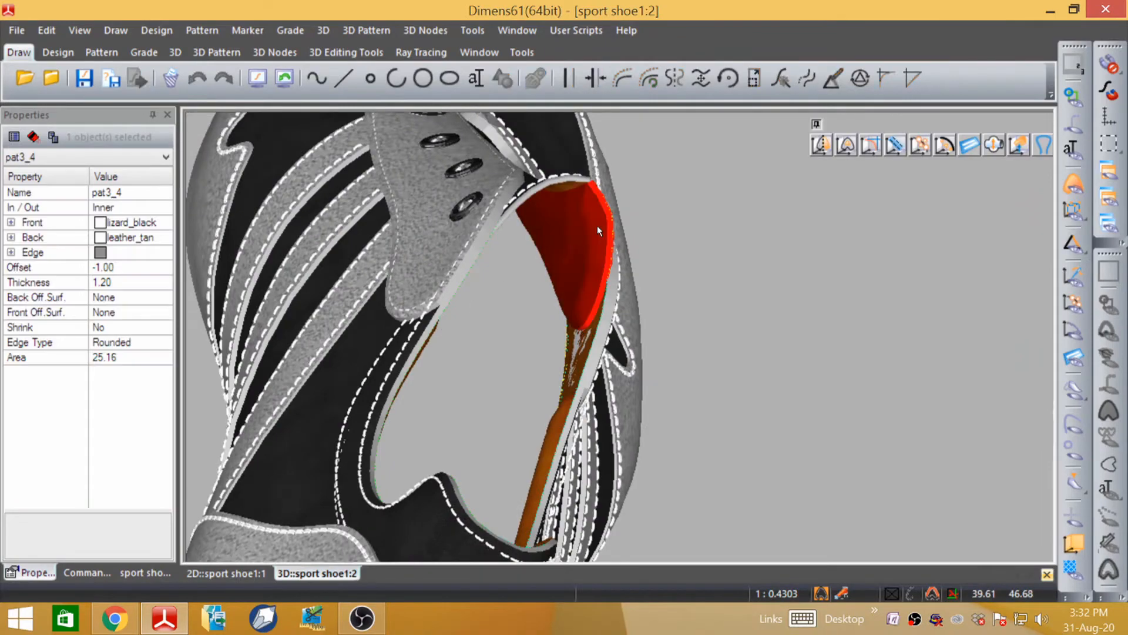
left_click(793, 167)
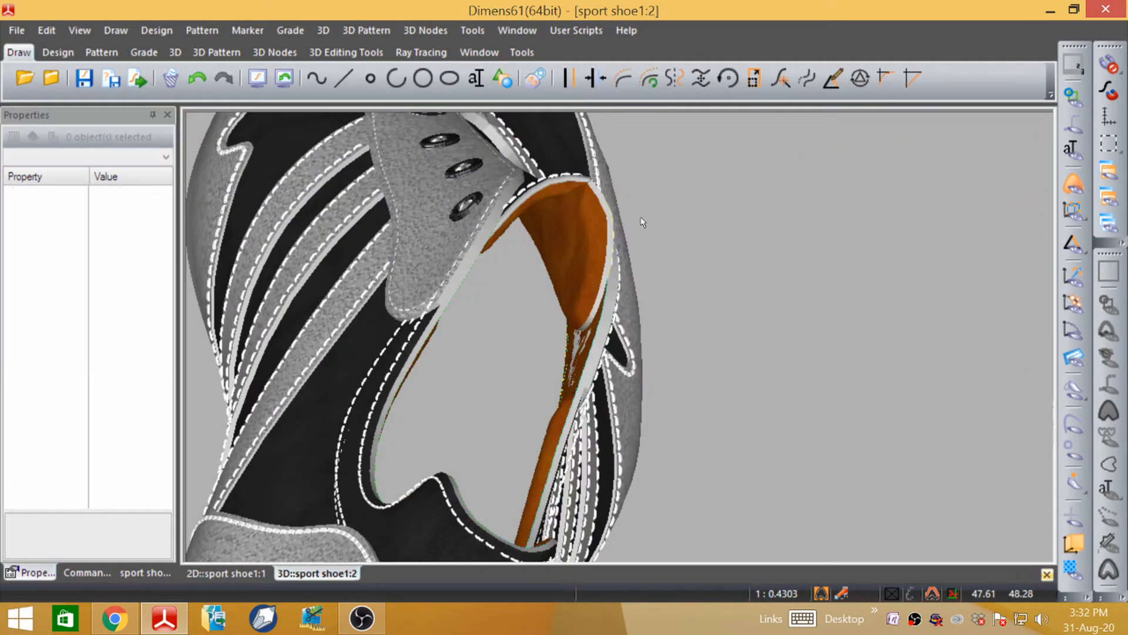
middle_click_drag(644, 221, 634, 175)
scroll(580, 233, "up", 2)
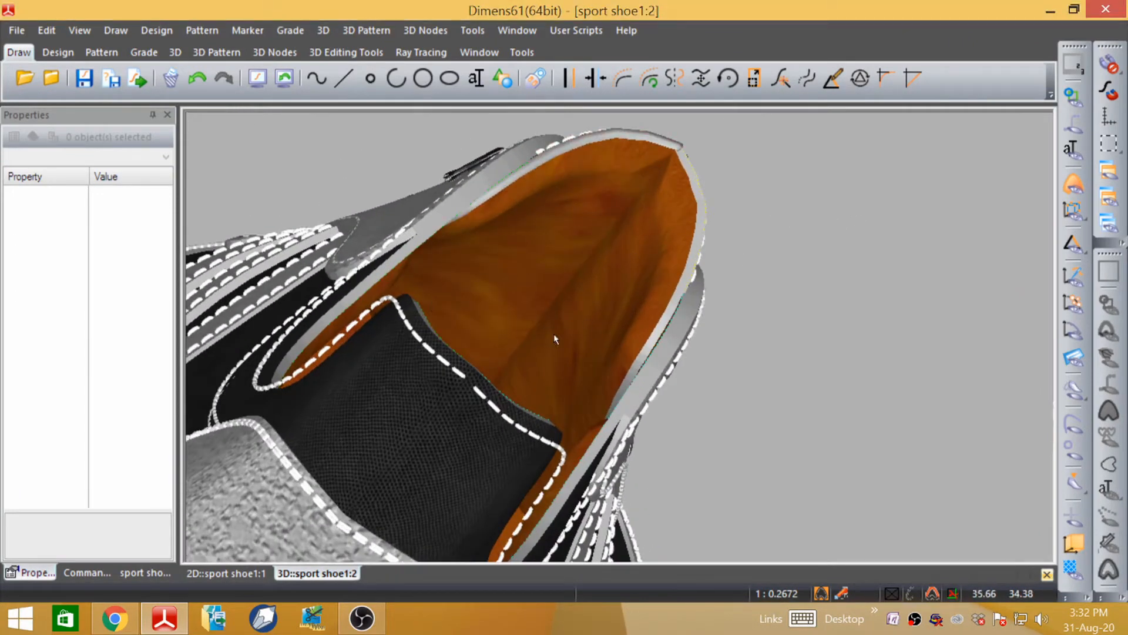
- Open the padding settings for the large inner piece pat3_9 and enable padding on its front and back surfaces
scroll(637, 290, "down", 2)
middle_click_drag(583, 285, 422, 304)
left_click(361, 336)
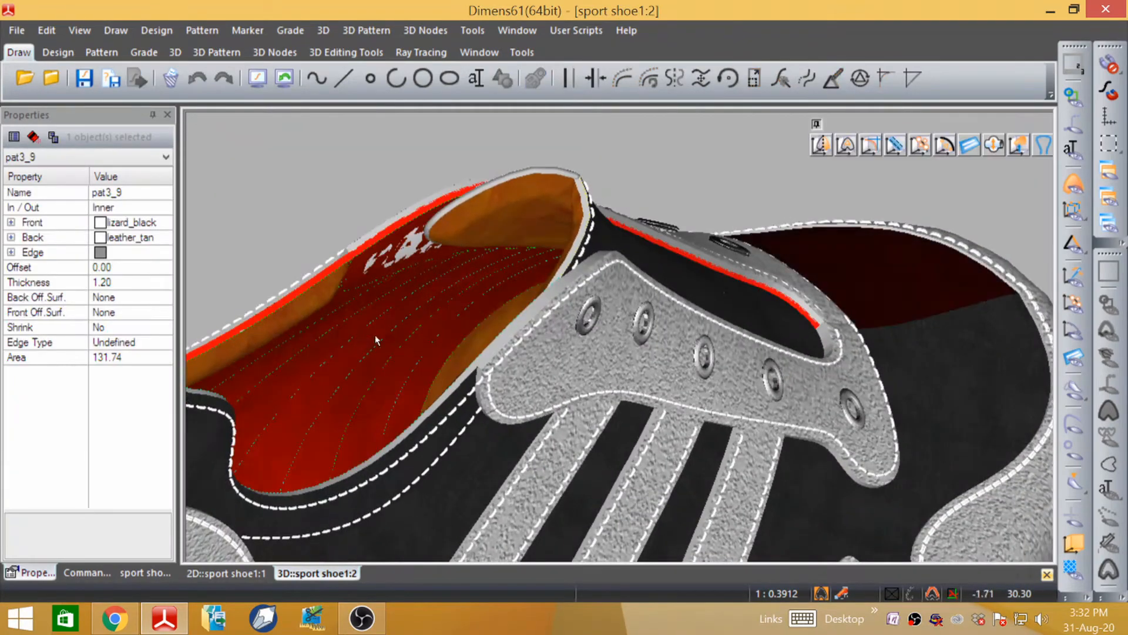
left_click(994, 145)
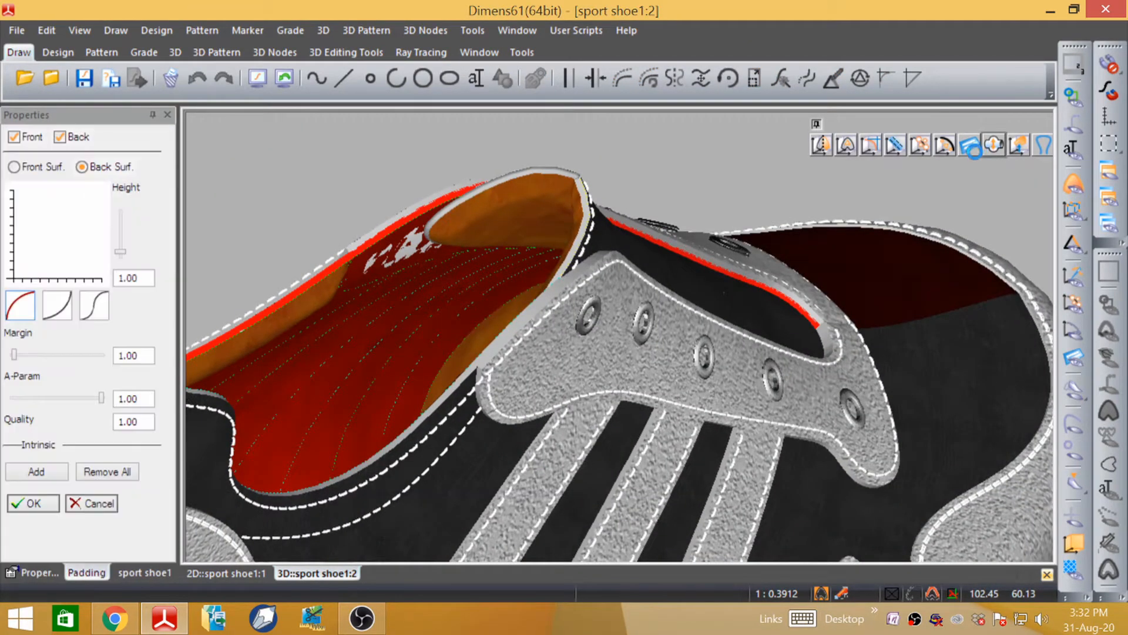
middle_click_drag(416, 301, 541, 171)
scroll(489, 244, "down", 2)
scroll(478, 217, "up", 2)
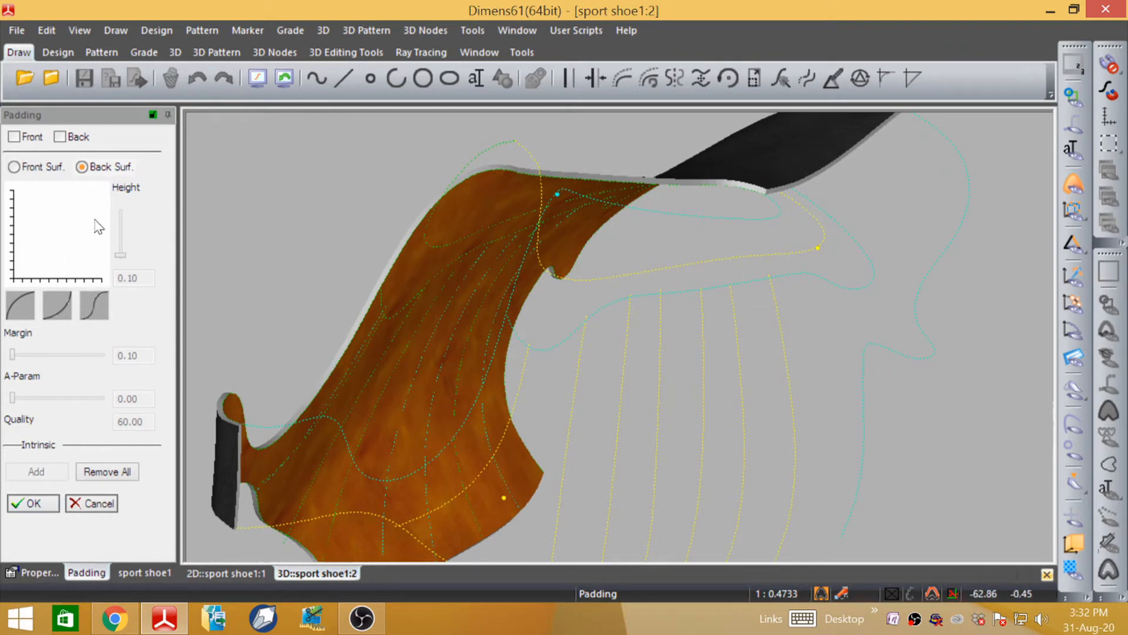
left_click(13, 137)
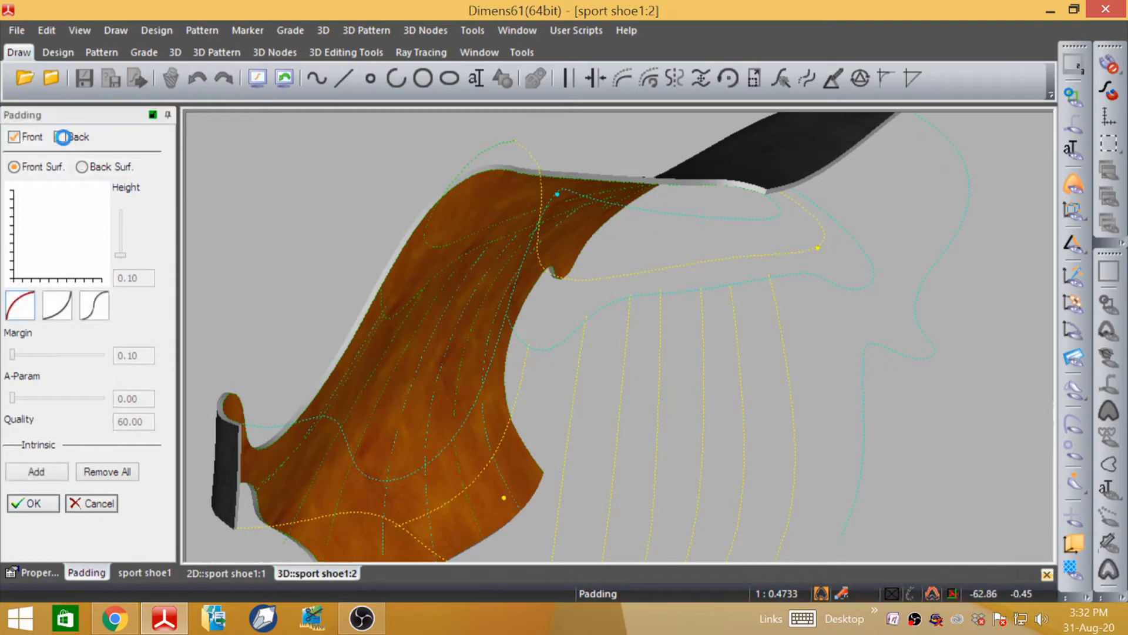
- Pad the back surface of pat3_9 with height 2.50, margin 5.50 and A-Param 1.00
left_click(123, 279)
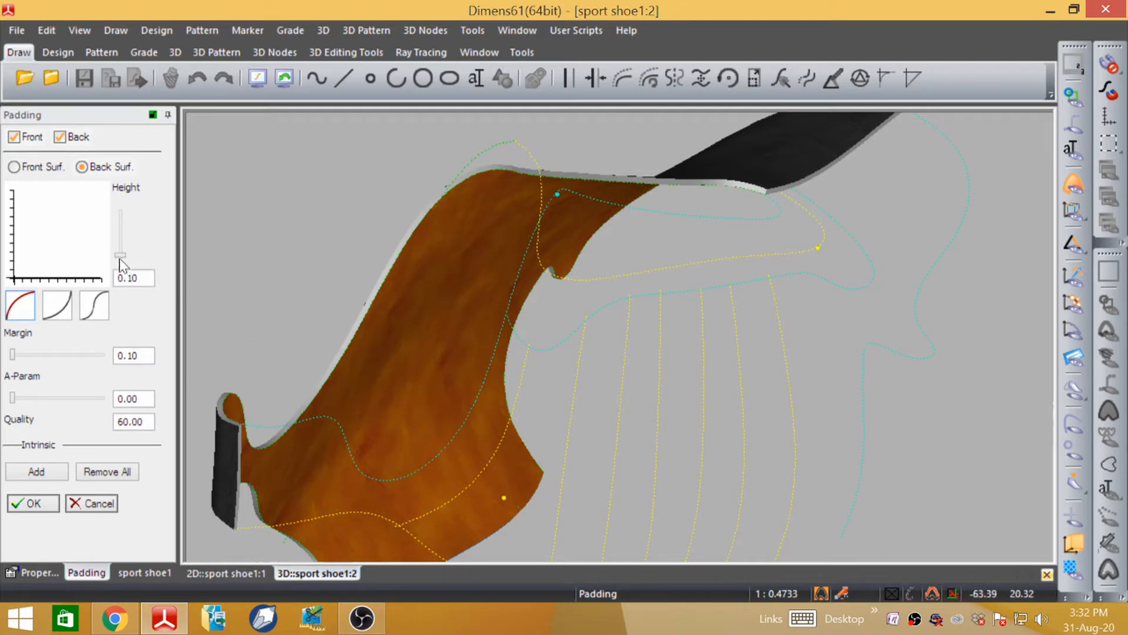
left_click_drag(119, 258, 124, 252)
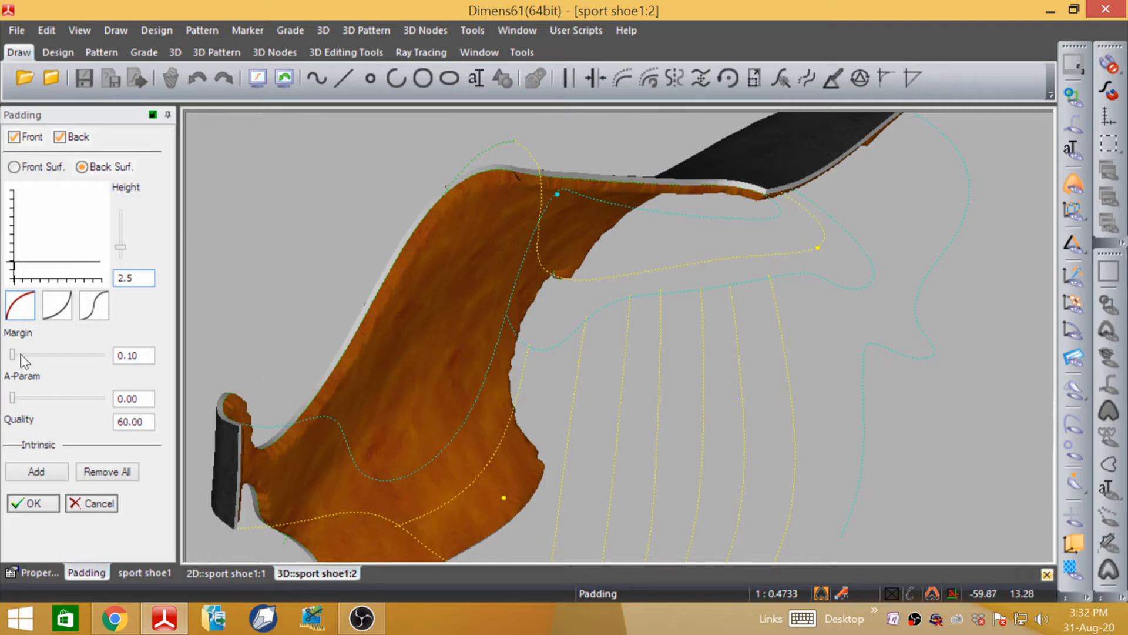
mouse_move(20, 355)
left_mouse_down()
mouse_move(33, 354)
mouse_move(22, 354)
left_mouse_up()
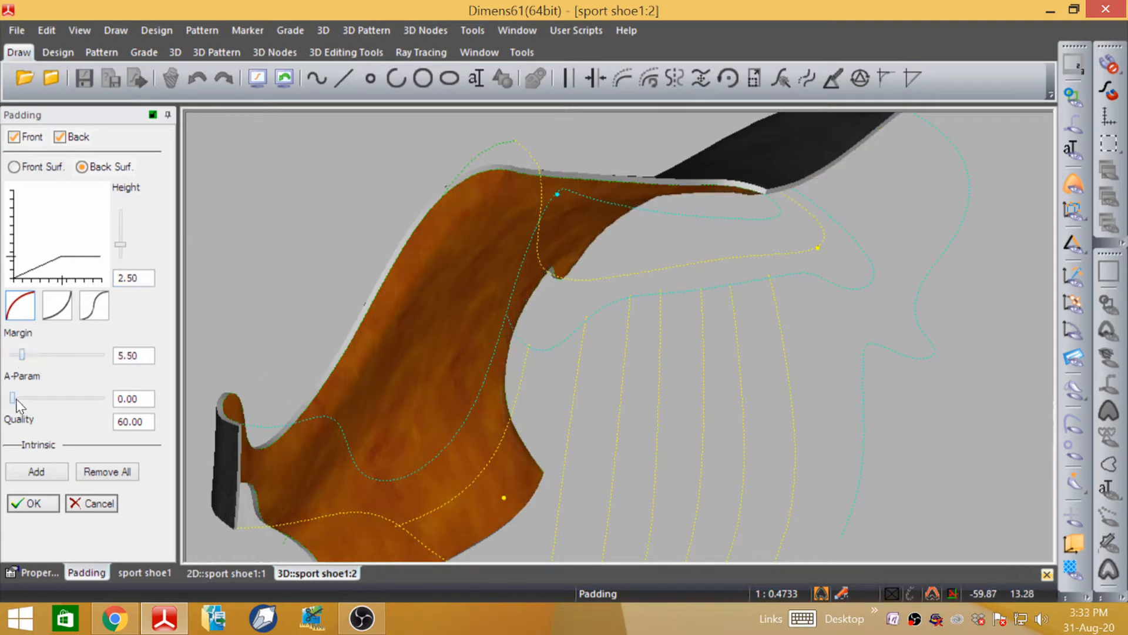
left_click_drag(63, 392, 122, 404)
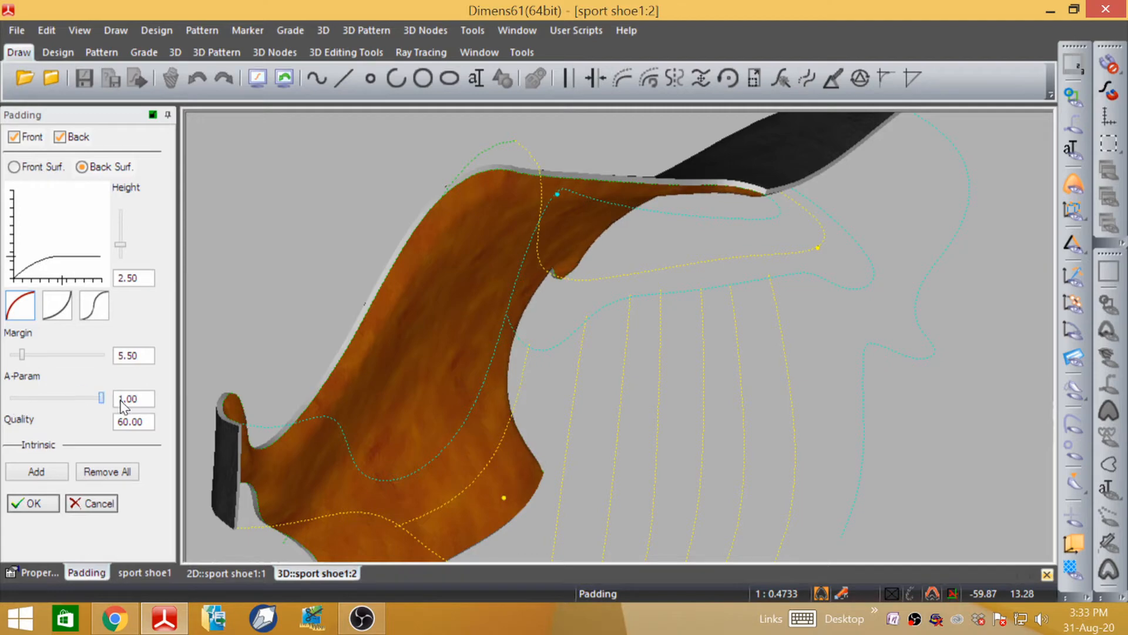
left_click(34, 501)
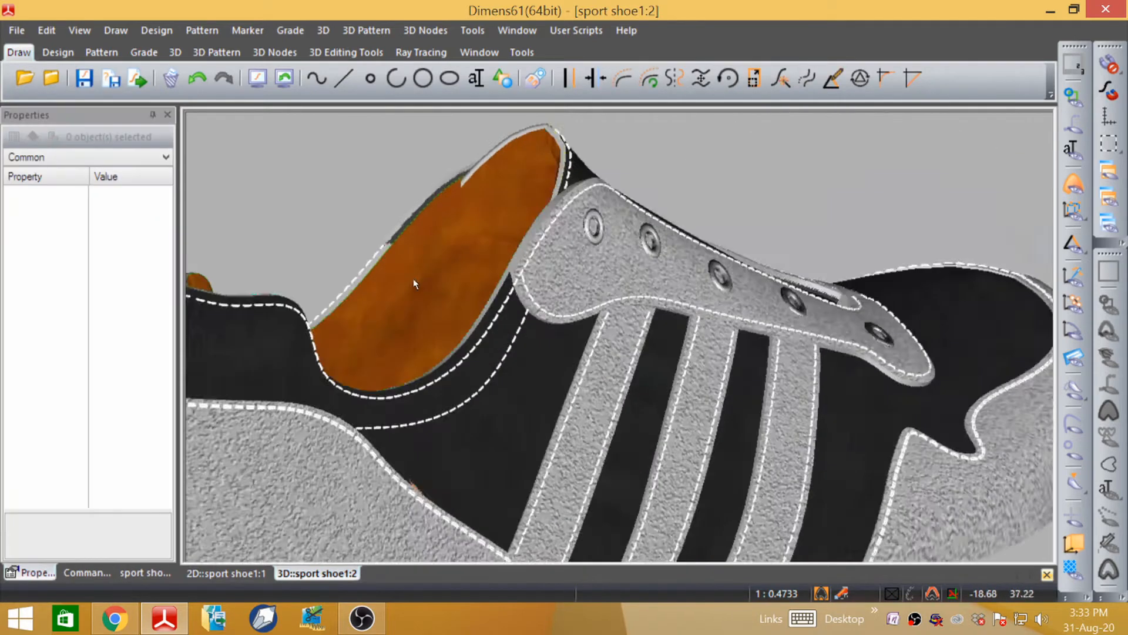
- Mirror the padded inner piece pat3_9 to the other side of the shoe
left_click_drag(413, 284, 418, 423)
scroll(418, 423, "up", 4)
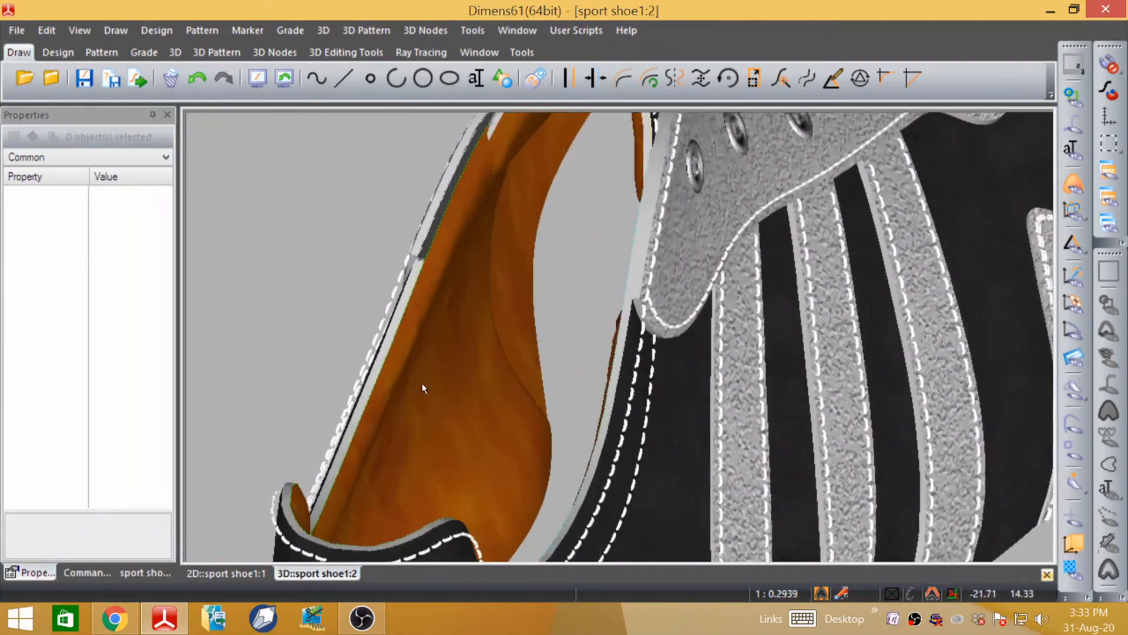
scroll(406, 344, "down", 1)
scroll(402, 336, "down", 1)
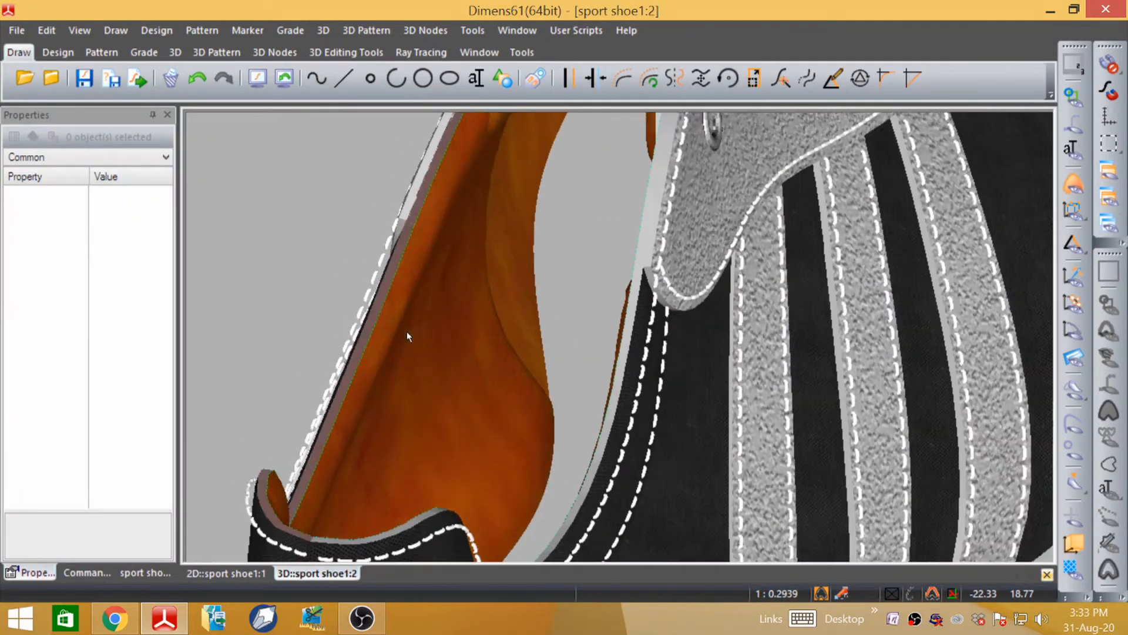
scroll(426, 377, "up", 2)
scroll(412, 347, "down", 2)
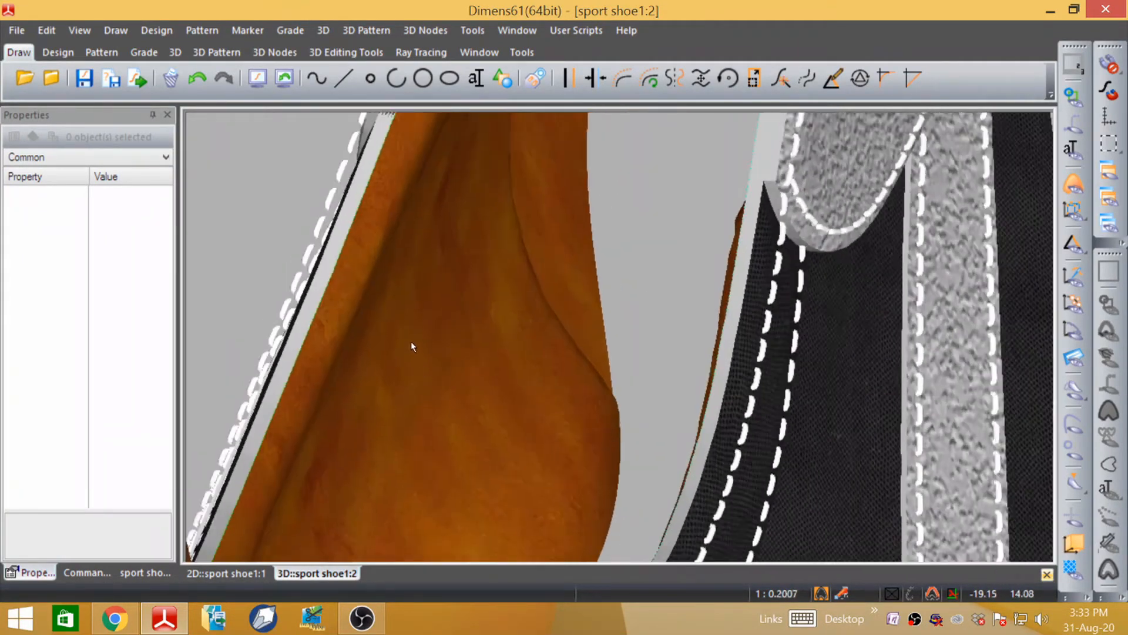
left_click(412, 346)
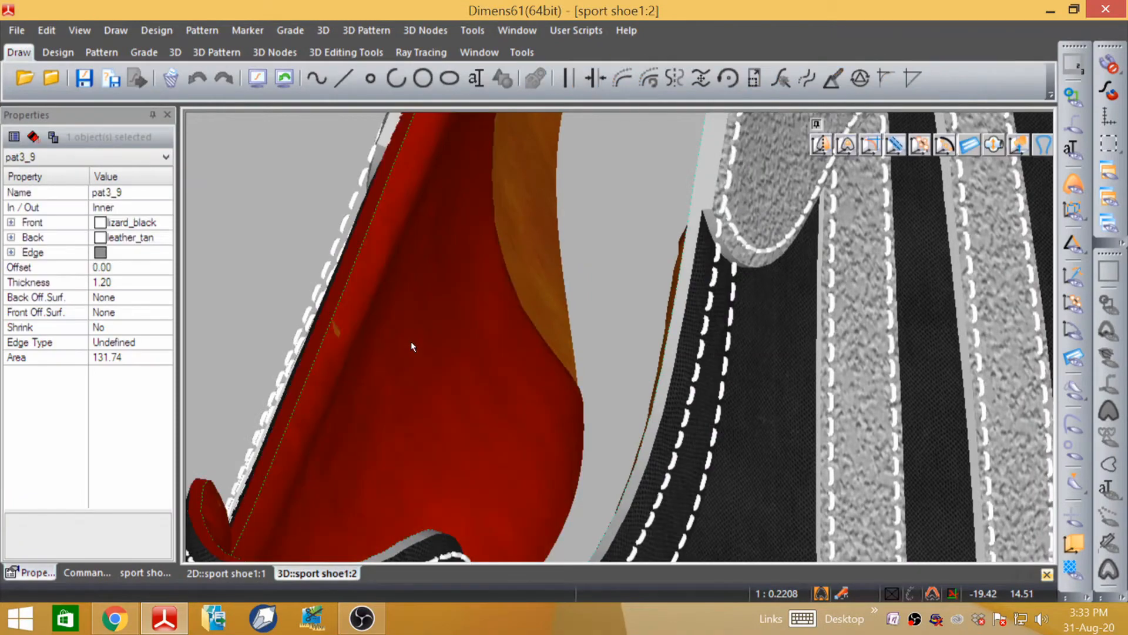
left_click(821, 144)
key("Escape")
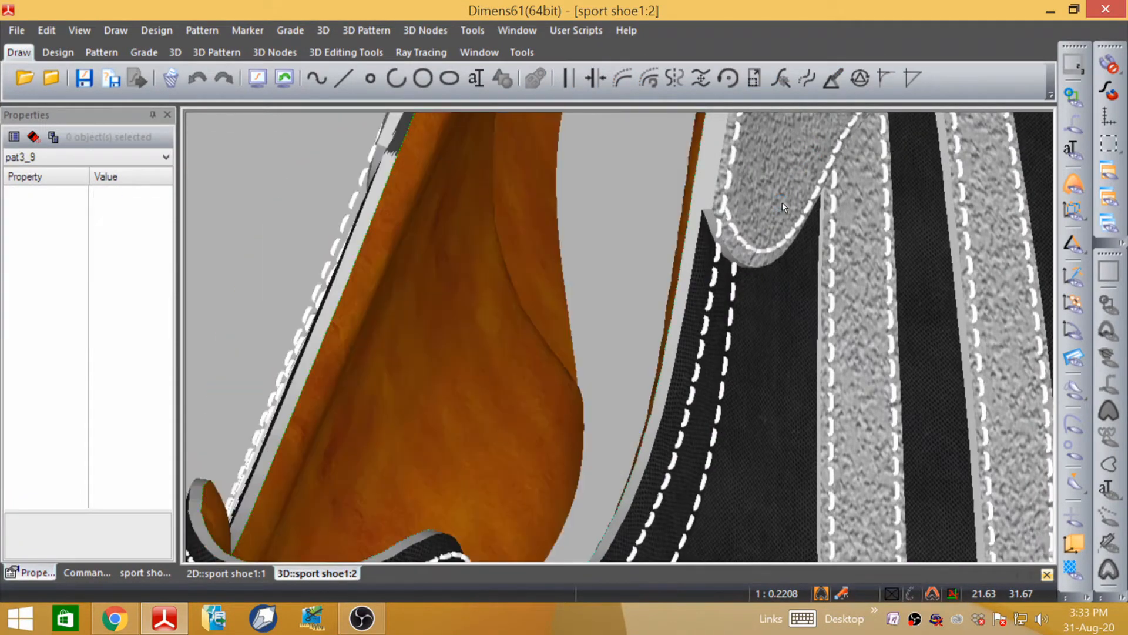
- Examine the padded lining through the collar and from underneath, and look over the whole shoe from several angles
scroll(414, 323, "down", 4)
middle_click_drag(416, 328, 641, 331)
scroll(535, 369, "up", 3)
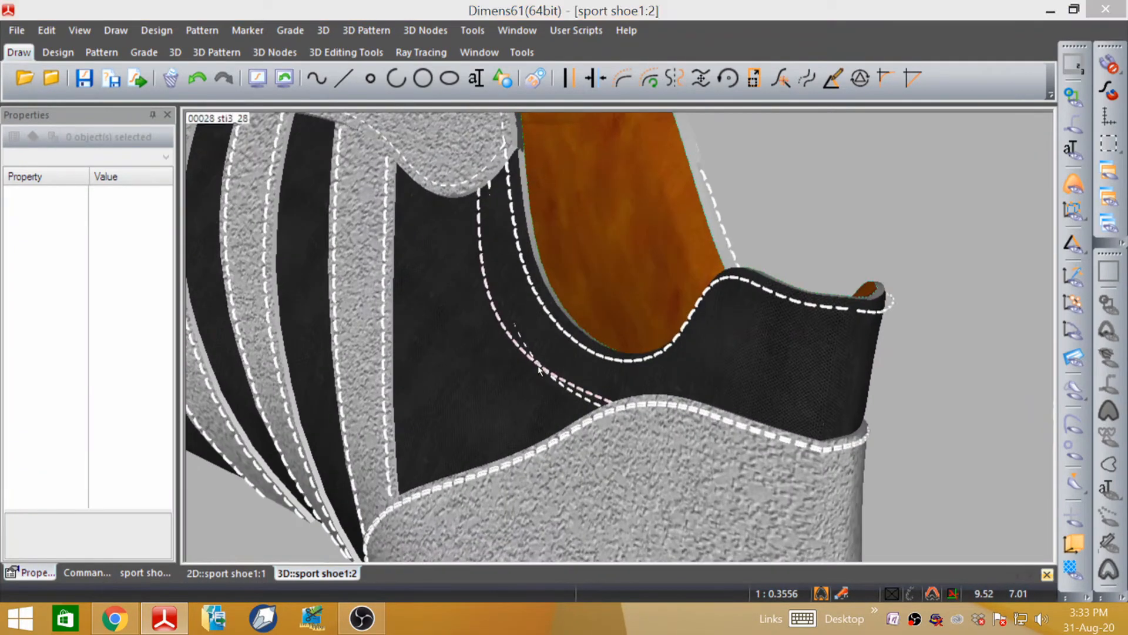
scroll(540, 366, "down", 9)
middle_click_drag(517, 385, 791, 168)
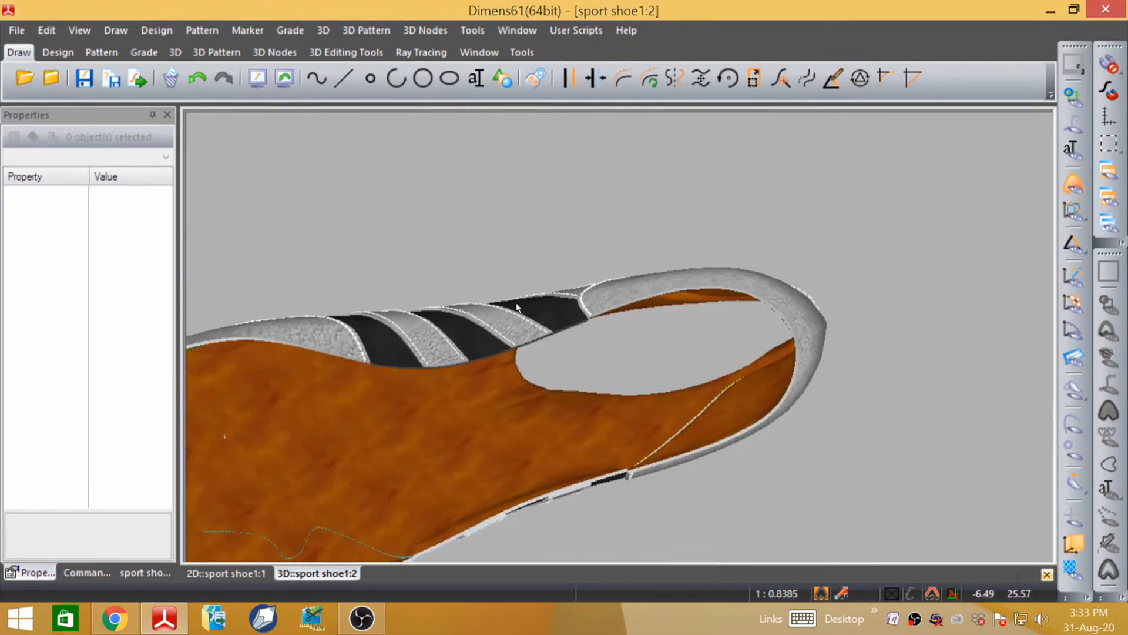
scroll(562, 284, "down", 3)
middle_click_drag(415, 374, 414, 353)
scroll(407, 371, "up", 6)
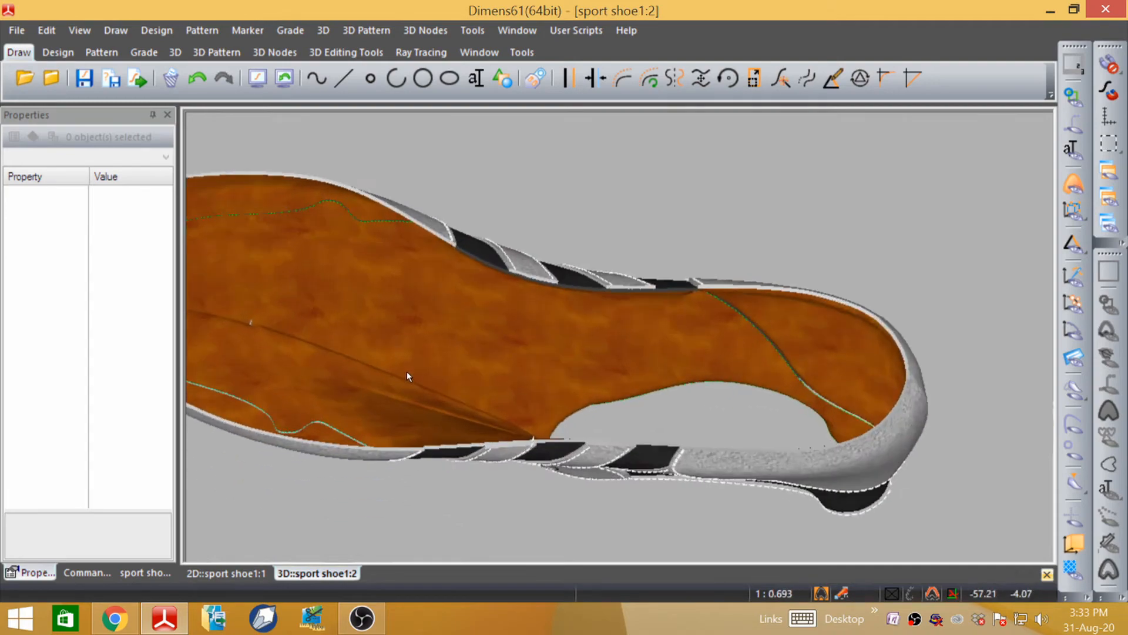
middle_click_drag(483, 331, 345, 483)
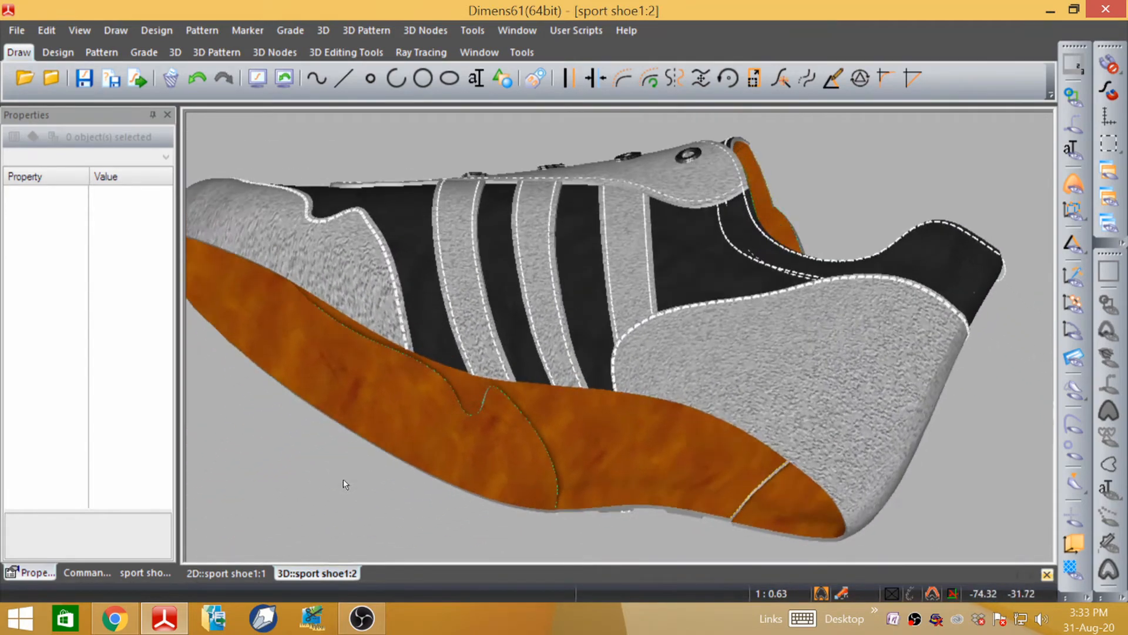
middle_click_drag(624, 238, 527, 330)
scroll(528, 340, "down", 6)
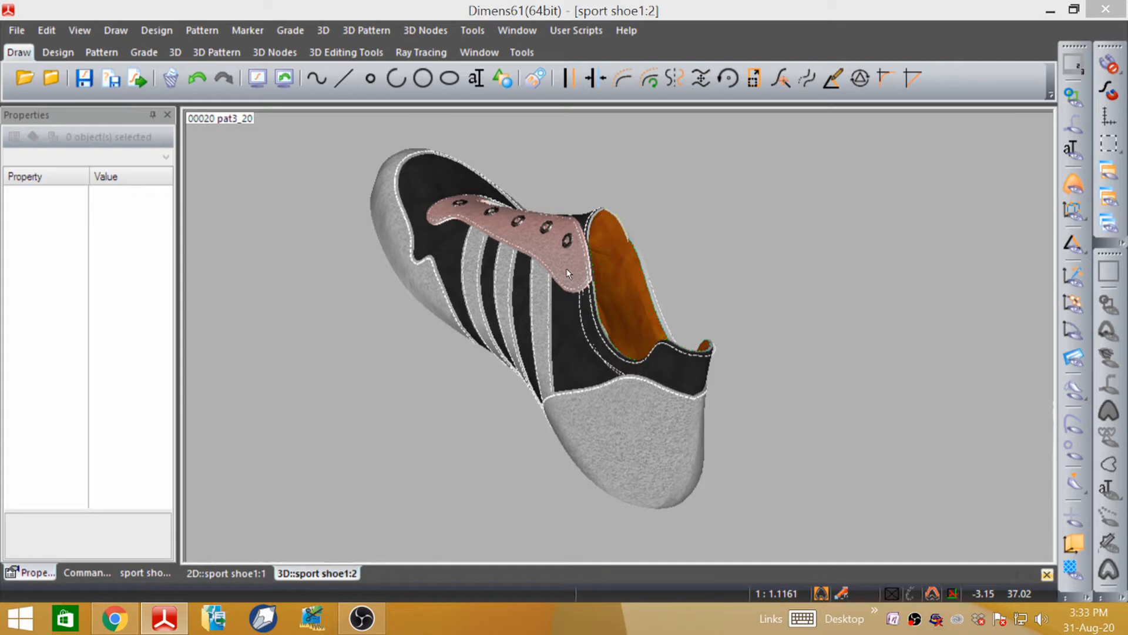
scroll(568, 274, "down", 4)
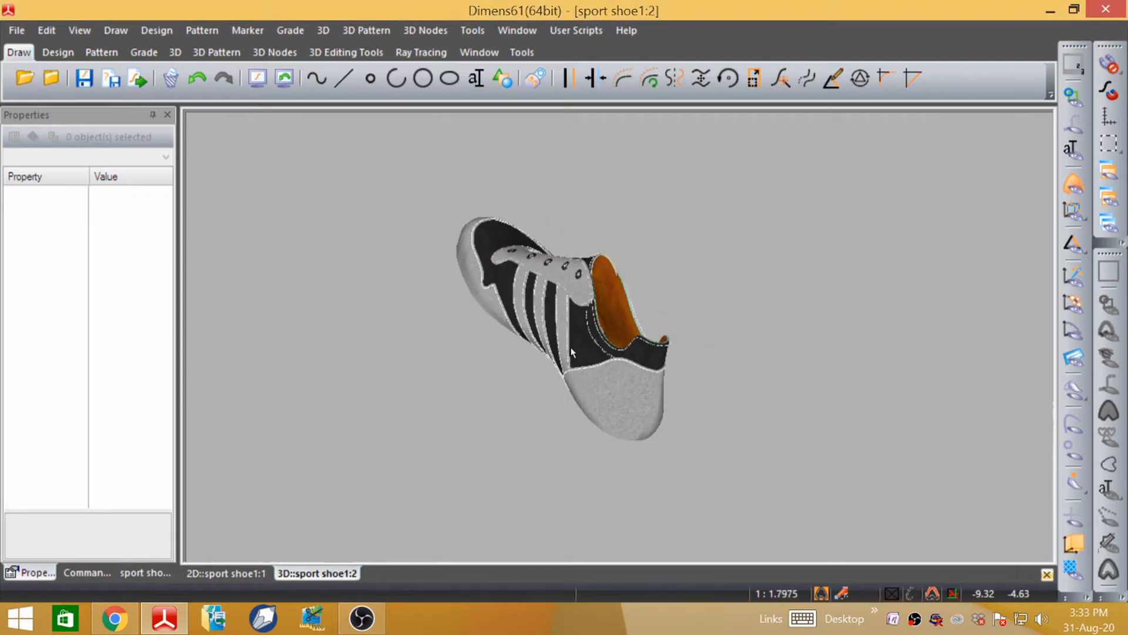
scroll(520, 233, "up", 6)
middle_click_drag(519, 232, 623, 339)
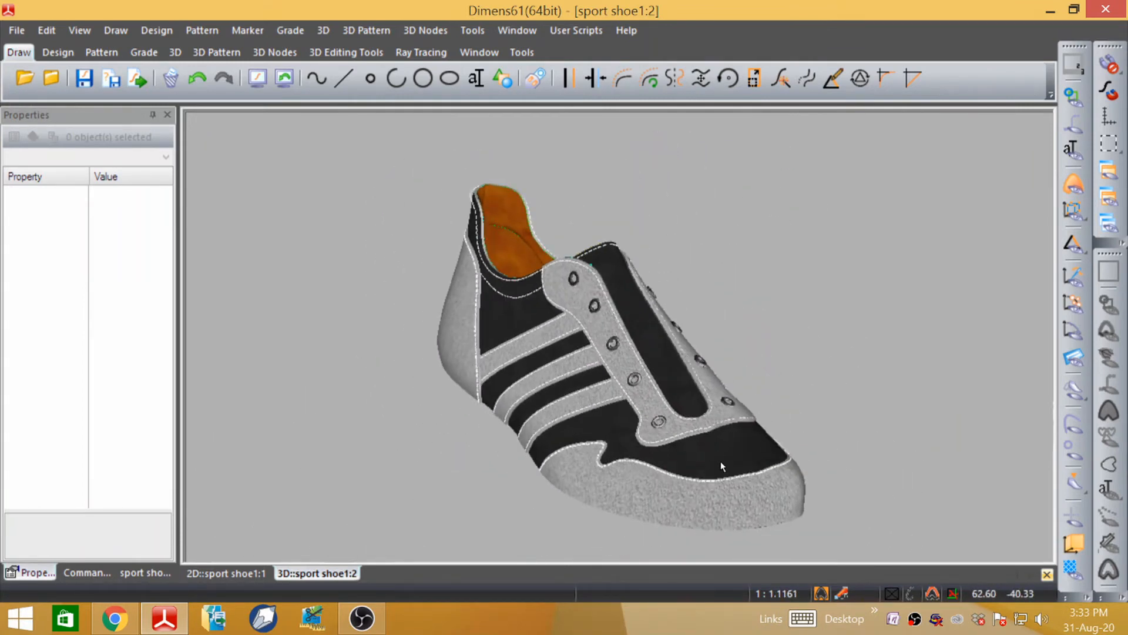
middle_click_drag(721, 462, 819, 342)
scroll(650, 338, "down", 3)
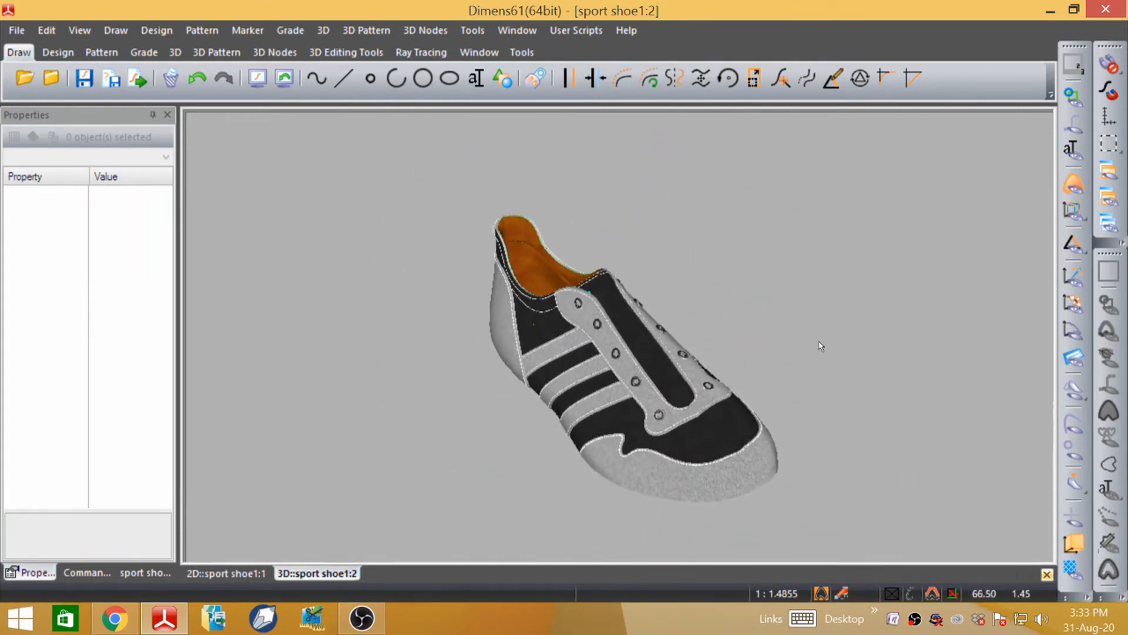
- Display the last inside the shoe, and hide and redisplay the pattern pieces to check the bare last
left_click(1076, 401)
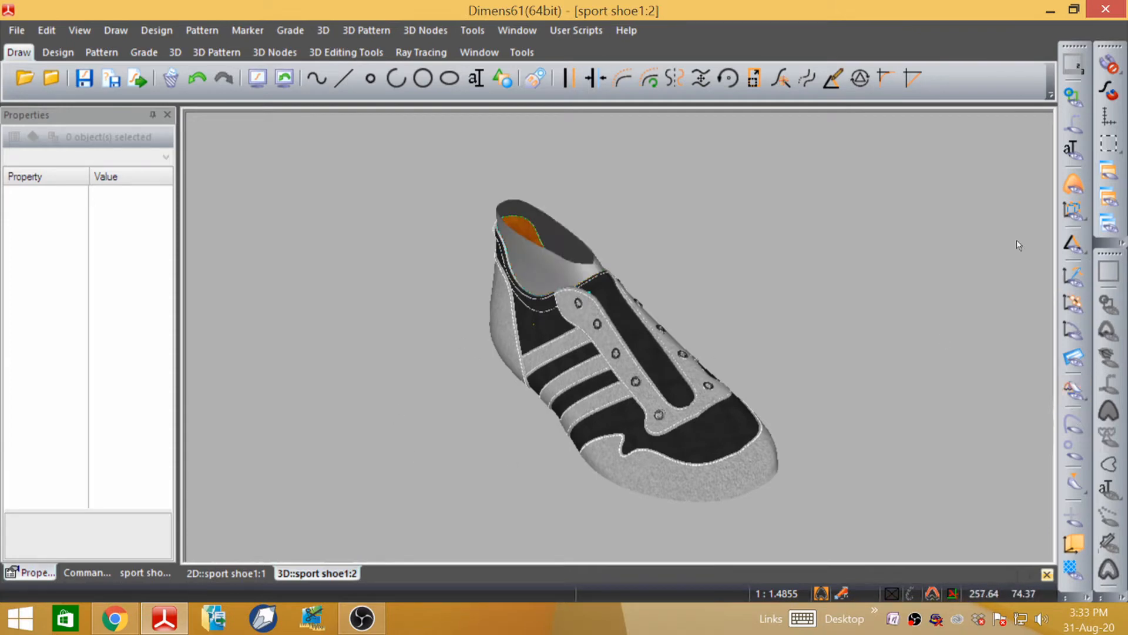
left_click(1075, 185)
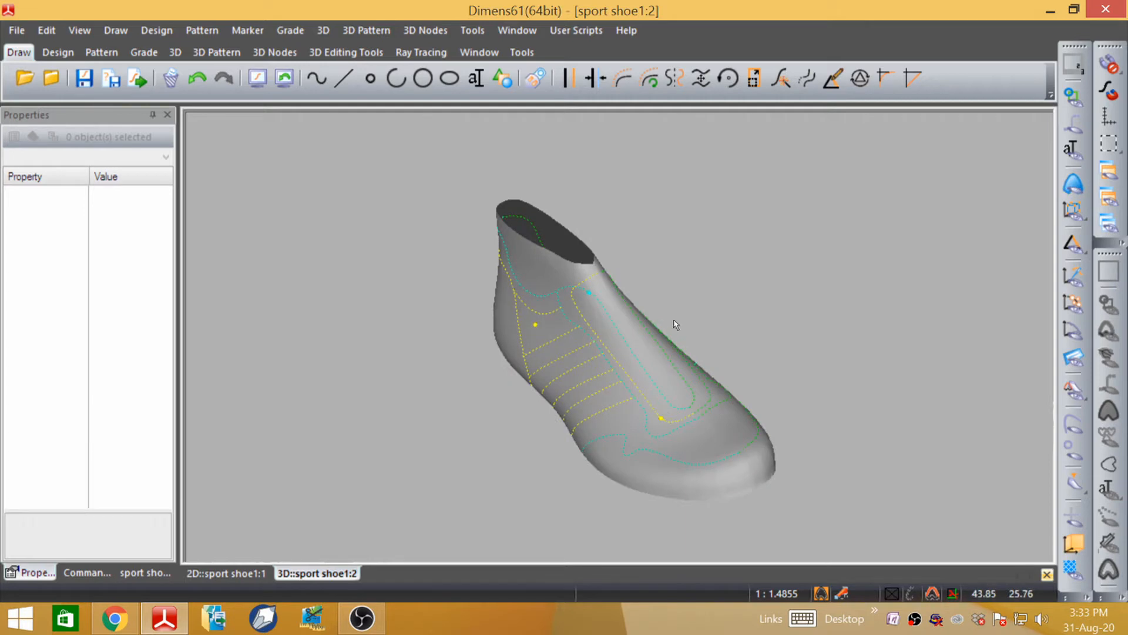
scroll(676, 324, "up", 2)
left_click(1067, 189)
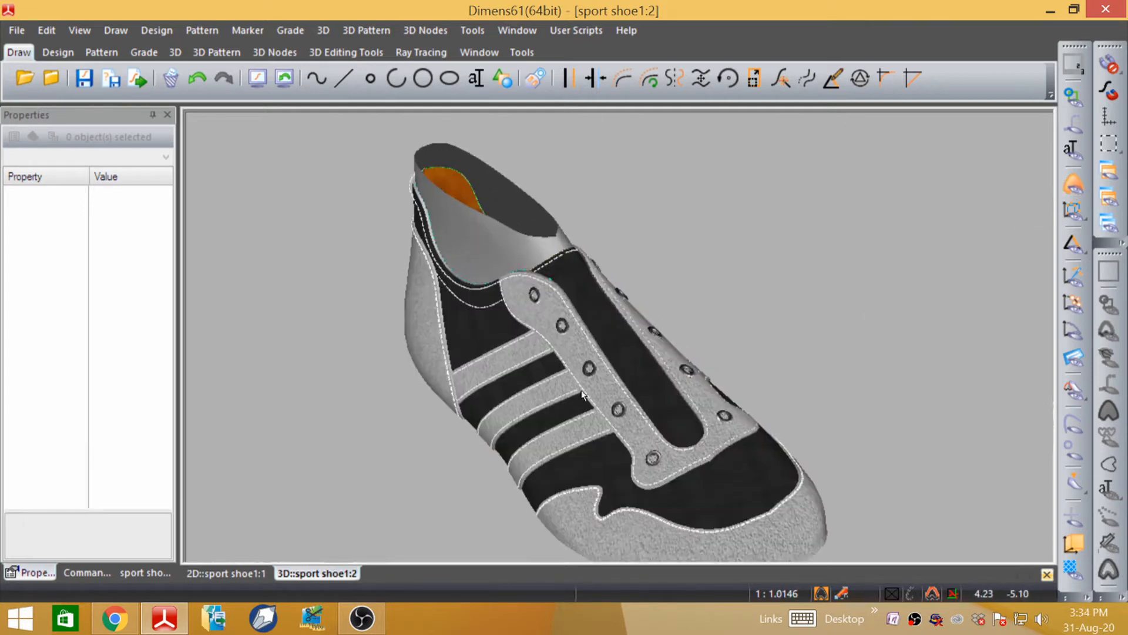
middle_click_drag(581, 395, 724, 296)
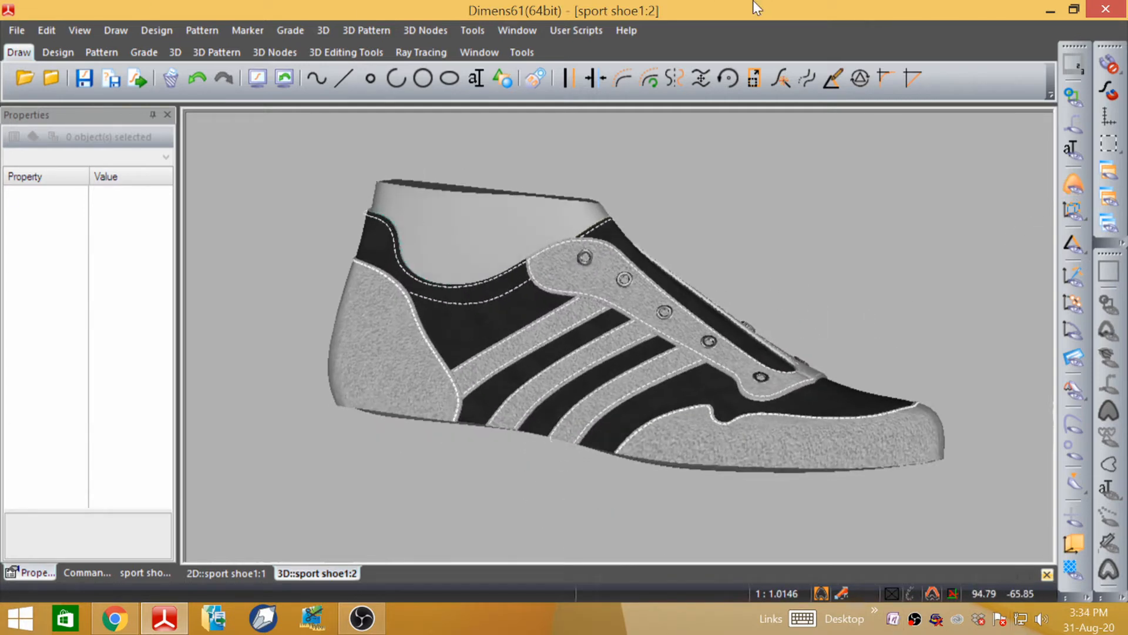
- Place 3D points at the centres of the eyelets on one side of the shoe, with the pattern pieces displayed
left_click(198, 53)
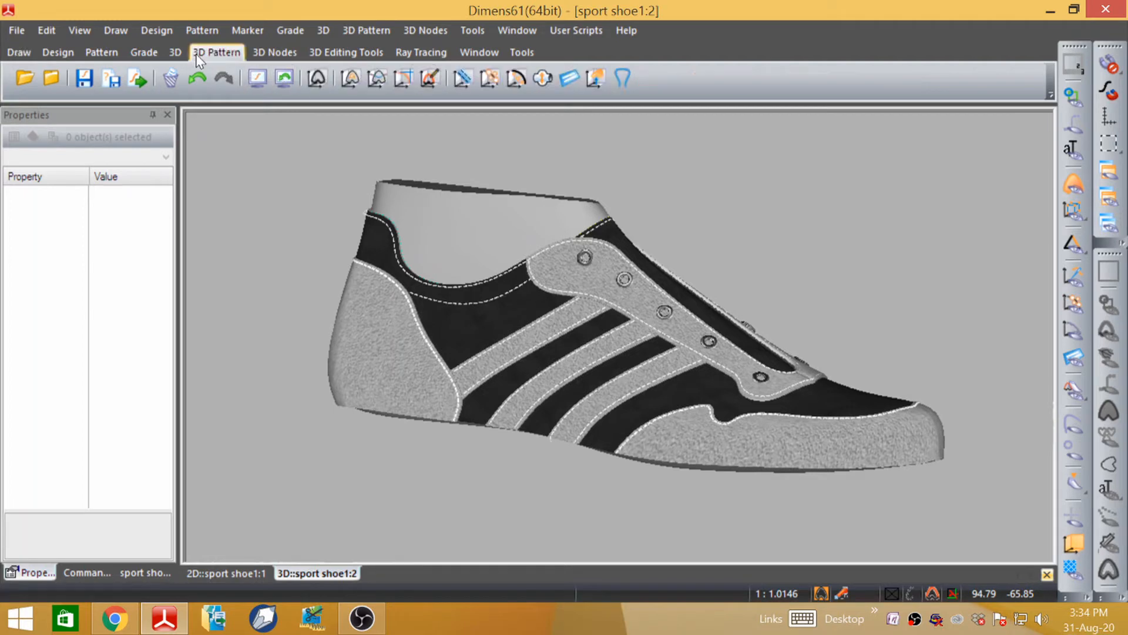
left_click(169, 56)
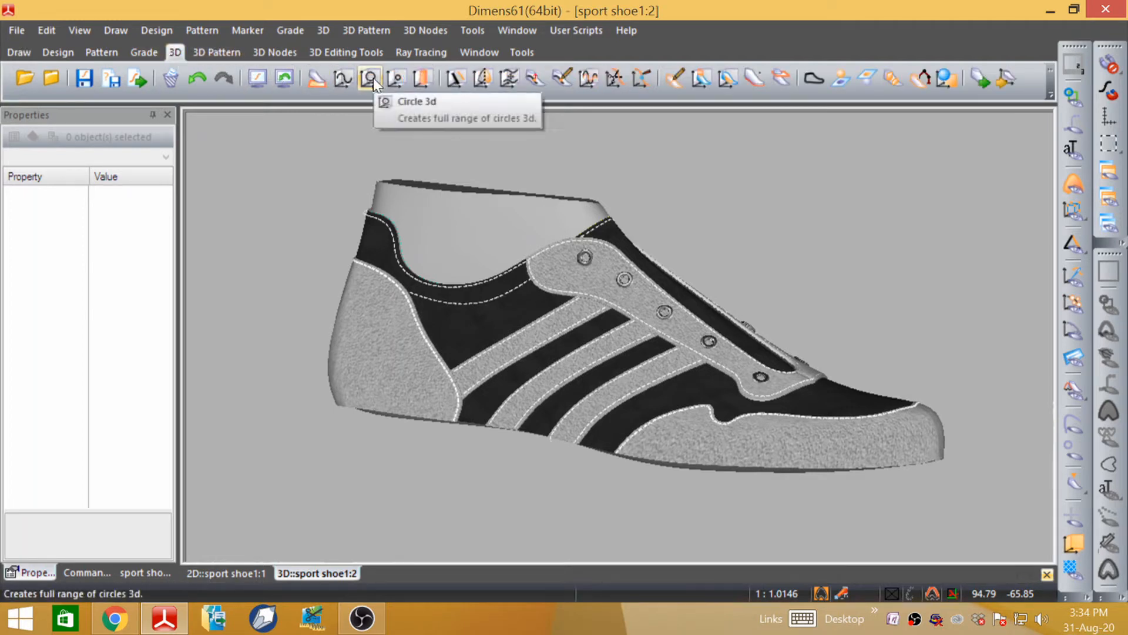
left_click(395, 78)
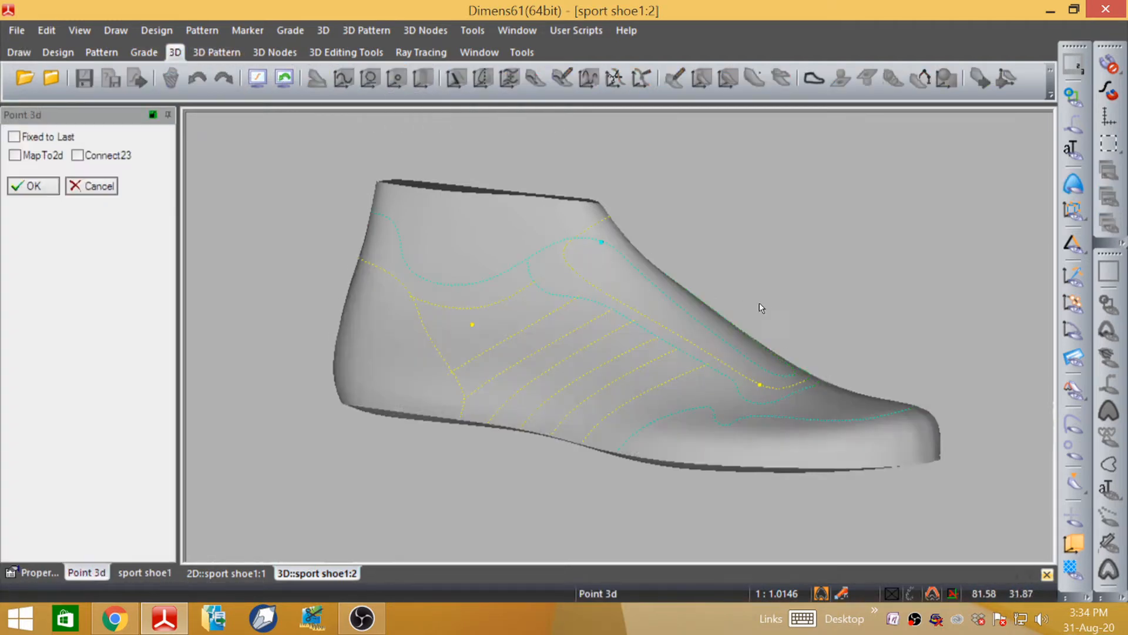
left_click(1074, 185)
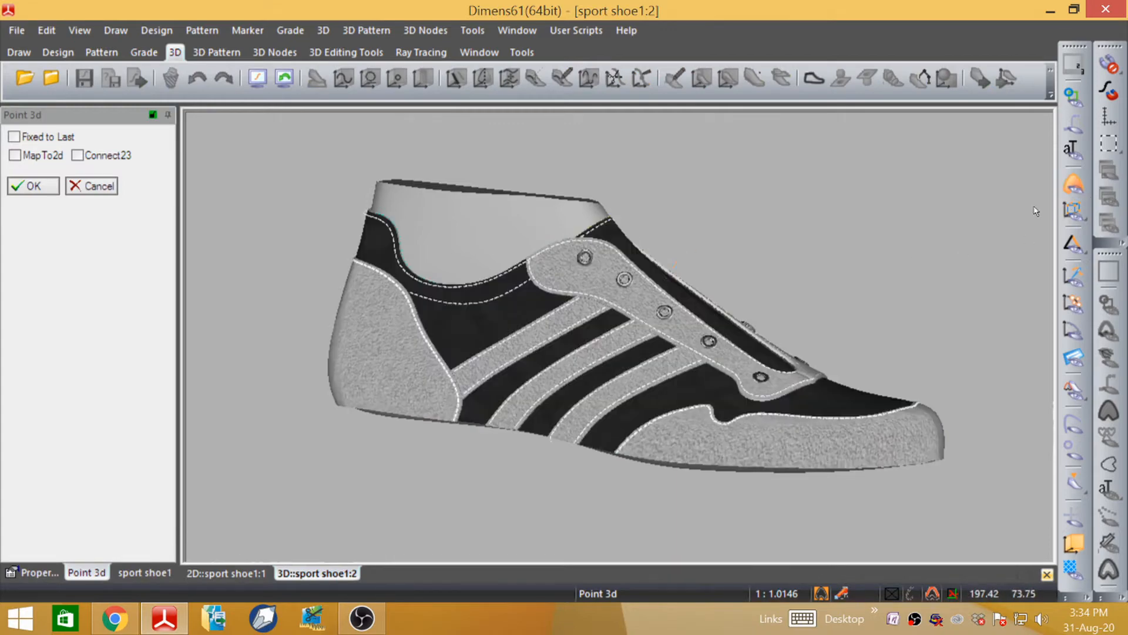
scroll(591, 265, "up", 6)
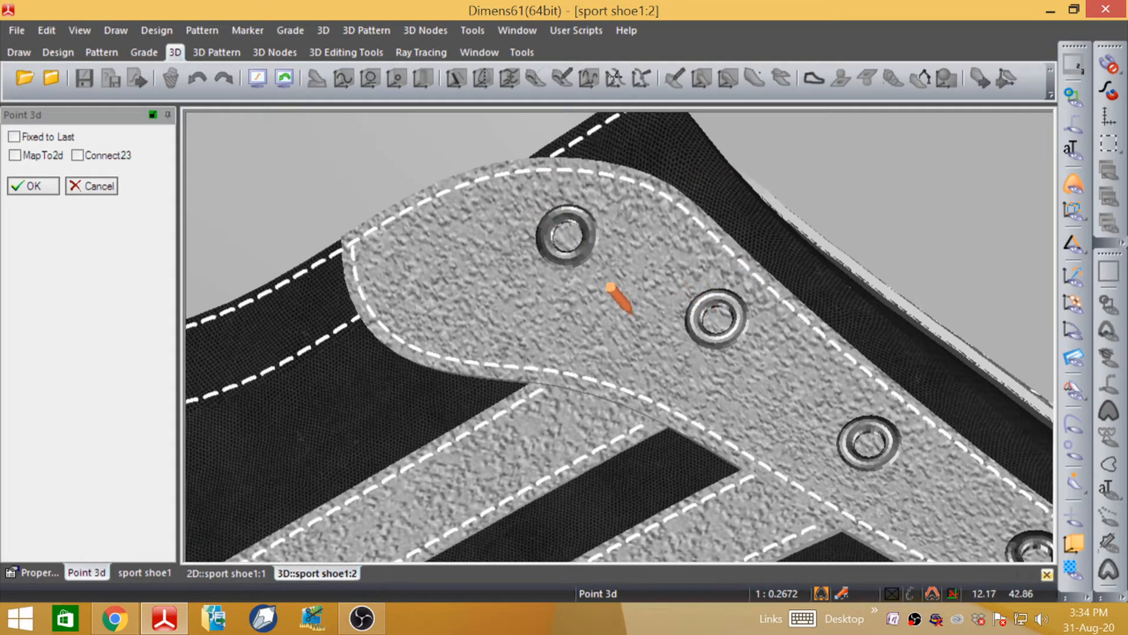
scroll(548, 258, "down", 4)
scroll(834, 402, "up", 4)
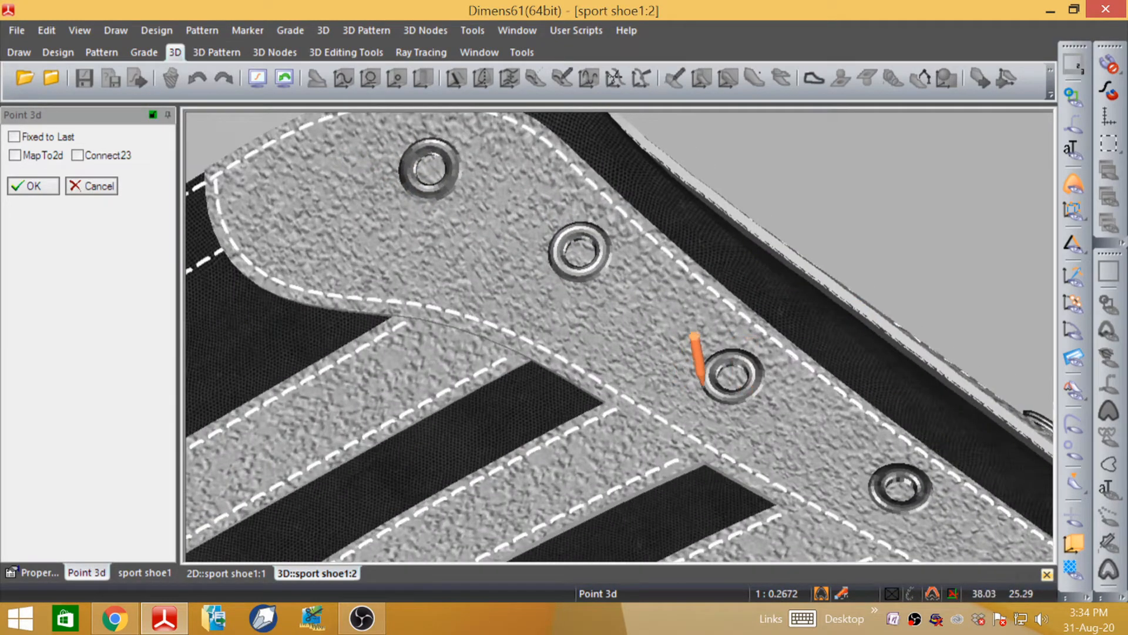
scroll(477, 187, "down", 6)
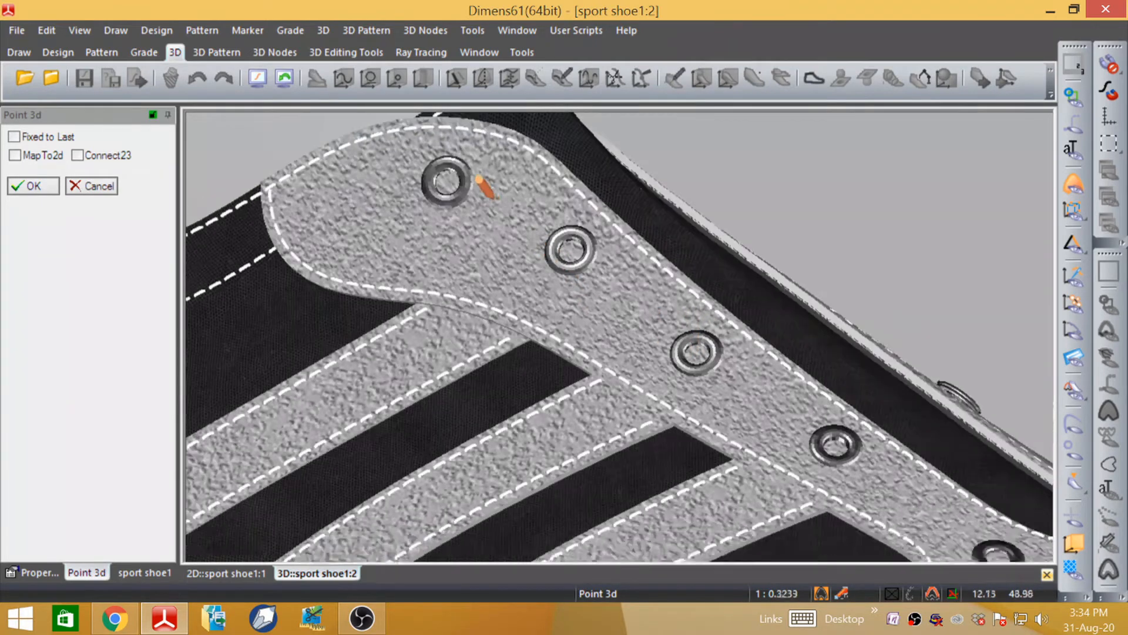
scroll(658, 341, "up", 4)
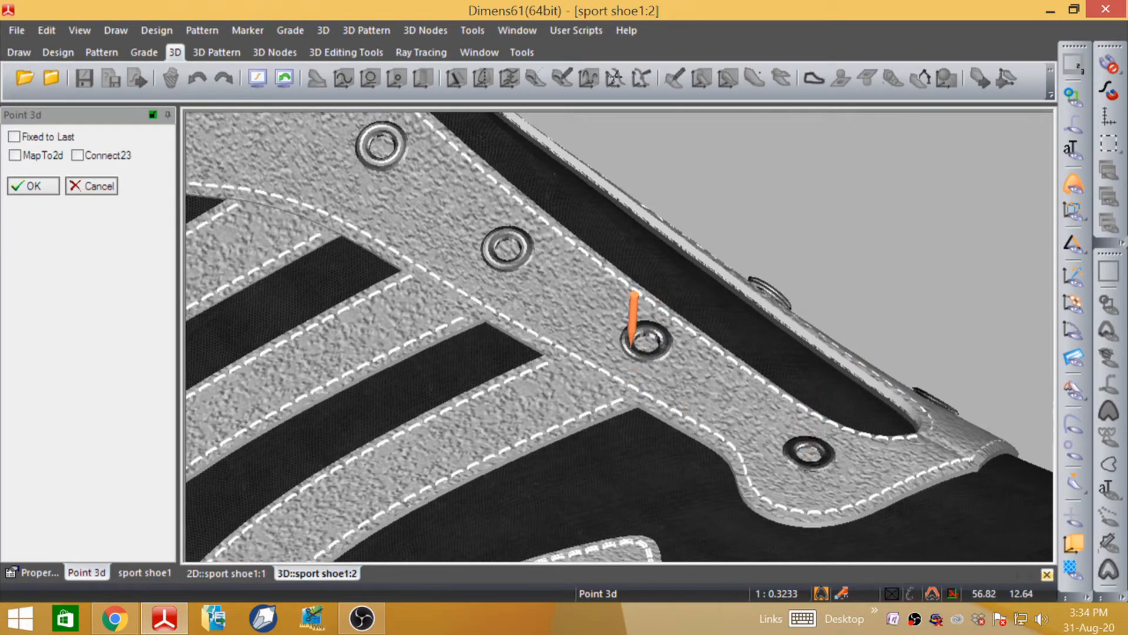
scroll(630, 343, "down", 2)
scroll(777, 337, "down", 3)
- Place 3D points at the centres of the eyelets on the opposite side of the shoe and finish the Point 3D command
middle_click_drag(758, 295, 211, 360)
scroll(294, 370, "up", 3)
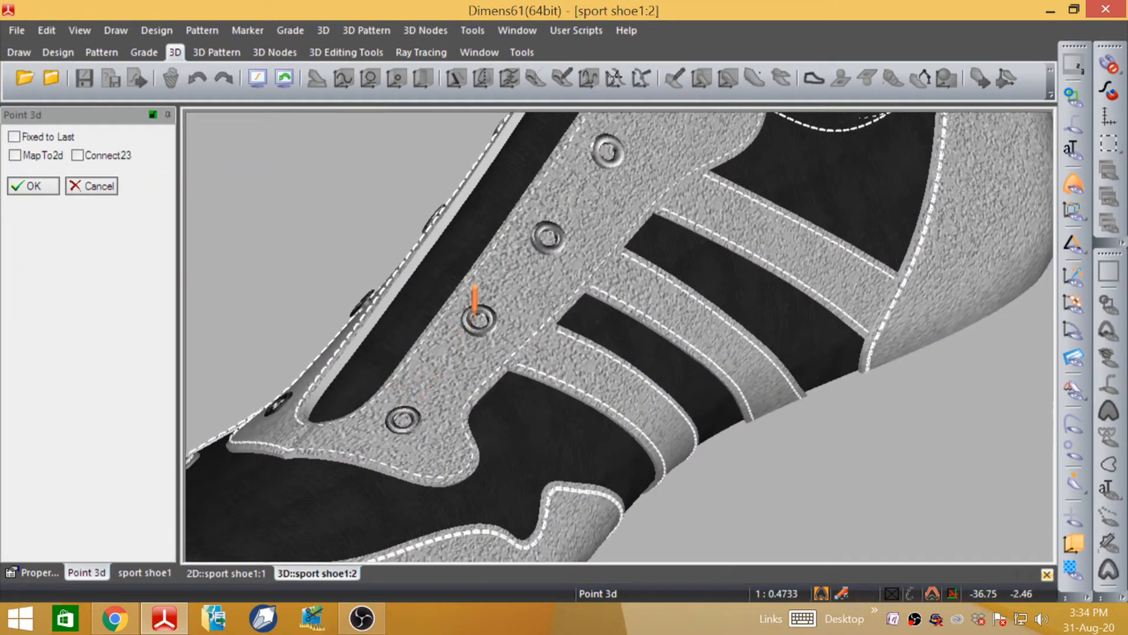
scroll(483, 315, "up", 2)
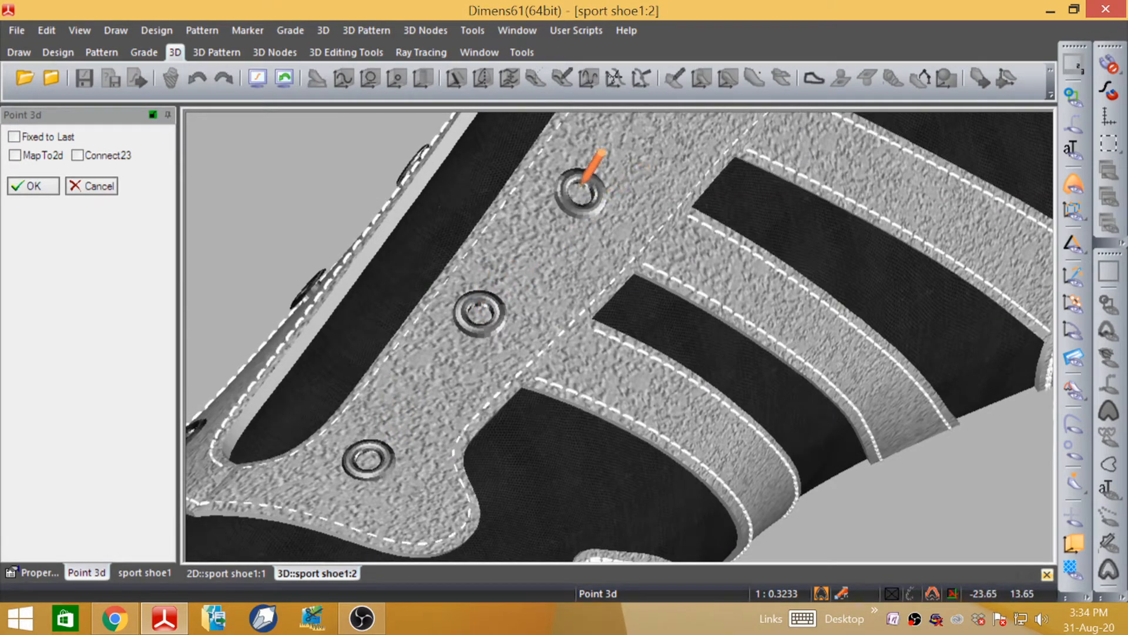
scroll(409, 315, "down", 5)
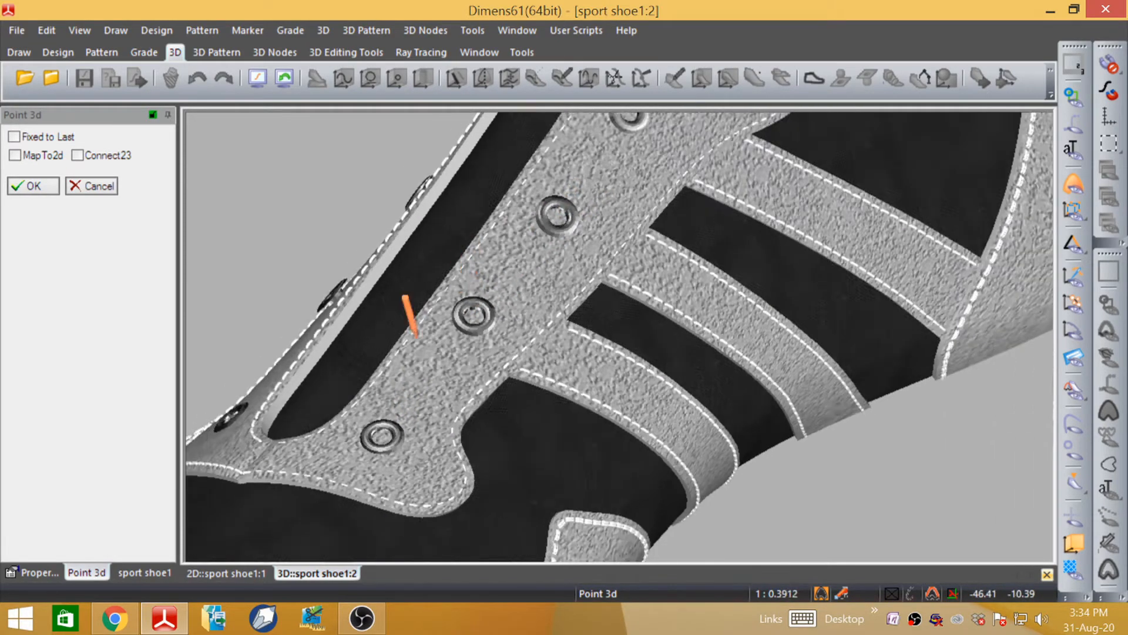
scroll(567, 195, "up", 2)
scroll(561, 197, "up", 3)
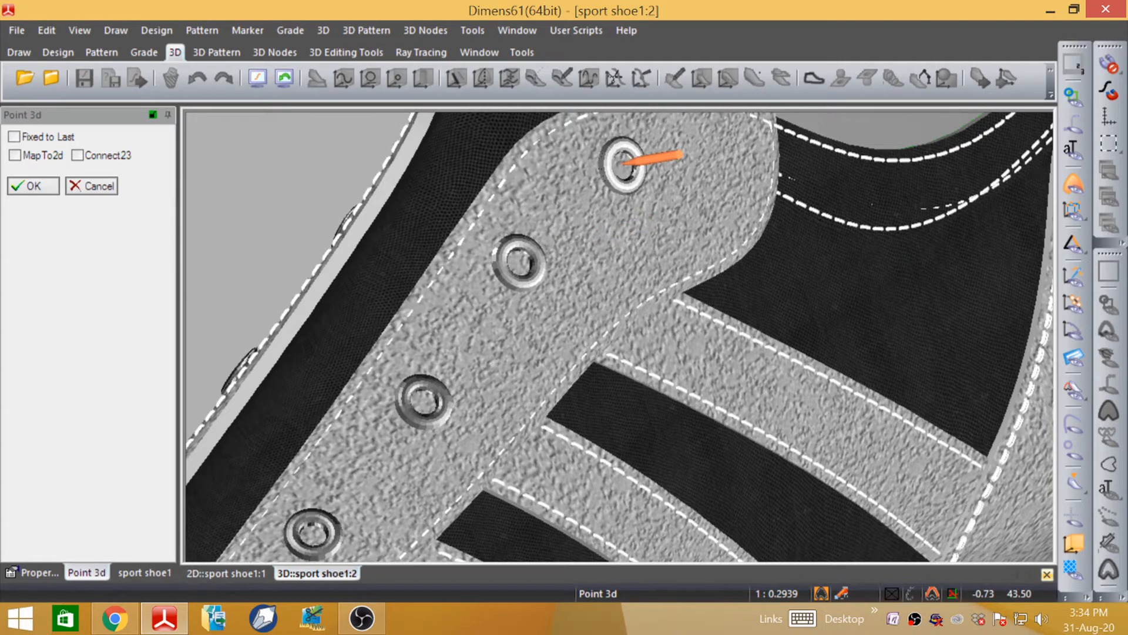
scroll(633, 199, "down", 6)
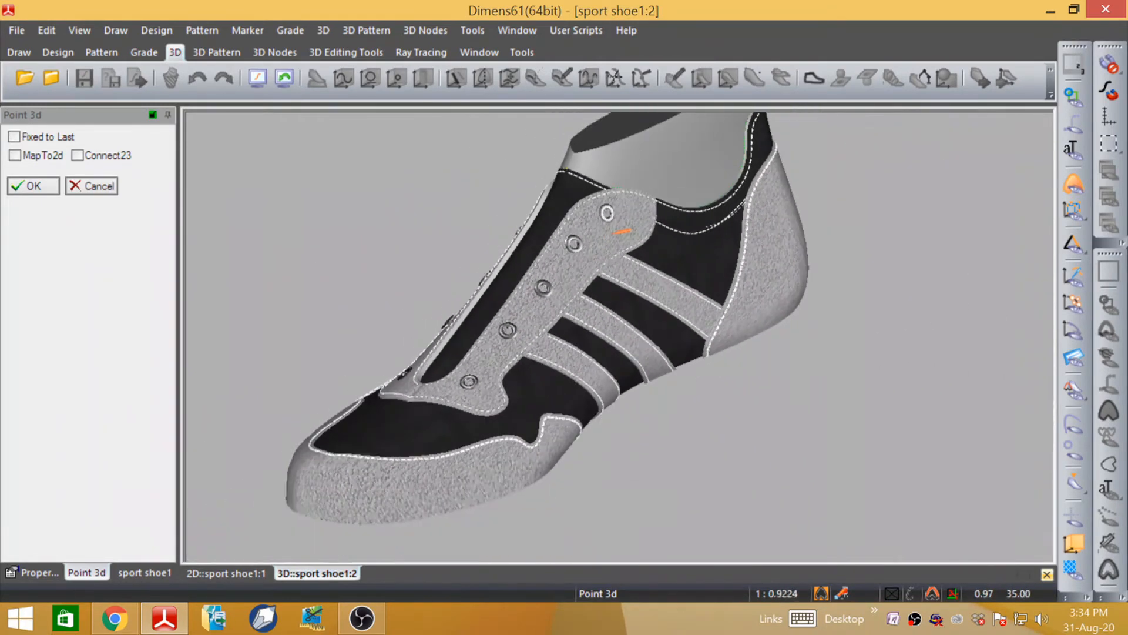
left_click(45, 187)
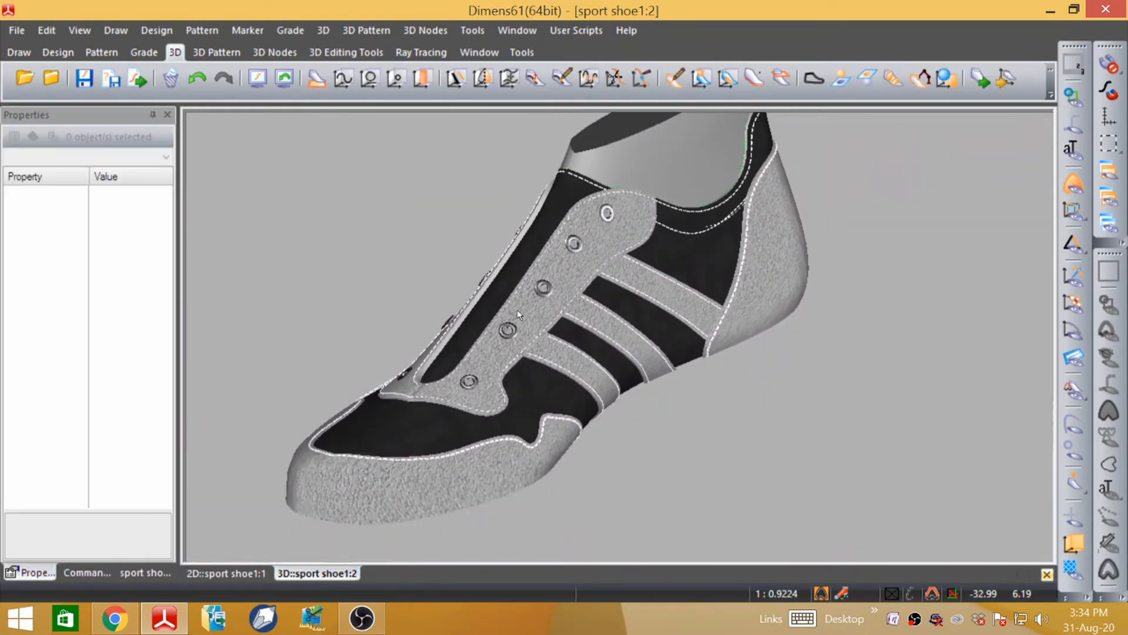
- Hide the pattern pieces and check the eyelet points on both sides of the bare last
middle_click_drag(532, 320, 688, 344)
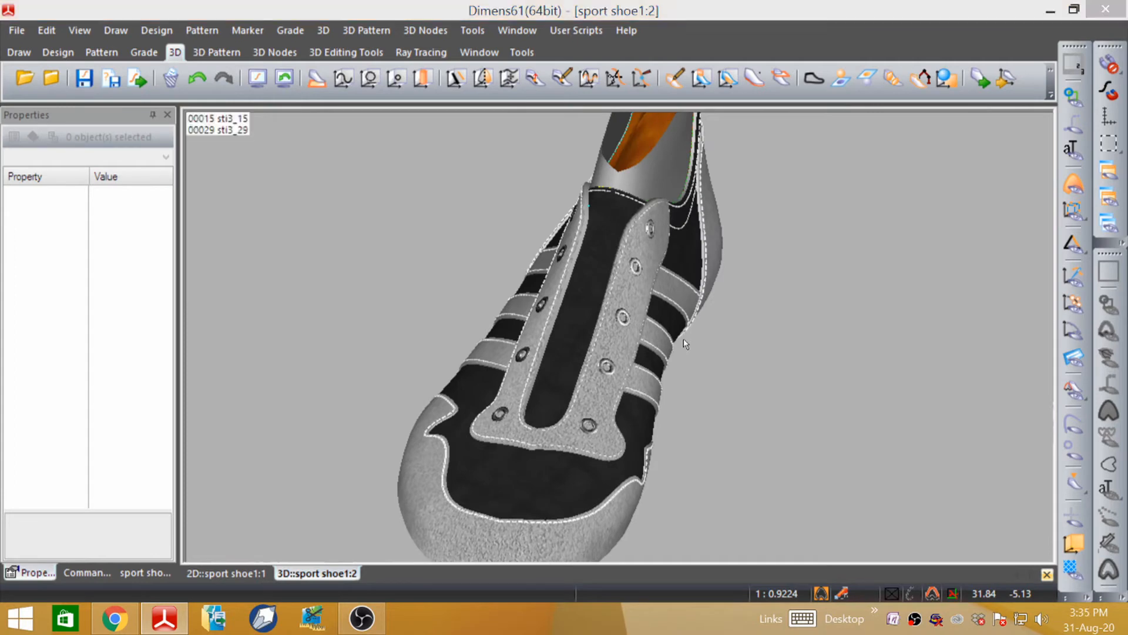
left_click(1078, 185)
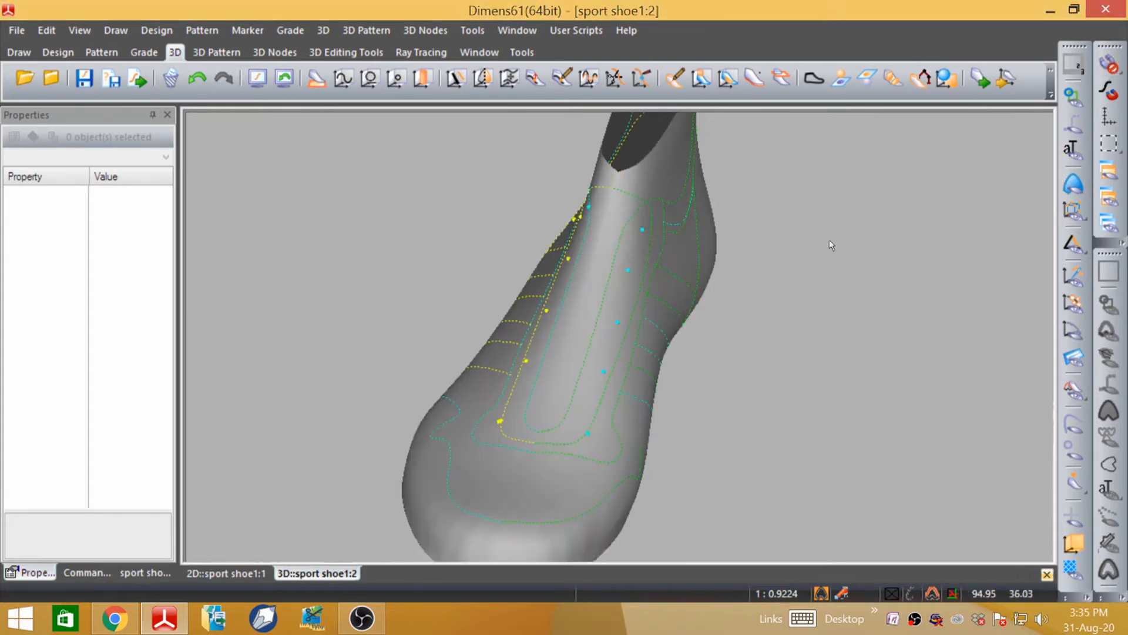
middle_click_drag(452, 424, 723, 333)
scroll(723, 333, "up", 5)
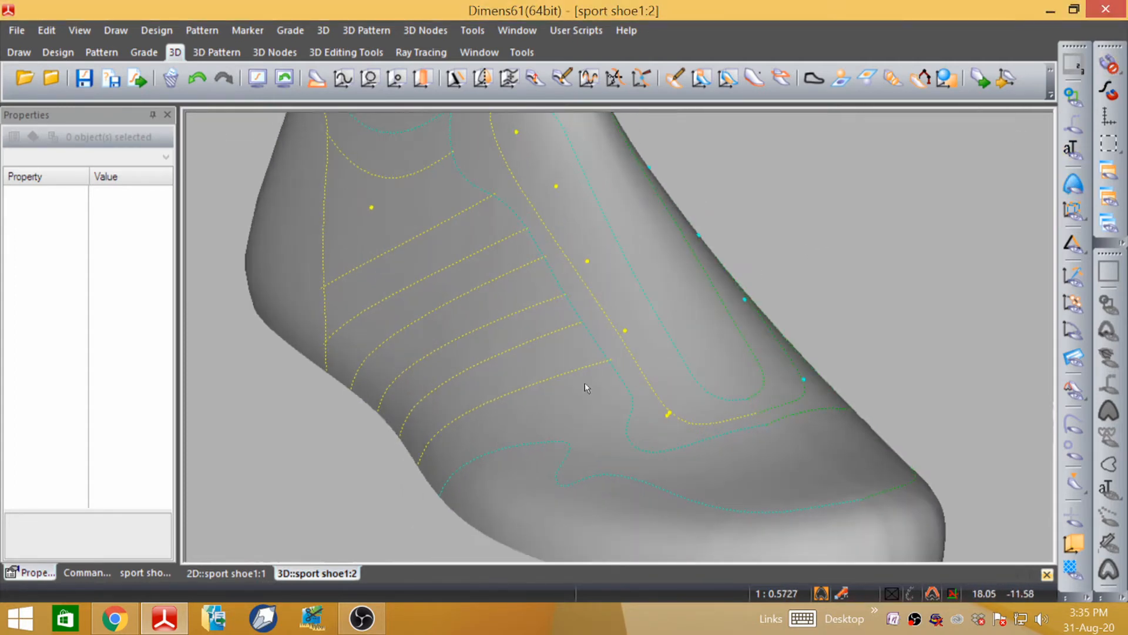
scroll(464, 475, "down", 2)
middle_click_drag(563, 263, 647, 269)
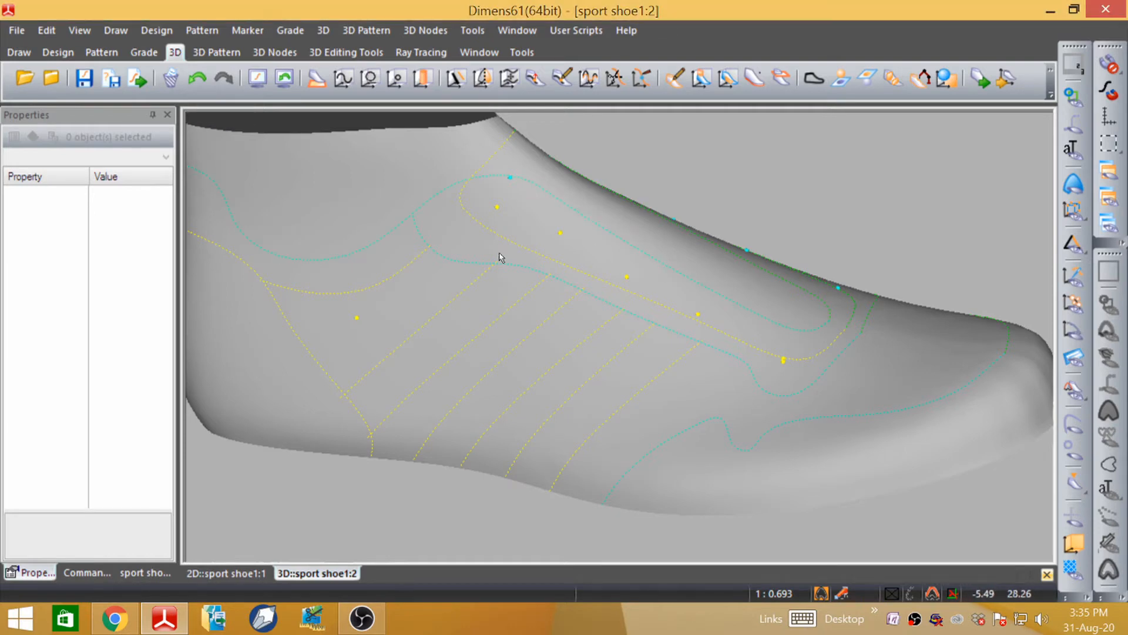
scroll(500, 257, "down", 3)
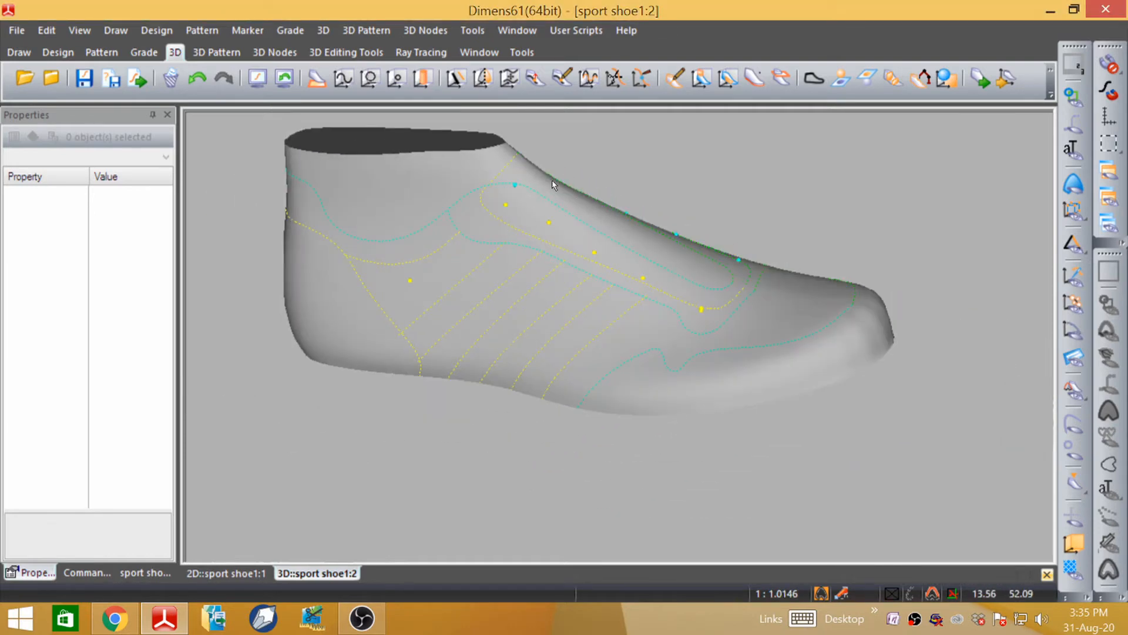
- Draw an ordinary 3D spline across the instep, joining the pair of eyelet points nearest the ankle
left_click(343, 84)
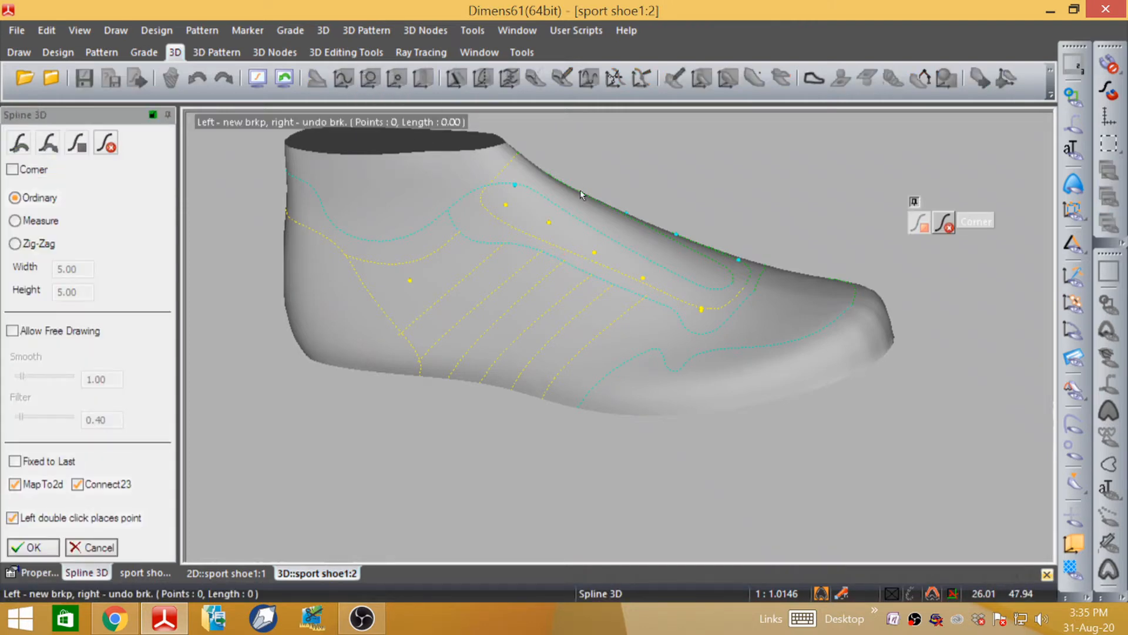
middle_click_drag(581, 195, 513, 249)
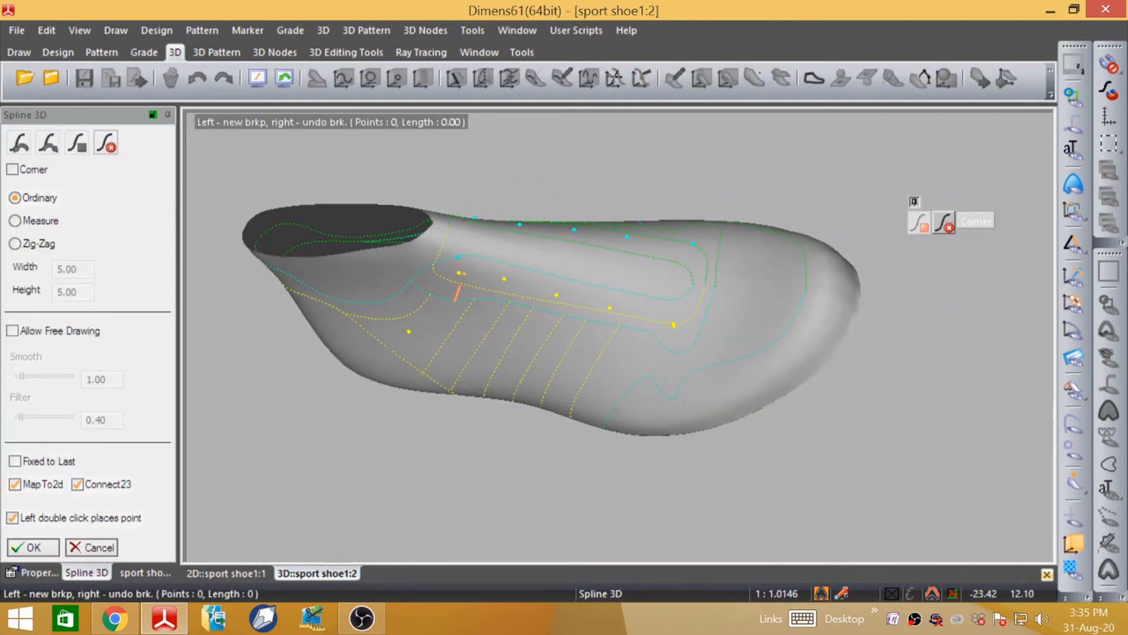
scroll(459, 286, "up", 12)
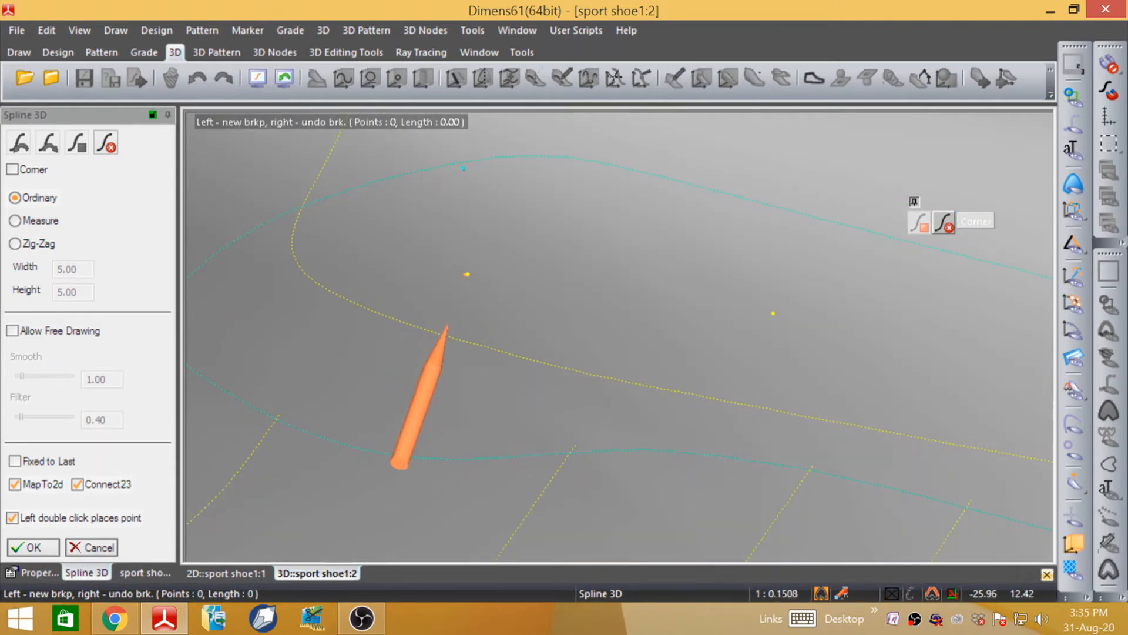
double_click(468, 274)
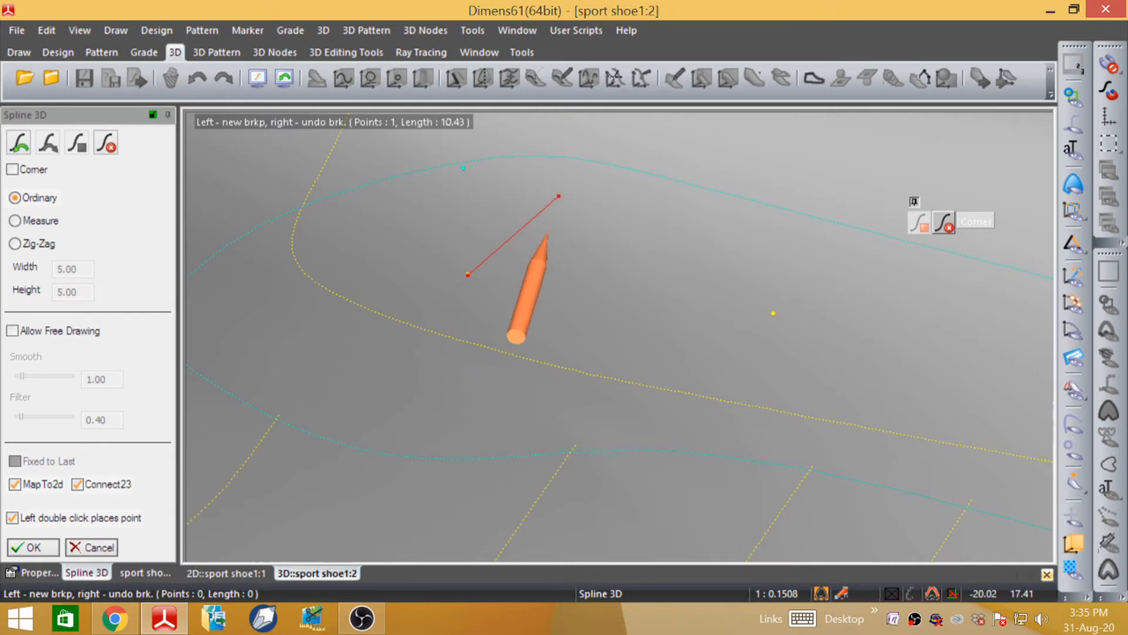
middle_click_drag(545, 217, 510, 249)
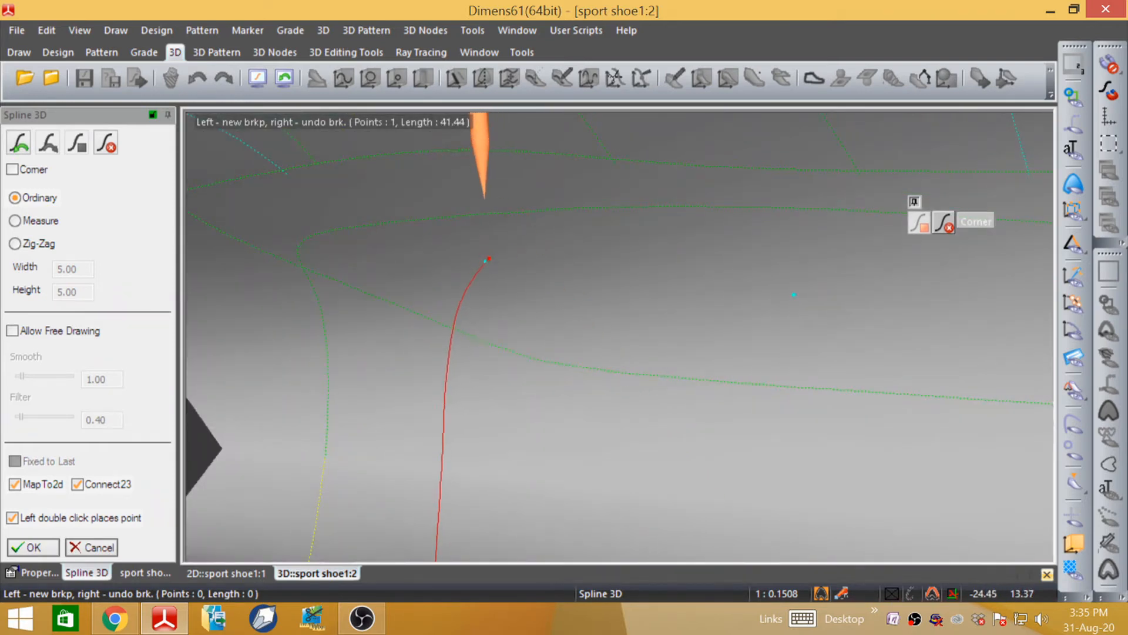
double_click(485, 261)
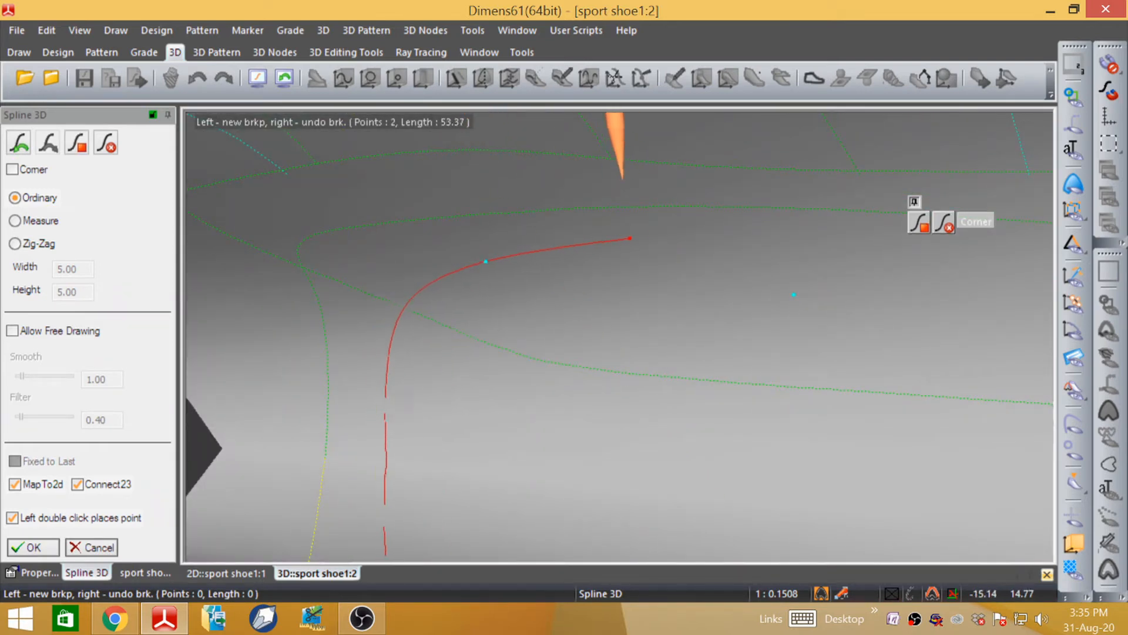
left_click(921, 222)
- Draw a 3D spline across the instep between the second pair of eyelet points from the ankle
scroll(713, 202, "down", 6)
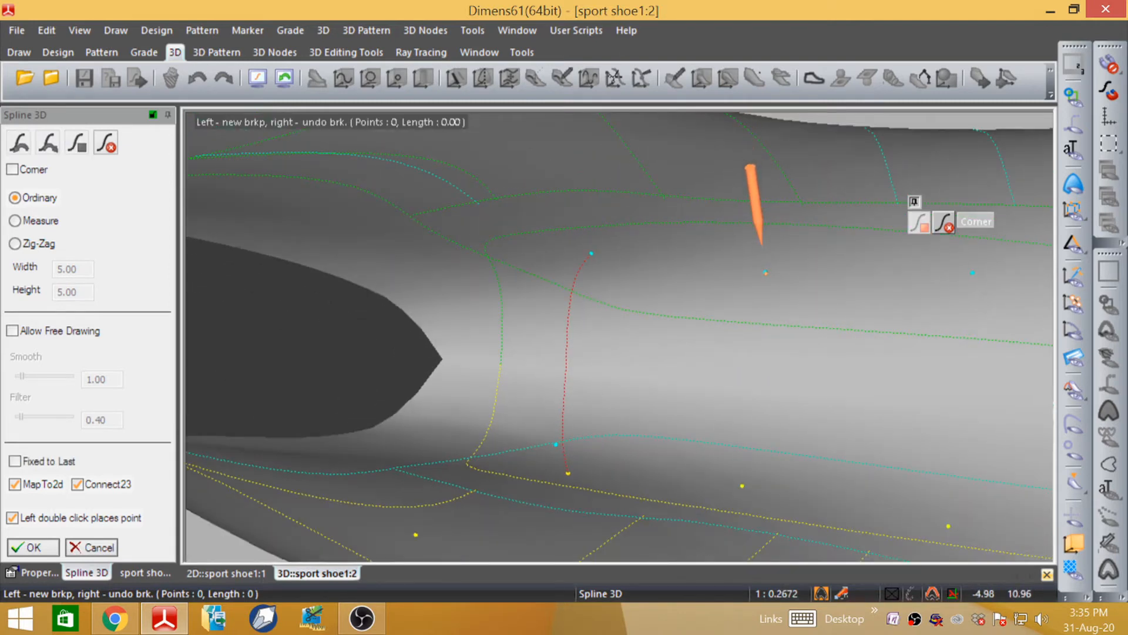
double_click(765, 270)
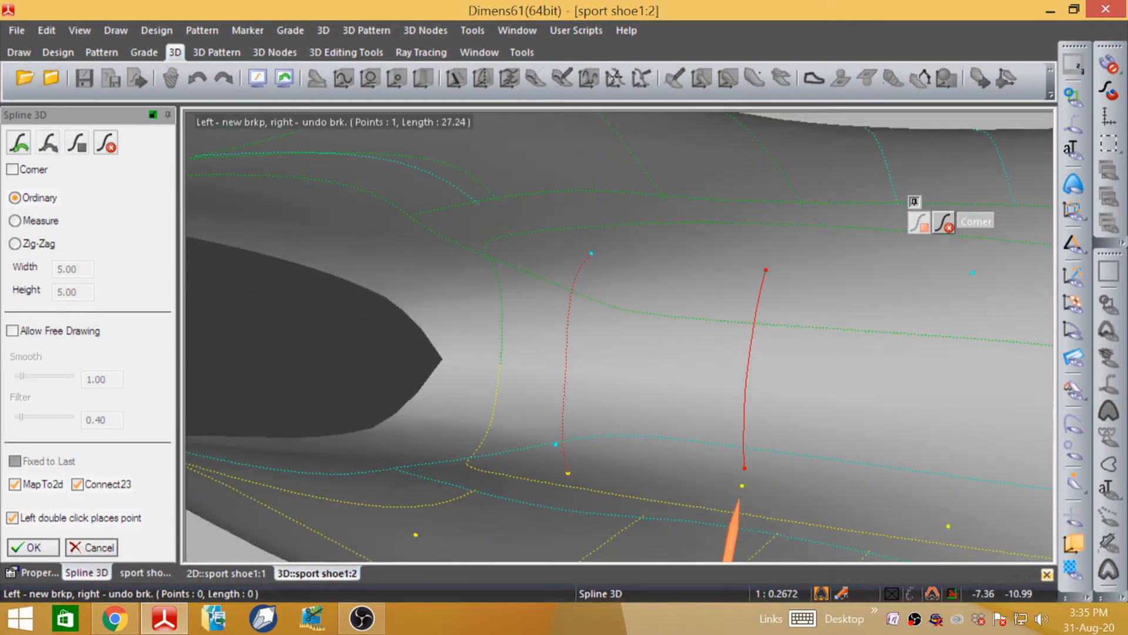
left_click_drag(687, 391, 661, 115)
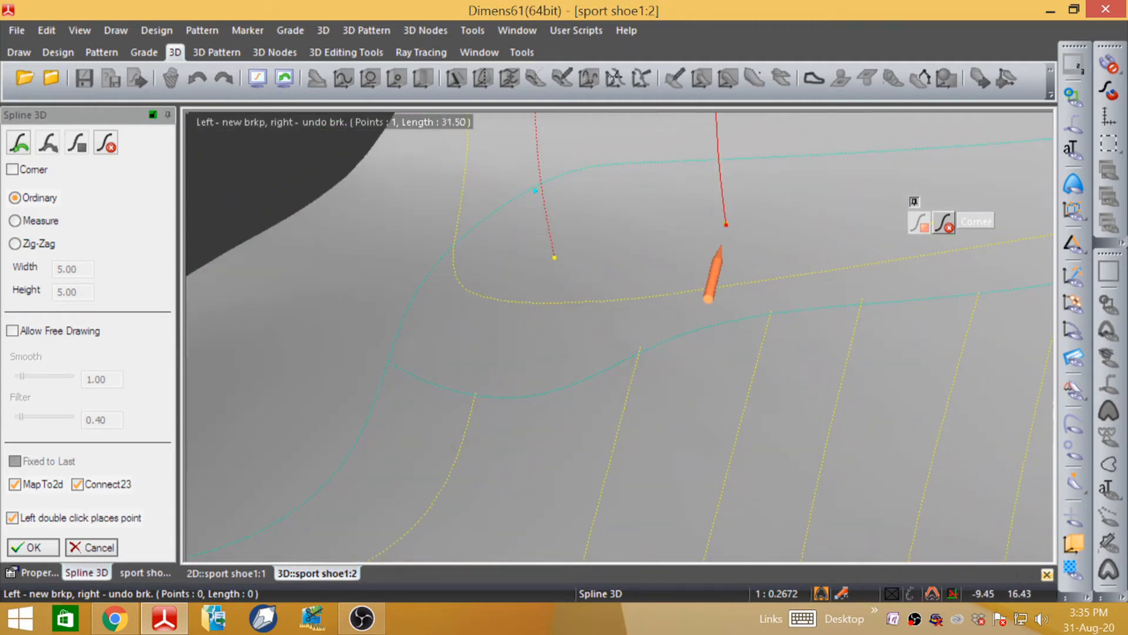
double_click(726, 223)
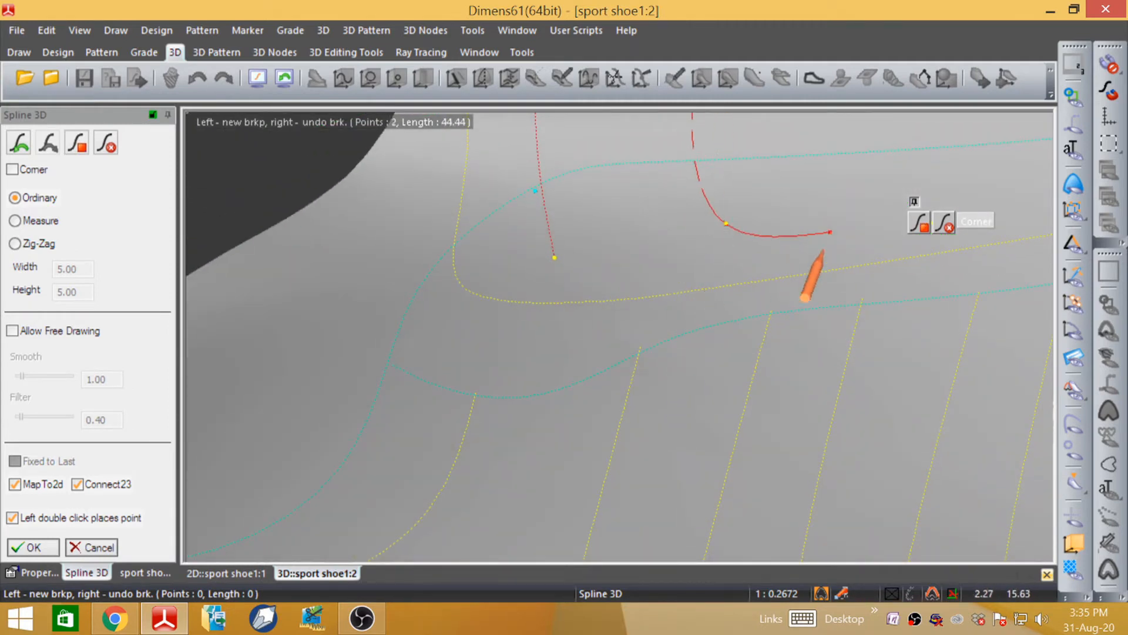
left_click(921, 222)
- Draw a 3D spline across the instep between the third pair of eyelet points from the ankle
left_click_drag(760, 272, 591, 481)
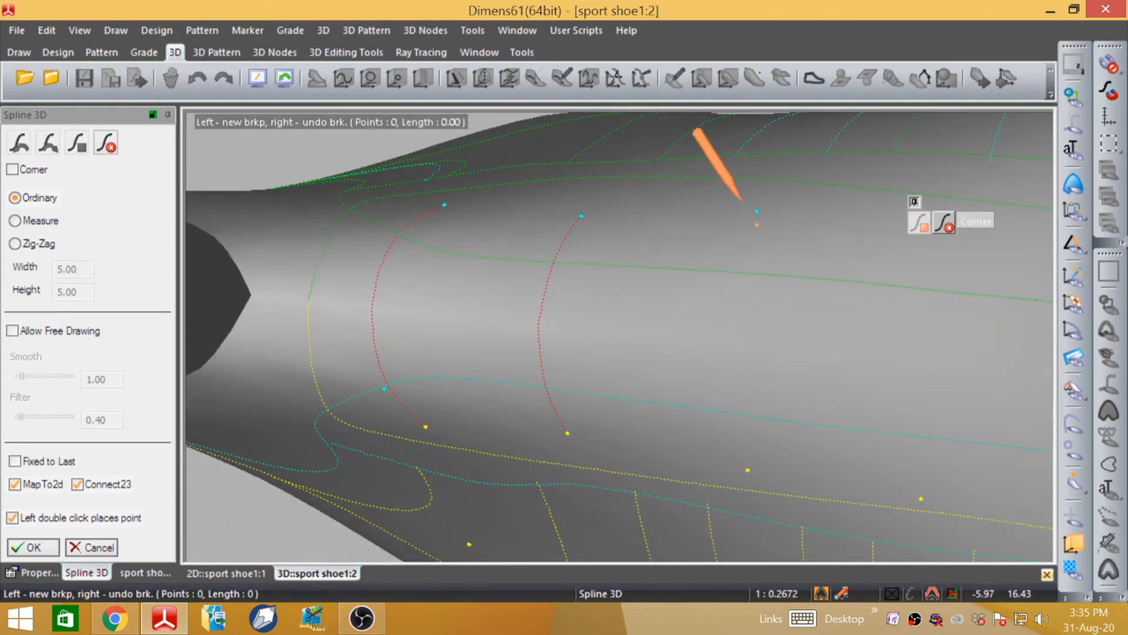
double_click(757, 212)
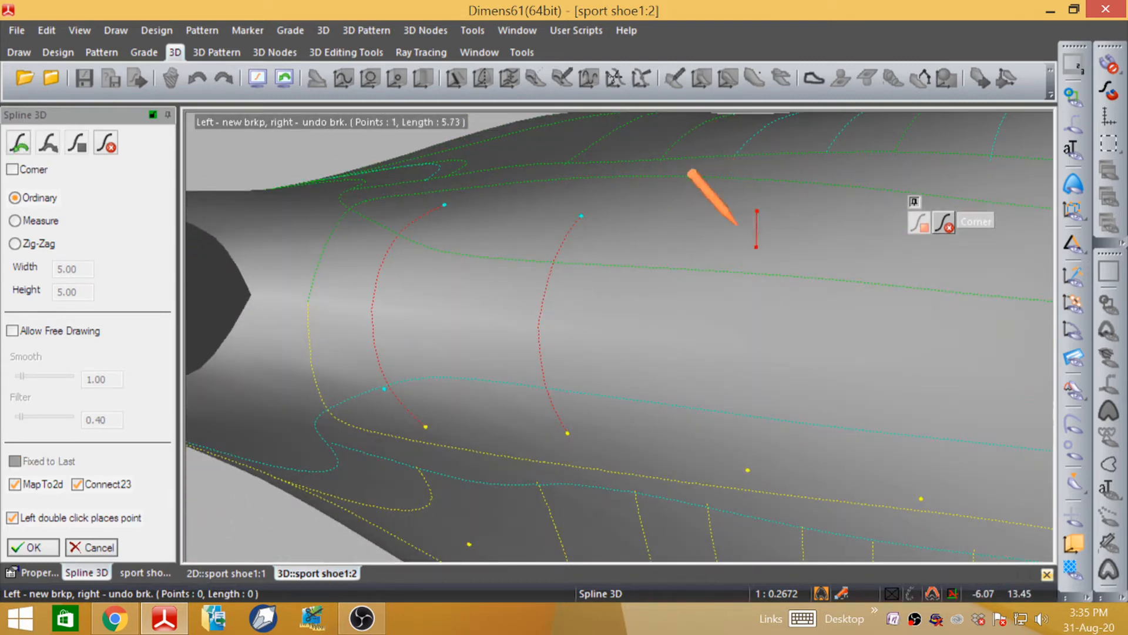
left_click_drag(750, 459, 745, 379)
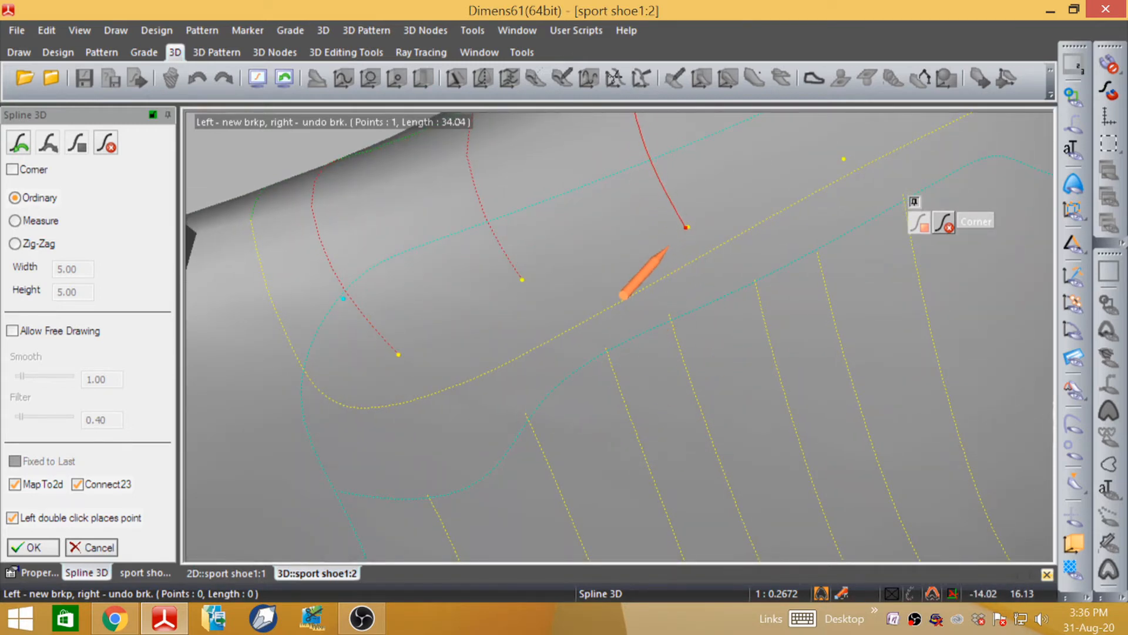
left_click(686, 227)
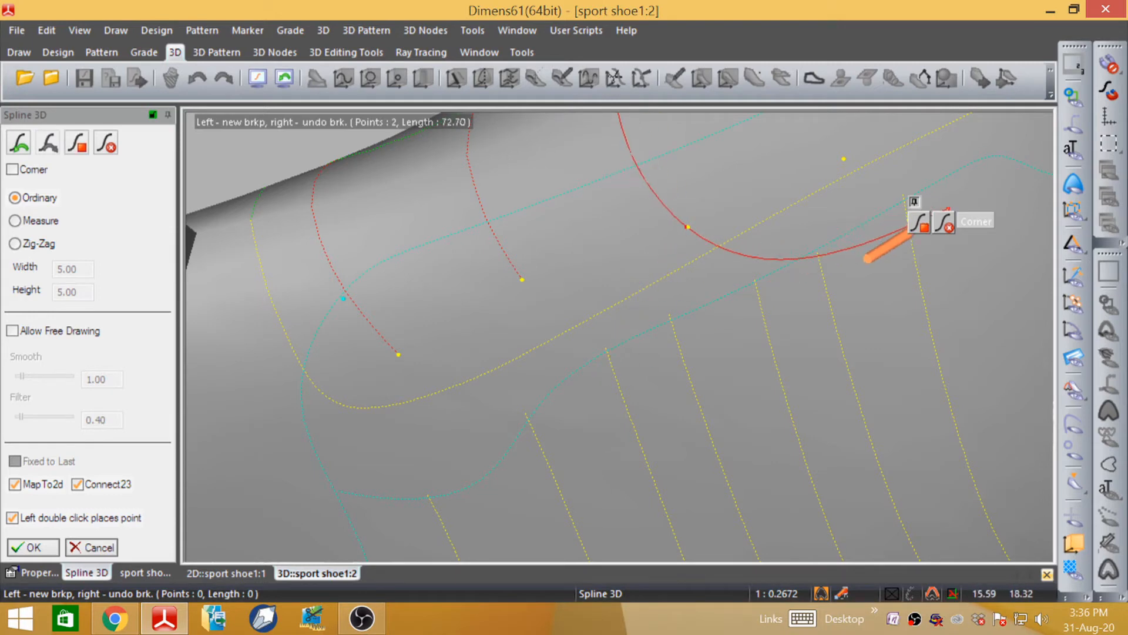
left_click(920, 223)
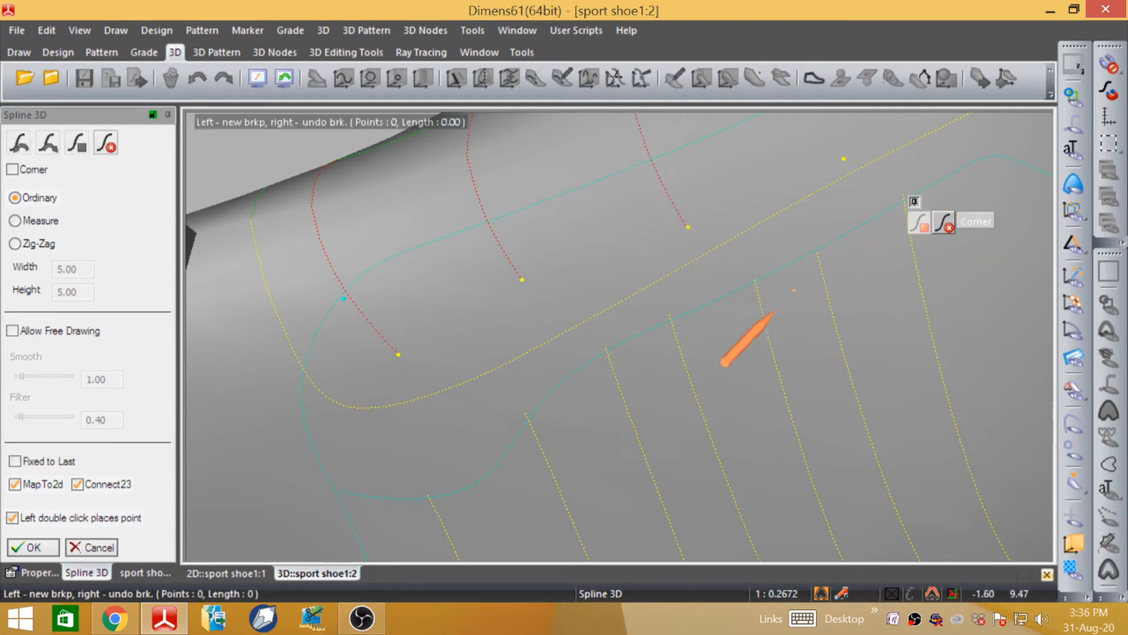
- Draw a 3D spline across the instep between the fourth pair of eyelet points from the ankle
scroll(699, 330, "down", 7)
scroll(574, 424, "down", 3)
middle_click_drag(675, 220, 683, 288)
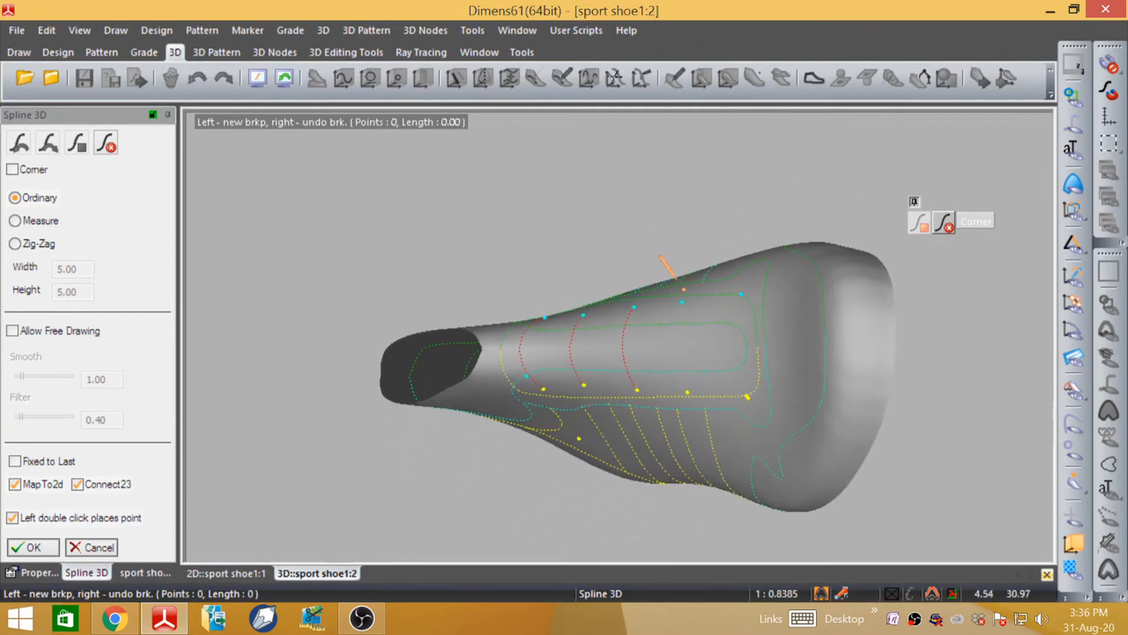
scroll(681, 320, "up", 7)
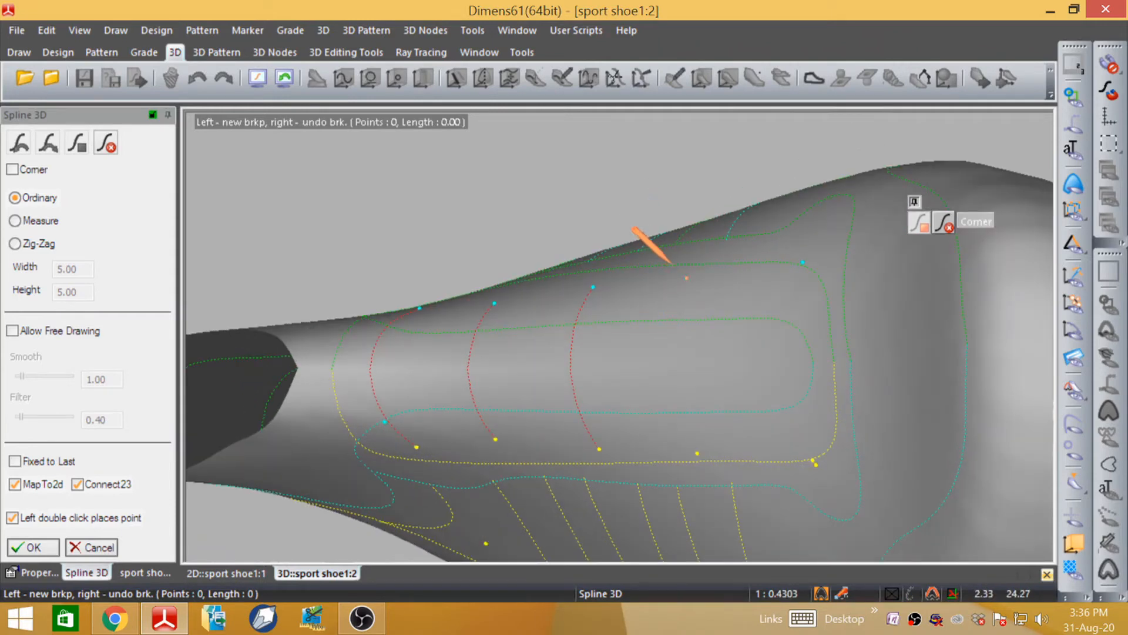
left_click(686, 276)
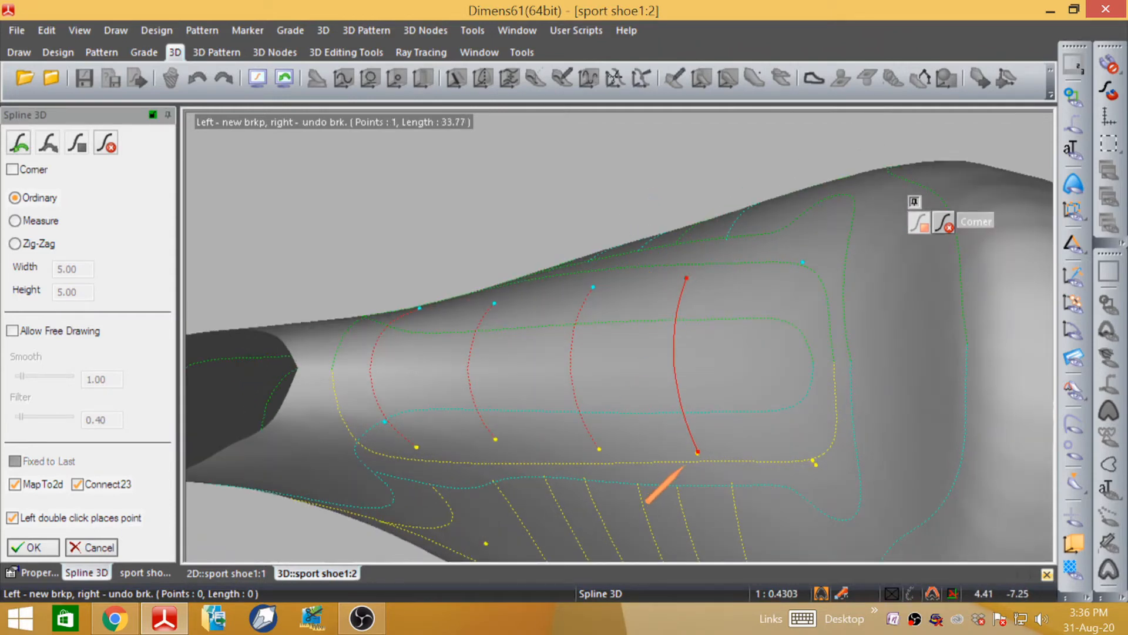
left_click(696, 453)
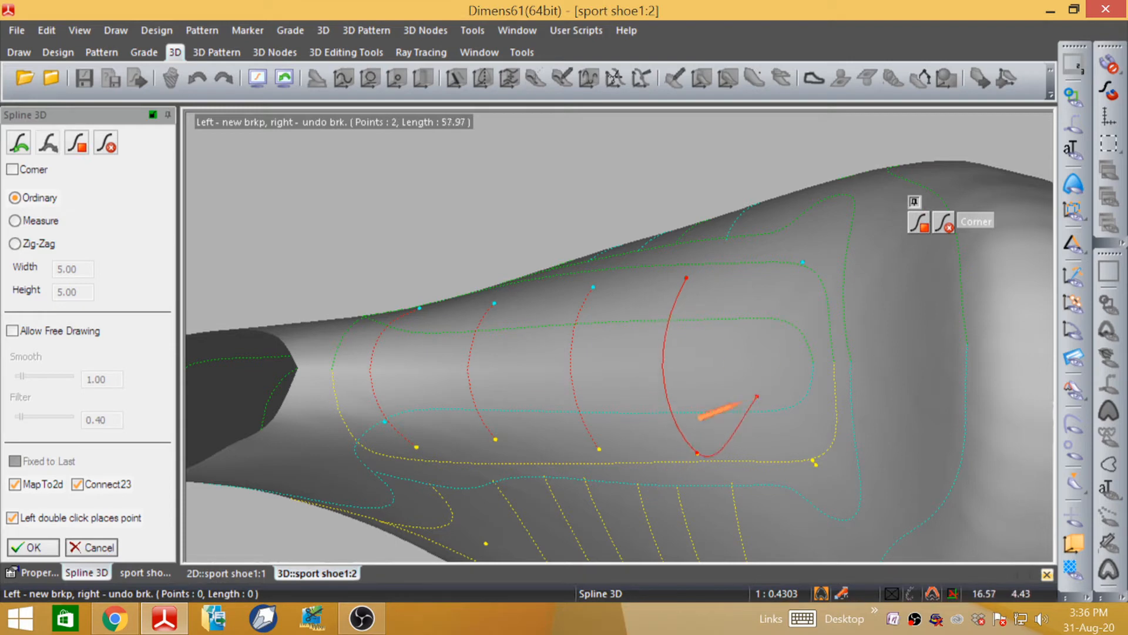
left_click(920, 228)
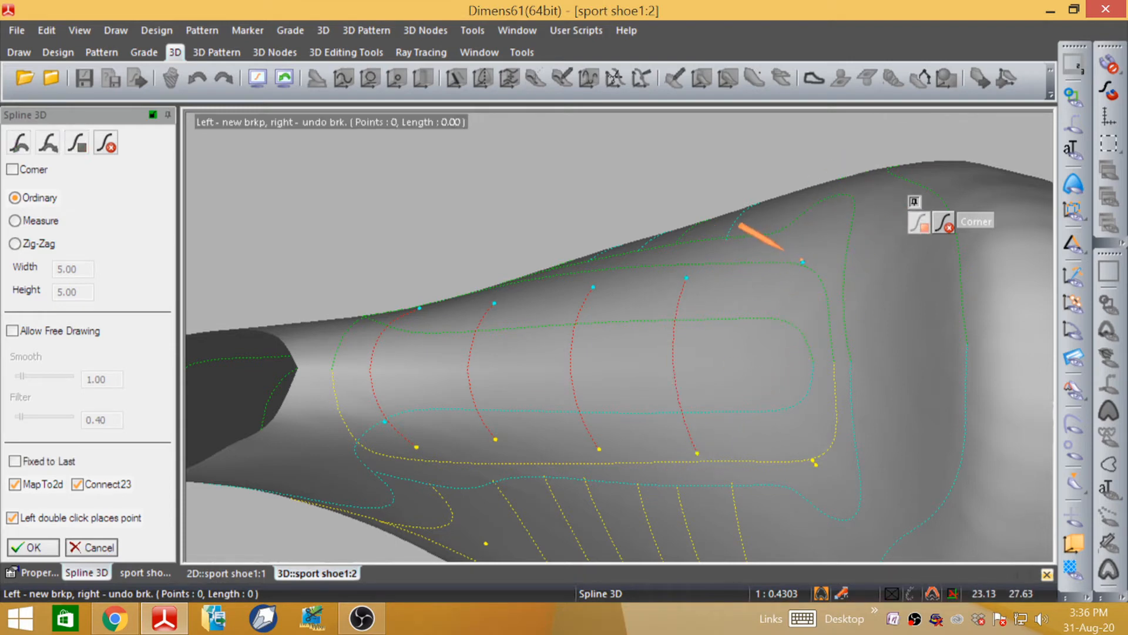
- Draw a 3D spline joining the pair of eyelet points nearest the toe and finish the spline command
left_click(803, 262)
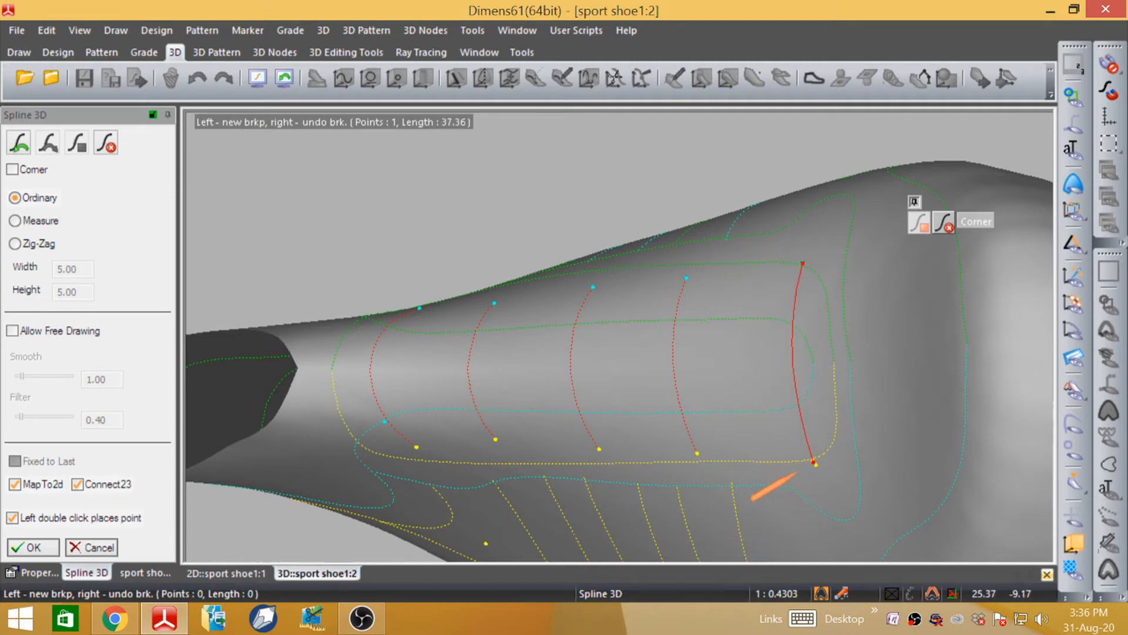
left_click(815, 464)
left_click(920, 224)
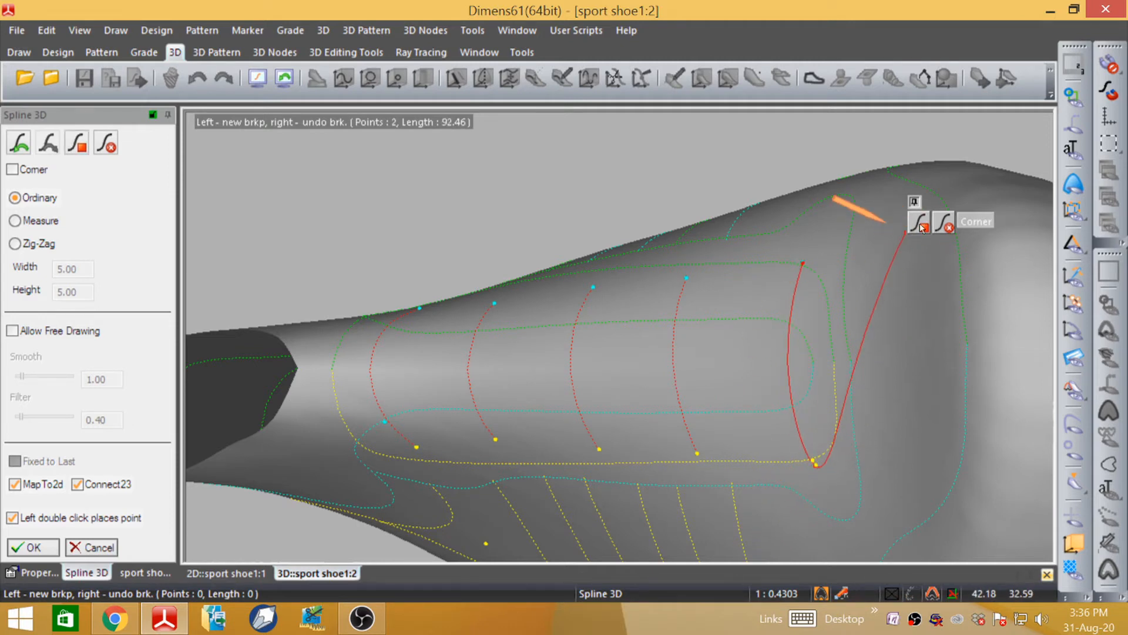
left_click(32, 547)
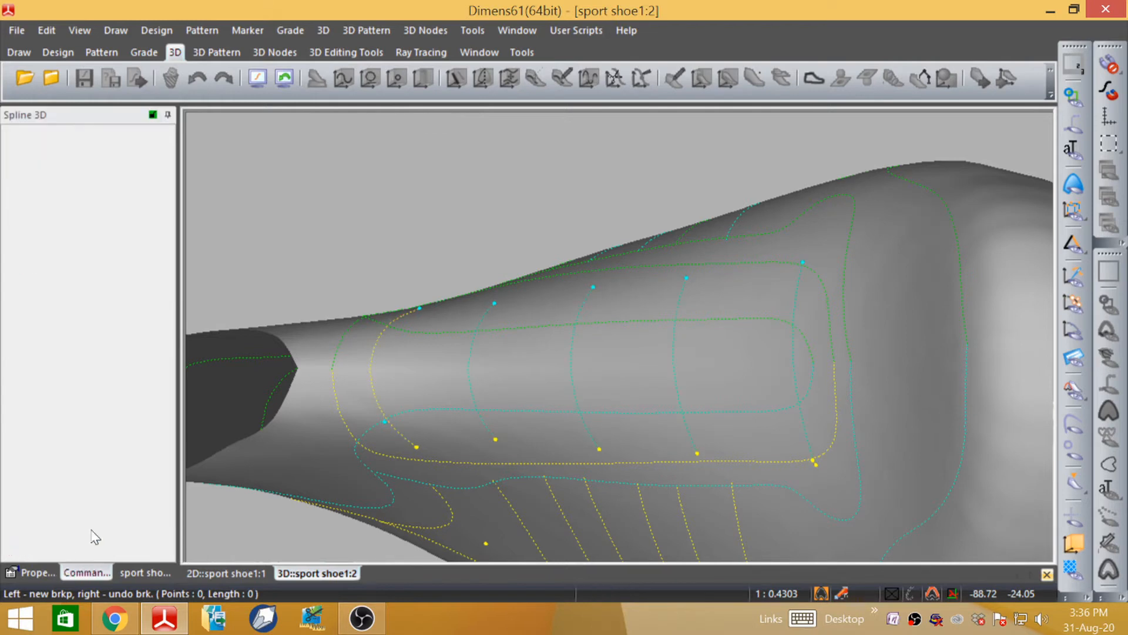
- Examine how the lace lines run across the instep from both sides of the last
scroll(448, 208, "down", 4)
middle_click_drag(408, 229, 693, 163)
scroll(565, 162, "up", 8)
scroll(589, 205, "down", 2)
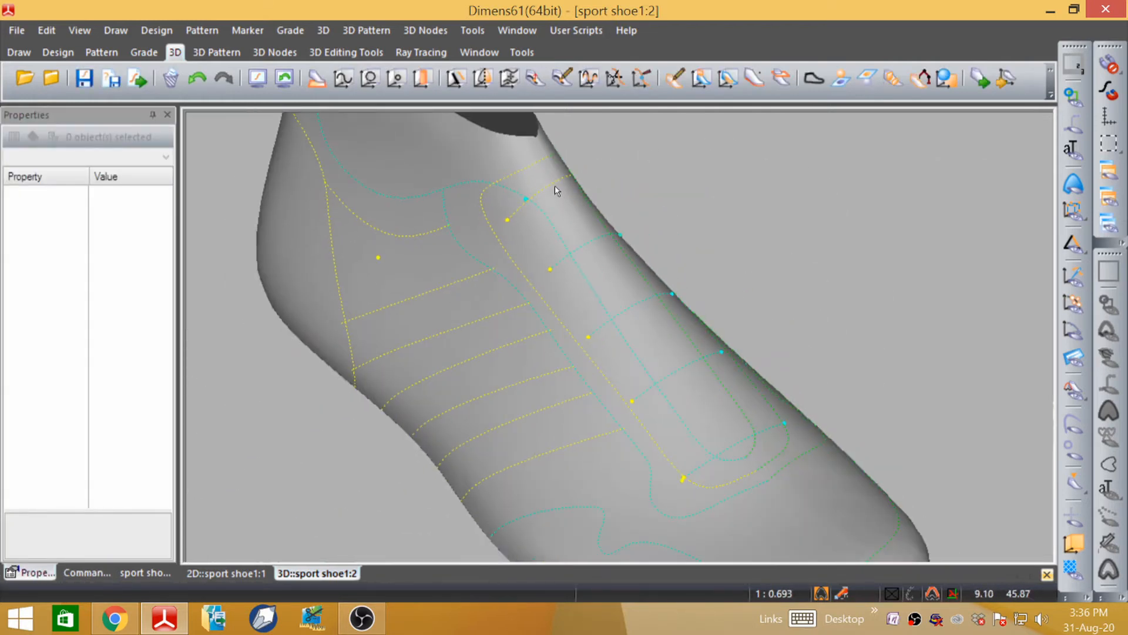
middle_click_drag(608, 438, 388, 302)
scroll(746, 194, "up", 2)
middle_click_drag(625, 225, 575, 257)
scroll(517, 316, "down", 2)
scroll(629, 234, "up", 2)
scroll(738, 209, "down", 4)
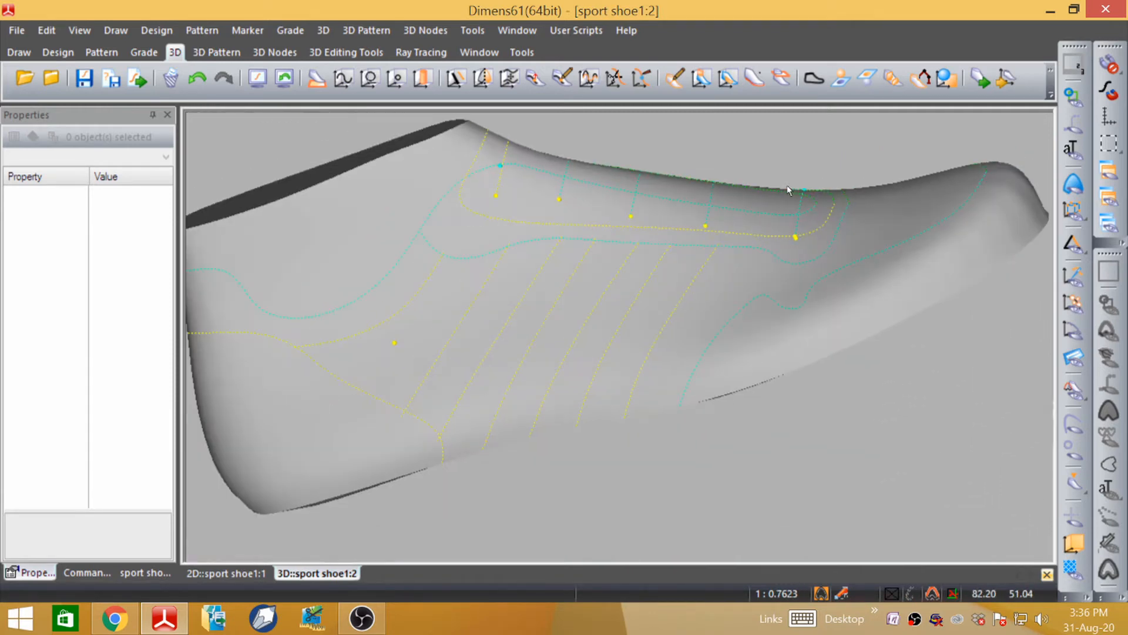
middle_click_drag(750, 212, 479, 290)
scroll(507, 432, "down", 2)
middle_click_drag(506, 431, 530, 265)
scroll(531, 265, "up", 4)
middle_click_drag(516, 345, 582, 329)
scroll(582, 332, "up", 4)
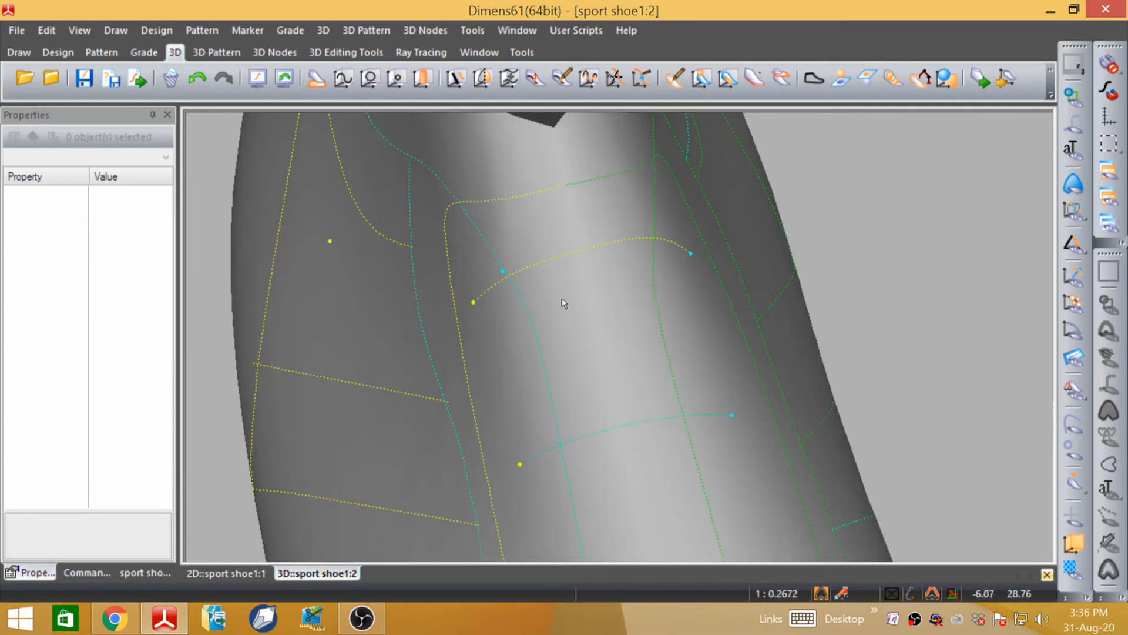
- Insert two control points in the lace line nearest the ankle, close to its yellow eyelet point and at the crossing with the cyan line
left_click(563, 253)
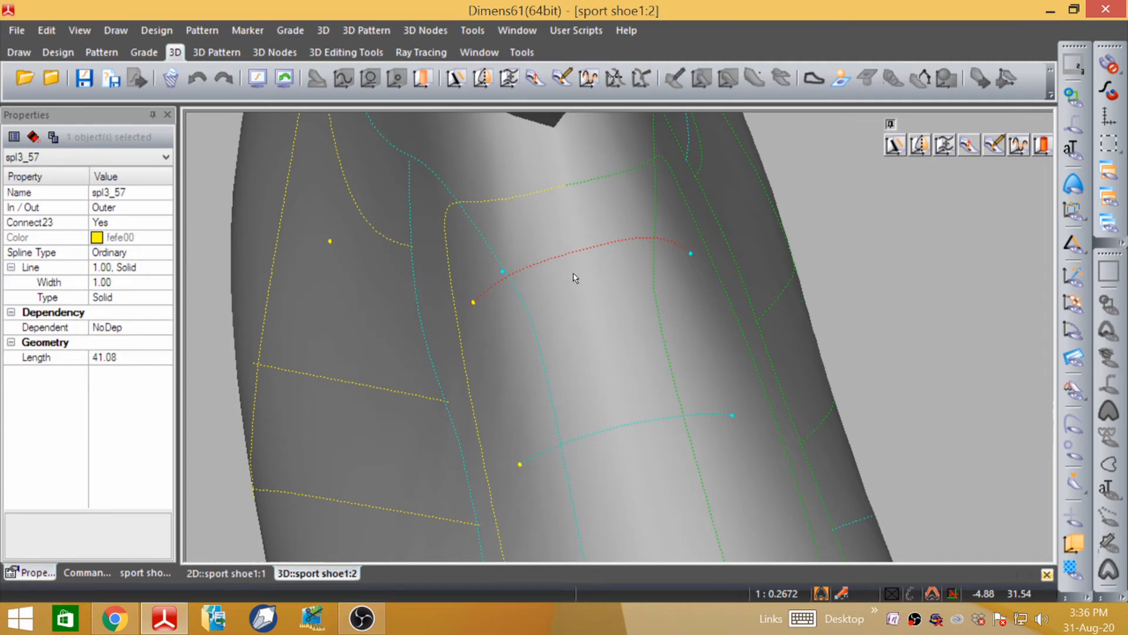
scroll(471, 306, "up", 5)
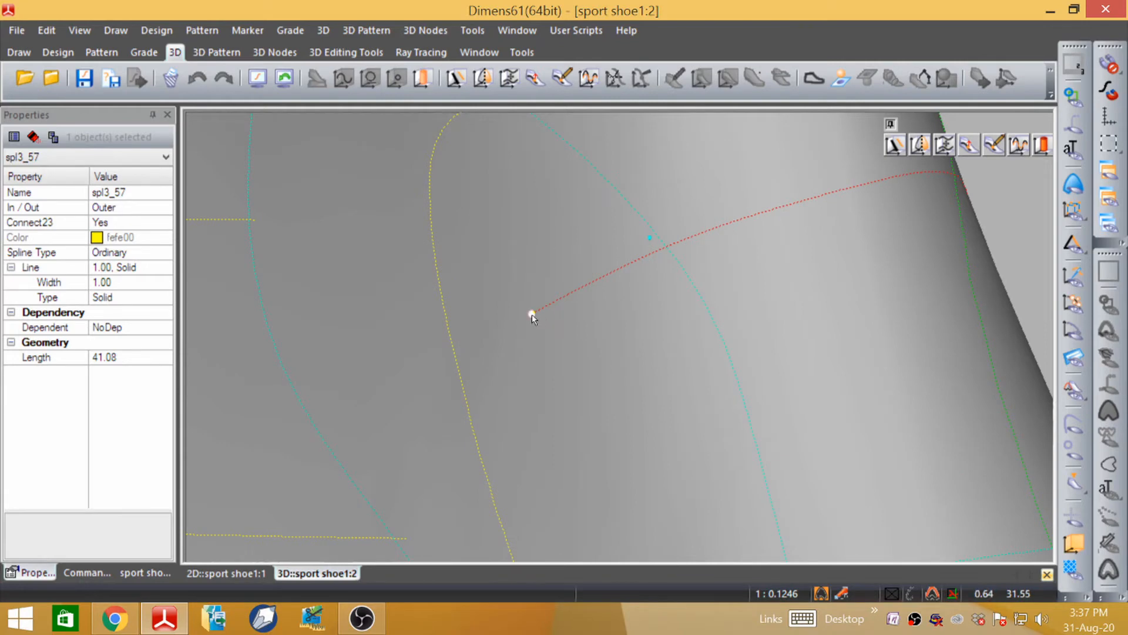
double_click(532, 315)
left_click(532, 315)
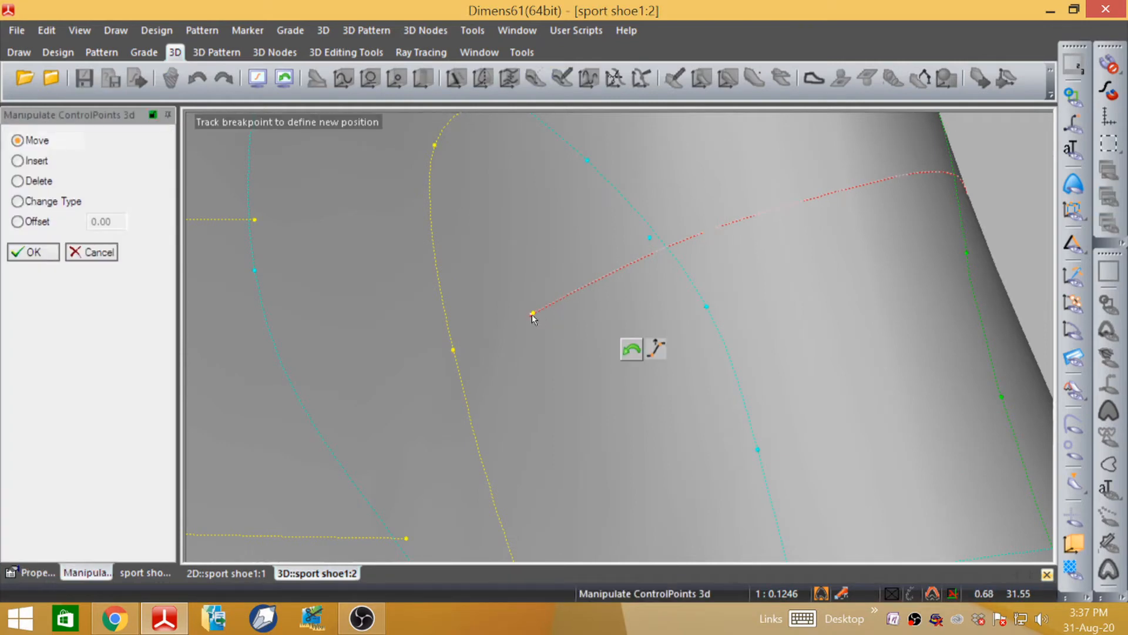
left_click(533, 317)
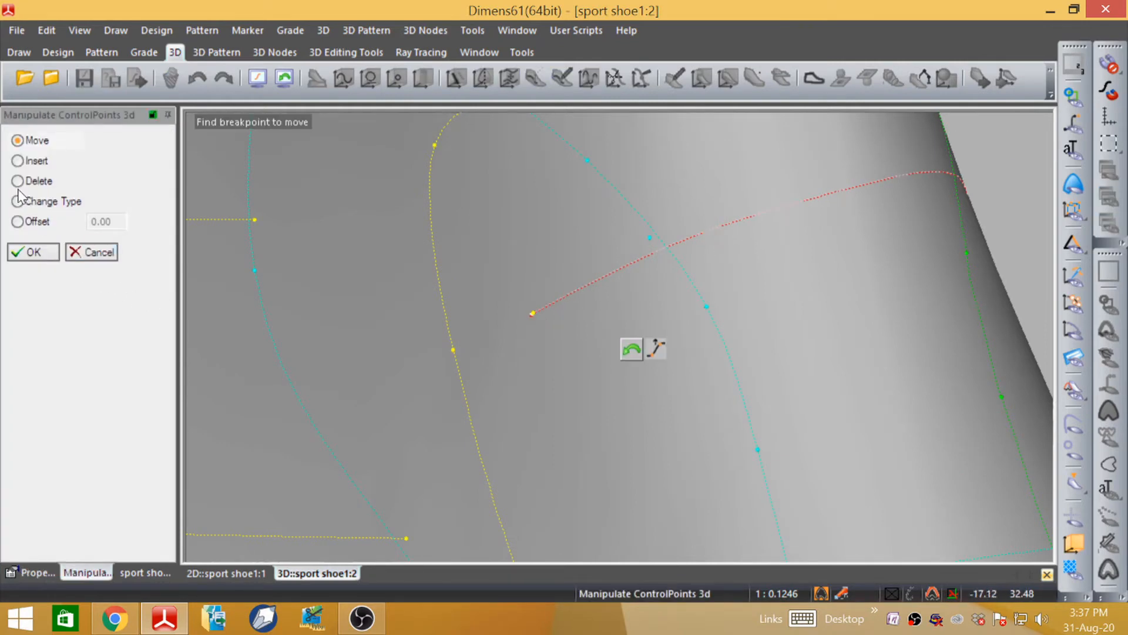
left_click(17, 160)
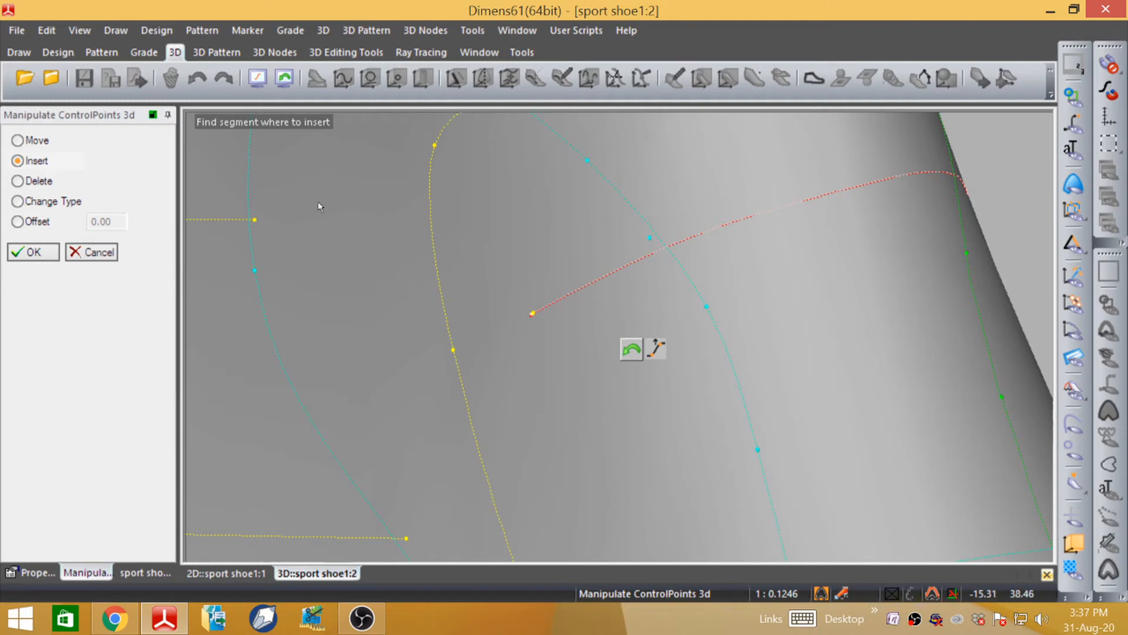
left_click(638, 261)
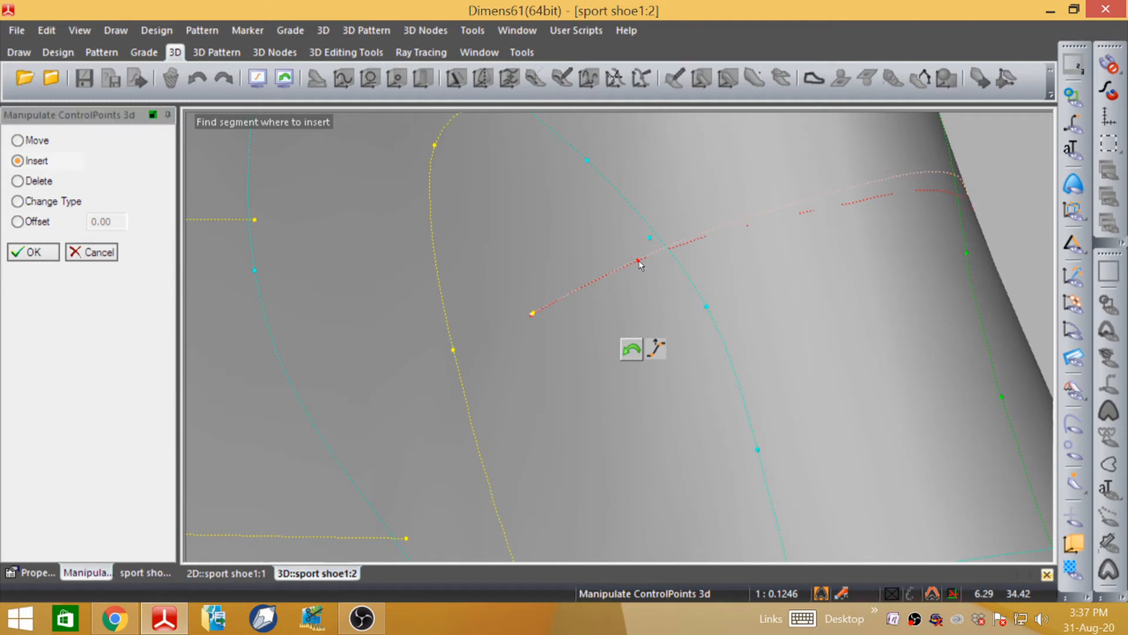
left_click(639, 262)
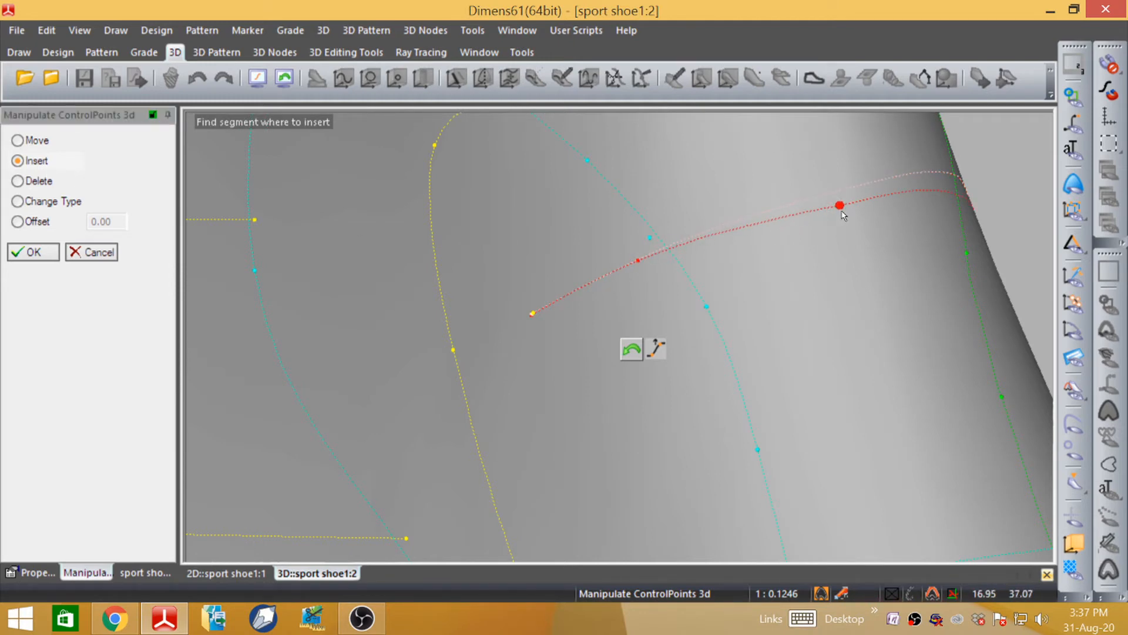
left_click(674, 265)
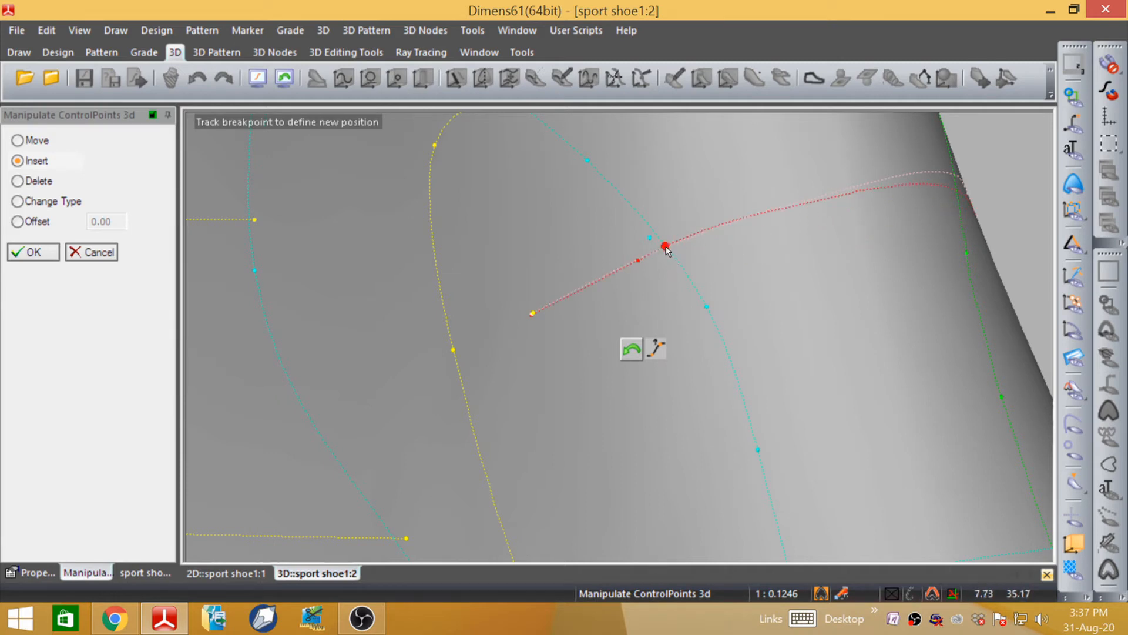
left_click(665, 247)
- Insert control points in the same lace line at mid-instep, at the green line crossing, and just before the far eyelet point
middle_click_drag(666, 247, 511, 266)
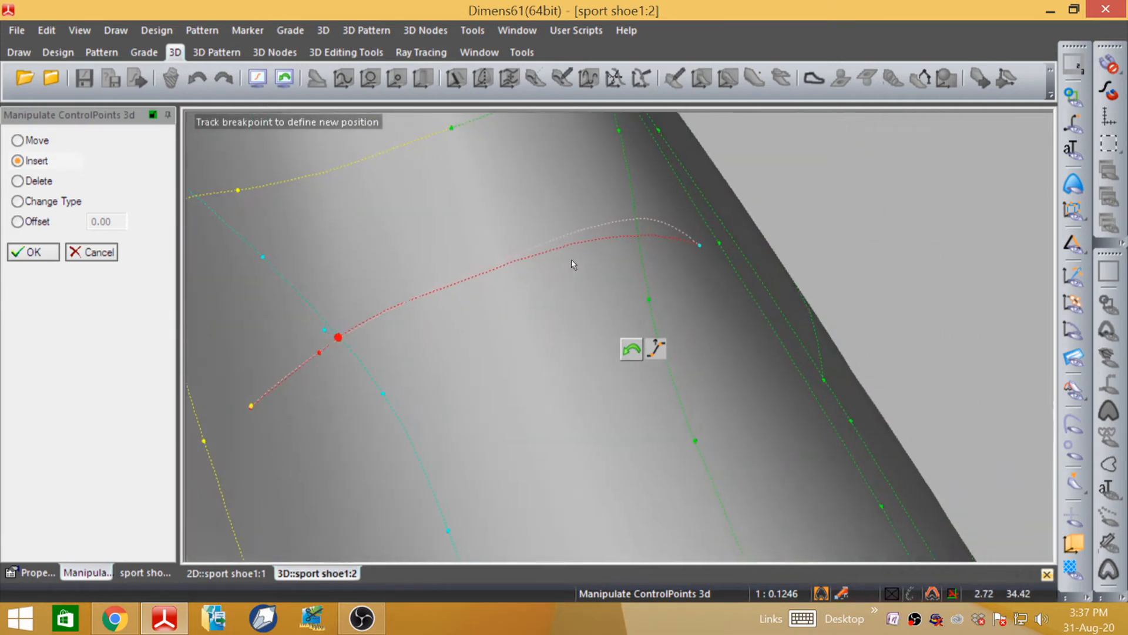
left_click(468, 275)
left_click(468, 267)
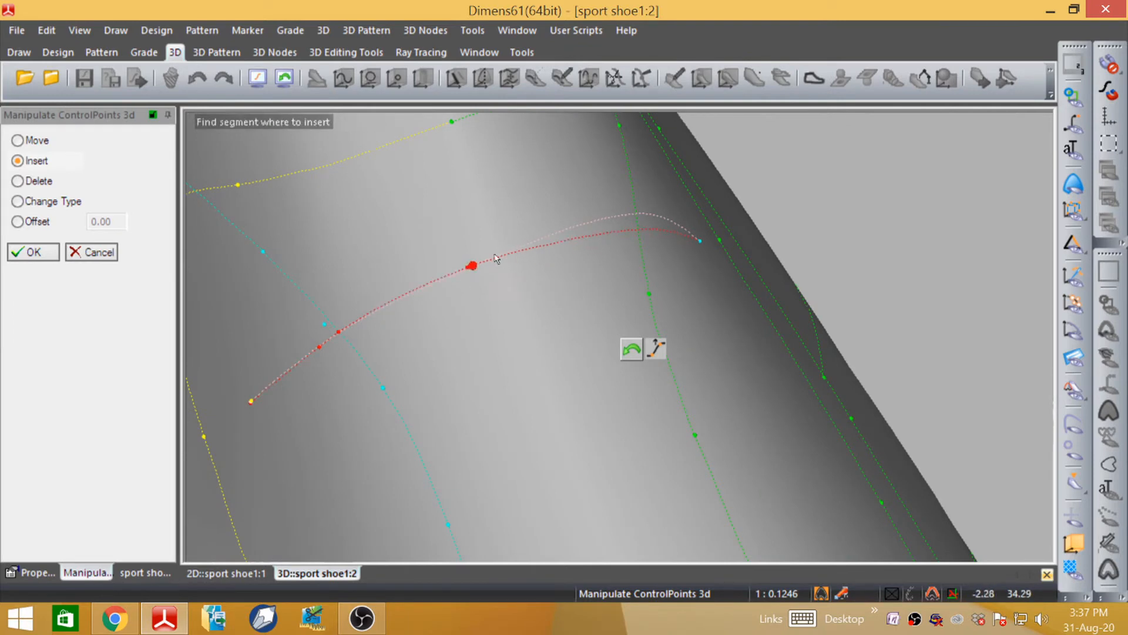
left_click(640, 230)
left_click(643, 218)
middle_click_drag(660, 227, 581, 246)
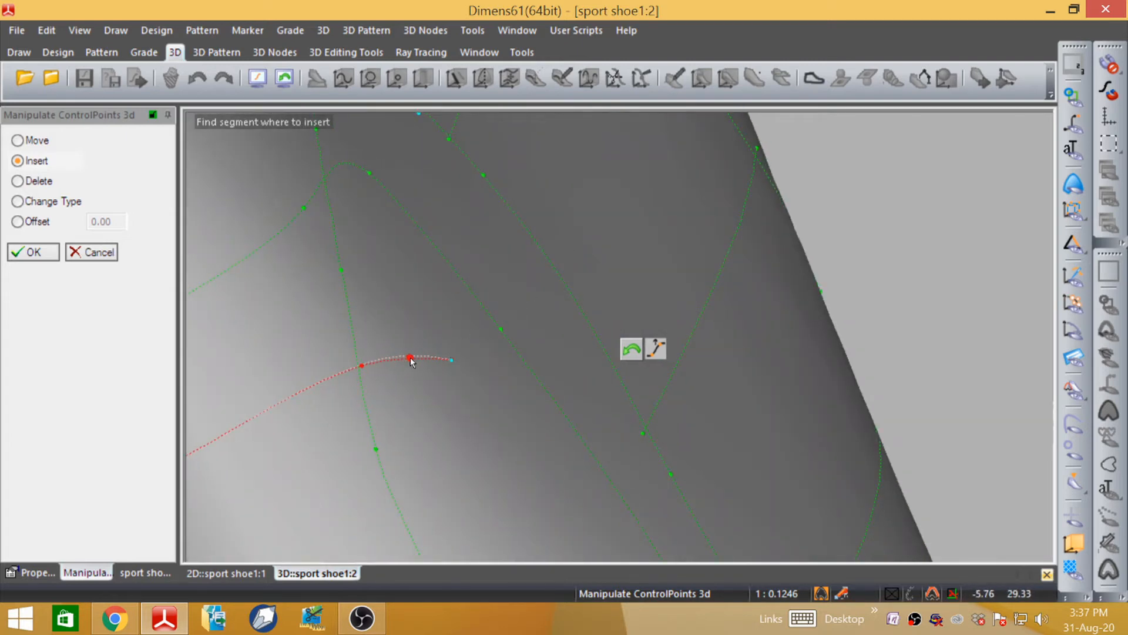
left_click(410, 357)
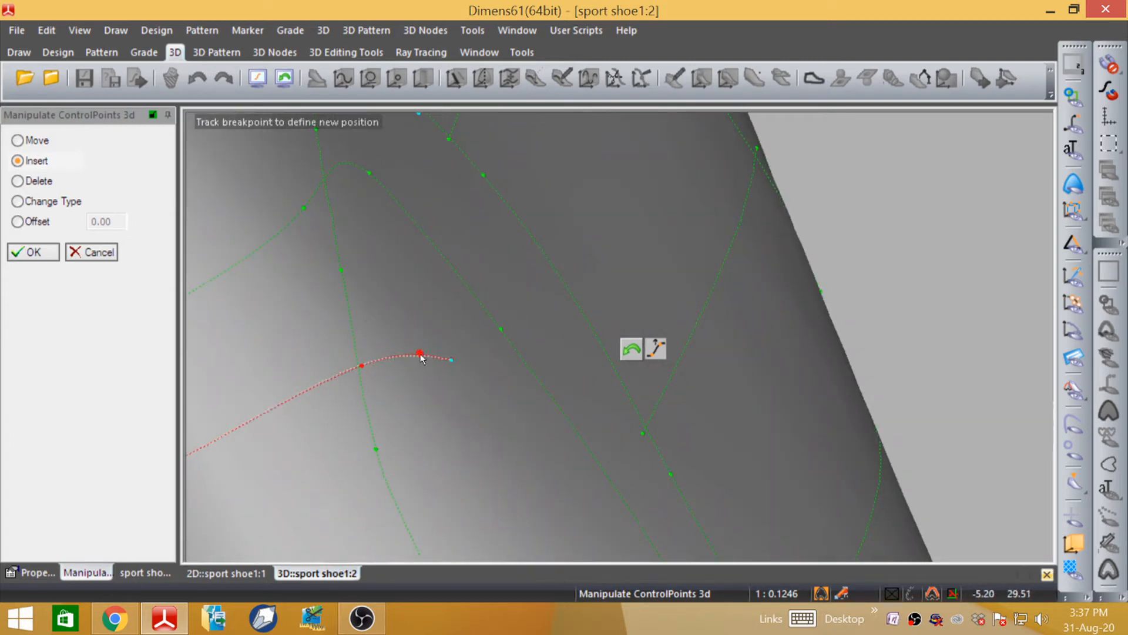
left_click(421, 359)
- Insert three control points in the second lace line, near its yellow eyelet point, at the cyan line crossing, and towards mid-instep
scroll(631, 129, "down", 5)
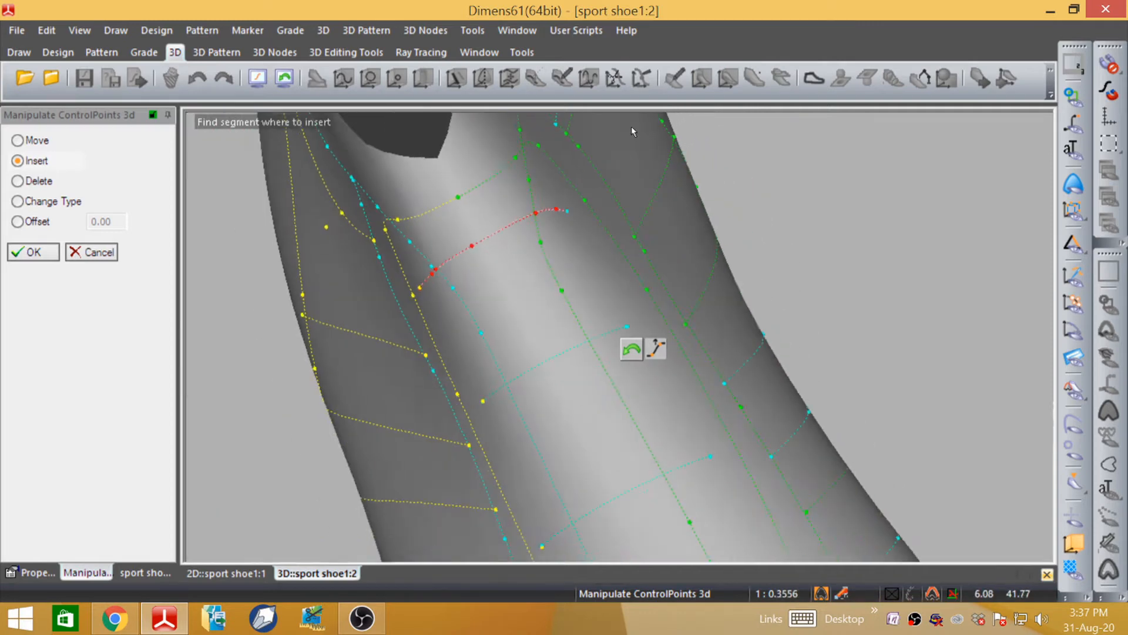
middle_click_drag(594, 315, 592, 253)
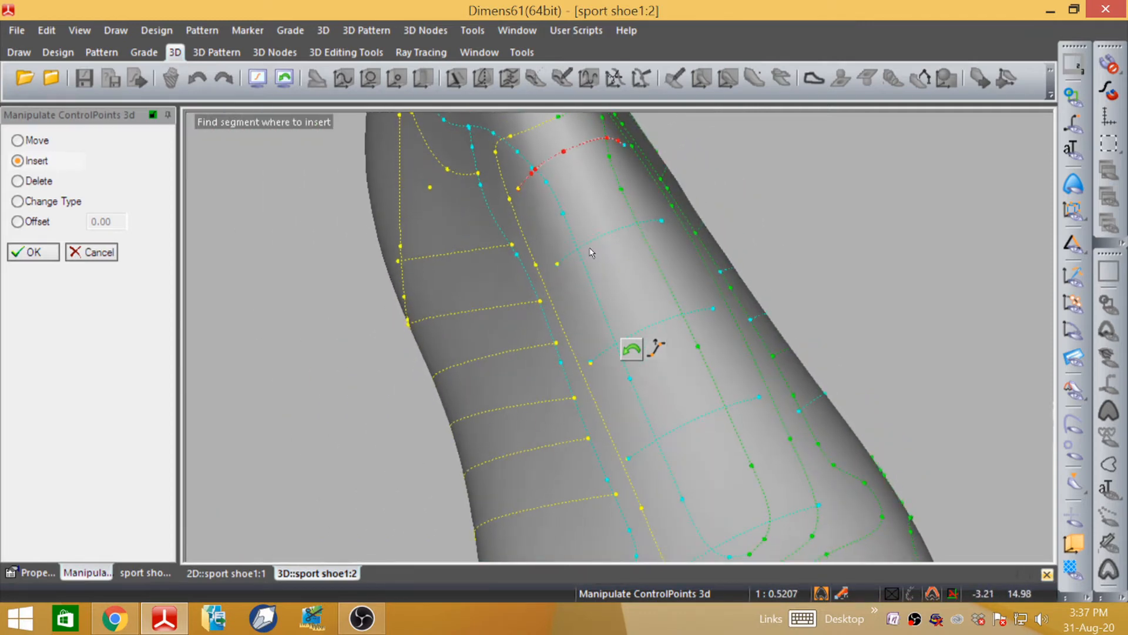
scroll(592, 252, "up", 5)
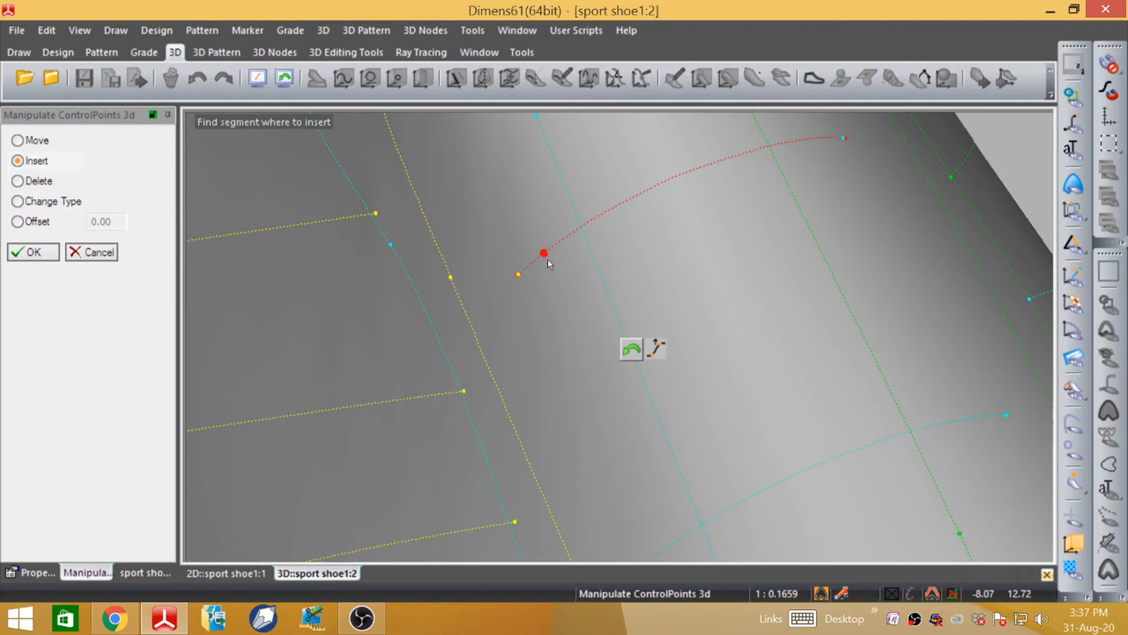
left_click(548, 259)
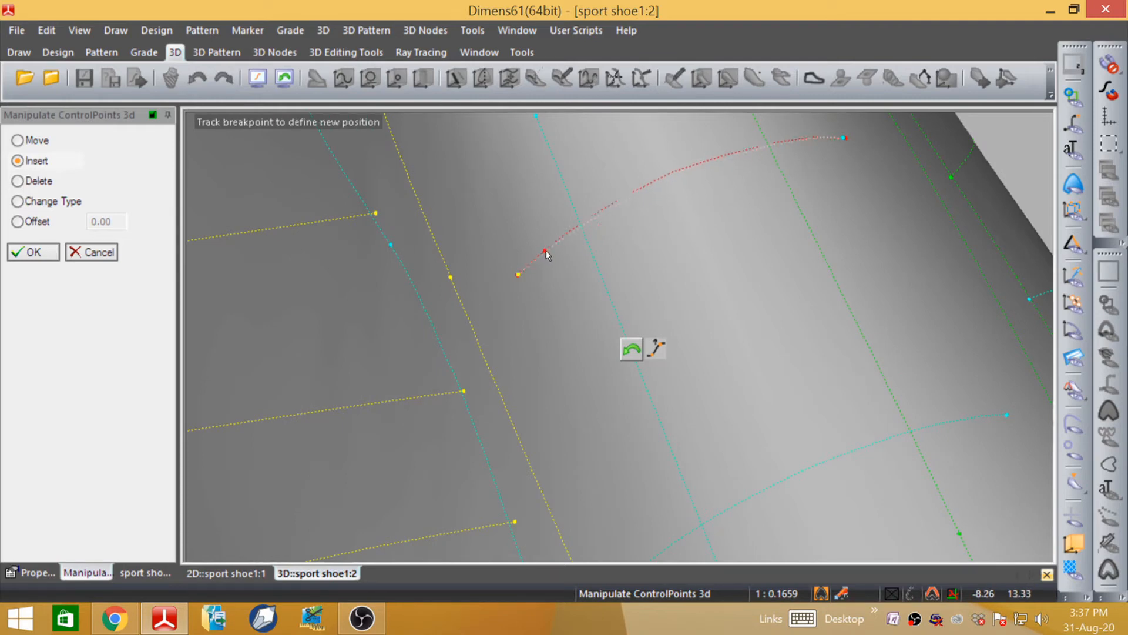
left_click(546, 255)
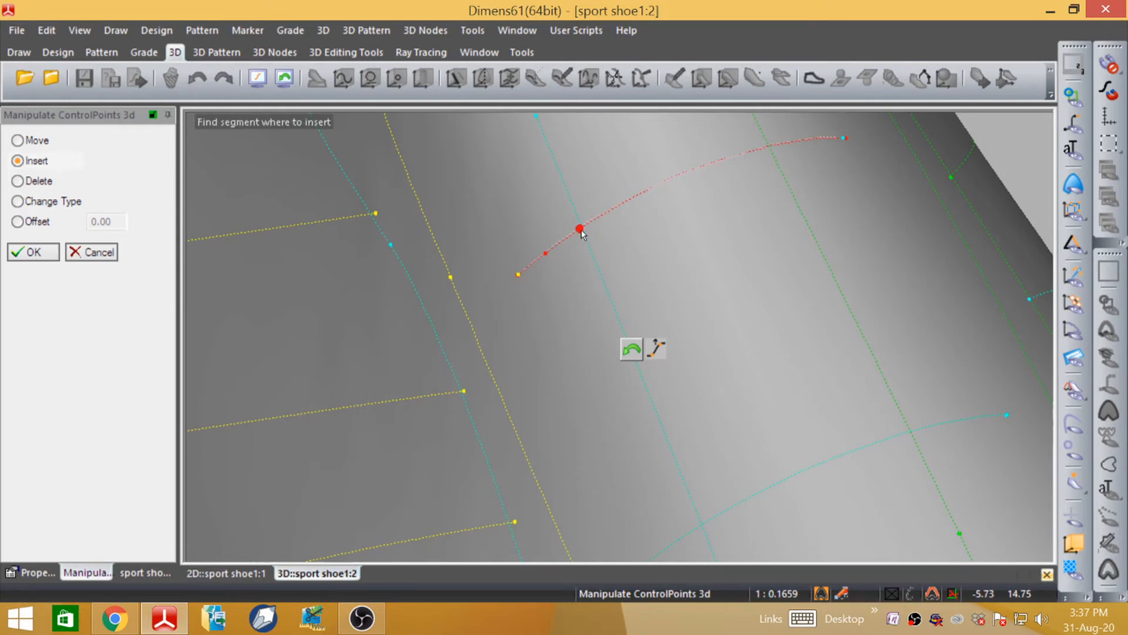
left_click(581, 232)
left_click(581, 231)
left_click(671, 179)
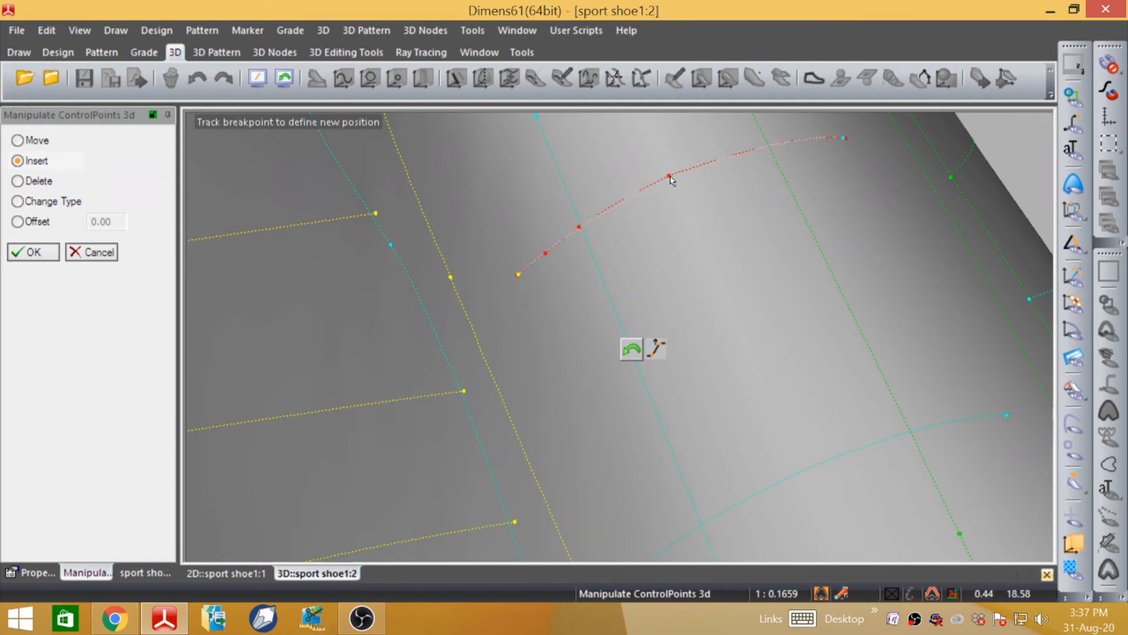
left_click(659, 183)
- Insert two control points in the second lace line, at the green line crossing and near the far eyelet point
middle_click_drag(658, 183, 518, 219)
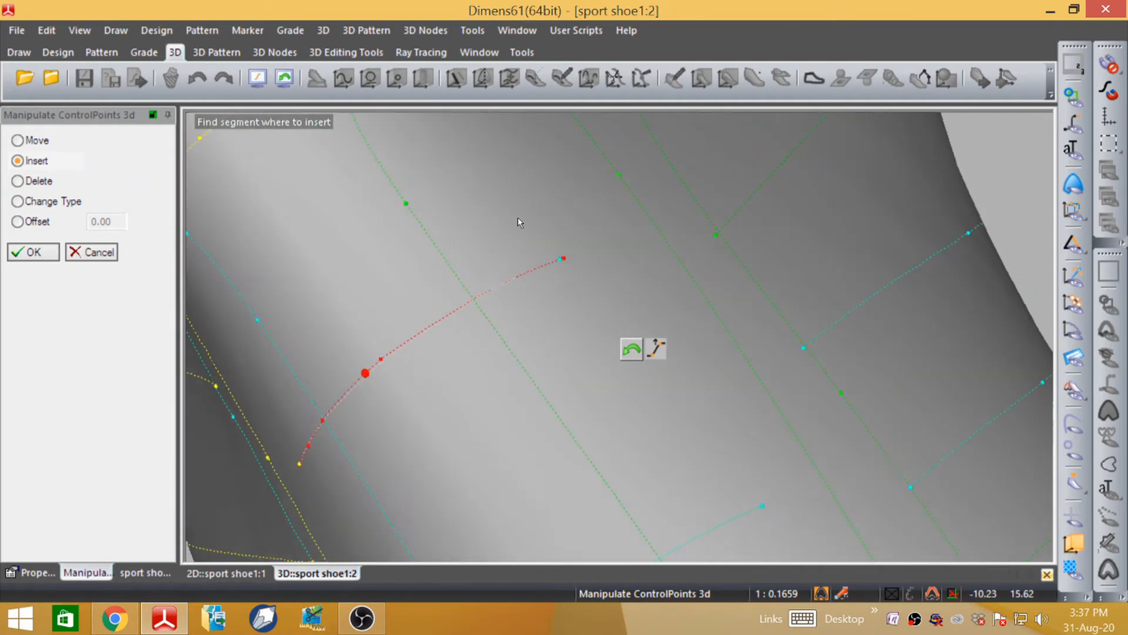
left_click(481, 308)
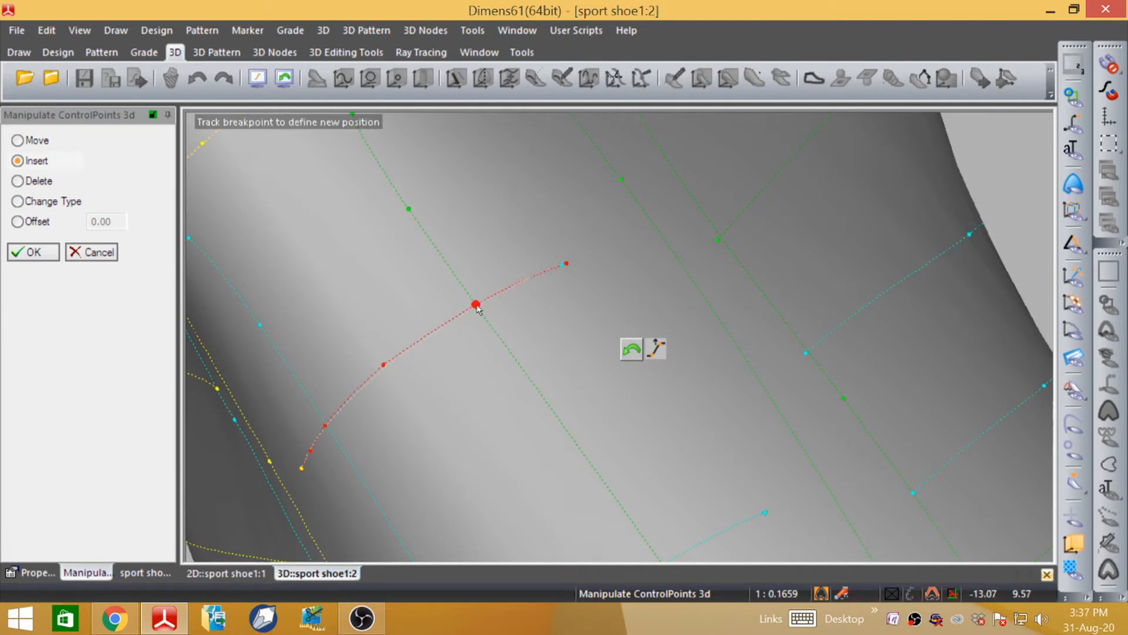
left_click(476, 304)
left_click(524, 282)
left_click(523, 281)
- Insert control points in the lace line nearest the toe, close to its yellow eyelet point and at the cyan line crossing
scroll(642, 168, "down", 6)
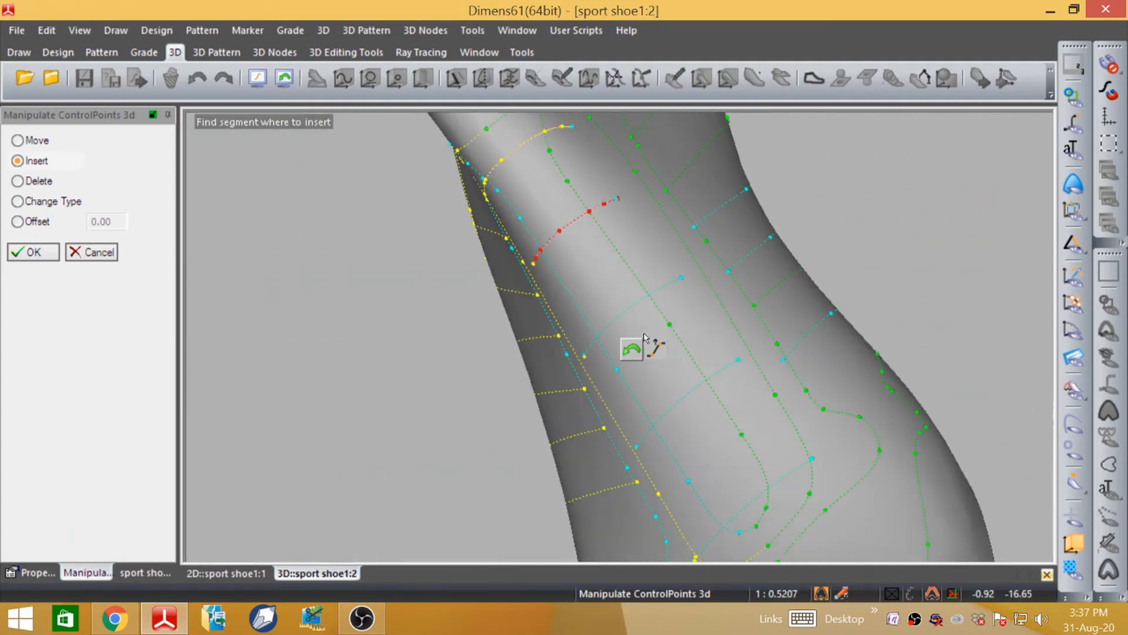
middle_click_drag(645, 336, 715, 223)
scroll(612, 400, "up", 6)
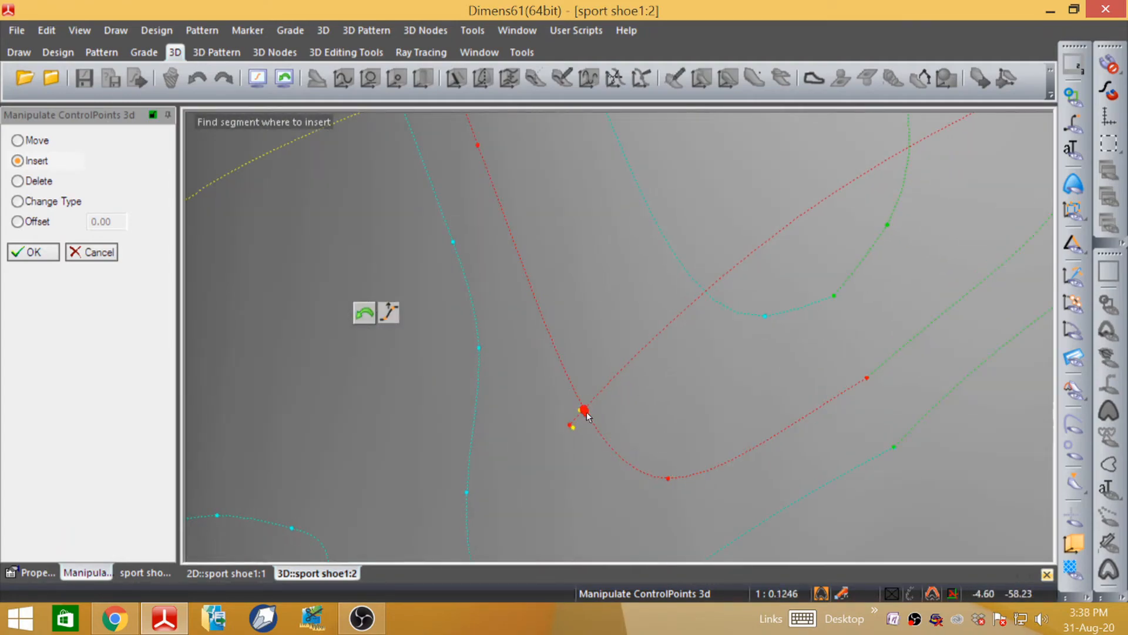
left_click(627, 366)
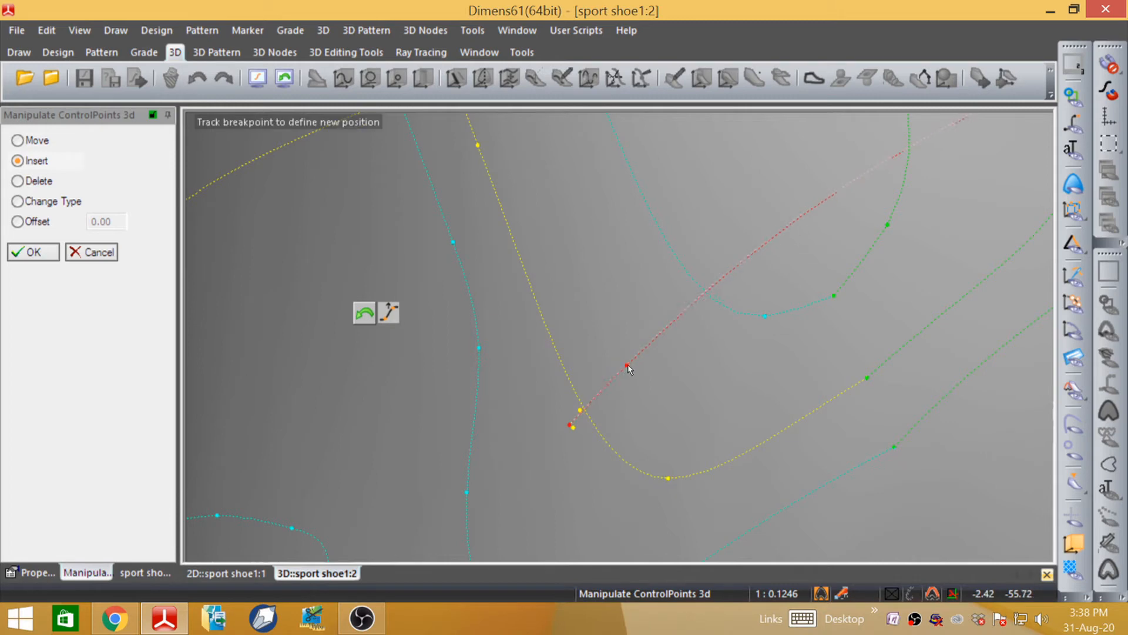
left_click(627, 366)
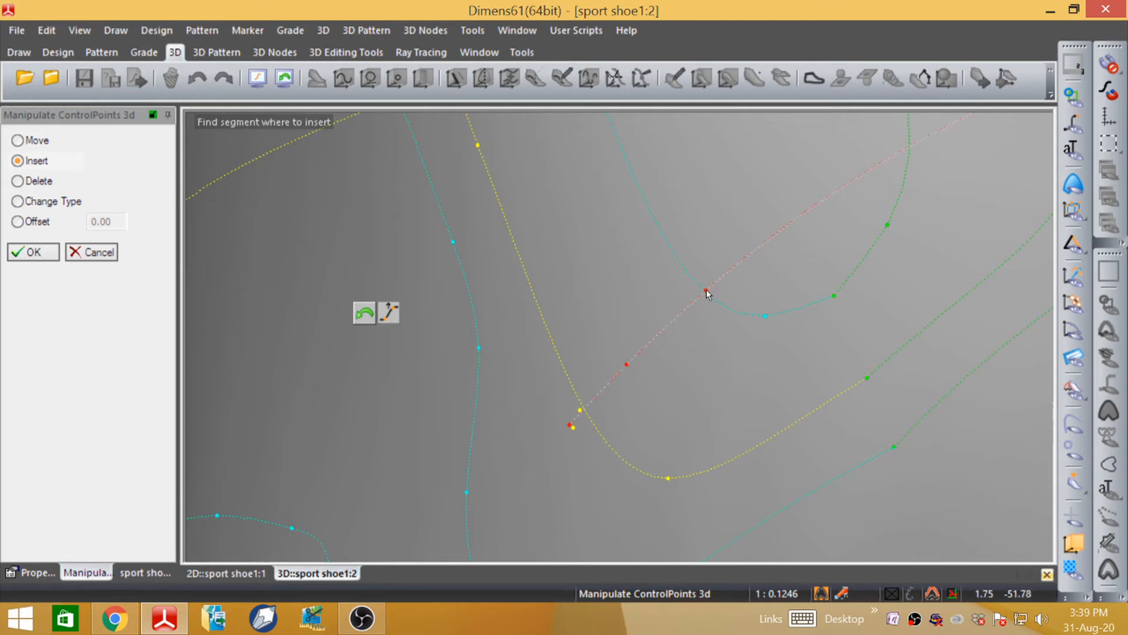
scroll(560, 360, "down", 2)
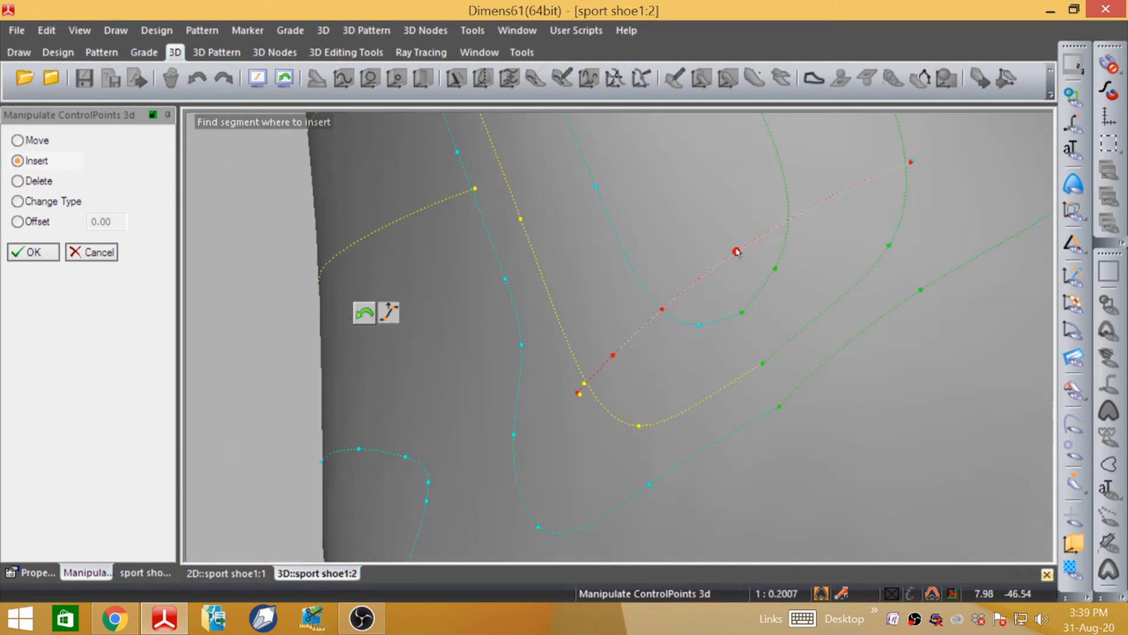
- Insert control points in the toe-end lace line at mid-instep, at the inner green line crossing, and before the far eyelet point
left_click(719, 264)
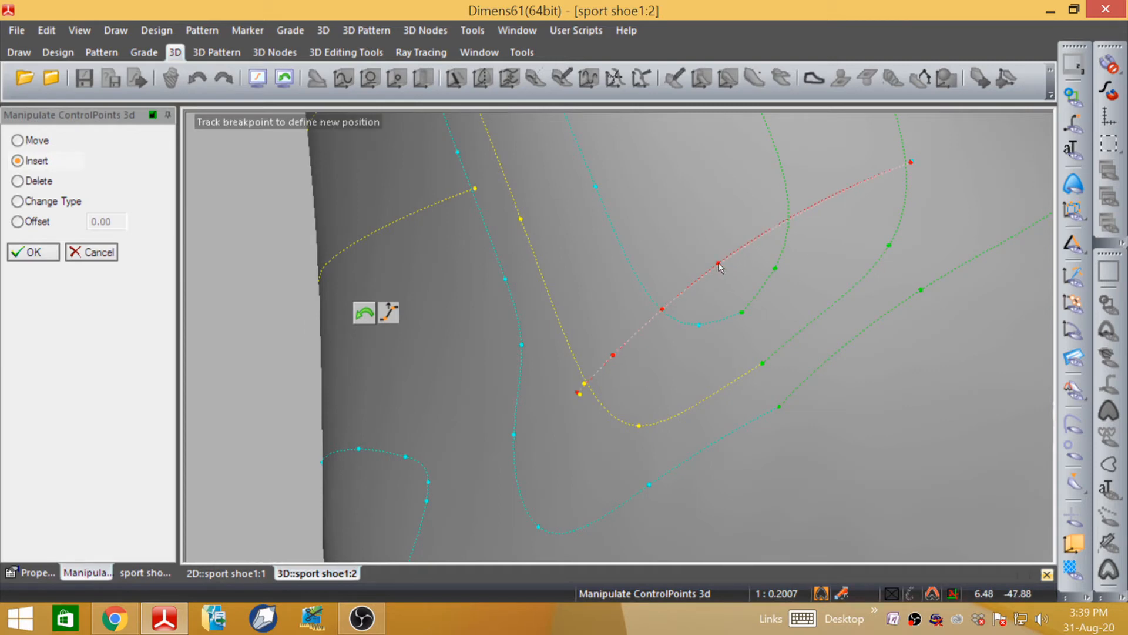
left_click(717, 266)
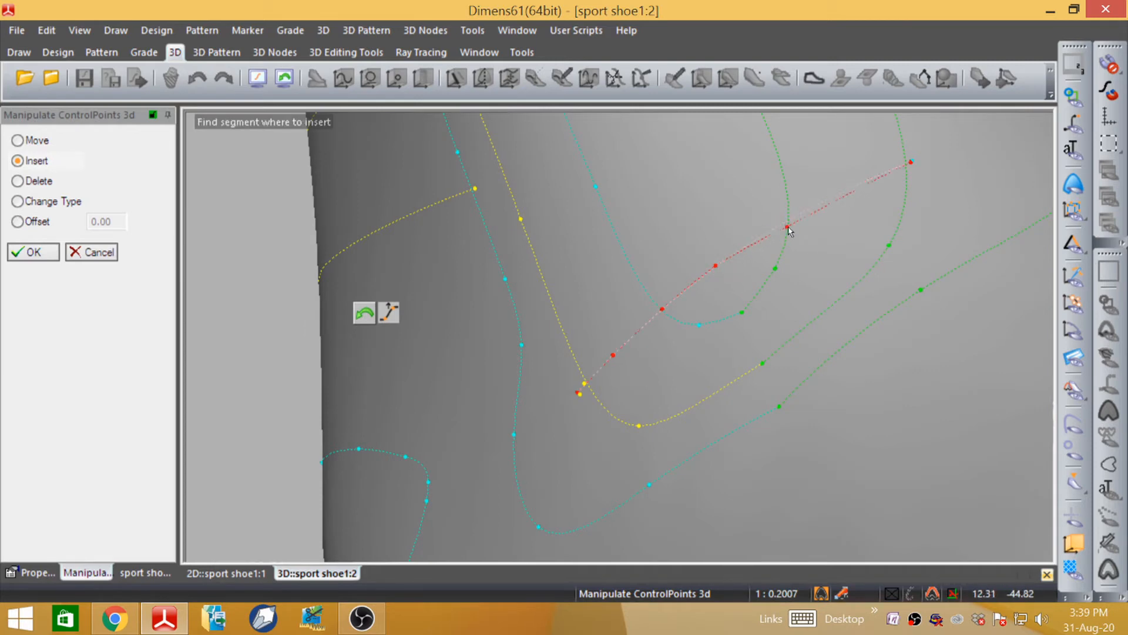
left_click(790, 223)
left_click(790, 223)
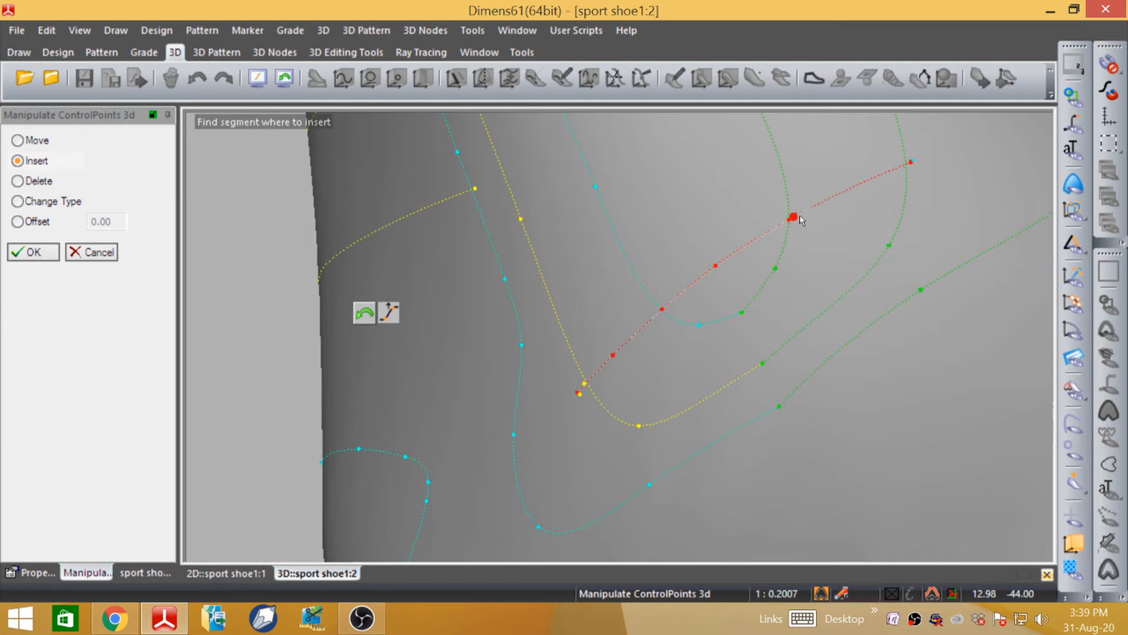
left_click(860, 190)
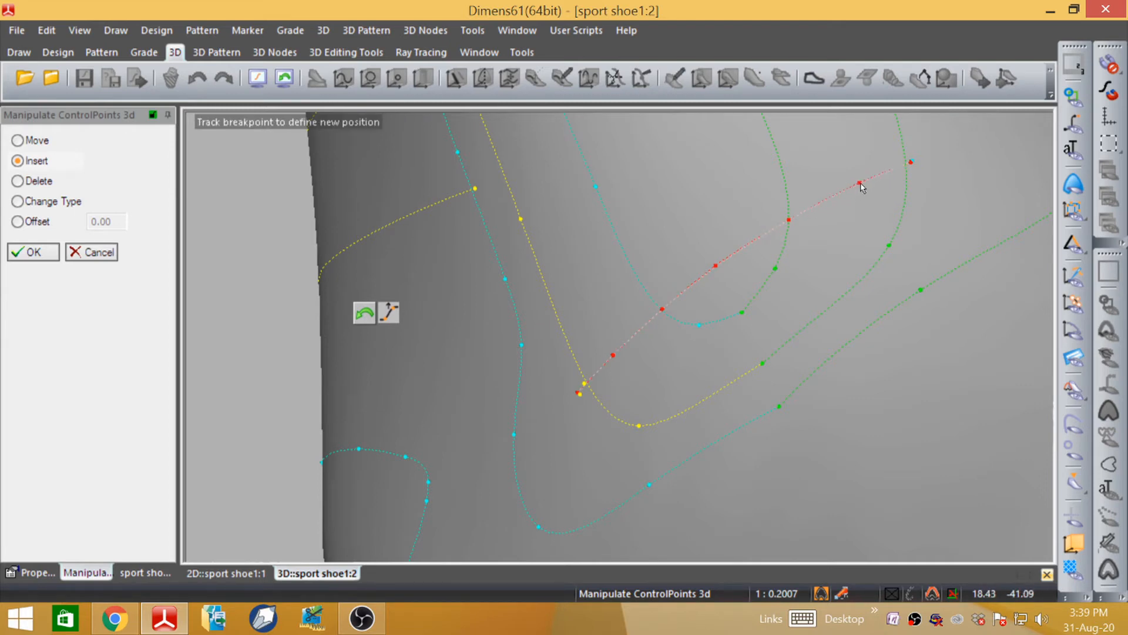
left_click(861, 188)
left_click(36, 253)
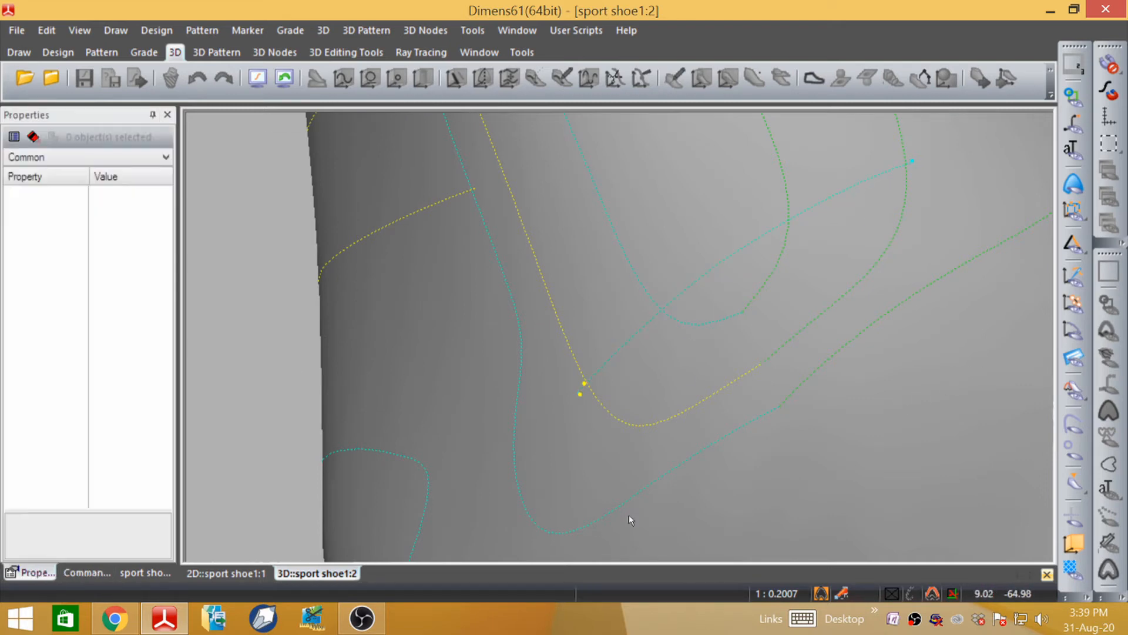
- Offset the control point nearest the yellow eyelet point by 6.00 on the second lace line from the ankle
scroll(748, 411, "down", 6)
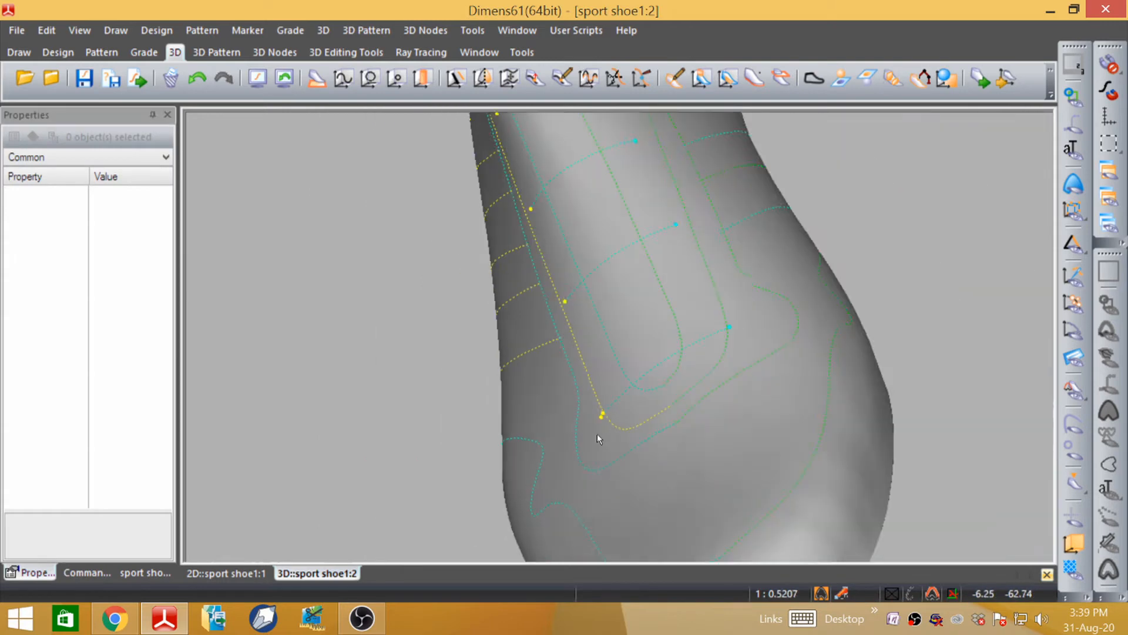
scroll(496, 217, "up", 7)
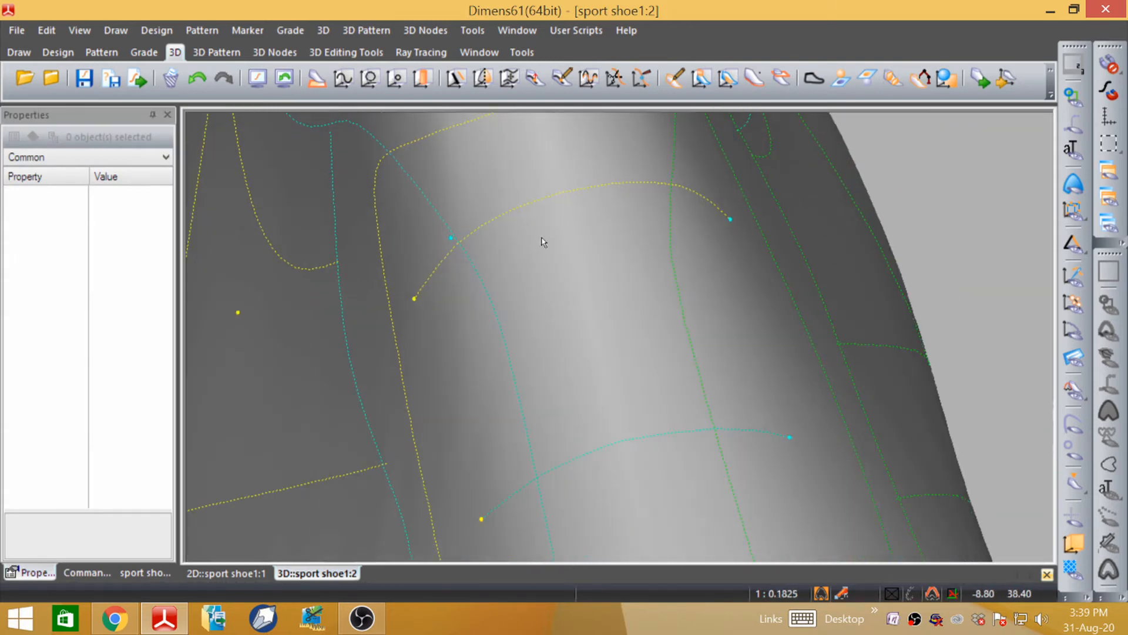
scroll(543, 232, "down", 2)
scroll(550, 221, "up", 2)
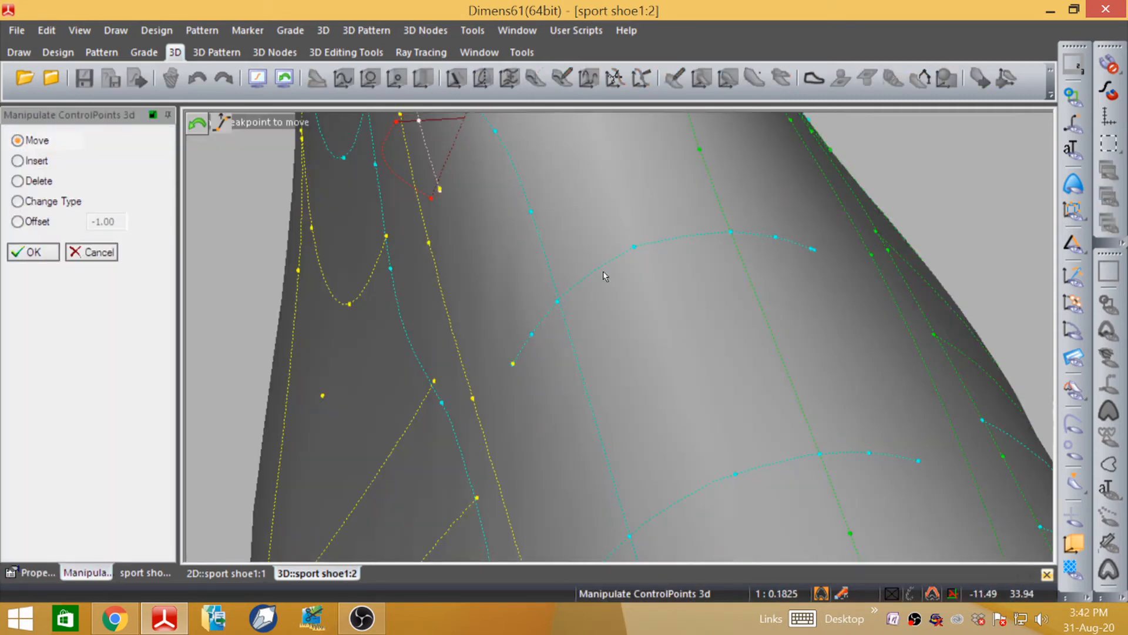
scroll(605, 276, "down", 3)
scroll(623, 274, "up", 2)
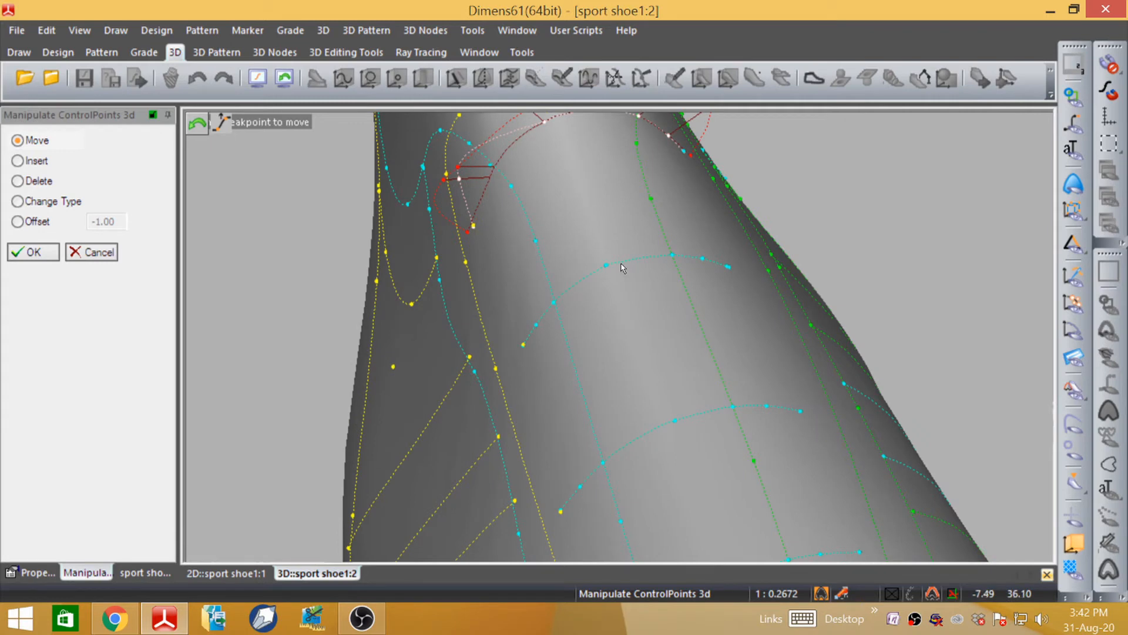
left_click(622, 265)
left_click(606, 265)
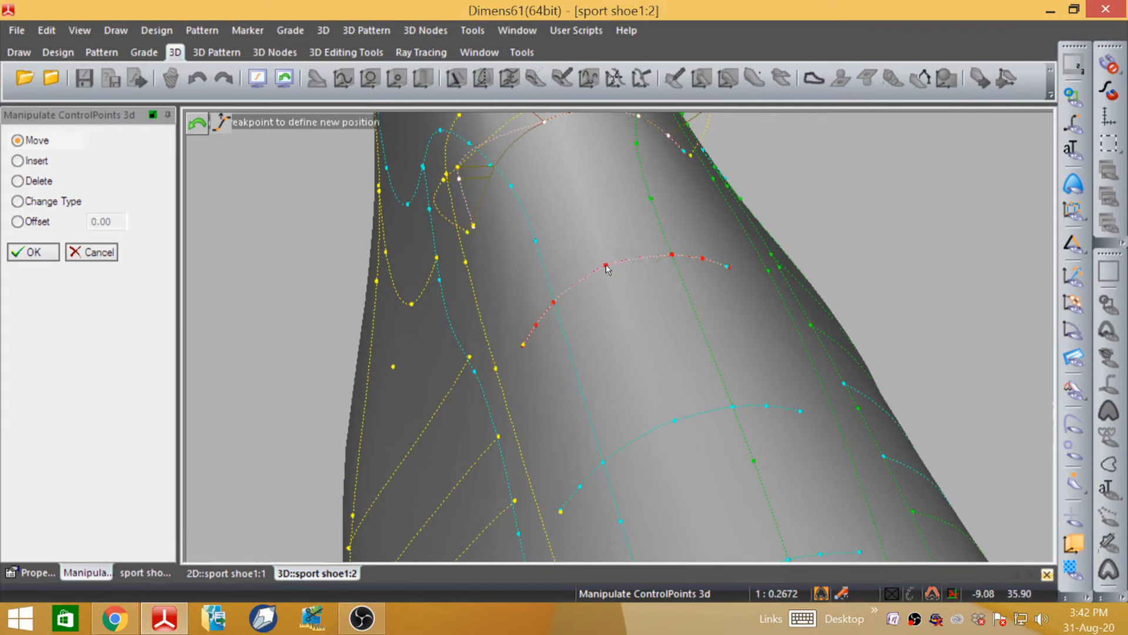
left_click(18, 222)
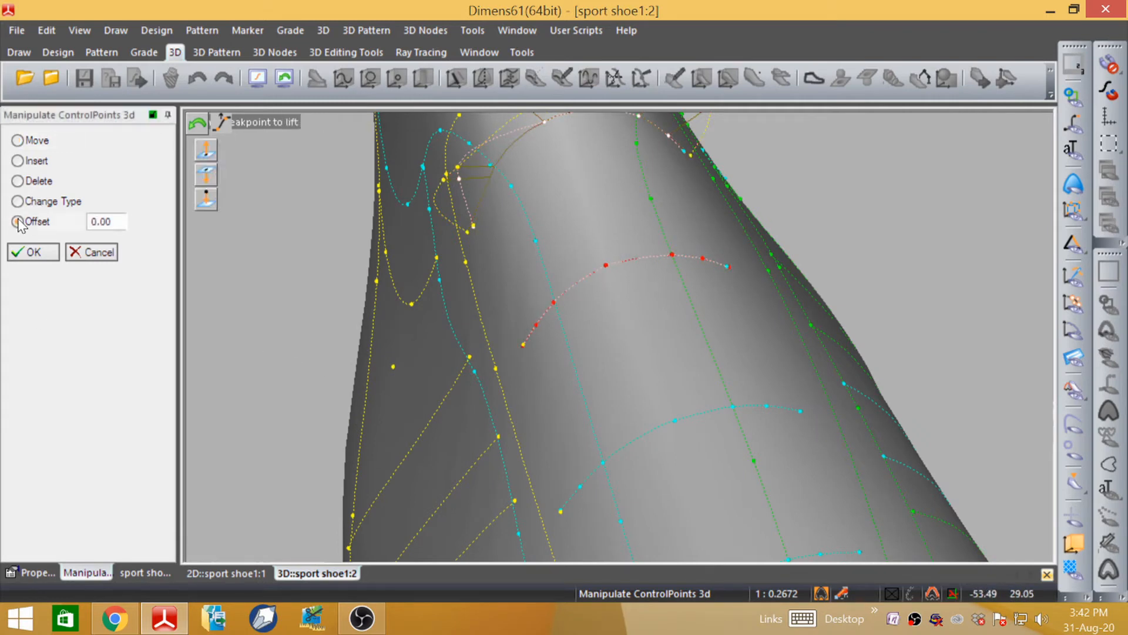
left_click(536, 324)
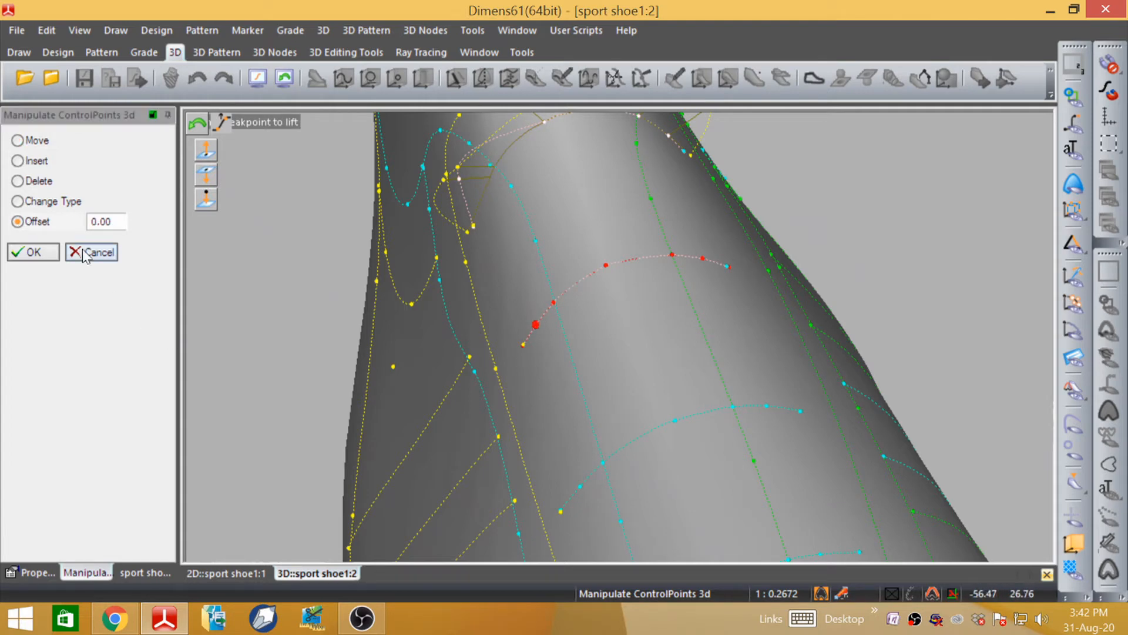
left_click_drag(114, 222, 76, 222)
type("7.5")
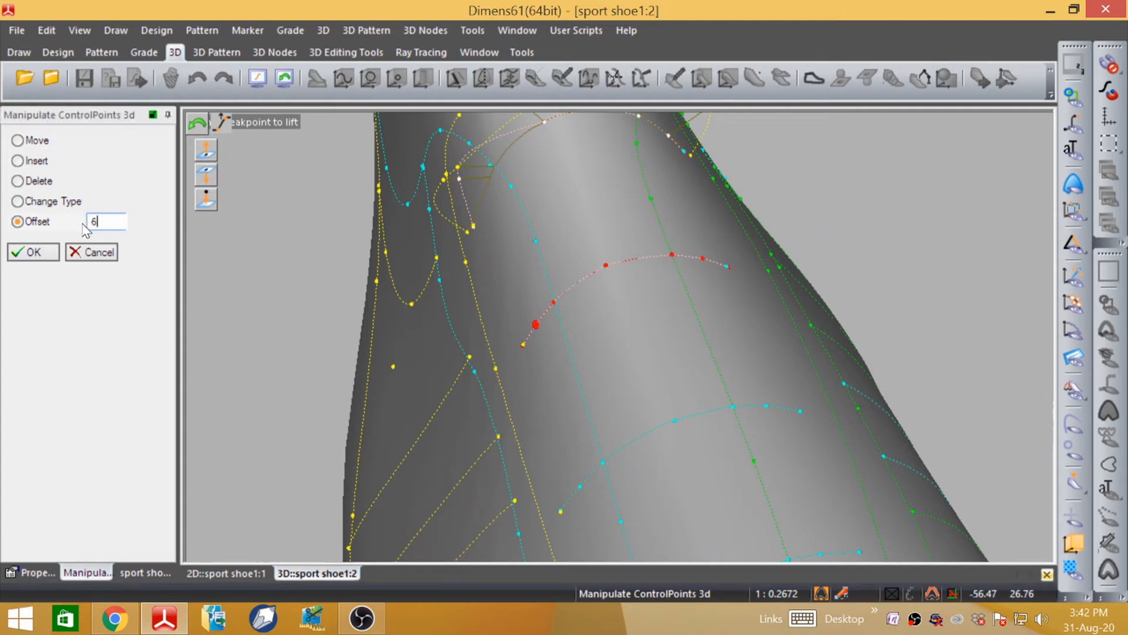
key("Return")
type("6")
key("Return")
- Offset the same lace line's control points at the cyan line crossing and at mid-instep by 6.00 each
left_click(554, 302)
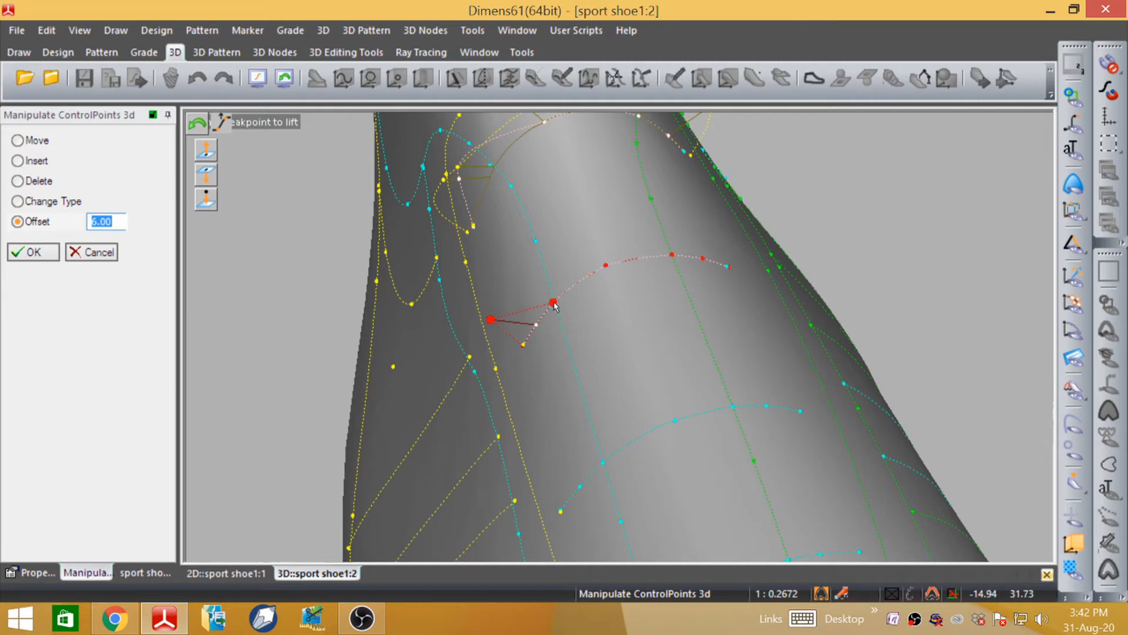
left_click(107, 221)
left_click_drag(108, 221, 86, 223)
type("6")
key("Return")
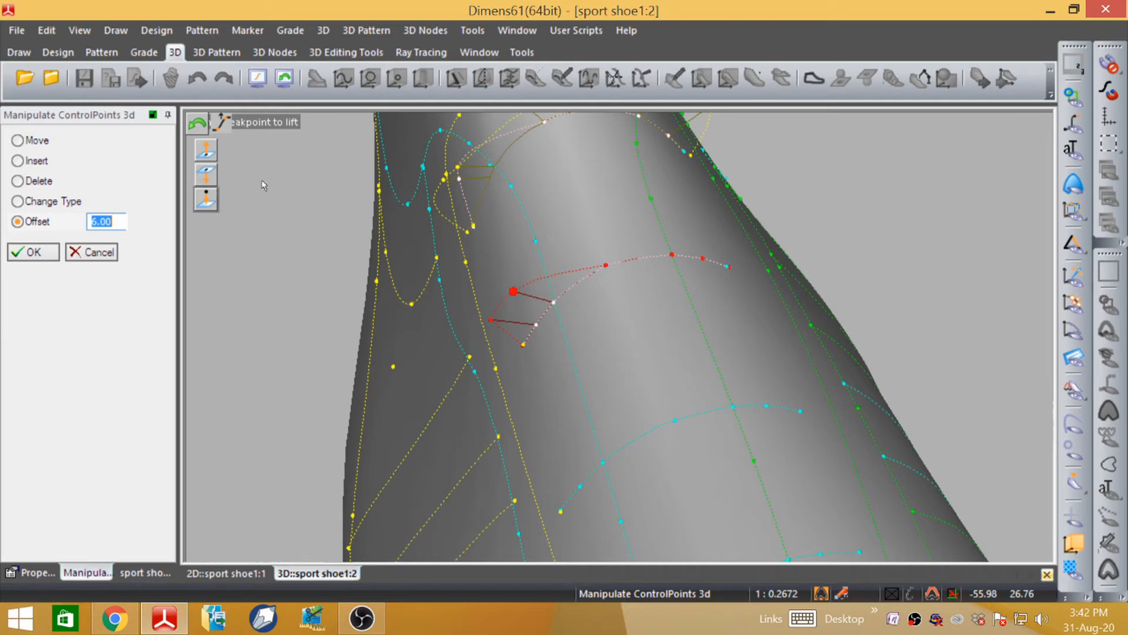
left_click(606, 265)
left_click_drag(105, 221, 75, 219)
type("6")
key("Return")
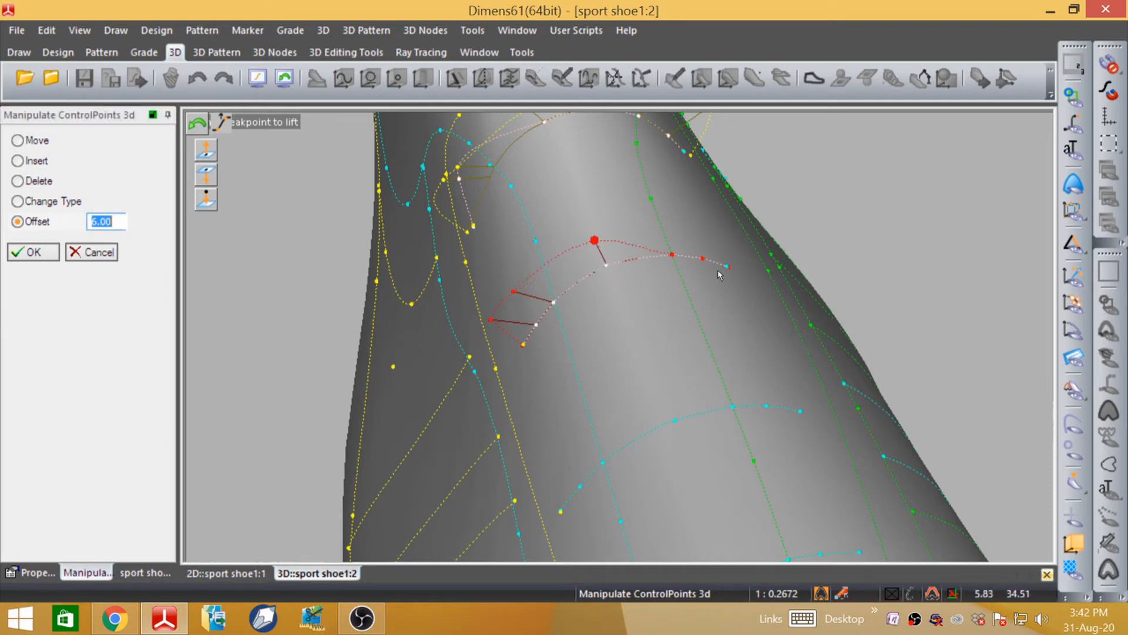
- Offset the same lace line's control points at the green line crossing and just before the far eyelet point by 6.00 each
left_click(672, 253)
left_click_drag(113, 222, 93, 222)
type("6")
key("Return")
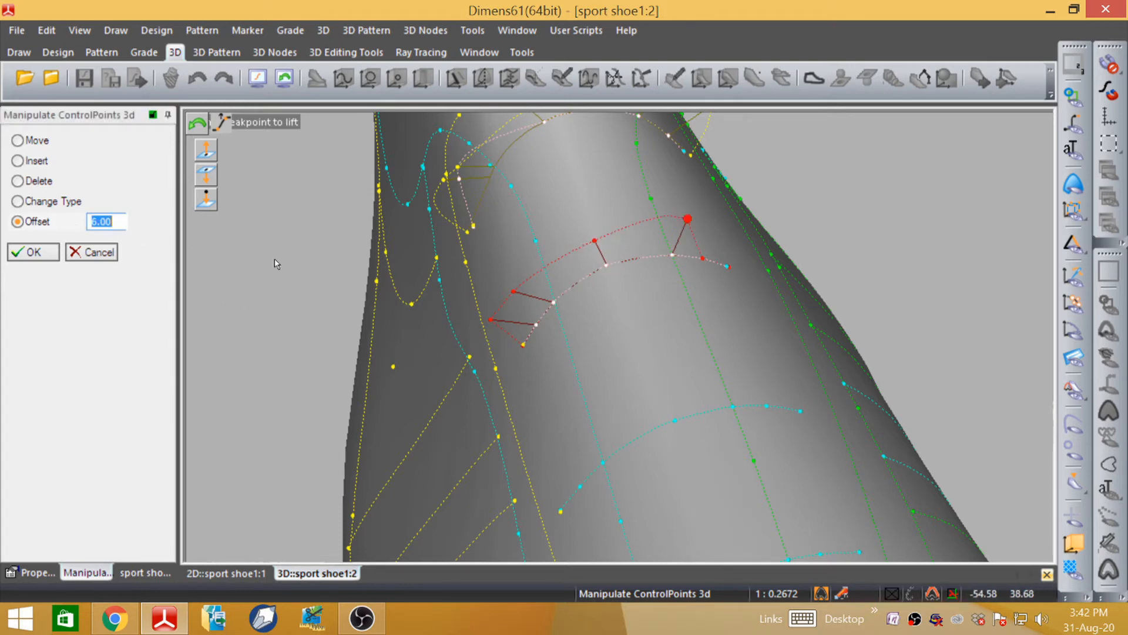
left_click(703, 261)
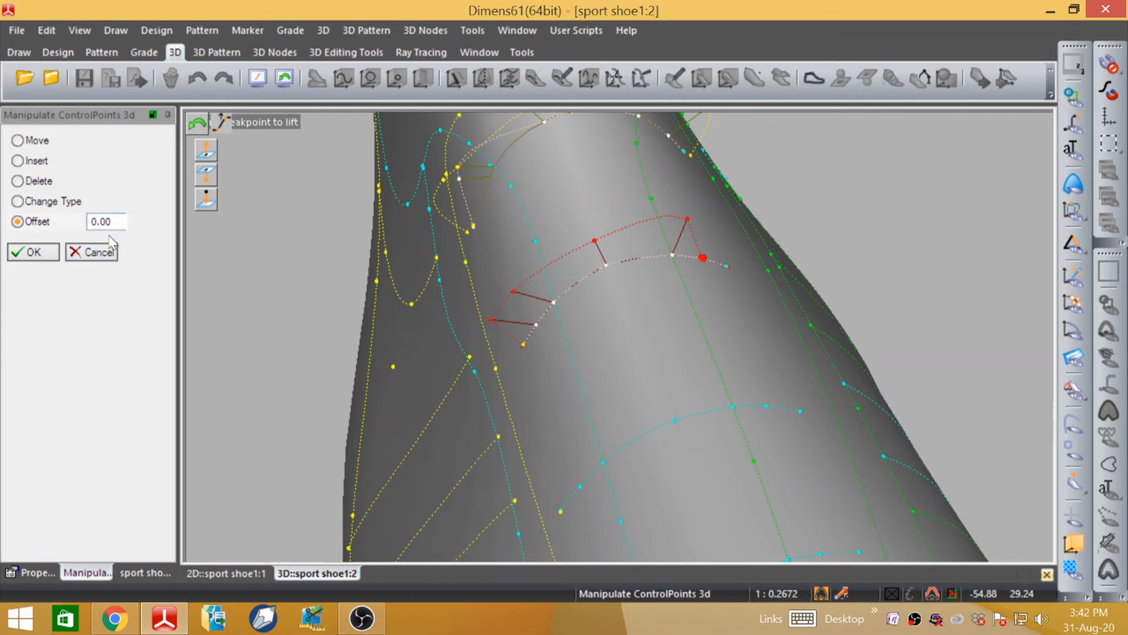
left_click_drag(111, 221, 79, 226)
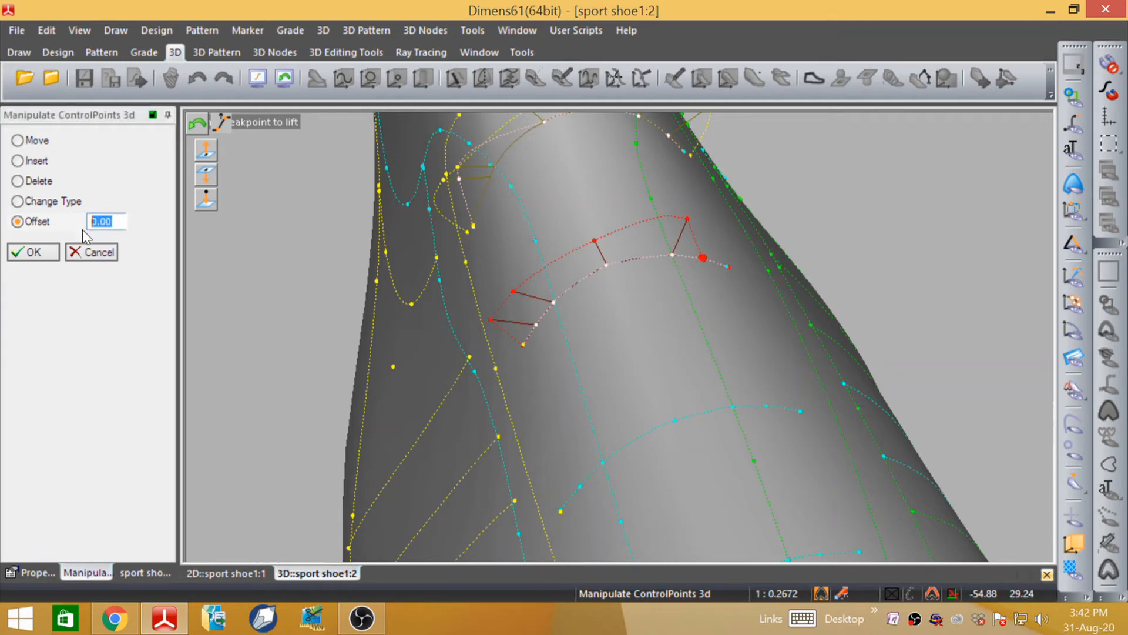
type("6")
key("Return")
- Check the raised lace against the textured shoe and move its end point slightly outward past the yellow eyelet point
left_click(1075, 184)
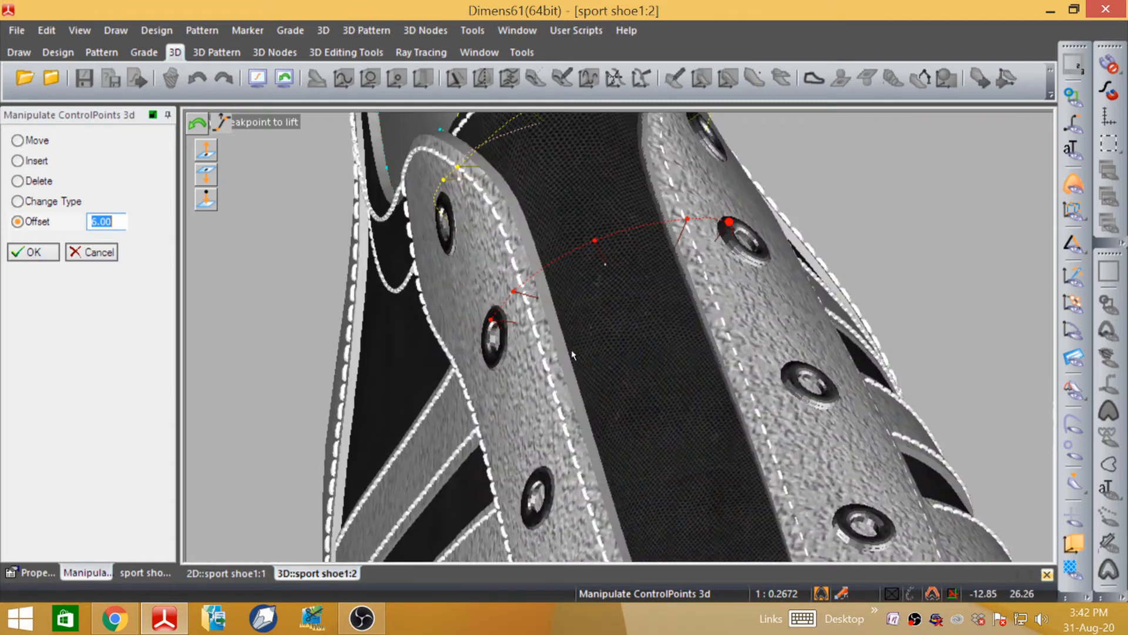
scroll(689, 312, "up", 3)
middle_click_drag(689, 312, 602, 337)
middle_click_drag(729, 284, 757, 263)
left_click(1074, 185)
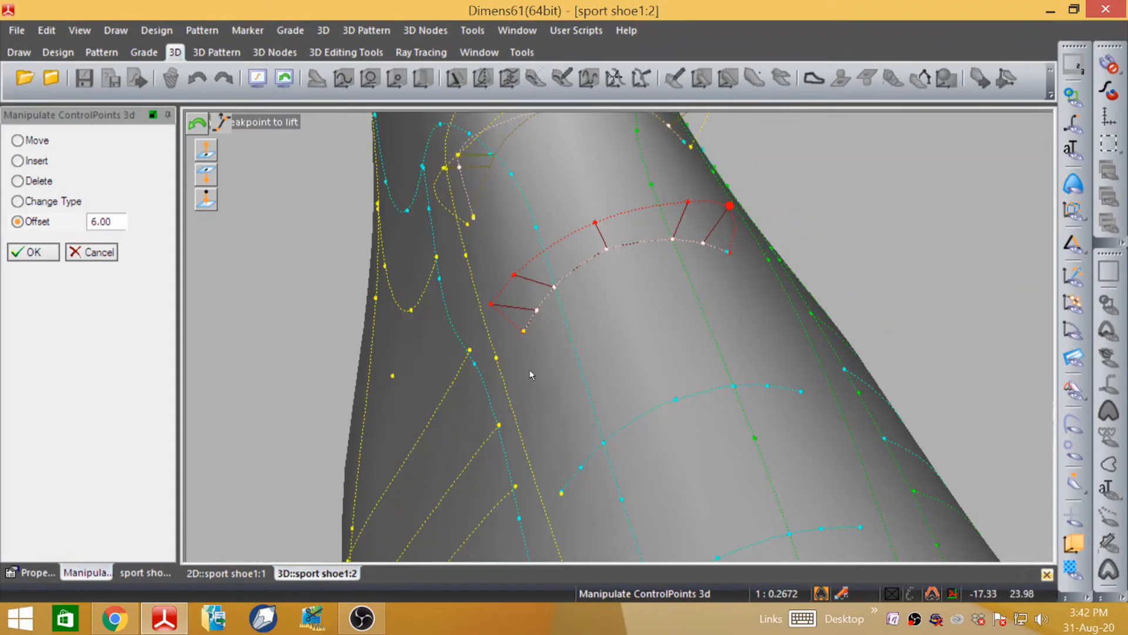
middle_click_drag(529, 383, 600, 256)
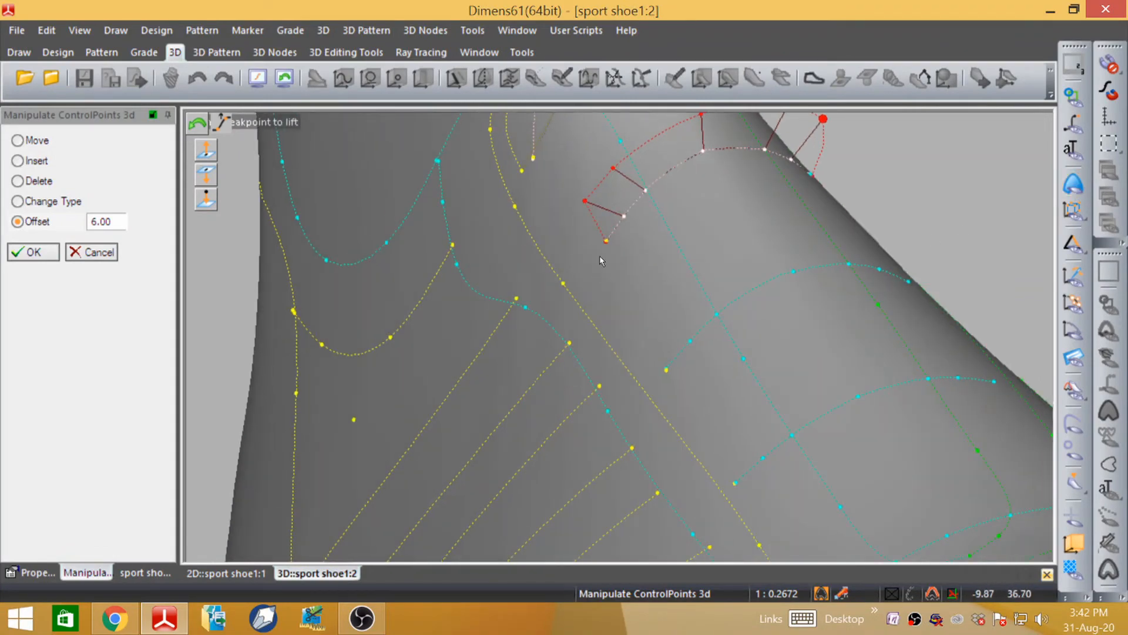
left_click(18, 140)
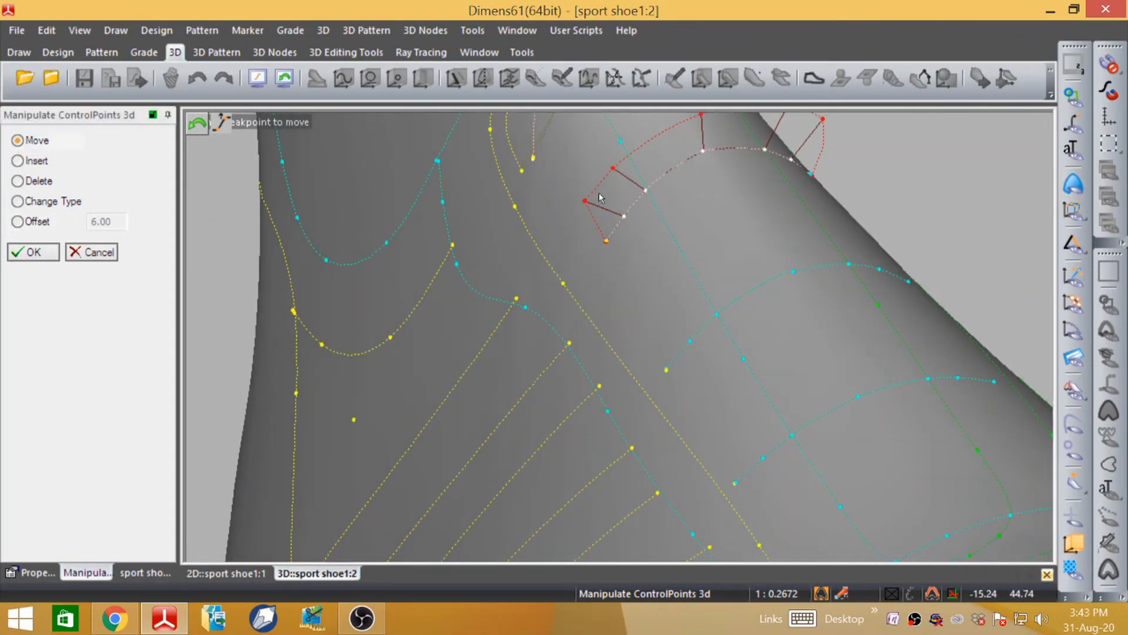
left_click(605, 242)
left_click(598, 255)
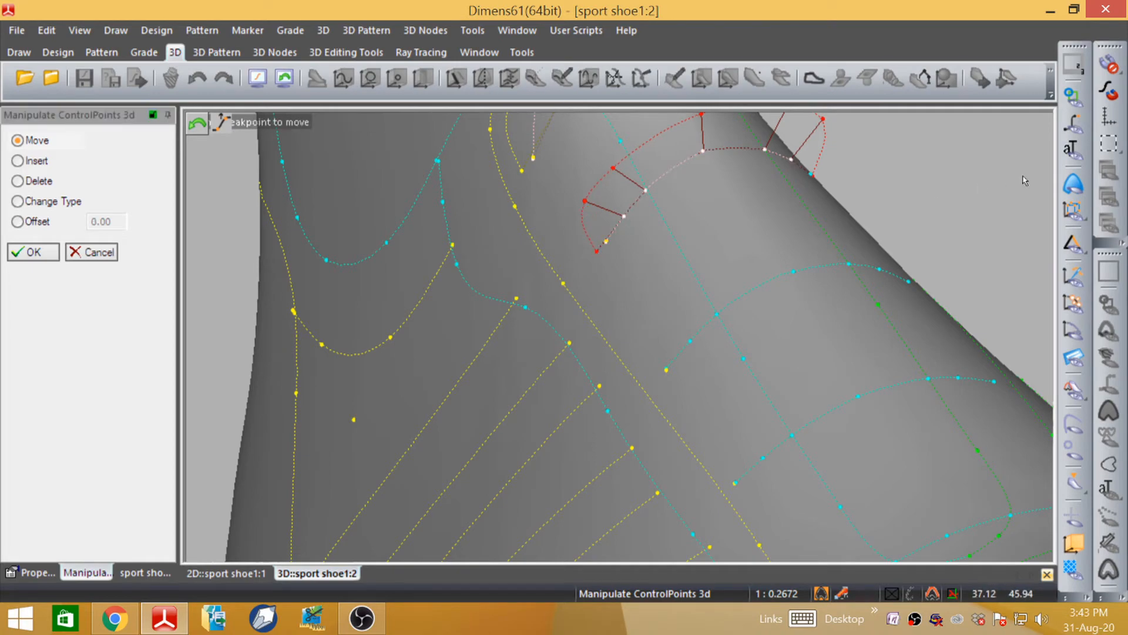
- Check the lace's opposite end on the textured shoe and move that end point outward past its cyan eyelet point
left_click(1074, 184)
middle_click_drag(669, 228, 418, 275)
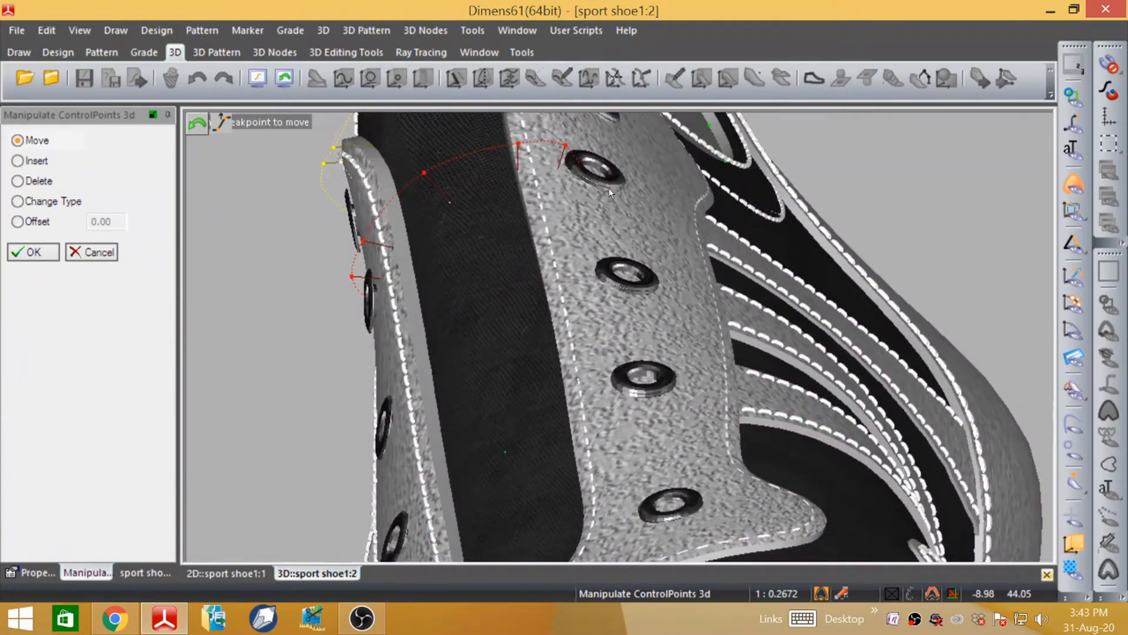
middle_click_drag(640, 195, 614, 262)
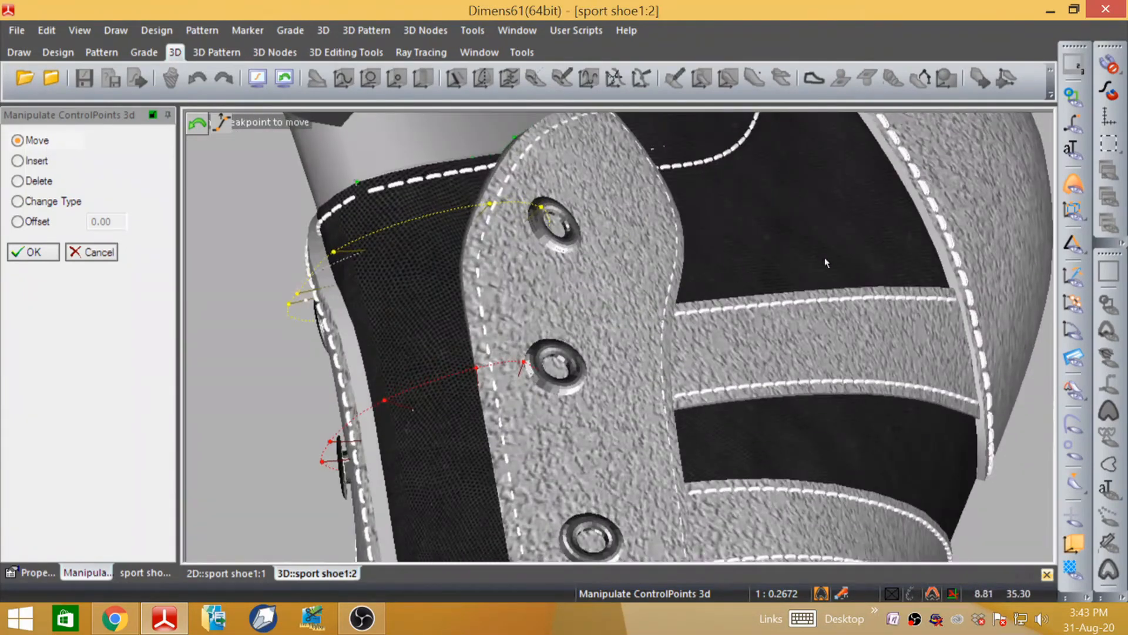
left_click(1073, 186)
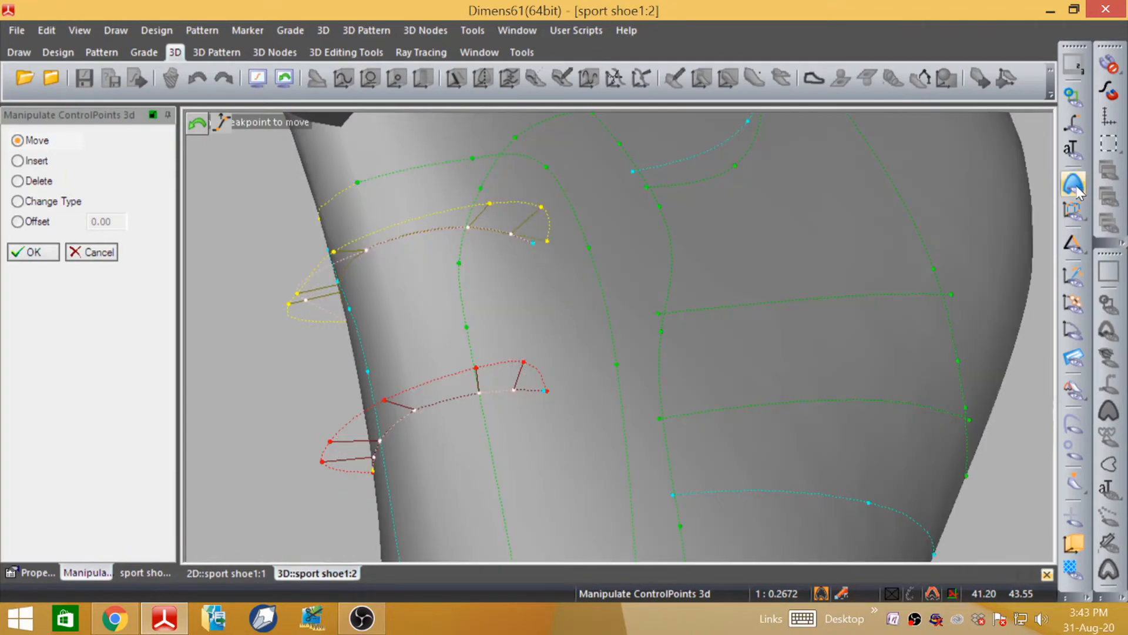
left_click(551, 393)
left_click(565, 390)
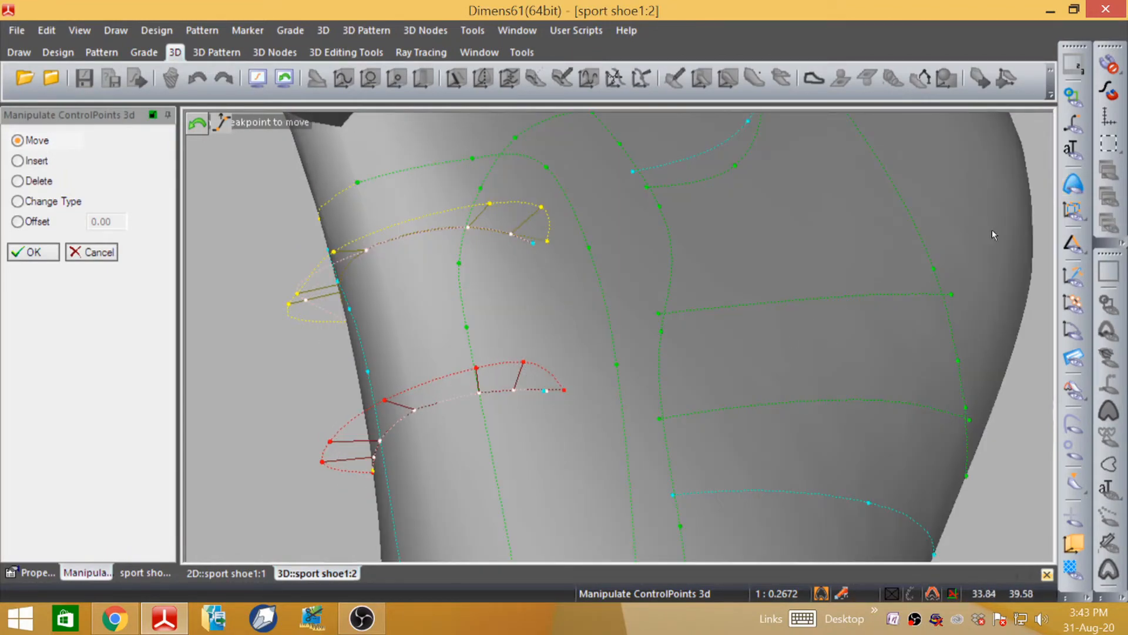
- Check the second lace line's end on the textured shoe and move that end point farther outward past its cyan eyelet point
left_click(1073, 186)
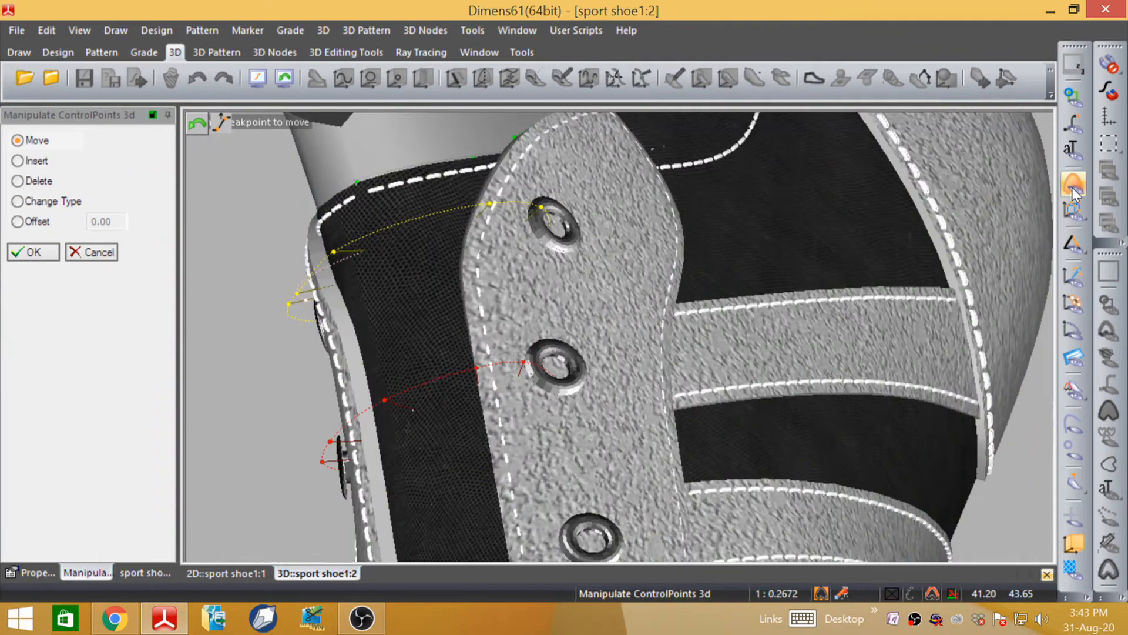
left_click(1073, 186)
left_click(564, 390)
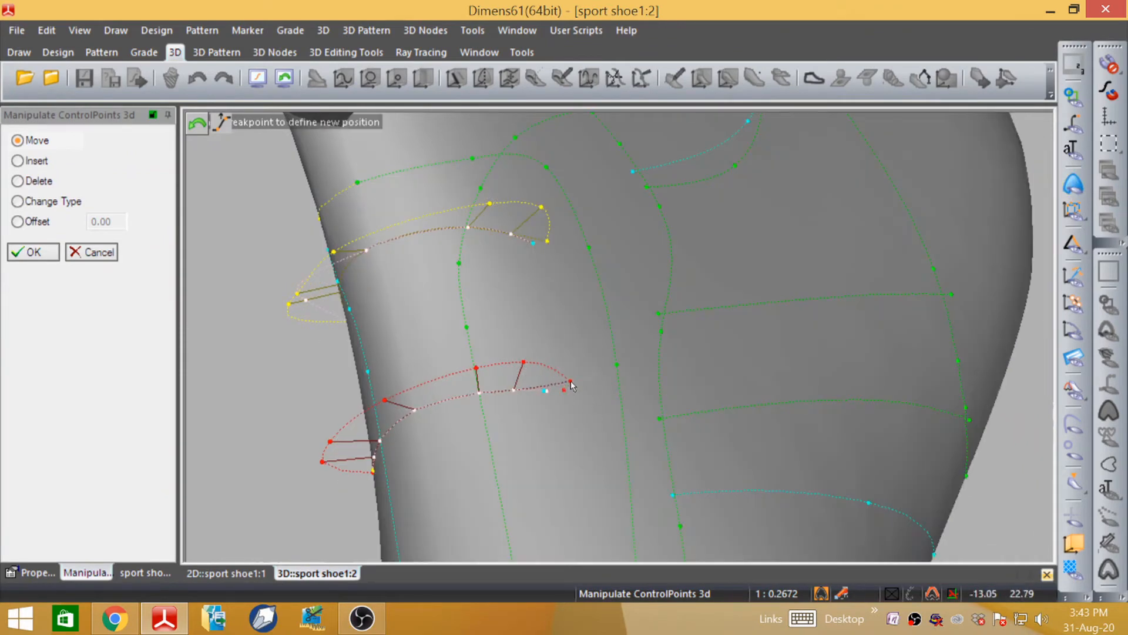
left_click(571, 383)
left_click(1074, 184)
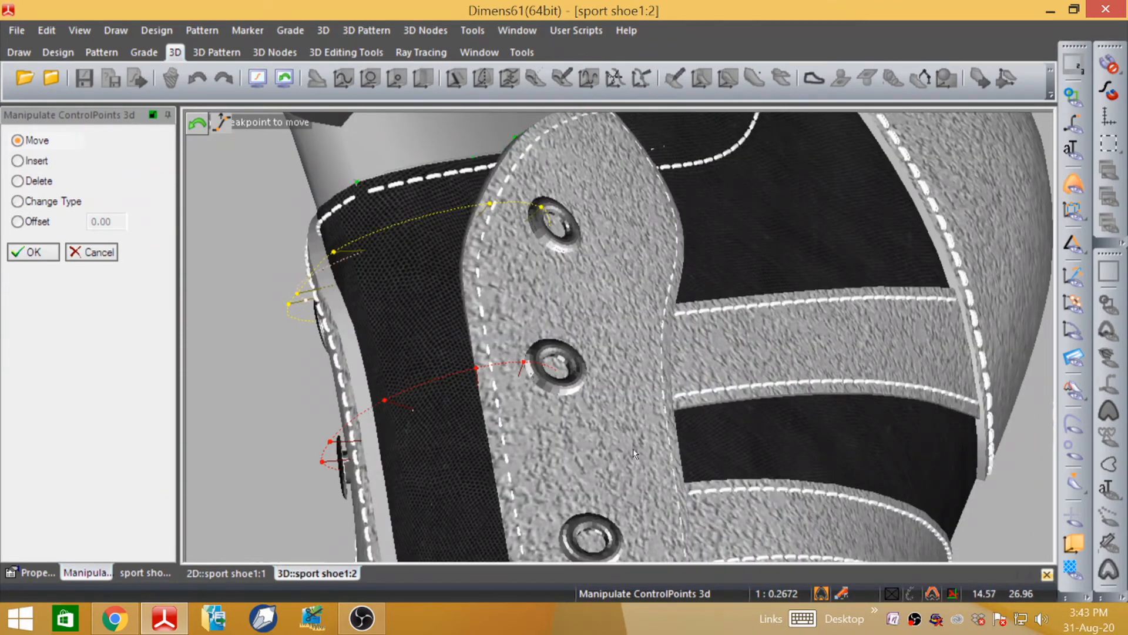
- Select the next lace line toward the toe for control point editing and offset its mid-instep point by 6
middle_click_drag(635, 453, 461, 336)
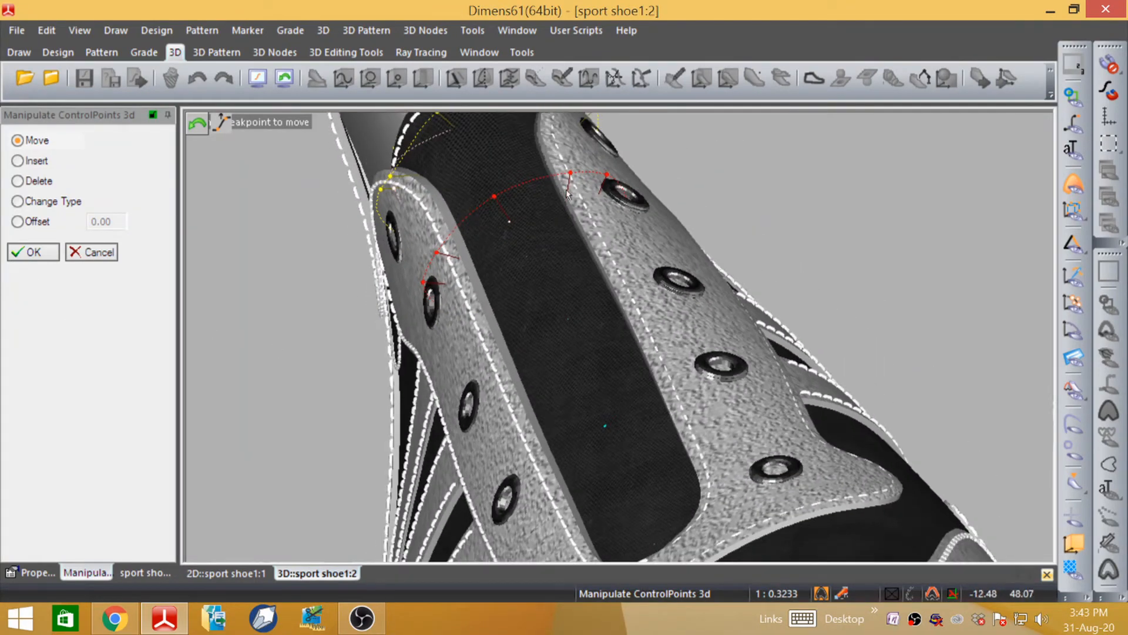
left_click(1073, 184)
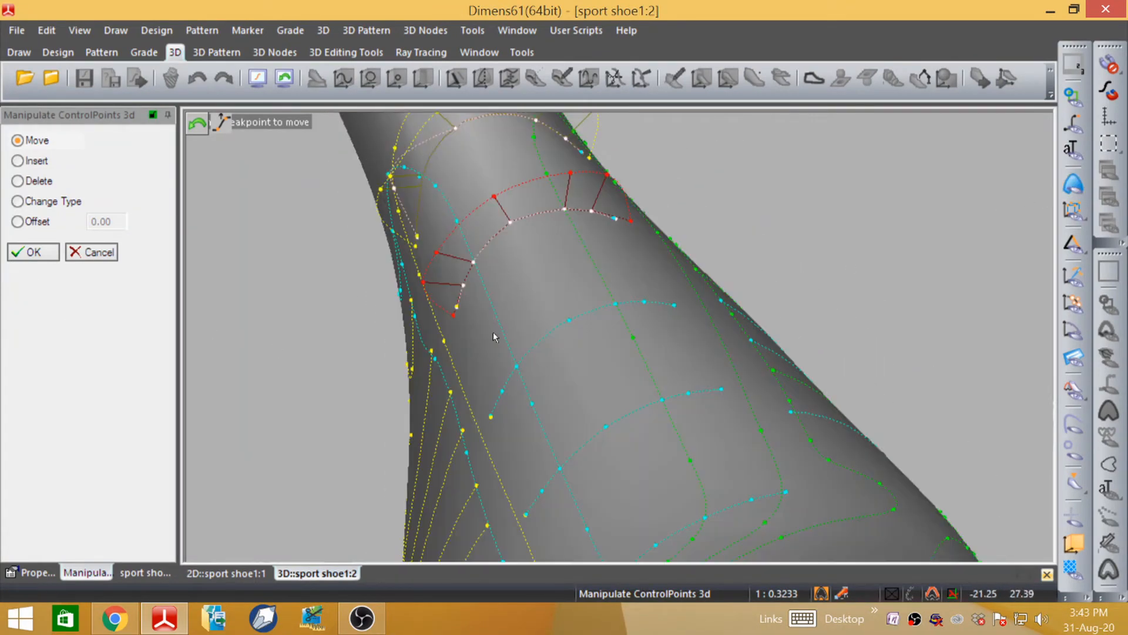
left_click(569, 321)
left_click(18, 224)
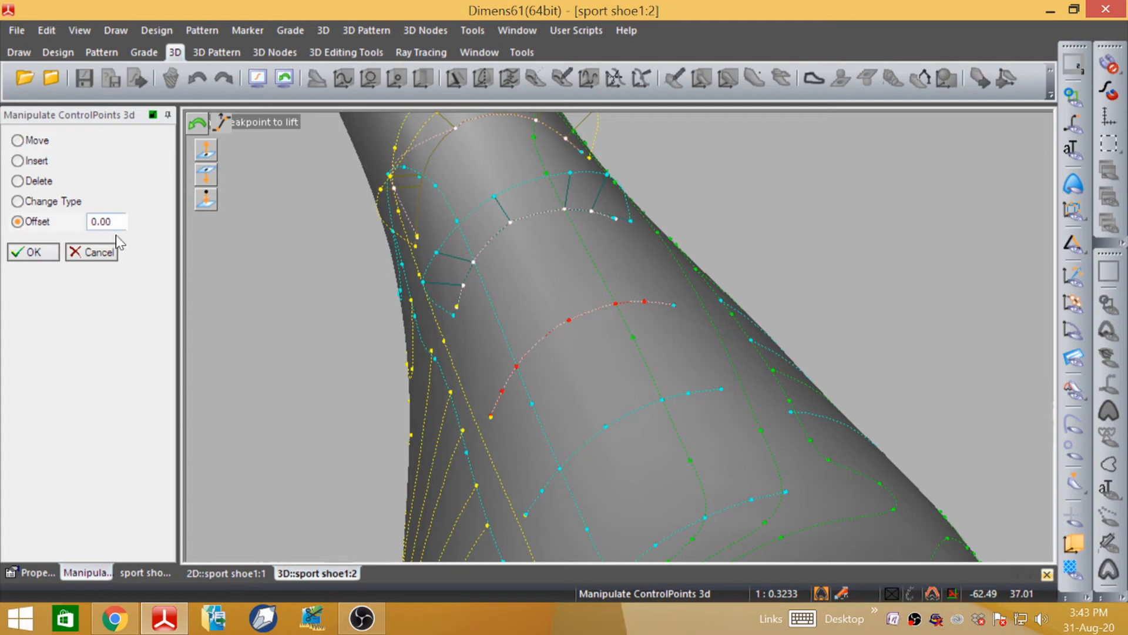
left_click(569, 320)
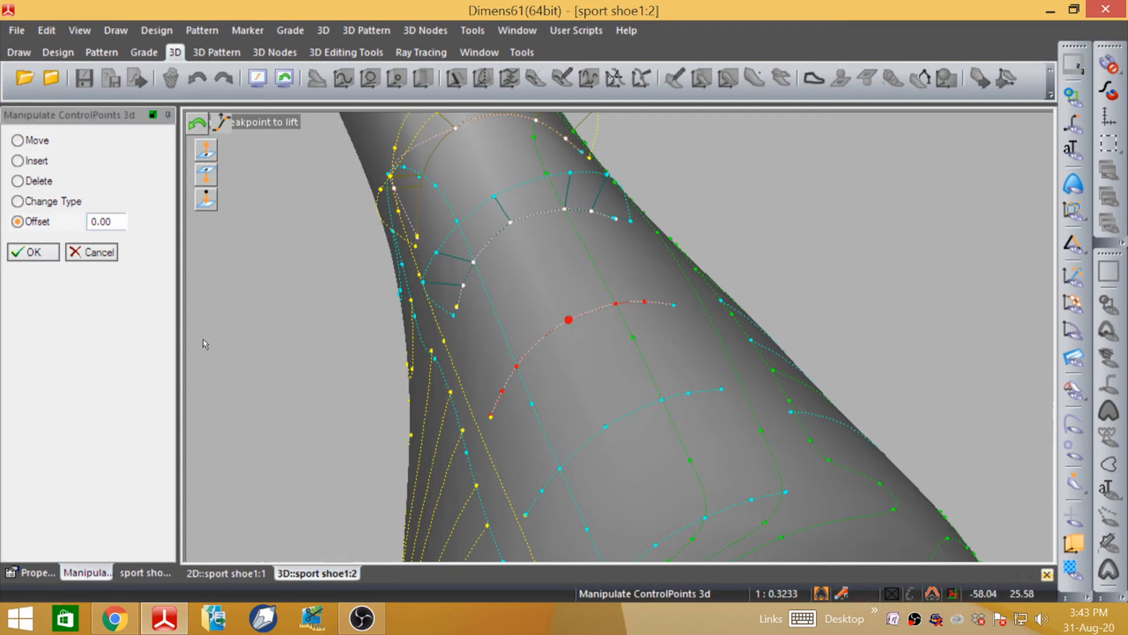
left_click(103, 222)
type("6")
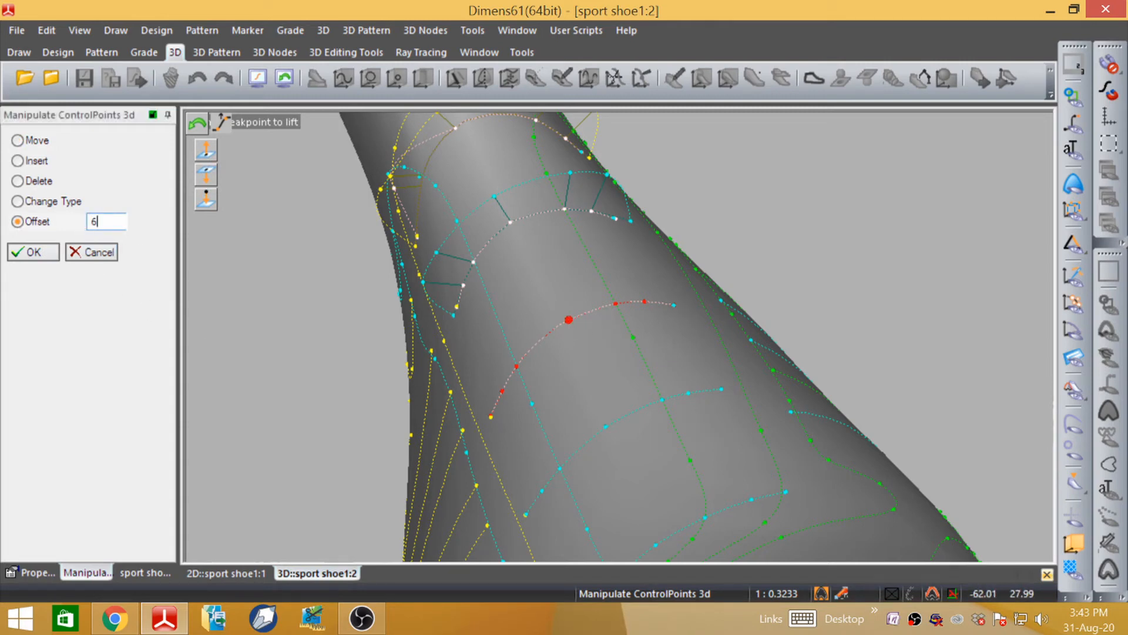
- Offset the same lace line's control points at the cyan line crossing and just before the yellow eyelet point by 6 each
left_click(516, 365)
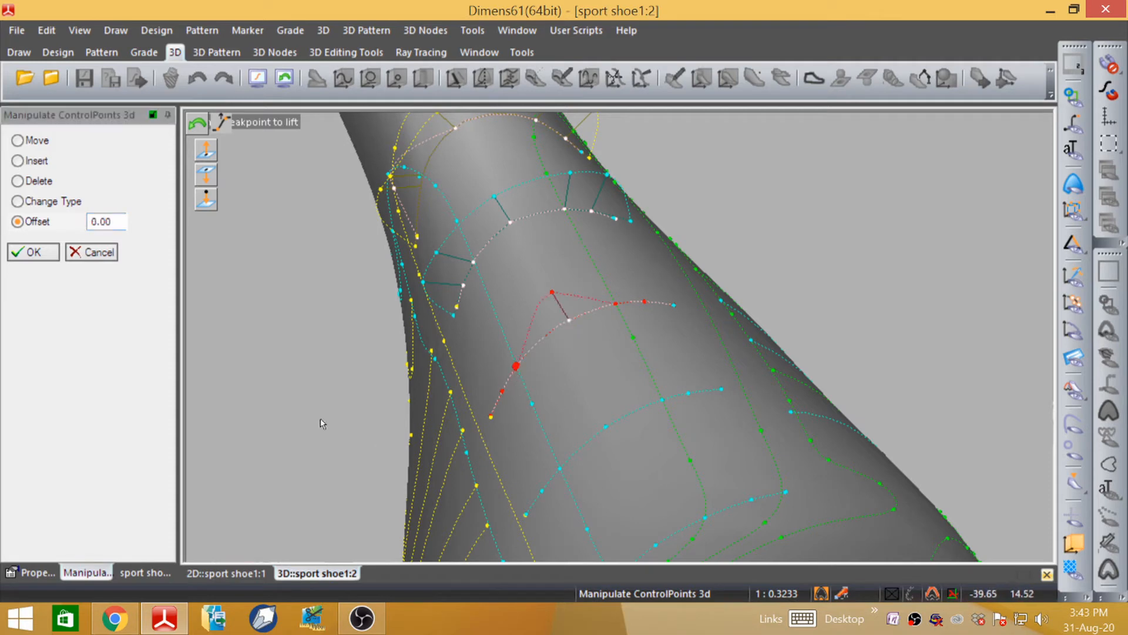
left_click(103, 221)
type("6")
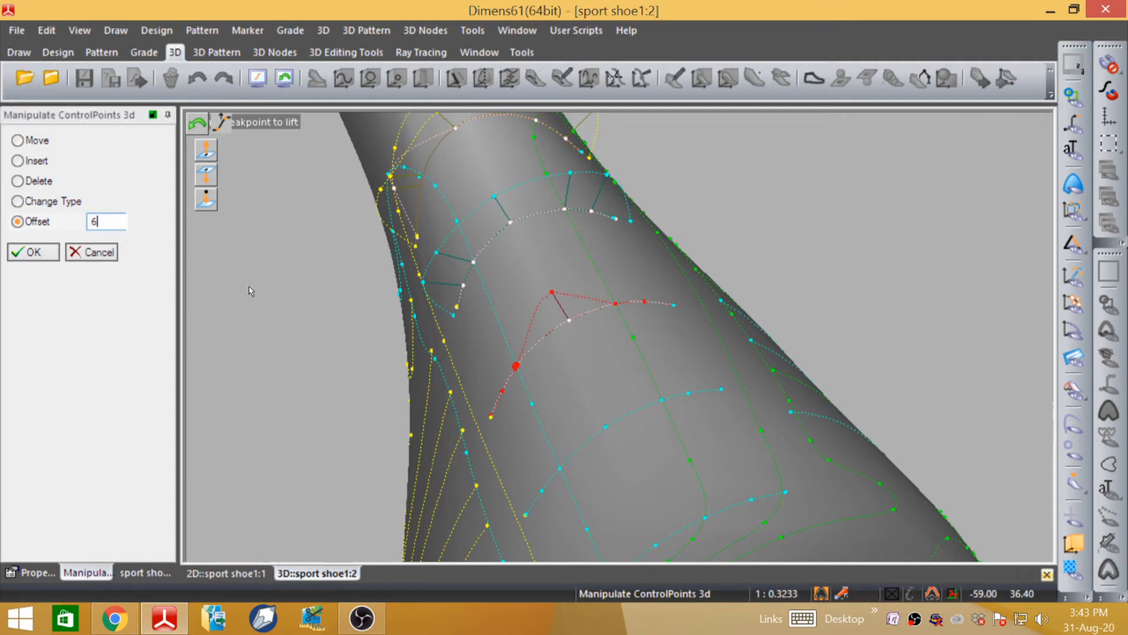
left_click(507, 406)
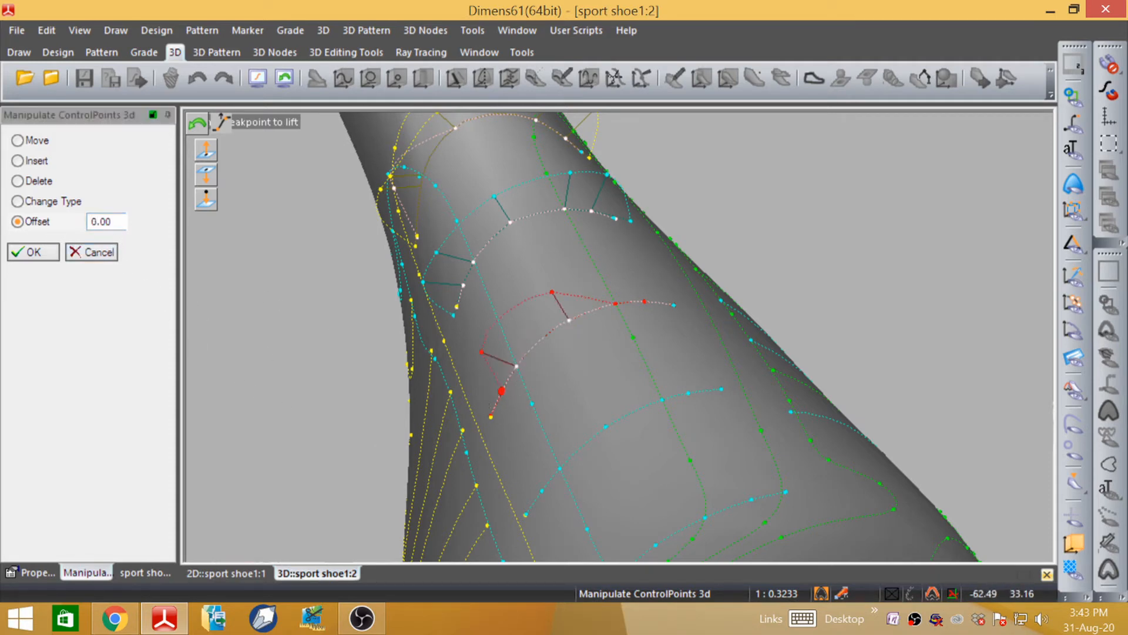
type("6")
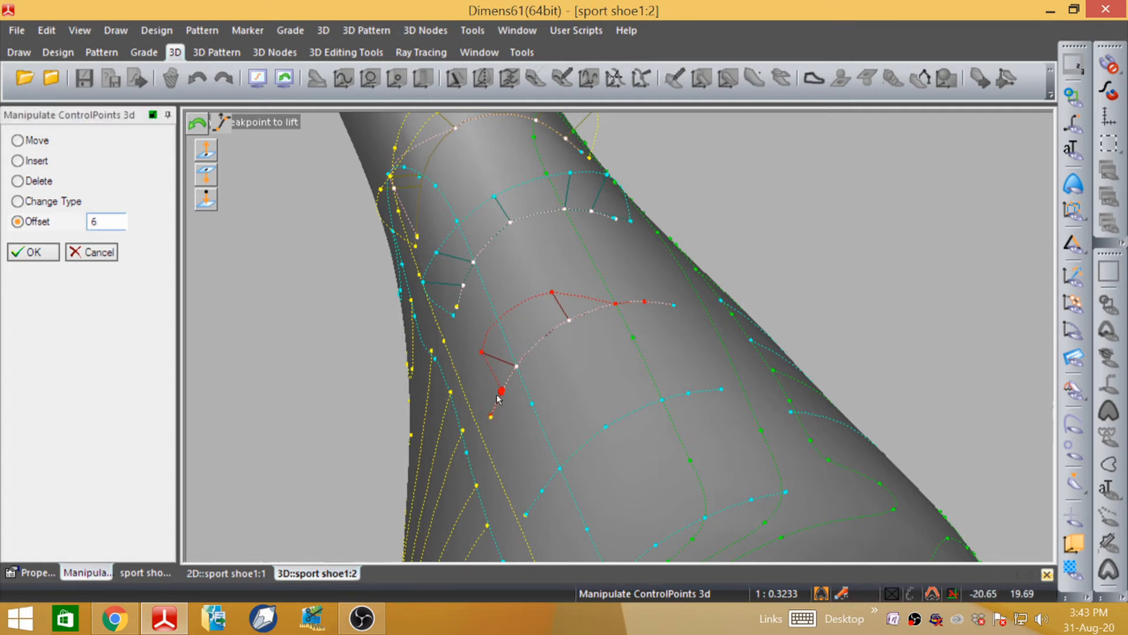
- Offset the same lace line's control points at the green line crossing and just before the far eyelet point by 6.00 each
left_click(616, 304)
left_click_drag(111, 221, 76, 224)
type("6")
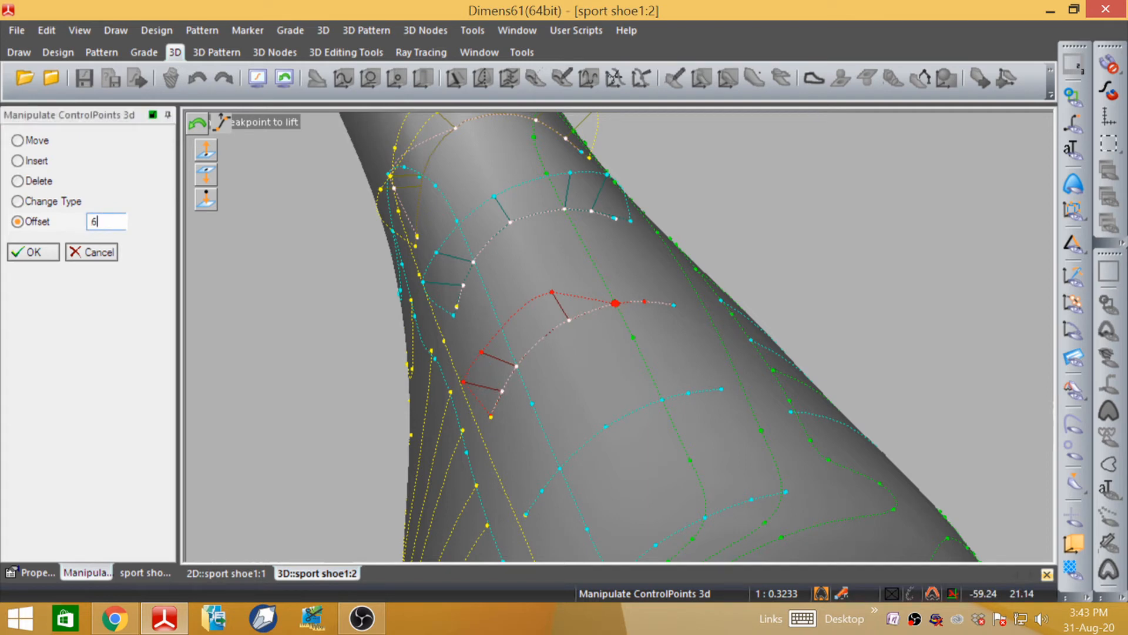
left_click(645, 304)
left_click(18, 201)
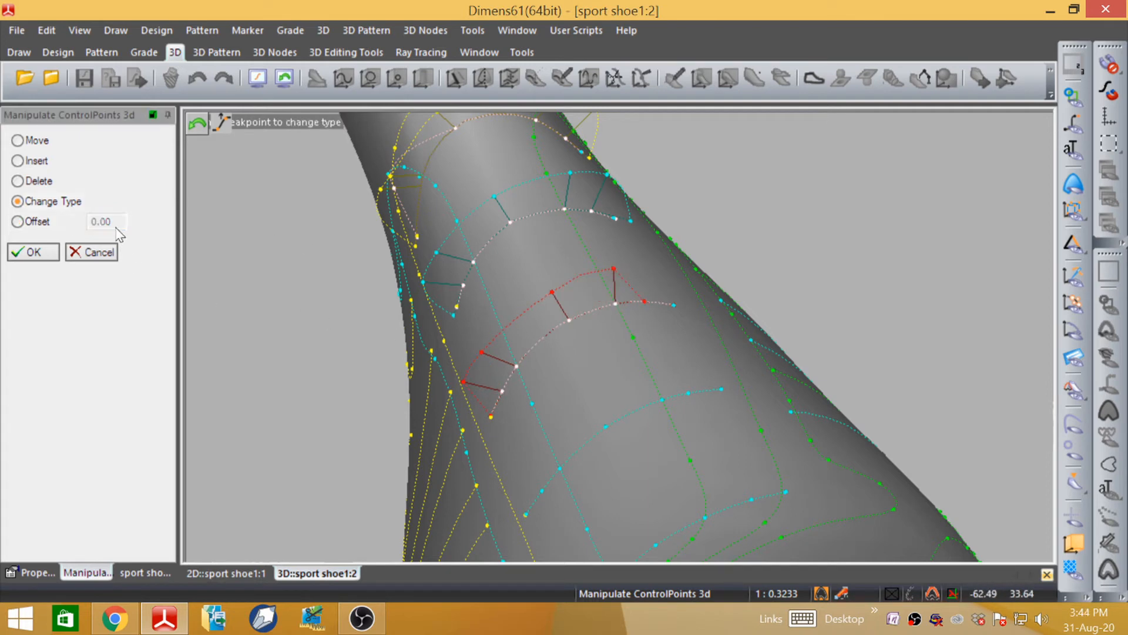
left_click(17, 221)
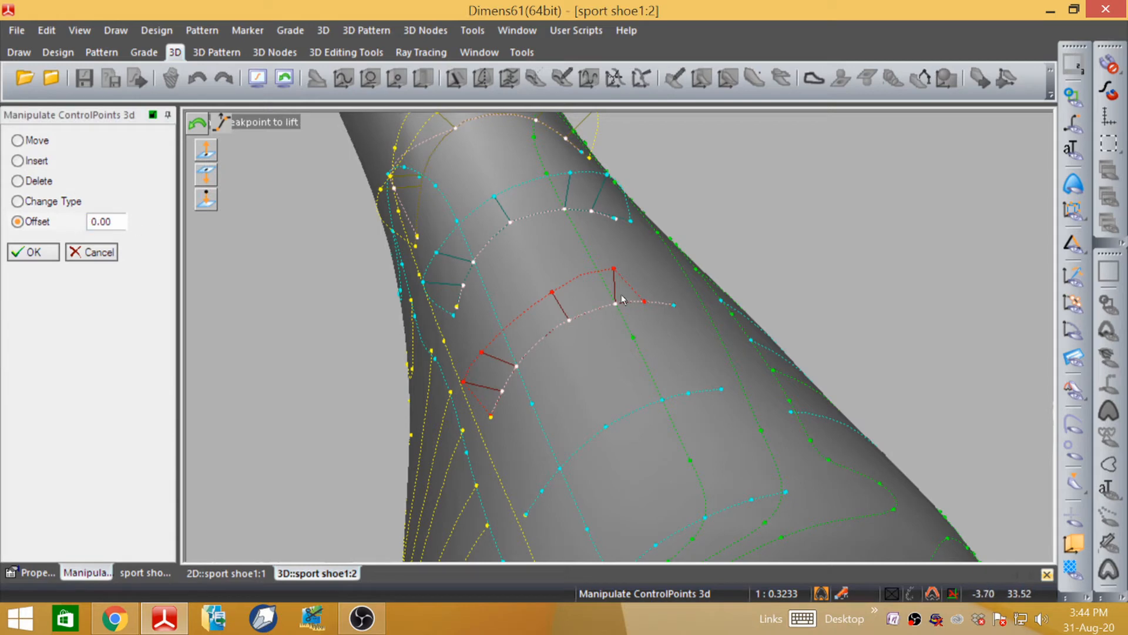
left_click(644, 302)
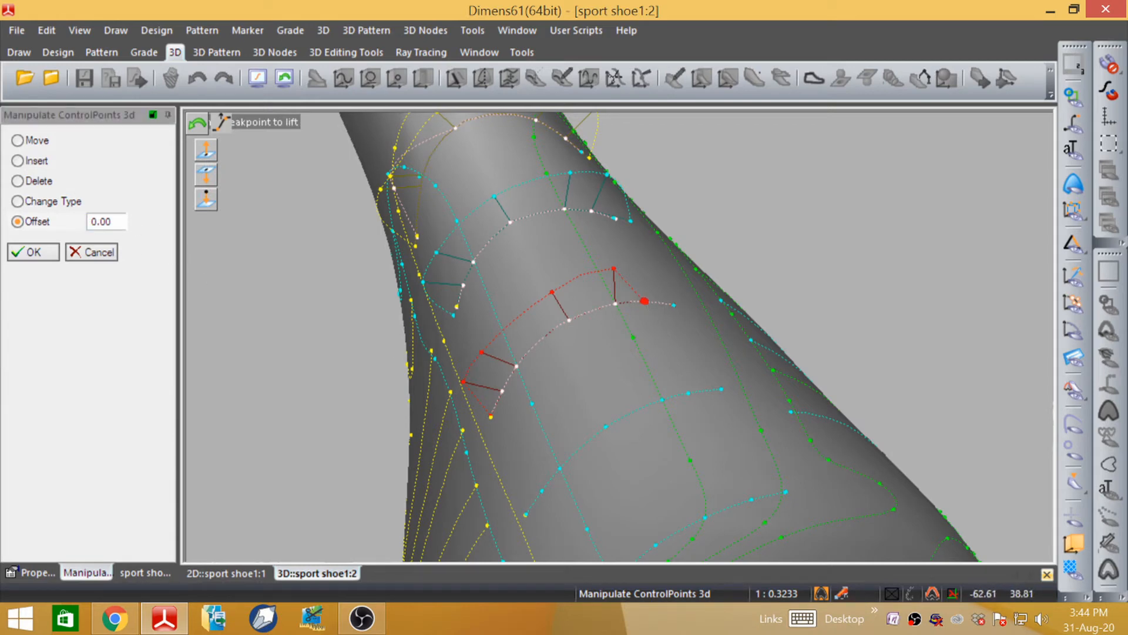
left_click(108, 222)
type("6")
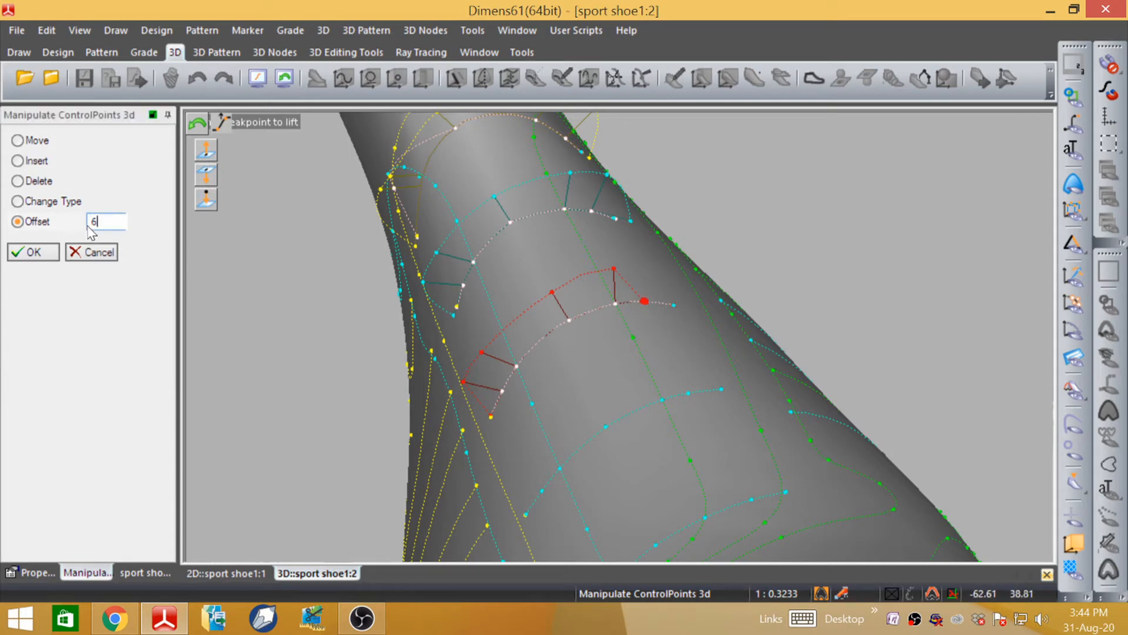
key("Return")
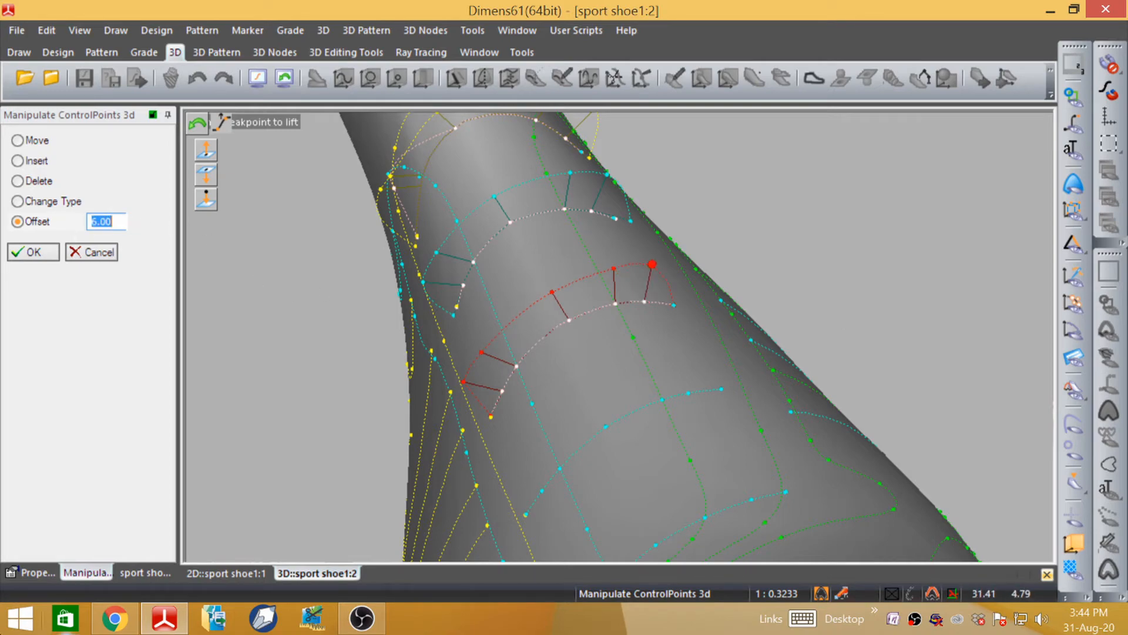
- Check the raised third lace against its eyelet on the textured shoe and move its end point slightly outward past the yellow eyelet point
middle_click_drag(524, 398, 650, 330)
scroll(317, 332, "down", 3)
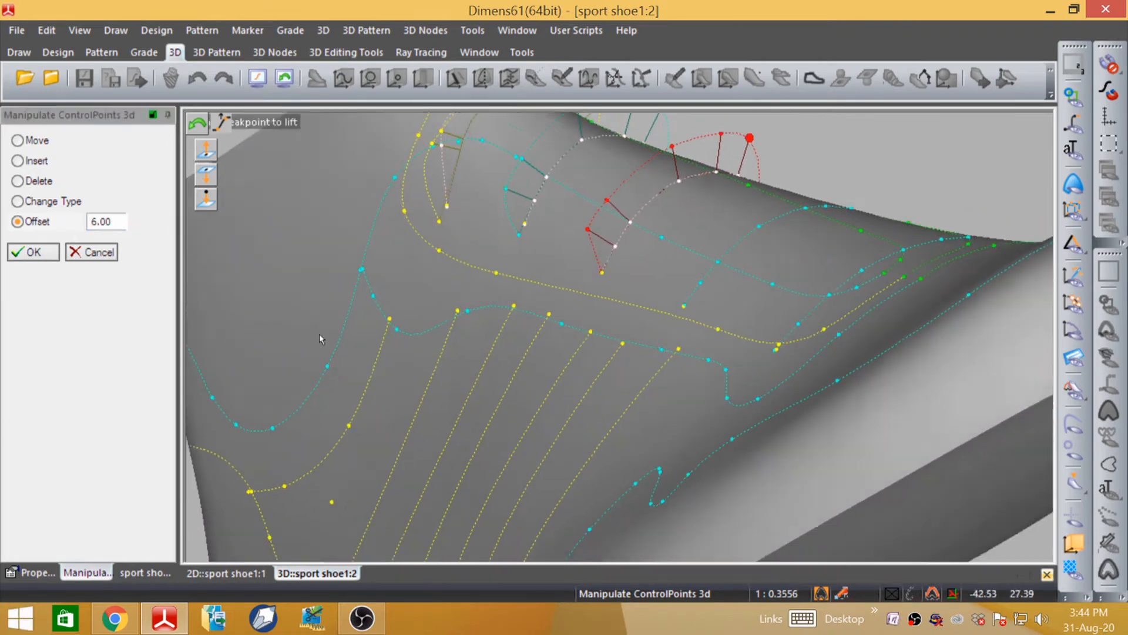
middle_click_drag(558, 222, 623, 255)
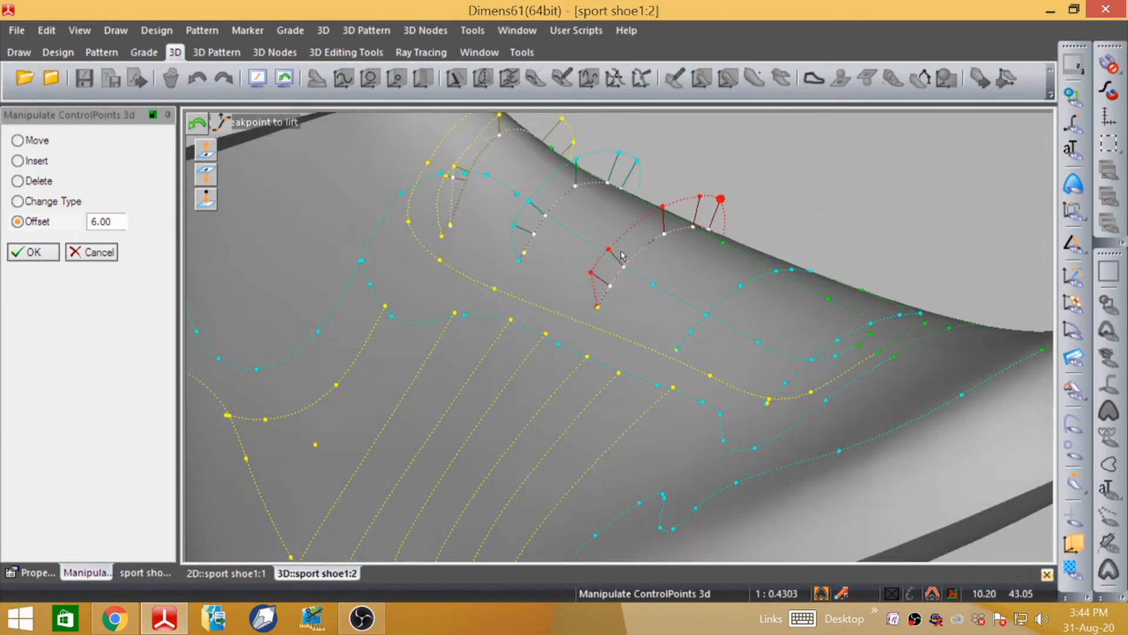
left_click(1073, 184)
scroll(563, 297, "up", 5)
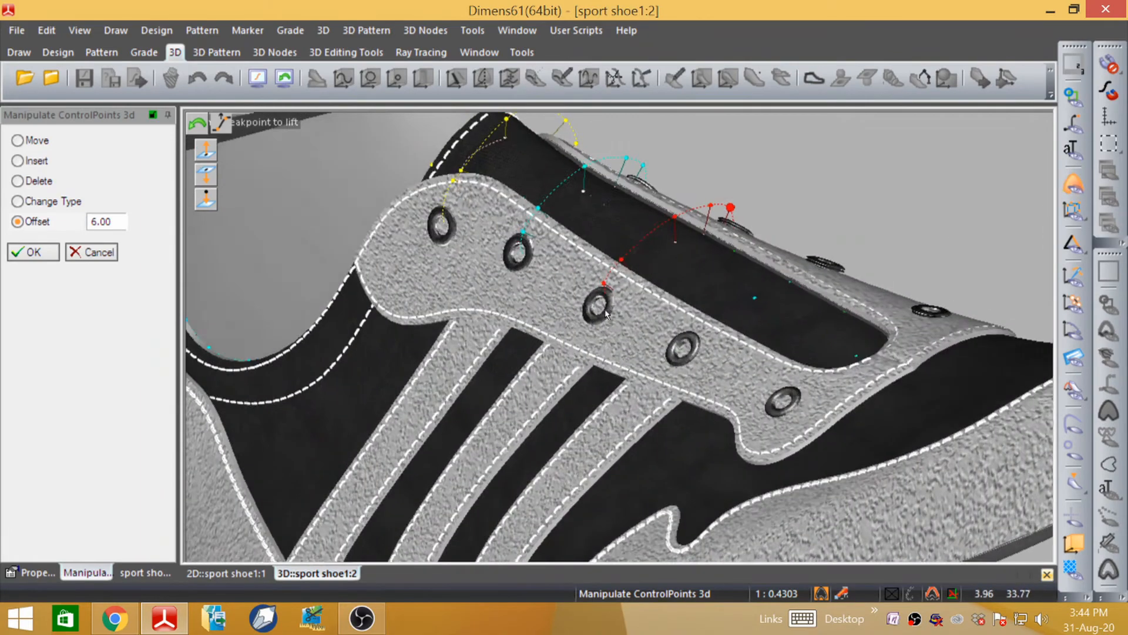
scroll(642, 319, "up", 3)
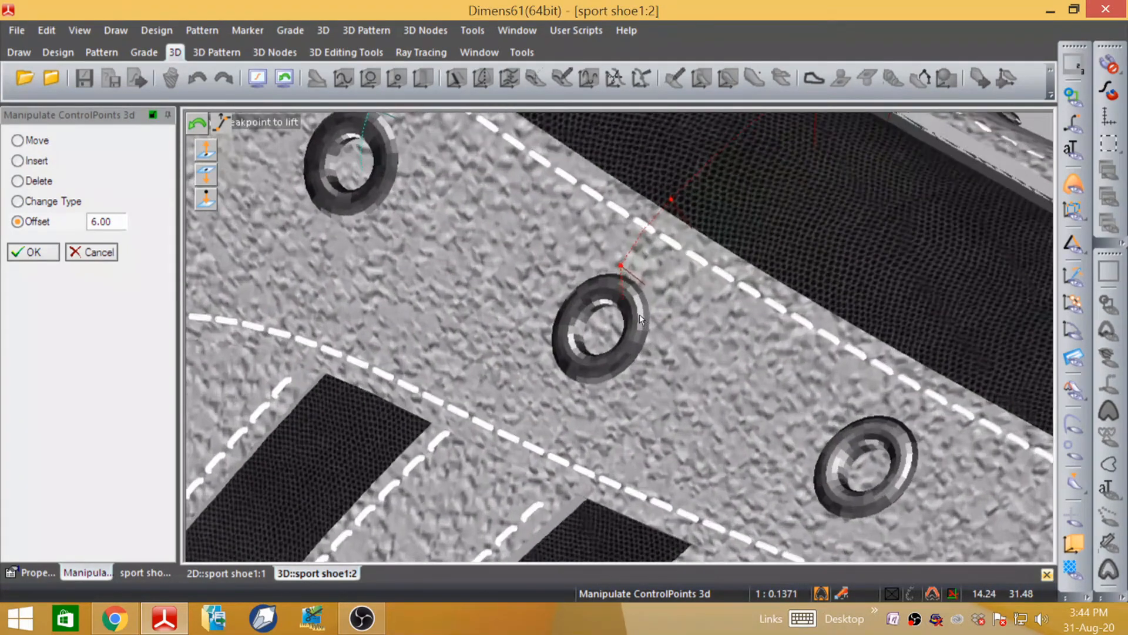
left_click(1067, 191)
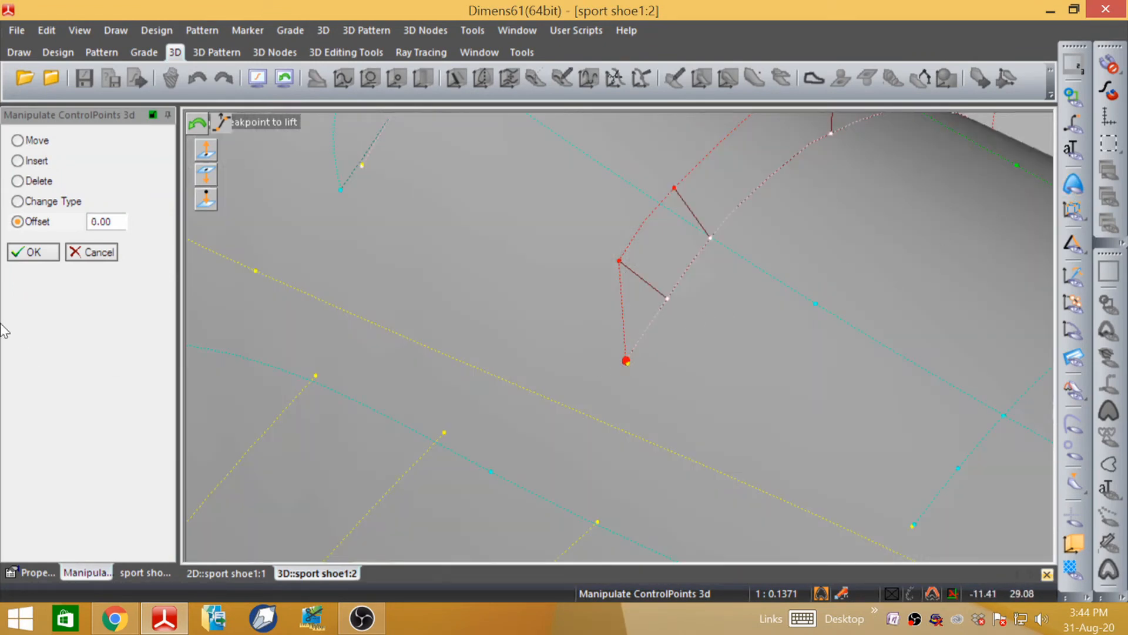
left_click(17, 140)
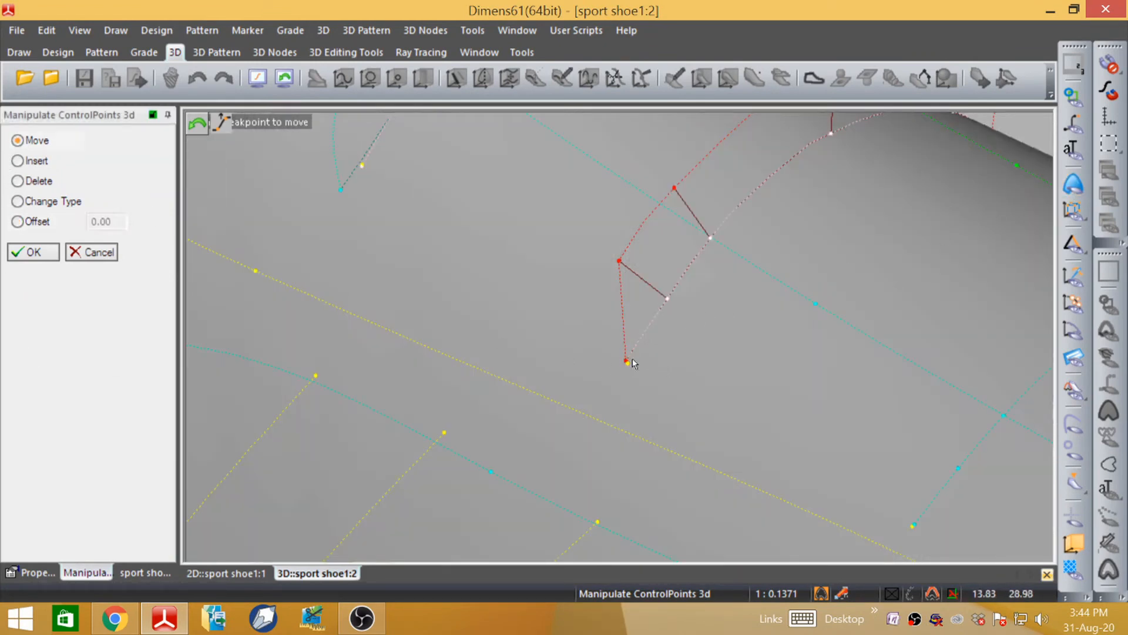
left_click(626, 361)
left_click(608, 370)
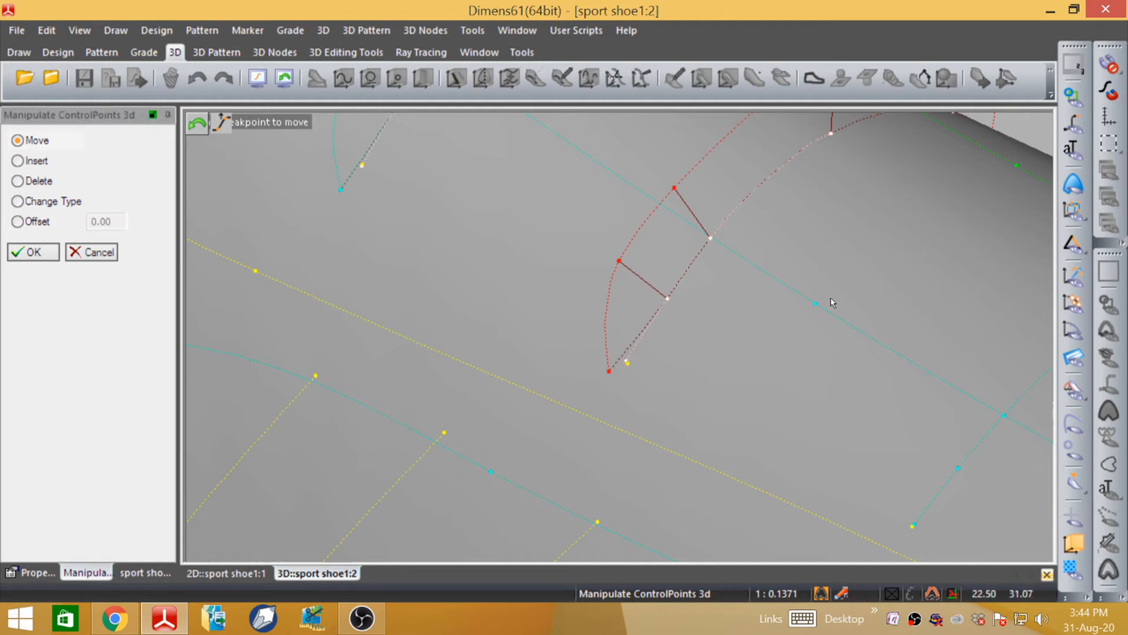
left_click(1079, 177)
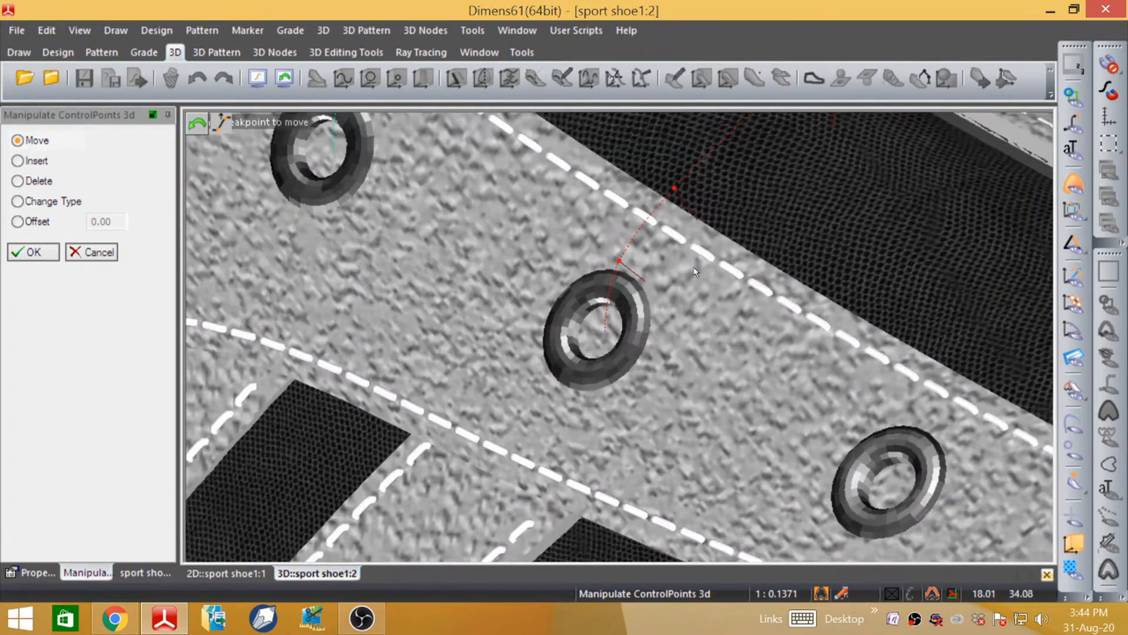
- Check the third lace's opposite end on the textured shoe and move that end point outward past its cyan eyelet point
scroll(556, 288, "down", 8)
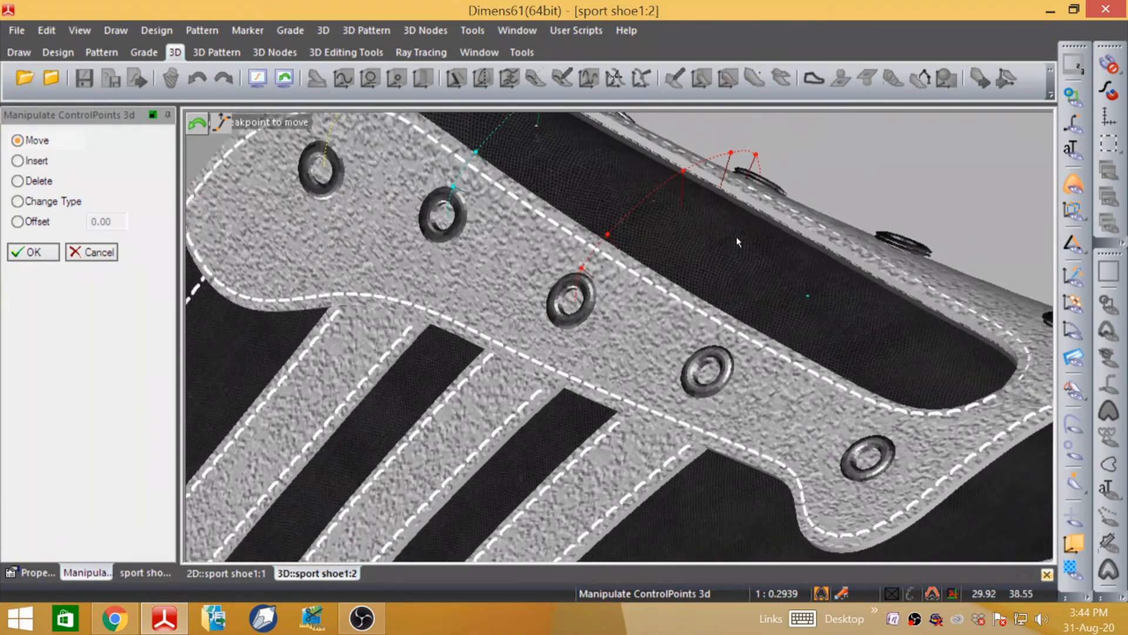
middle_click_drag(736, 236, 513, 373)
scroll(440, 456, "up", 6)
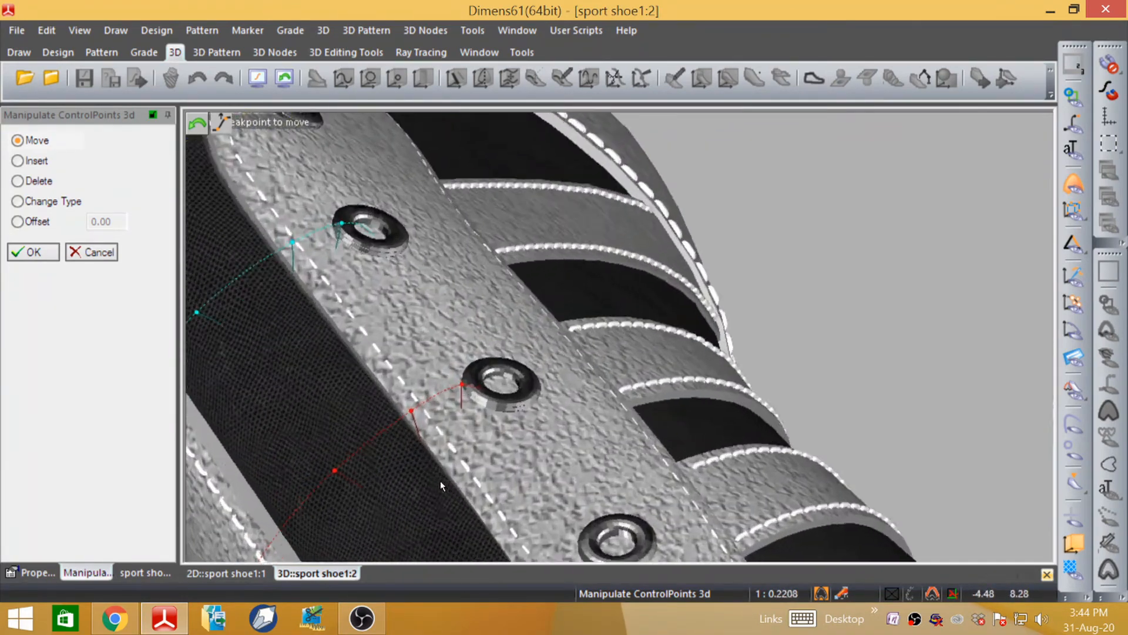
left_click(1073, 184)
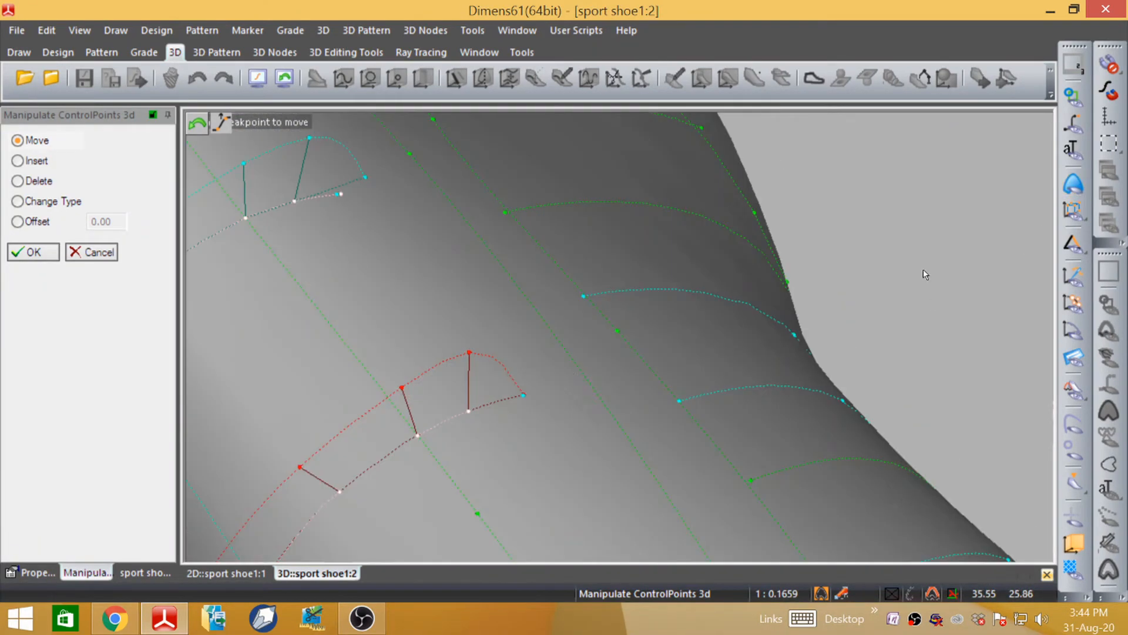
left_click(524, 394)
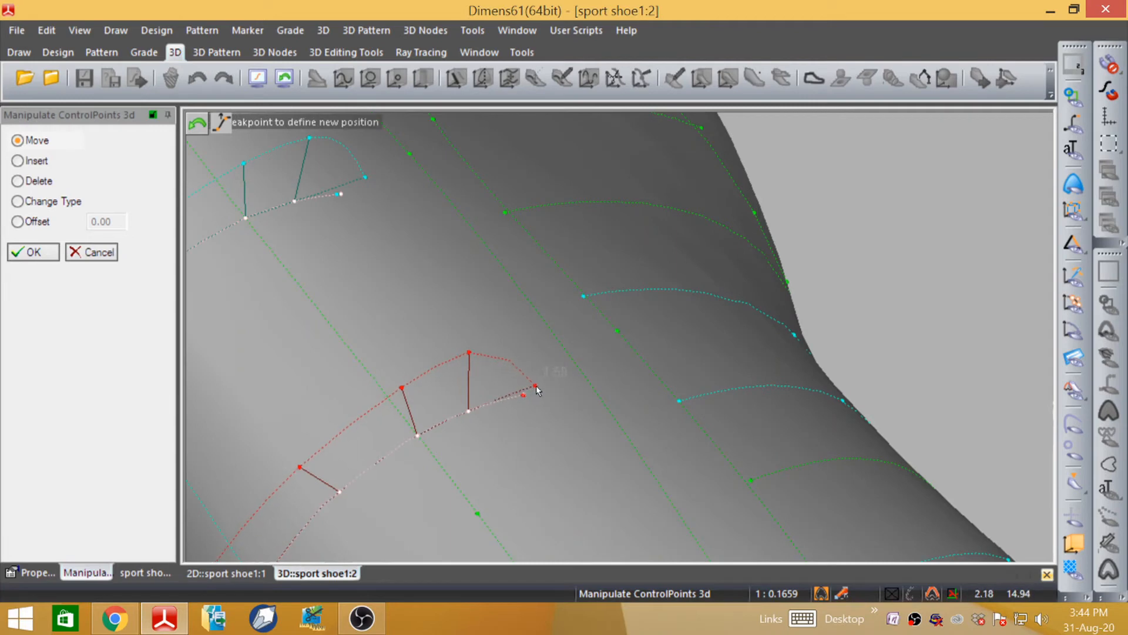
left_click(535, 386)
- Move the same far end point a little farther outward and check the lace's fit in the eyelets on the textured shoe
left_click(1075, 189)
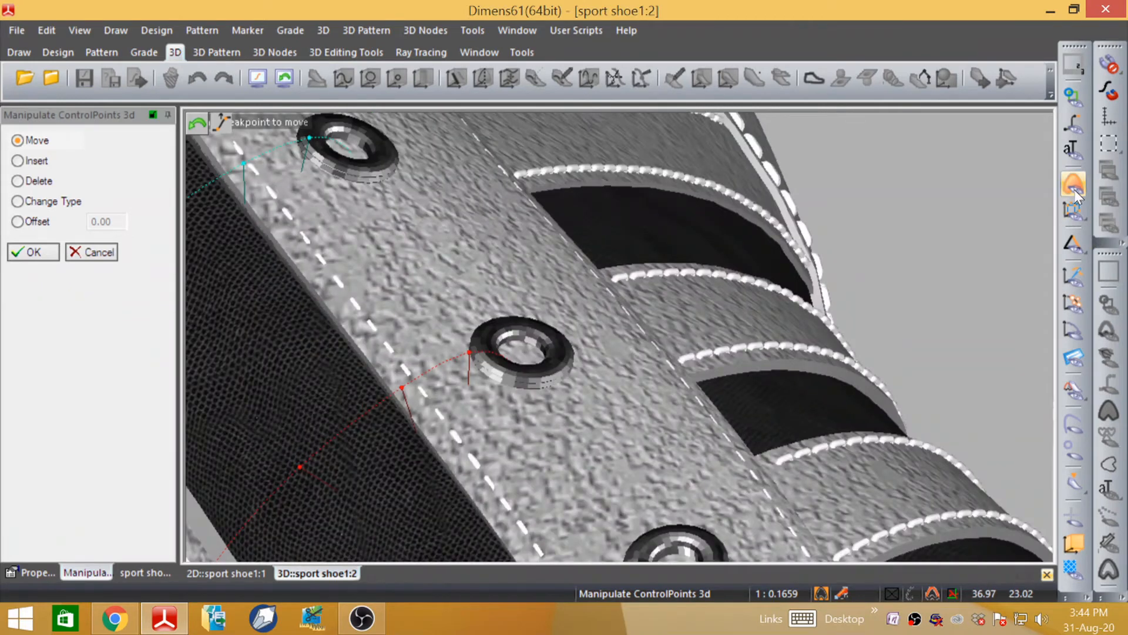
left_click(1074, 189)
left_click(535, 385)
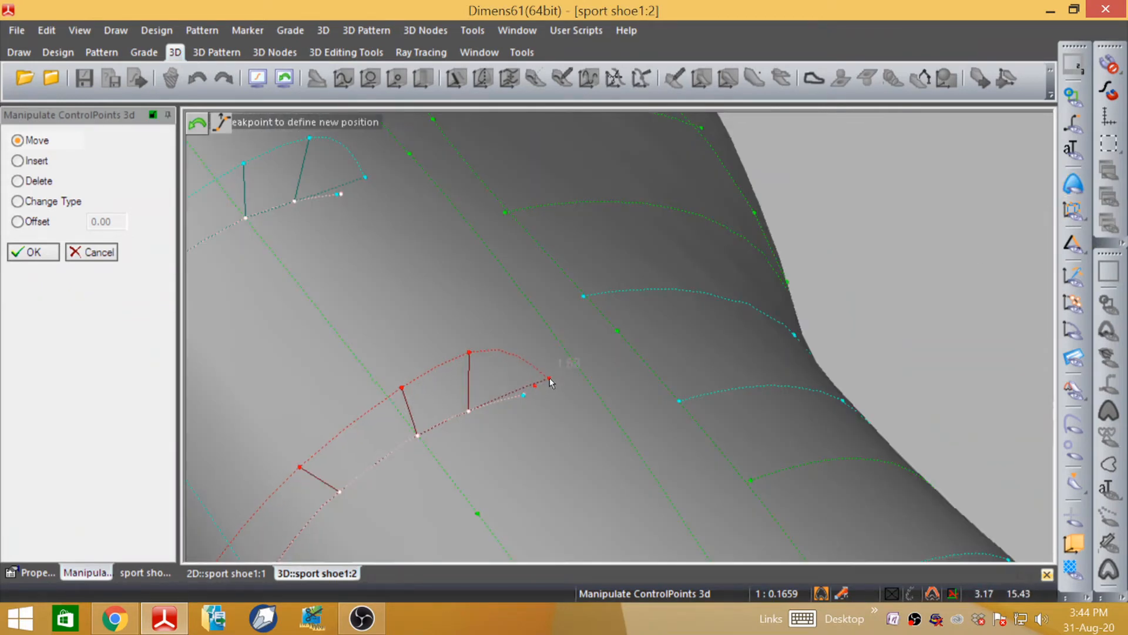
left_click(550, 378)
left_click(1065, 189)
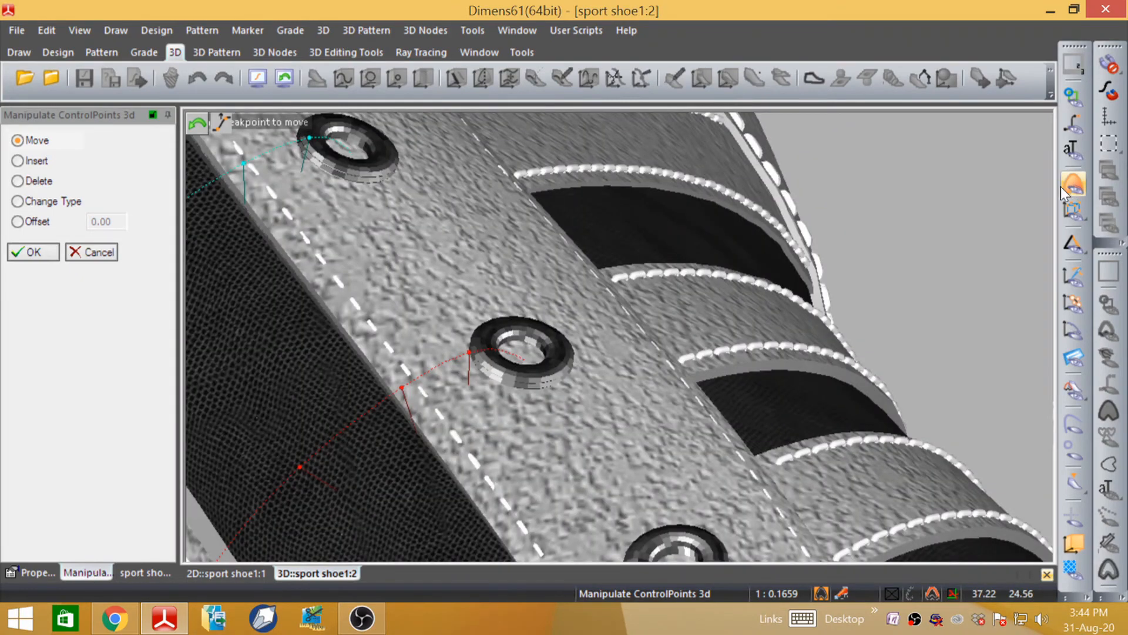
middle_click_drag(384, 439, 372, 256)
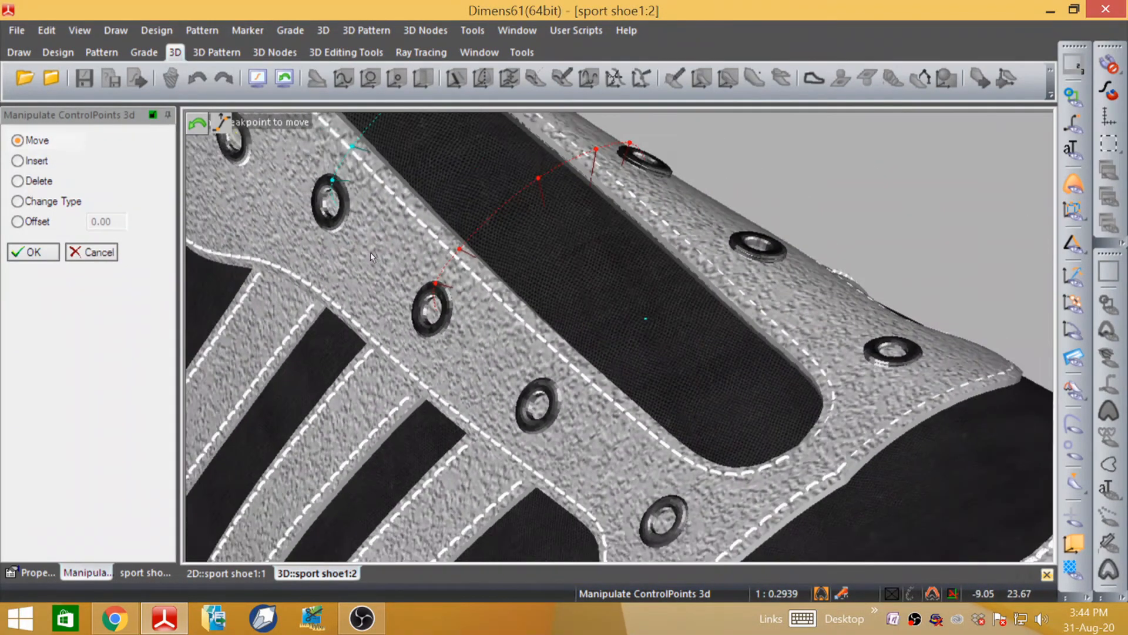
scroll(336, 213, "down", 1)
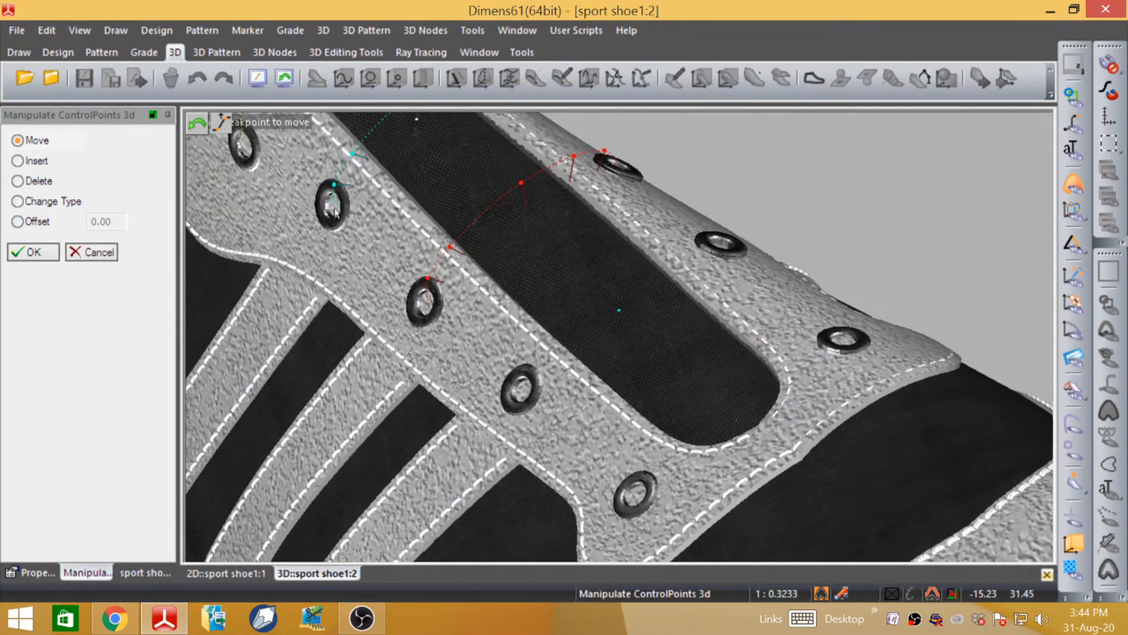
- Offset the fourth lace line's control points just after its near eyelet point and at the cyan line crossing by 6.00 each
left_click(1073, 184)
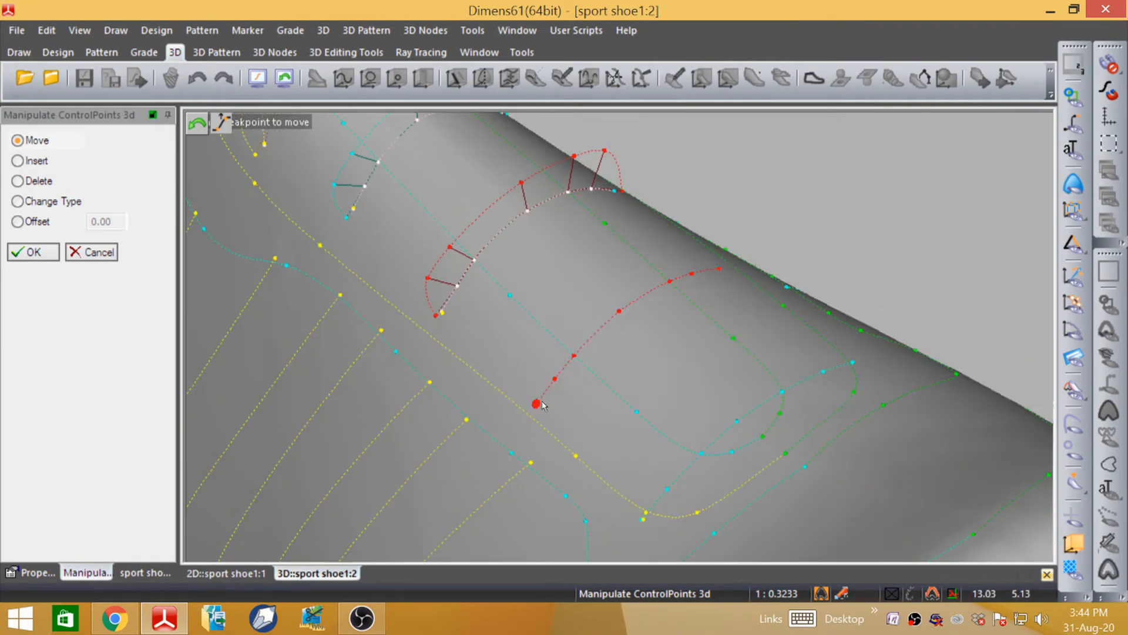
left_click(555, 388)
left_click(17, 221)
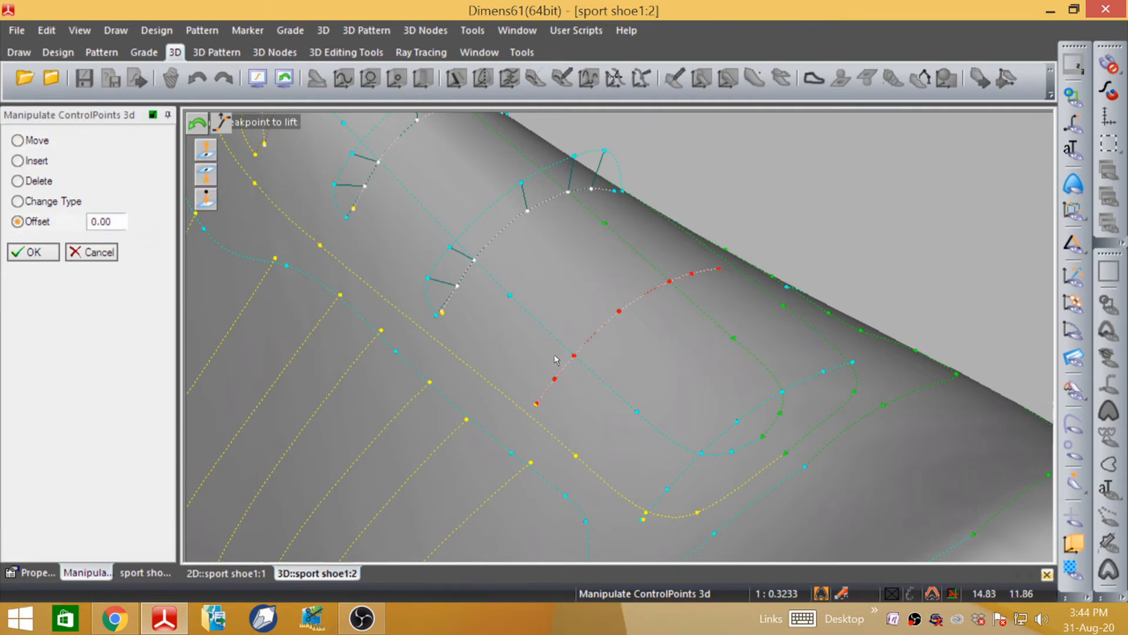
left_click(555, 379)
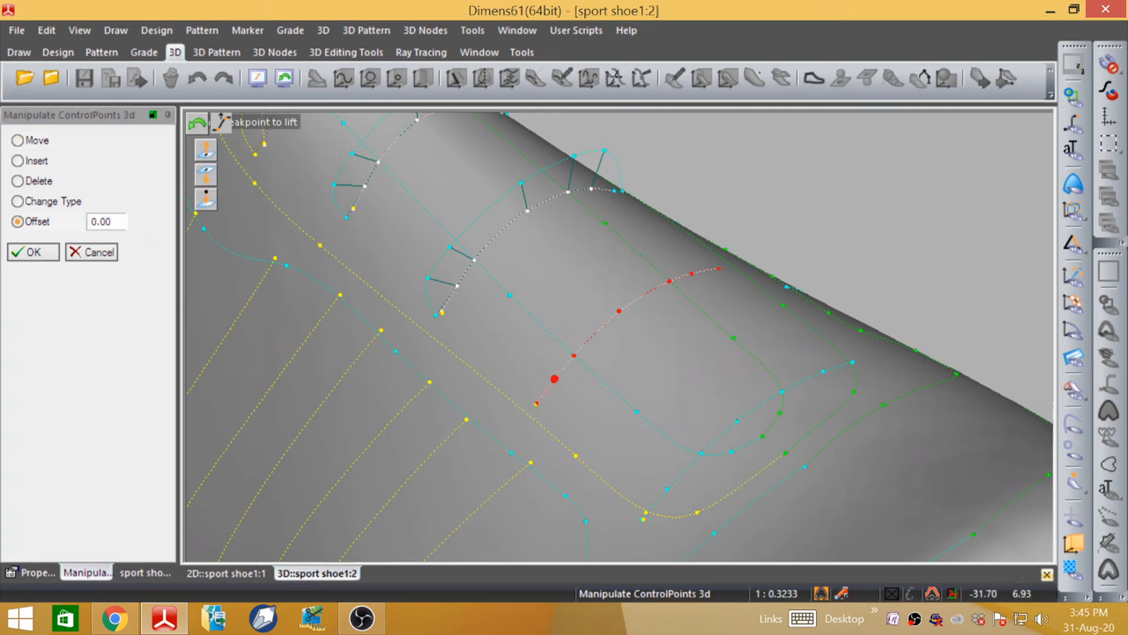
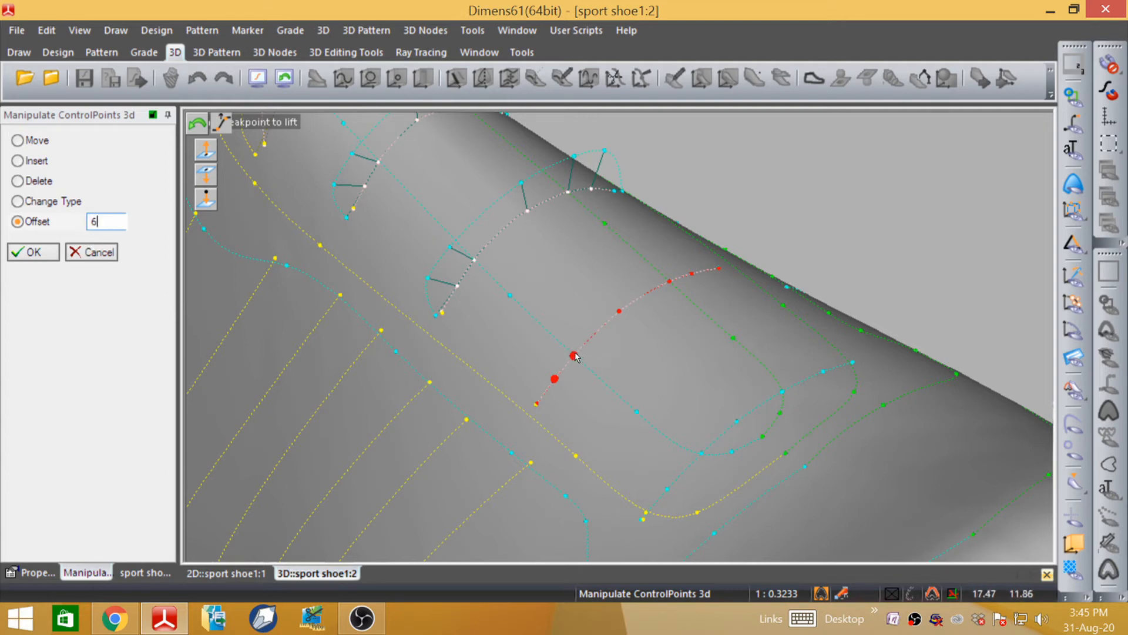
left_click(574, 356)
type("6")
left_click(621, 317)
key("Tab")
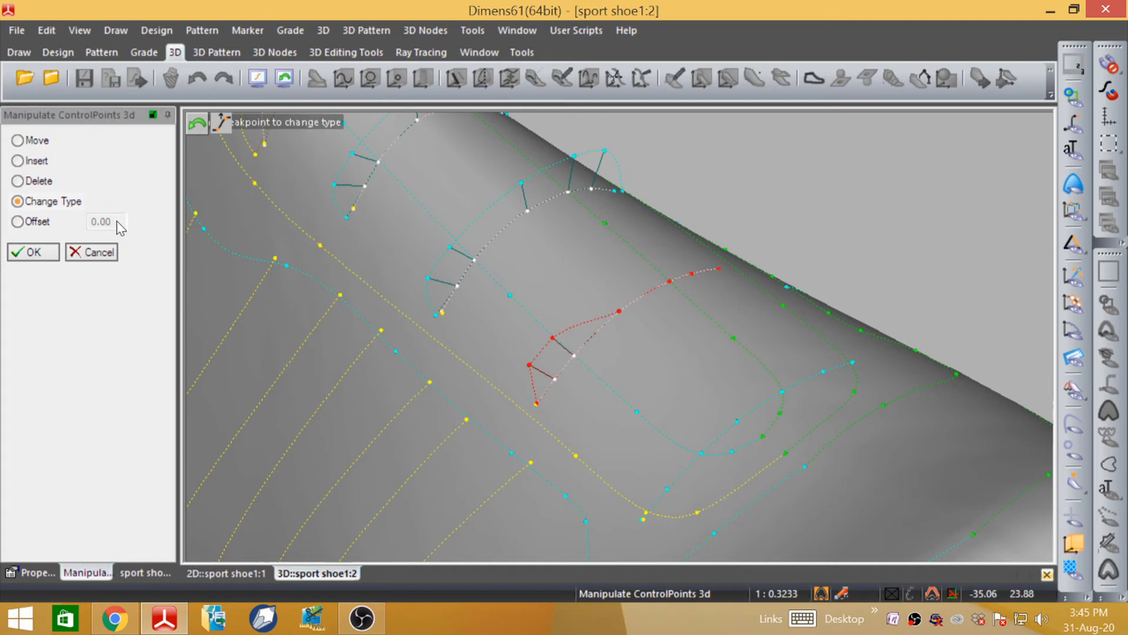
- Offset the fourth lace line's control points at the green line crossing and in the middle of the tongue by 6.00 each
left_click(19, 225)
key("Tab")
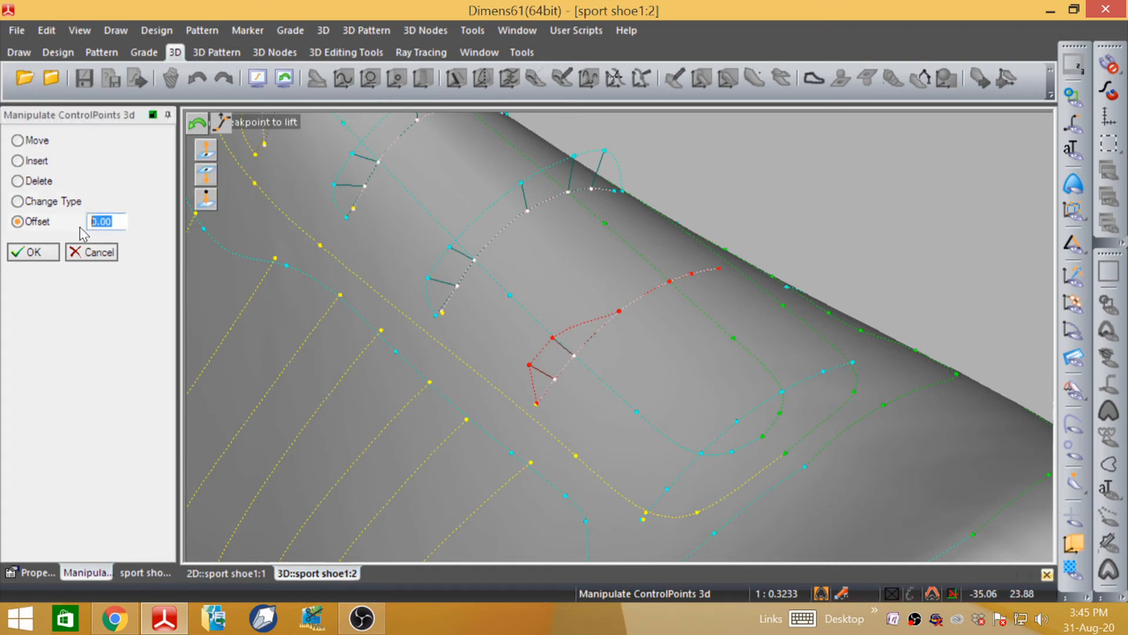
type("6")
left_click(669, 281)
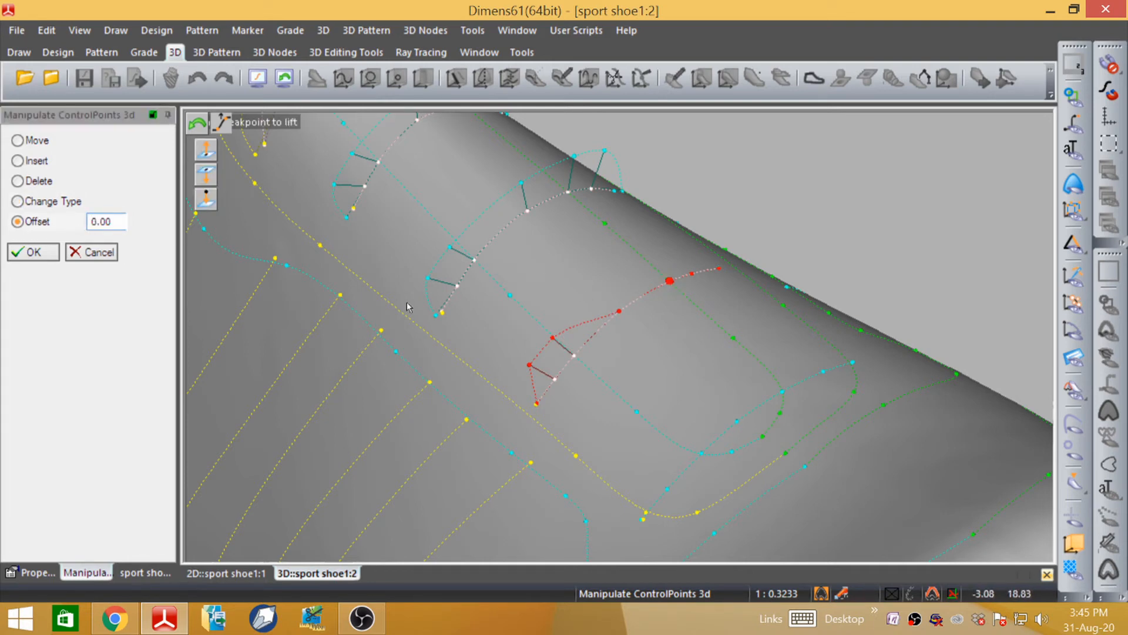
key("Tab")
type("6")
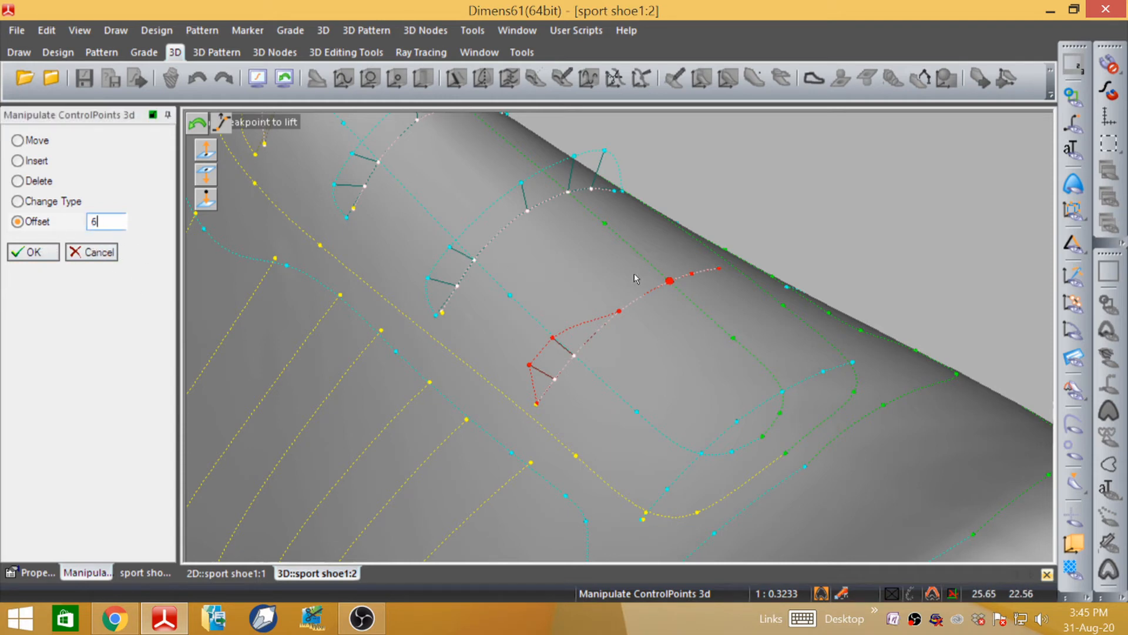
left_click(672, 290)
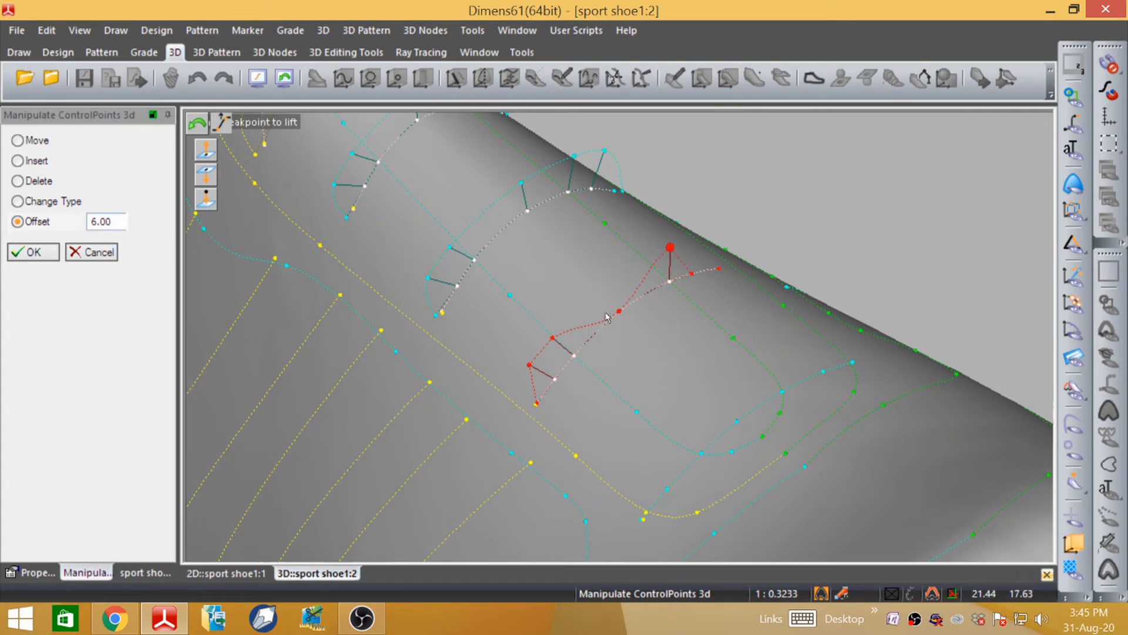
key("Tab")
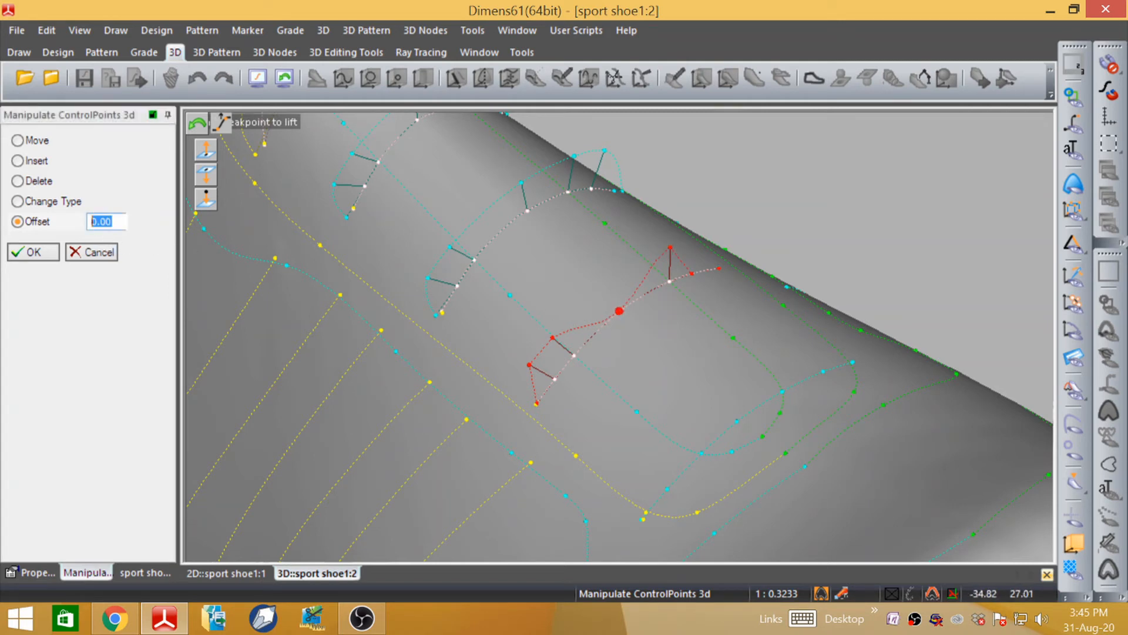
type("6")
left_click(29, 259)
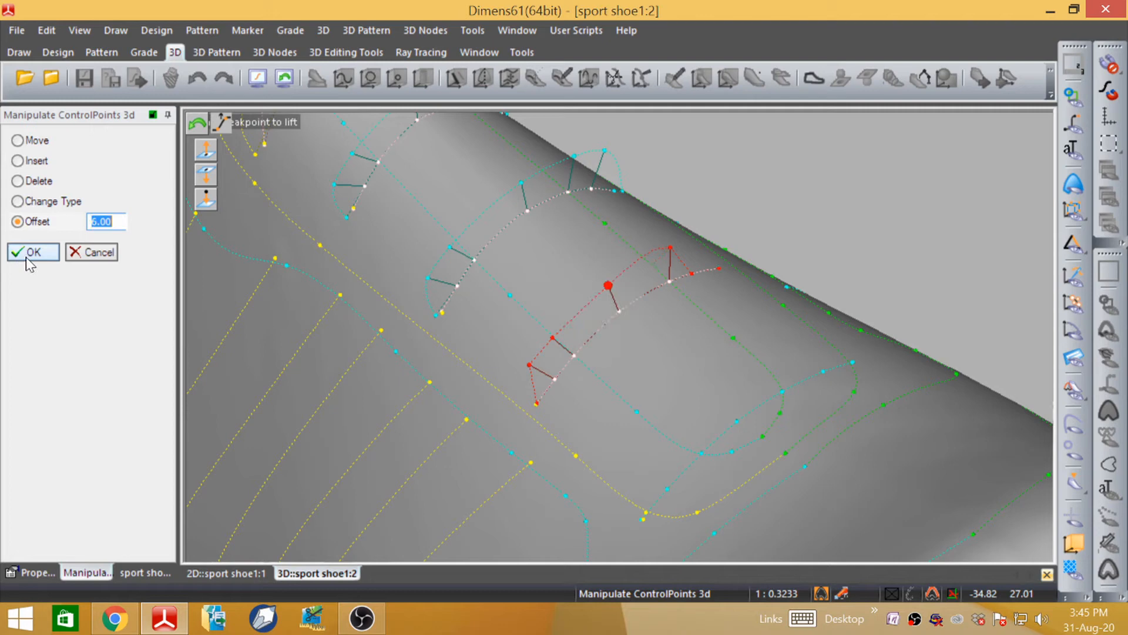
- Offset the fourth lace line's control point just before its far end by 6.00
left_click(695, 277)
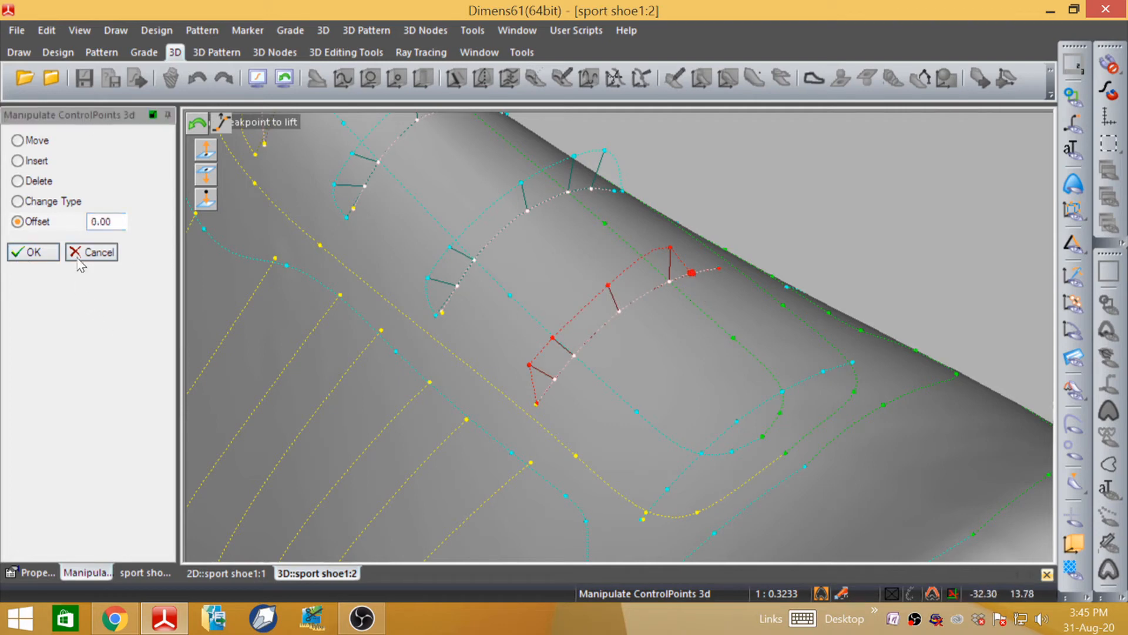
left_click(80, 227)
type("6")
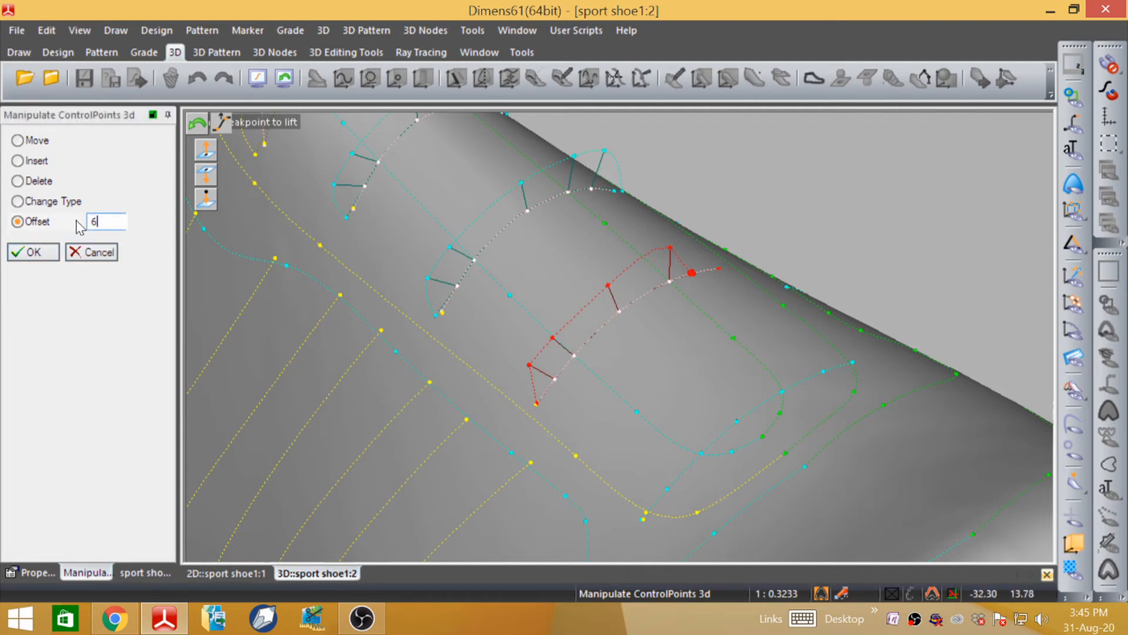
key("Return")
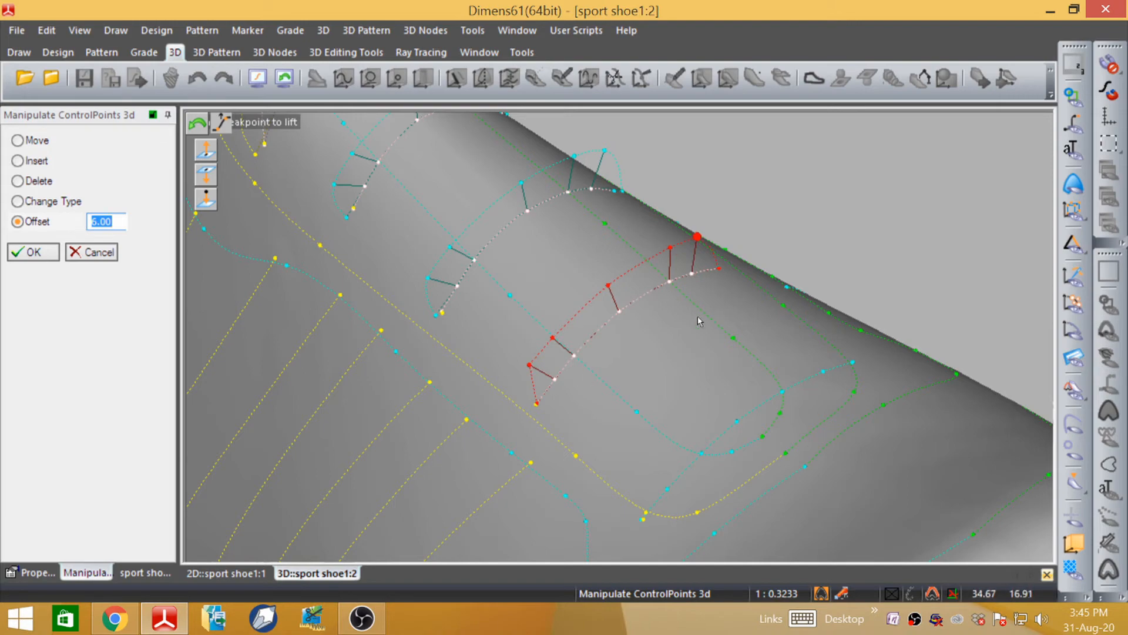
- Check the raised fourth lace against its near eyelet on the textured shoe and move its end point slightly outward past the yellow eyelet point
middle_click_drag(608, 375, 642, 324)
scroll(559, 328, "down", 2)
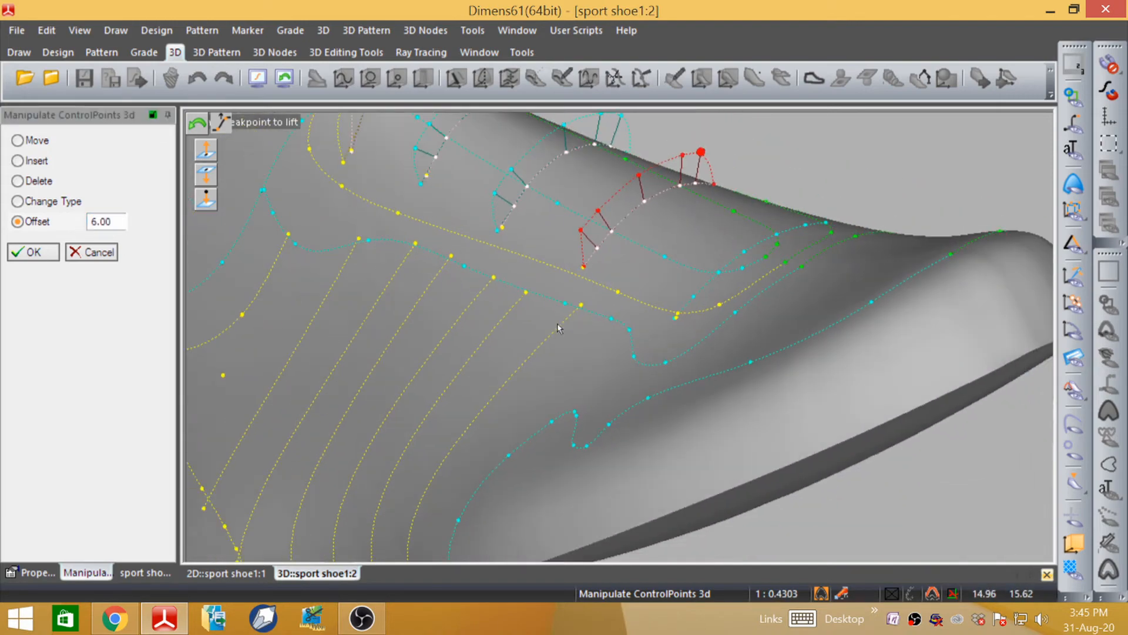
left_click(1073, 183)
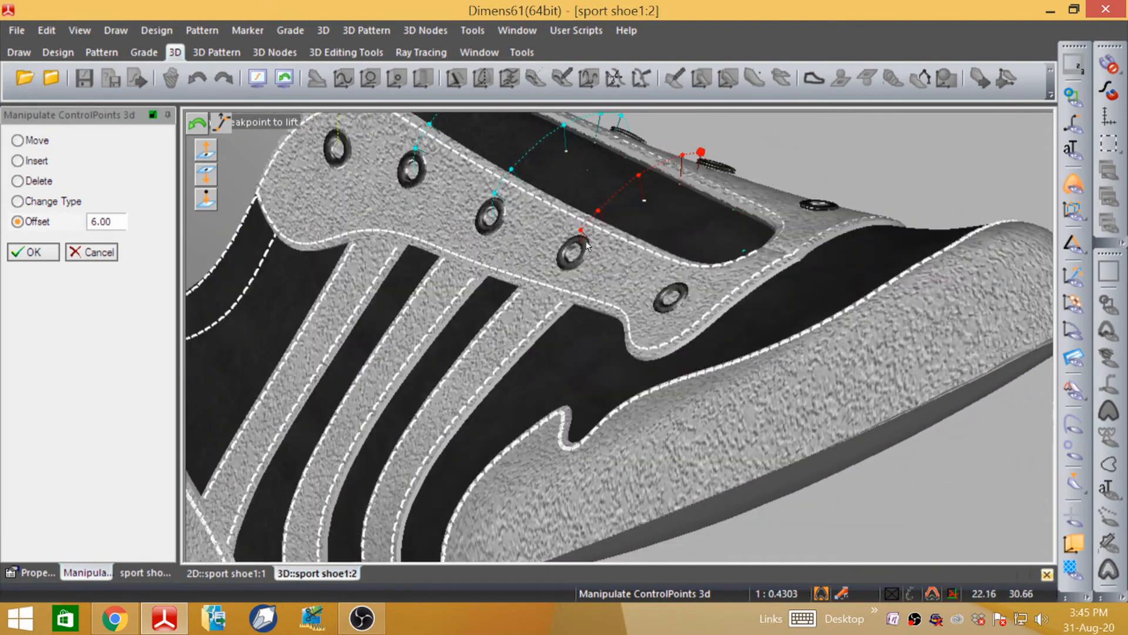
scroll(588, 244, "up", 5)
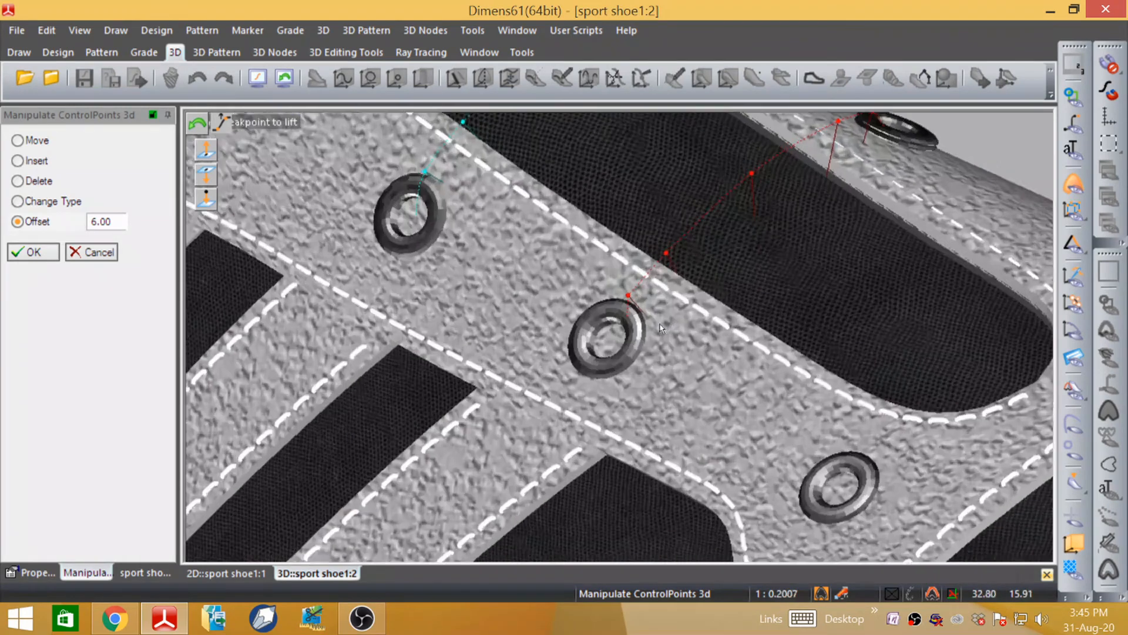
scroll(660, 329, "up", 1)
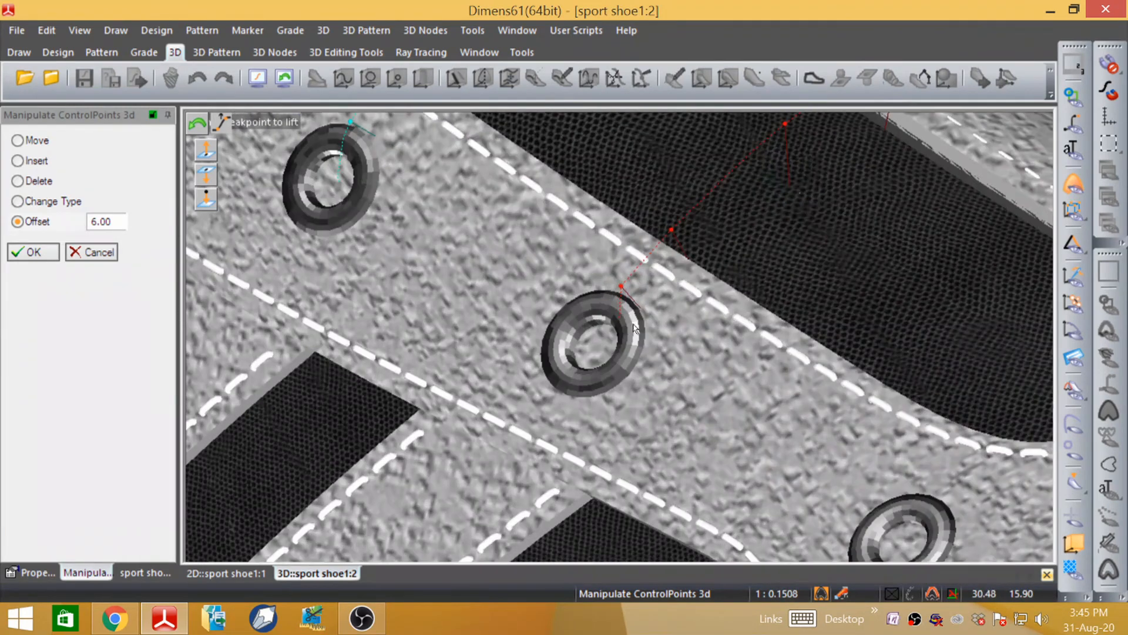
left_click(1073, 187)
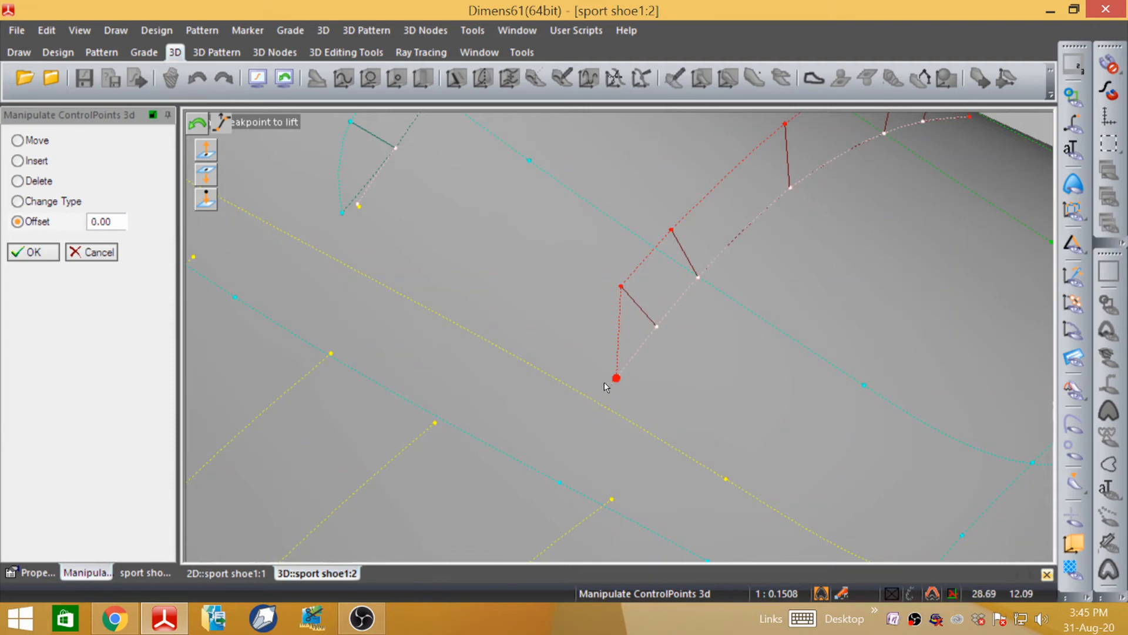
left_click(17, 141)
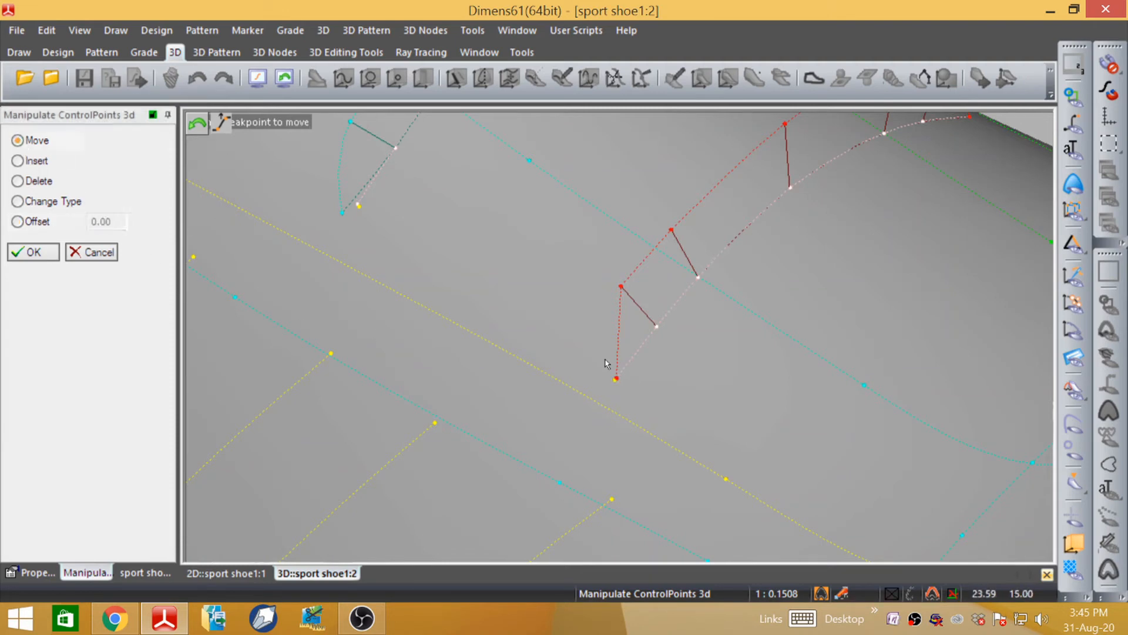
left_click(616, 379)
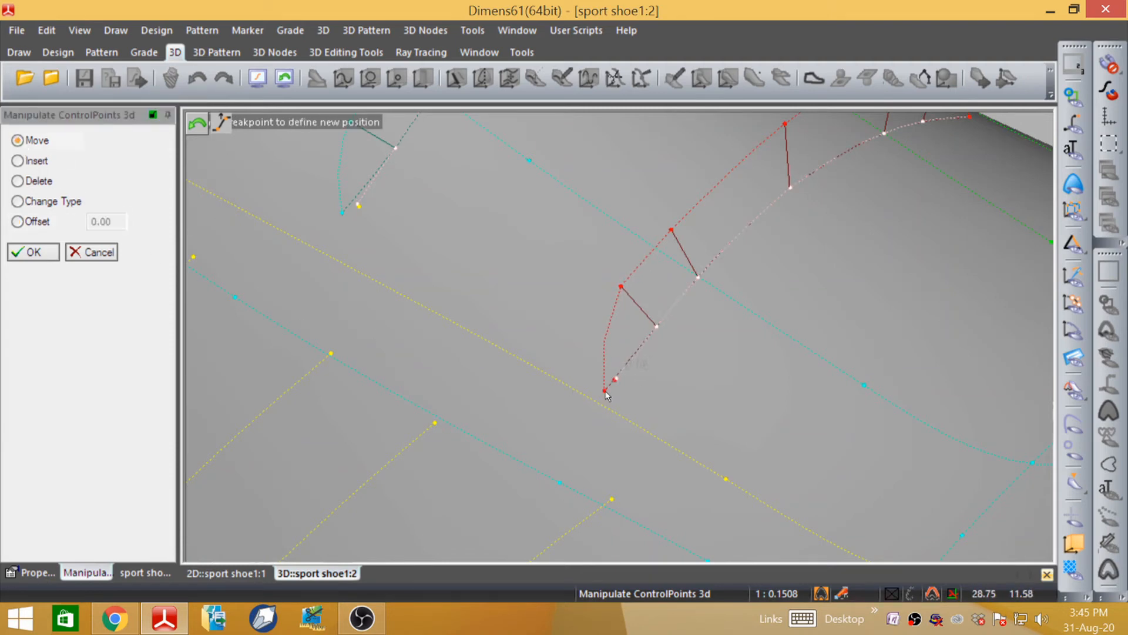
left_click(604, 390)
left_click(1073, 185)
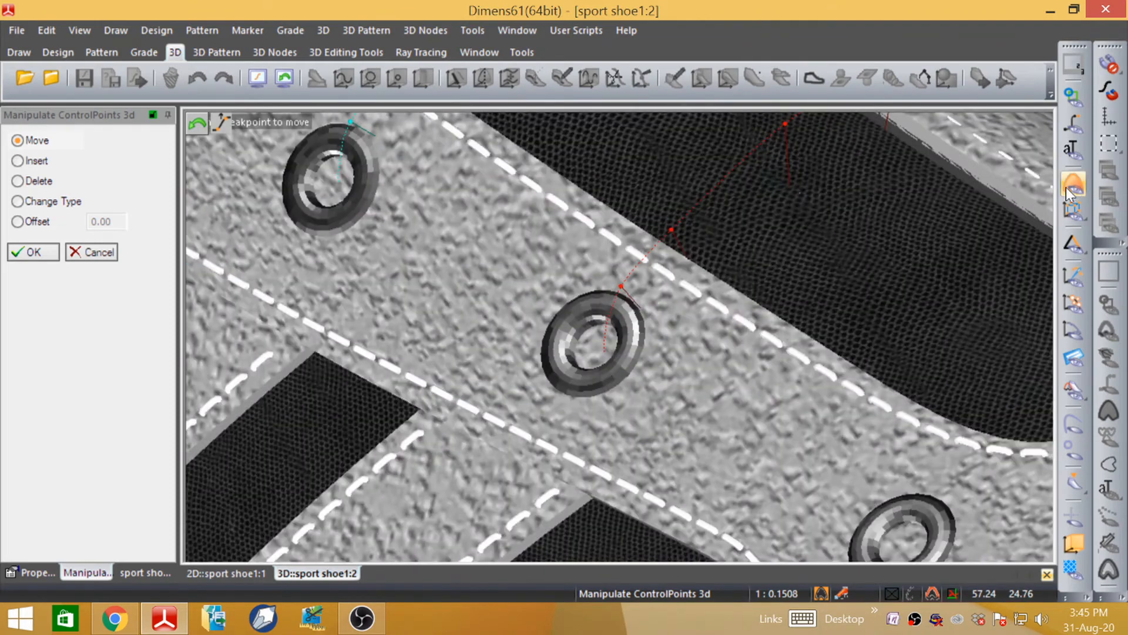
- Check the fourth lace's opposite end on the textured shoe and move that end point slightly toward the eyelet's centre
scroll(614, 285, "down", 4)
middle_click_drag(660, 307, 512, 372)
middle_click_drag(572, 339, 570, 311)
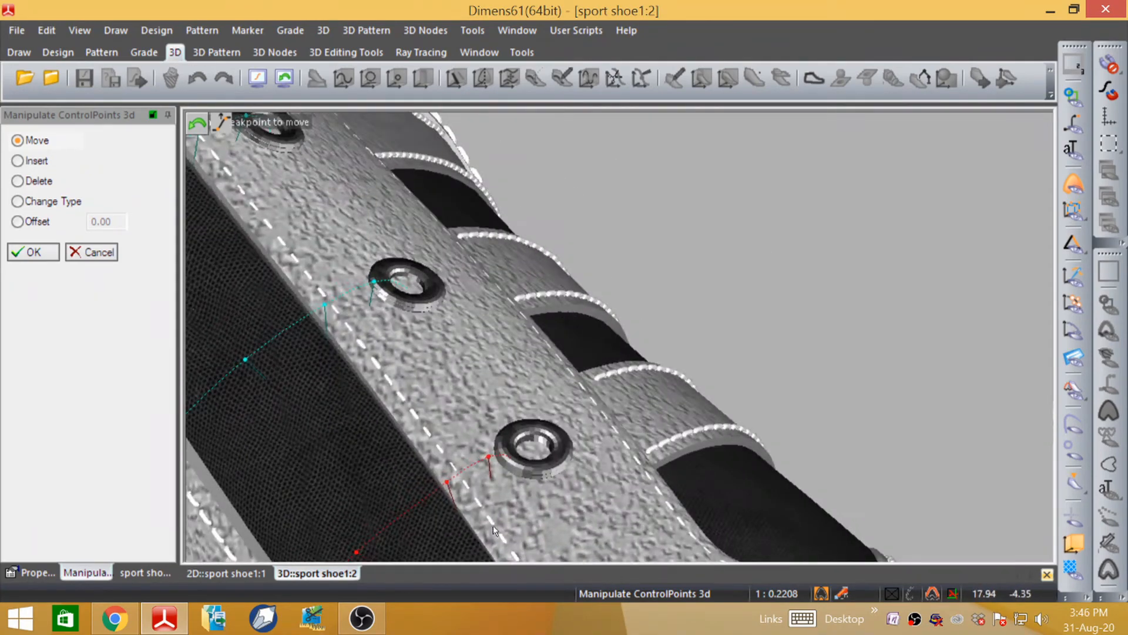
scroll(570, 312, "up", 4)
left_click(1073, 188)
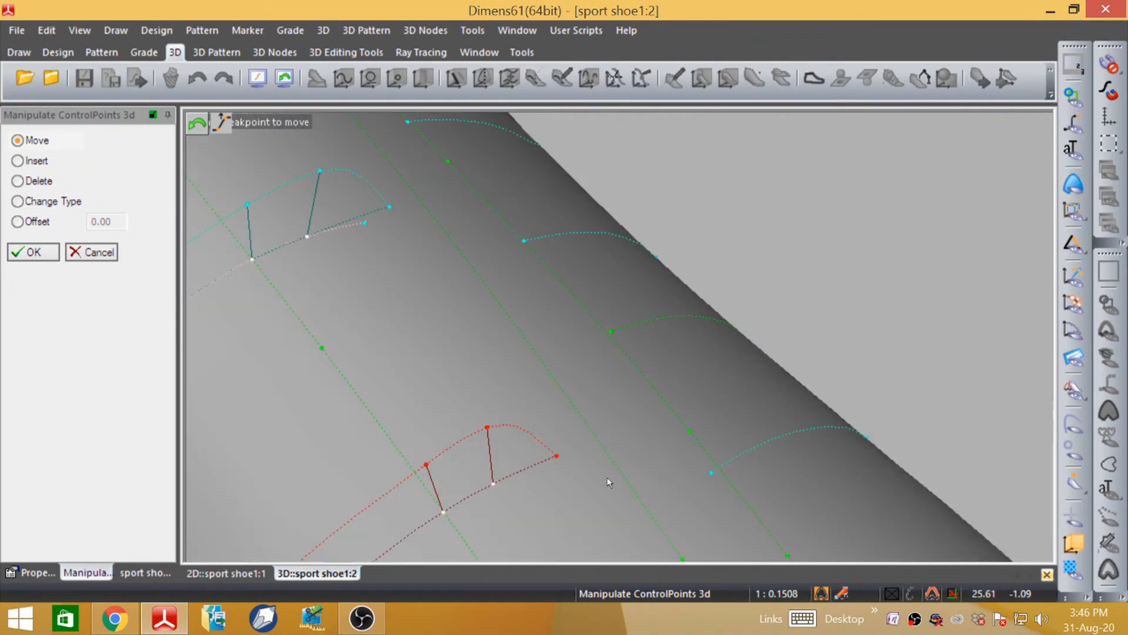
left_click(557, 456)
left_click(562, 438)
left_click(1071, 202)
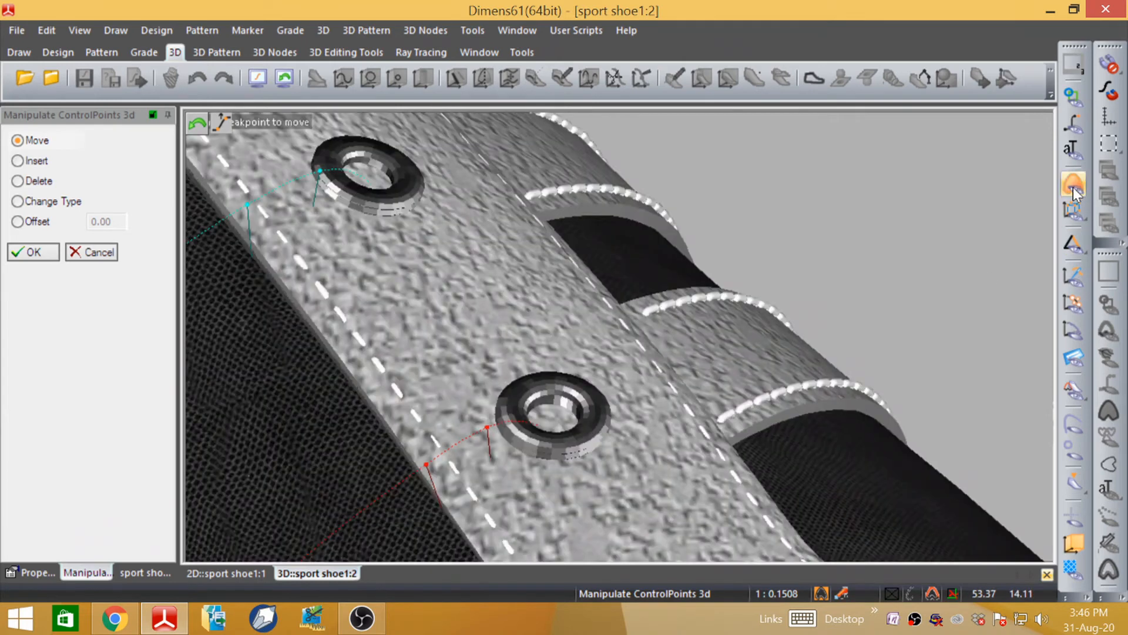
- Move the fourth lace's far end point a little farther outward and check the lace's fit in both eyelets on the textured shoe
left_click(1071, 202)
left_click(565, 439)
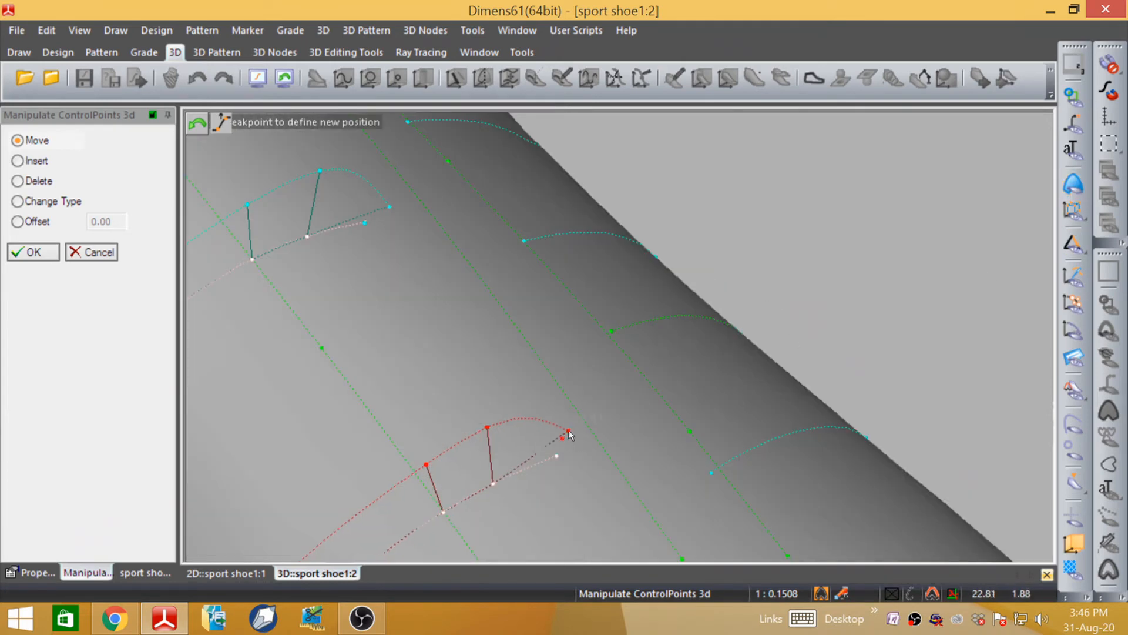
left_click(569, 431)
left_click(1079, 185)
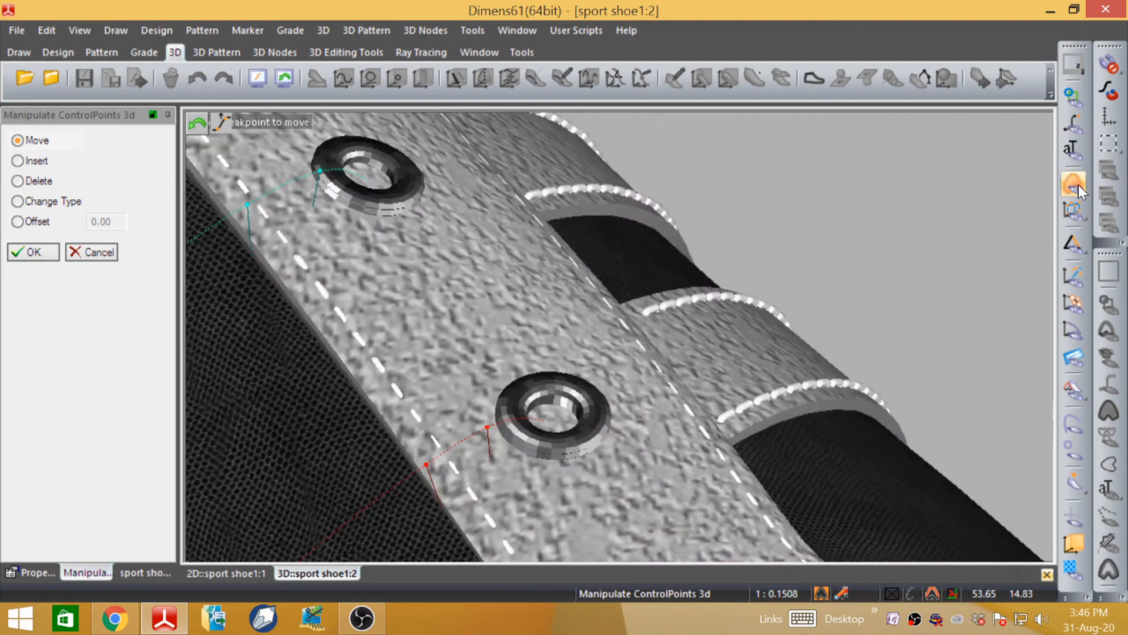
scroll(719, 372, "down", 5)
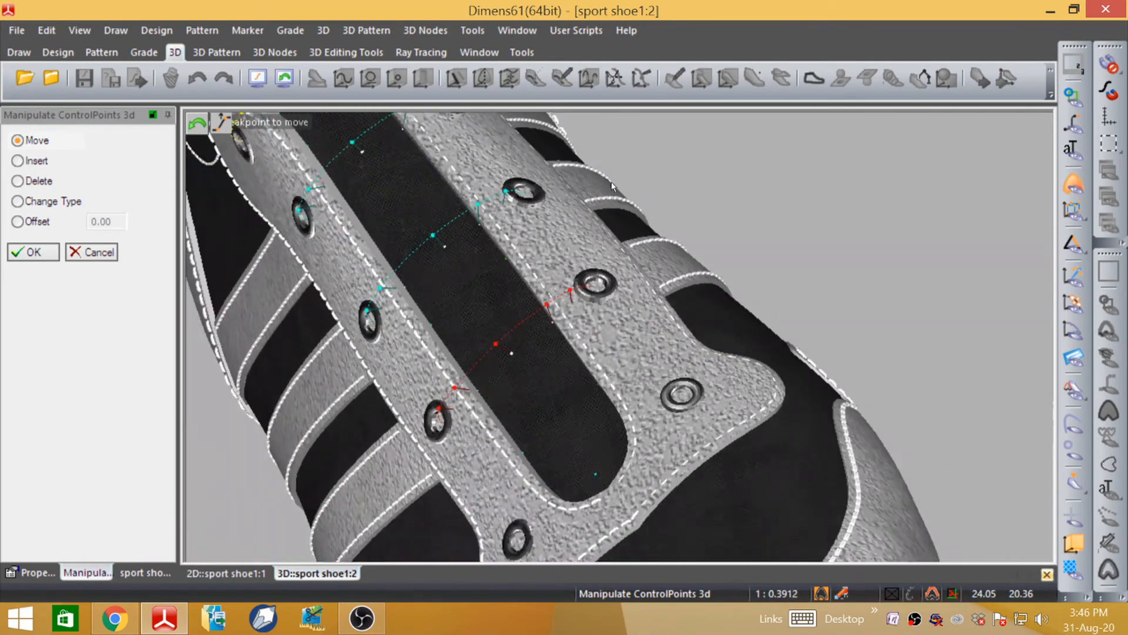
- Select the fifth lace line nearest the toe and offset its control point just after the yellow eyelet point by 6
left_click(1074, 184)
scroll(582, 419, "down", 3)
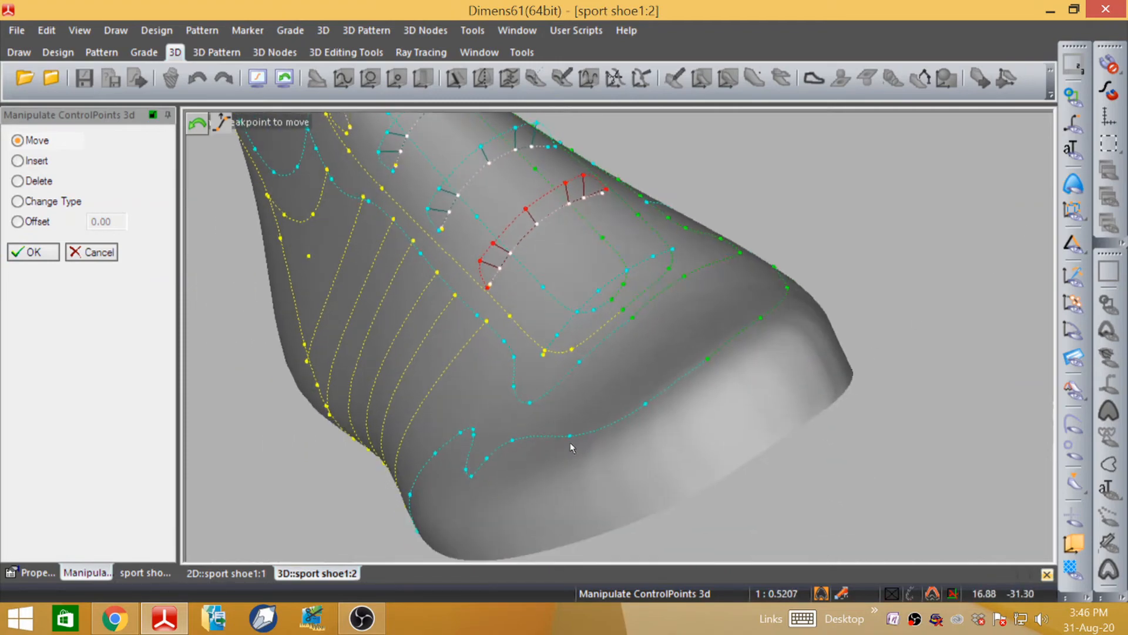
scroll(589, 349, "up", 4)
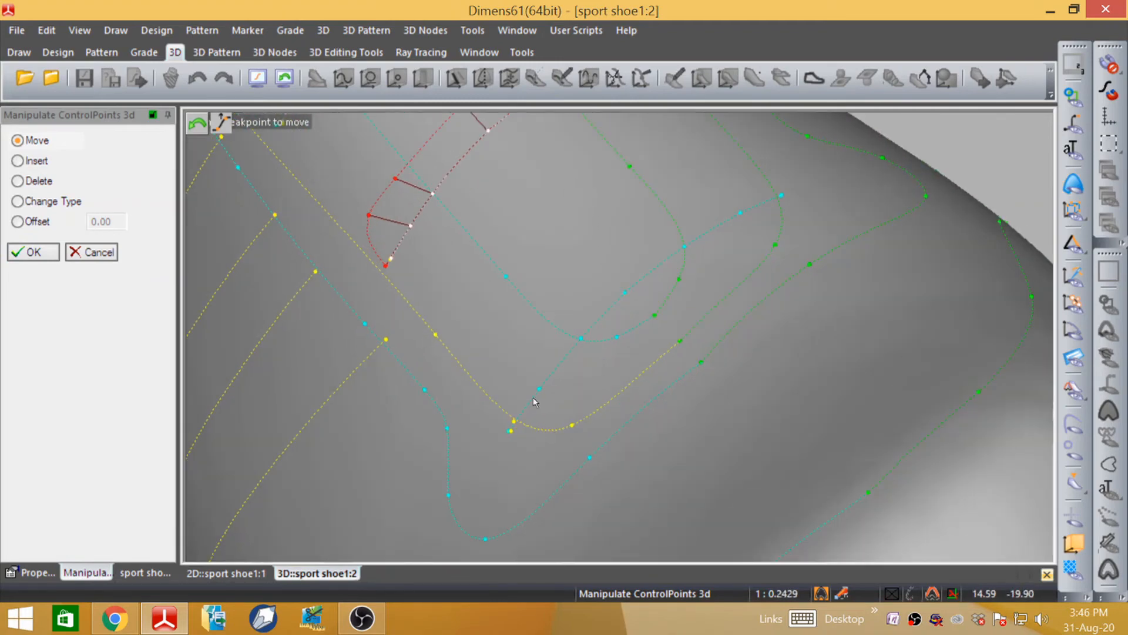
left_click(535, 400)
left_click(18, 222)
left_click(538, 388)
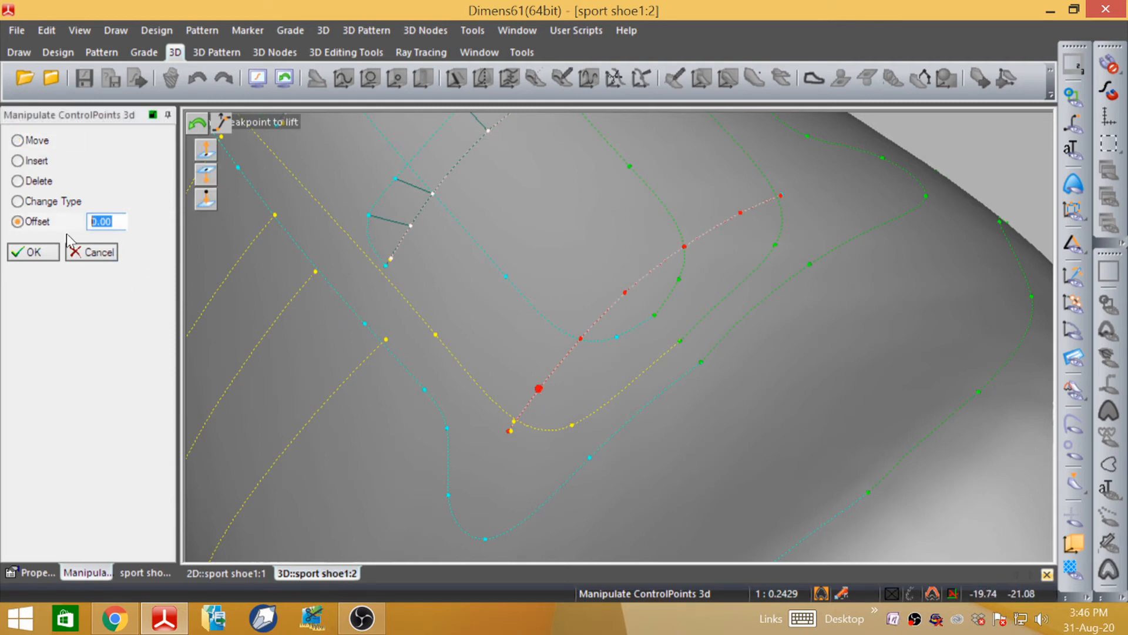
type("4")
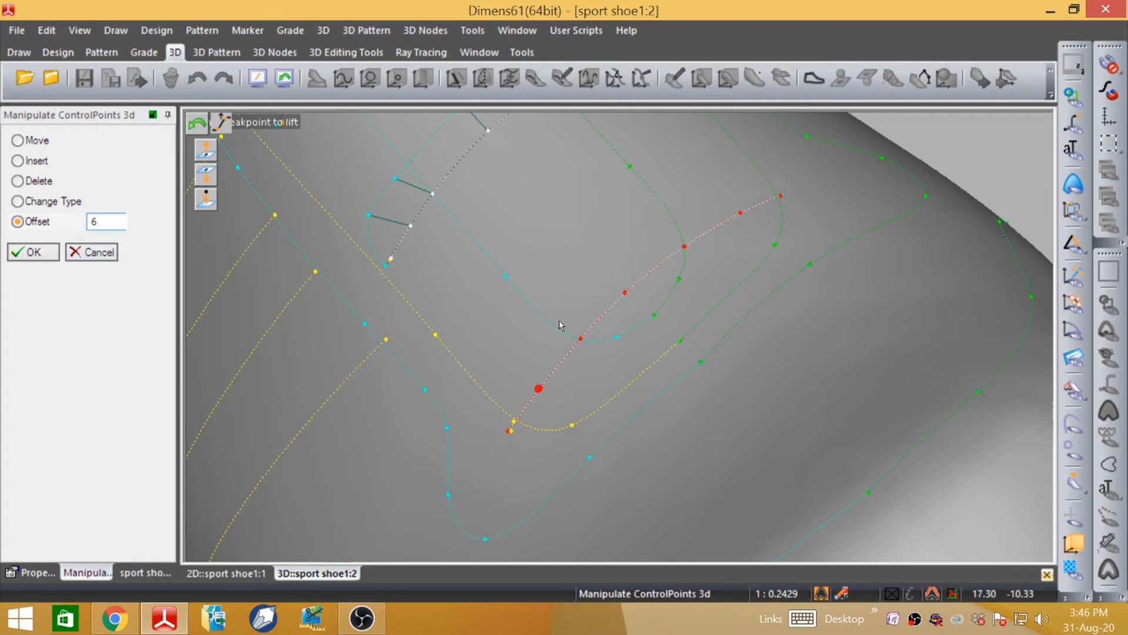
key("Return")
- Offset the fifth lace line's control points at the cyan line crossing and in the middle of the tongue by 6 each
left_click_drag(113, 222, 69, 223)
type("4")
key("Return")
left_click_drag(111, 222, 57, 221)
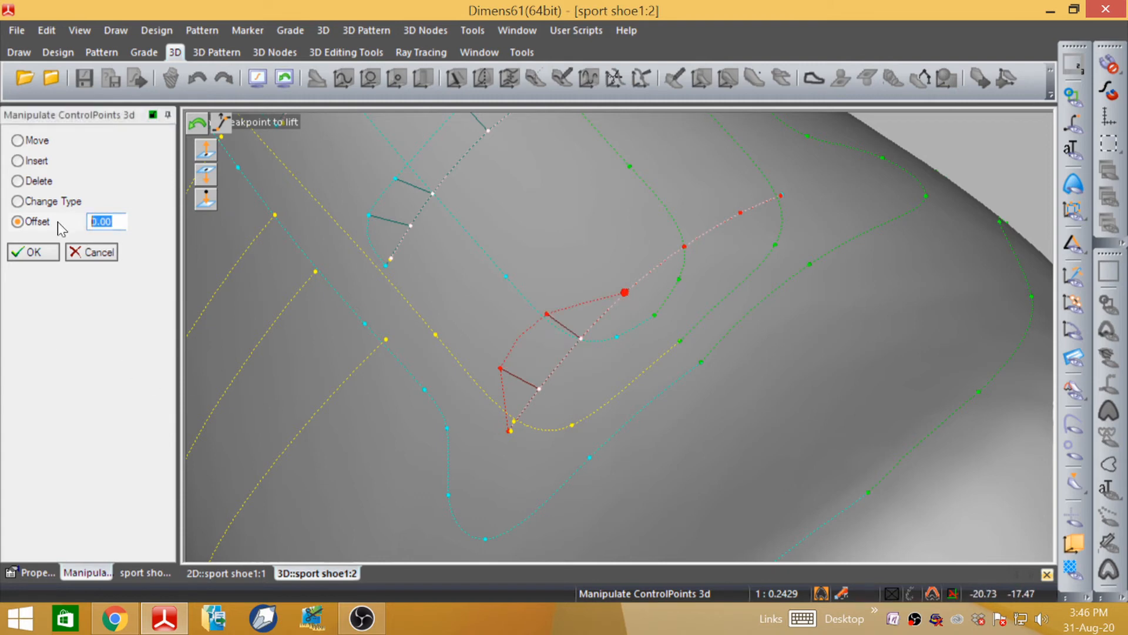
type("4")
key("Return")
- Offset the fifth lace line's control points at the inner green line crossing and just before its far end by 6 each
left_click(64, 202)
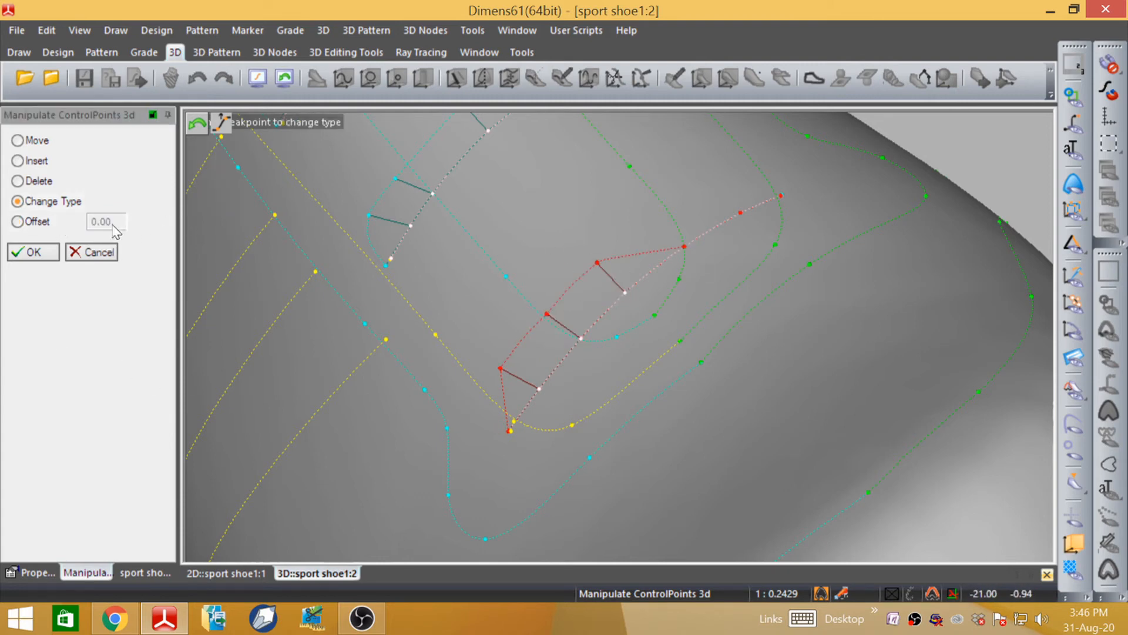
left_click(17, 222)
left_click(684, 246)
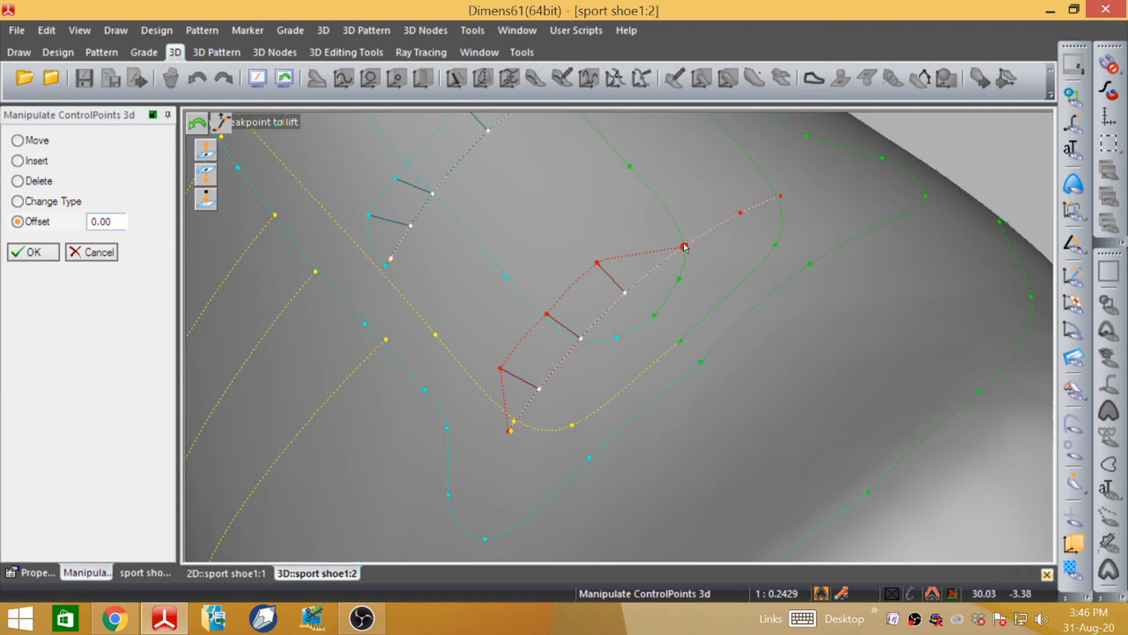
left_click_drag(111, 221, 88, 225)
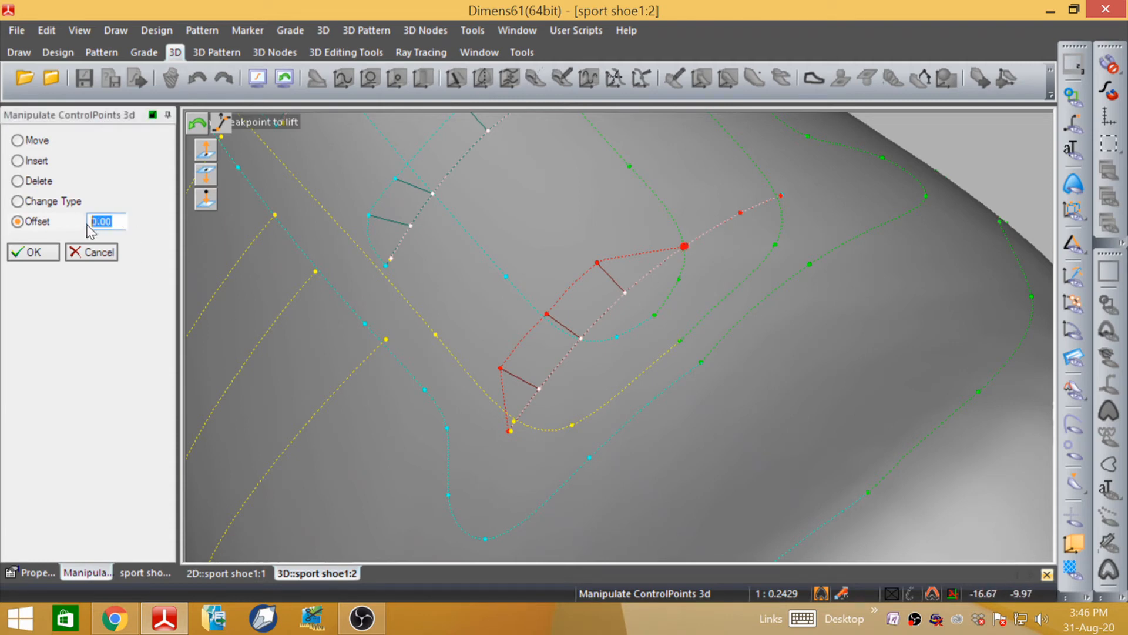
type("6")
left_click(740, 212)
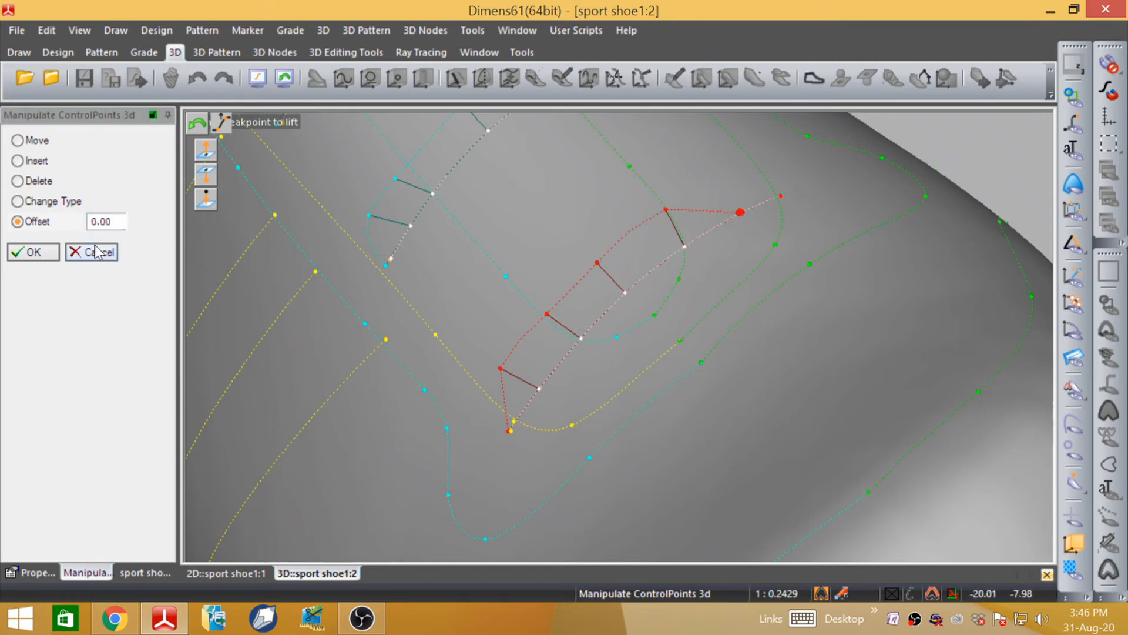
left_click_drag(112, 221, 74, 224)
type("6")
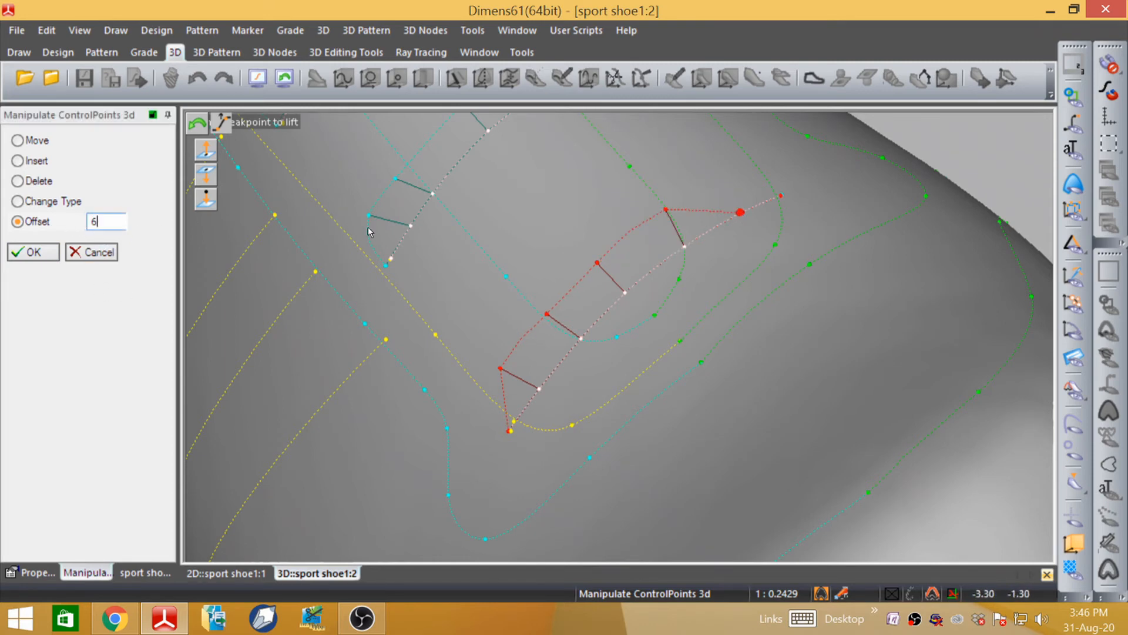
left_click(780, 196)
- Check the fifth lace's near end on the textured shoe and move that end point outward toward the eyelet's centre
left_click(1067, 187)
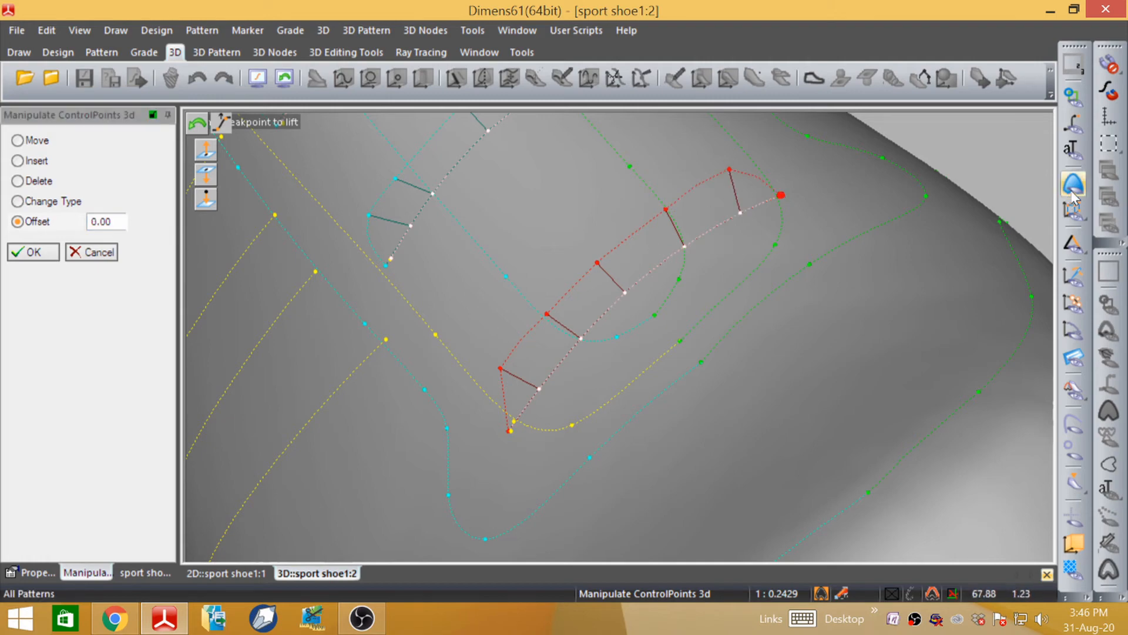
middle_click_drag(477, 420, 562, 398)
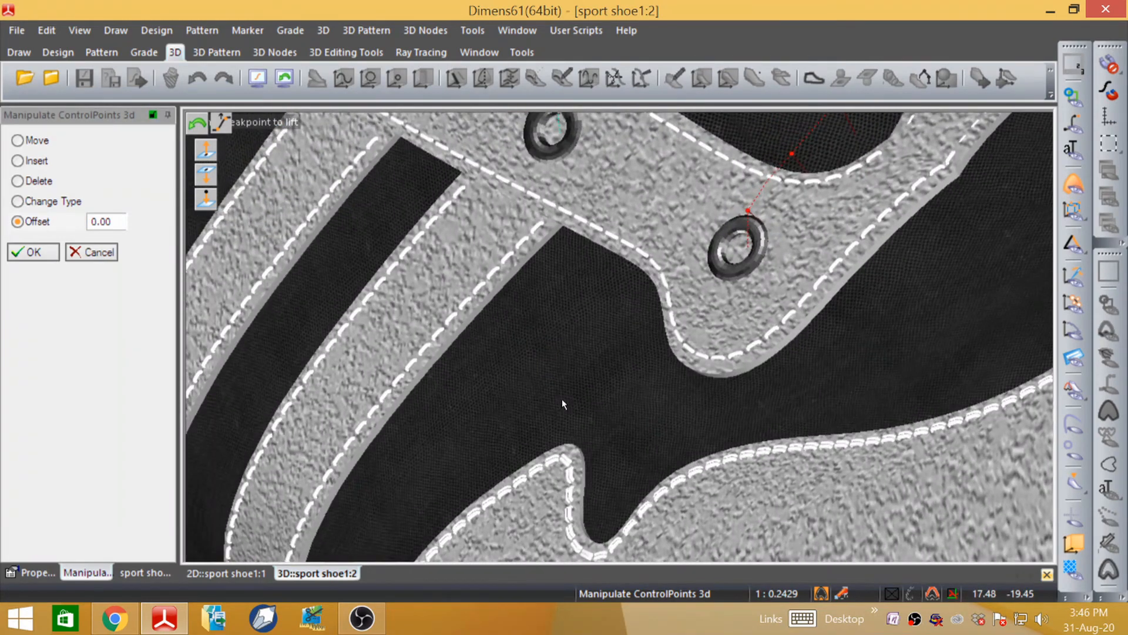
scroll(843, 209, "up", 2)
left_click(1074, 184)
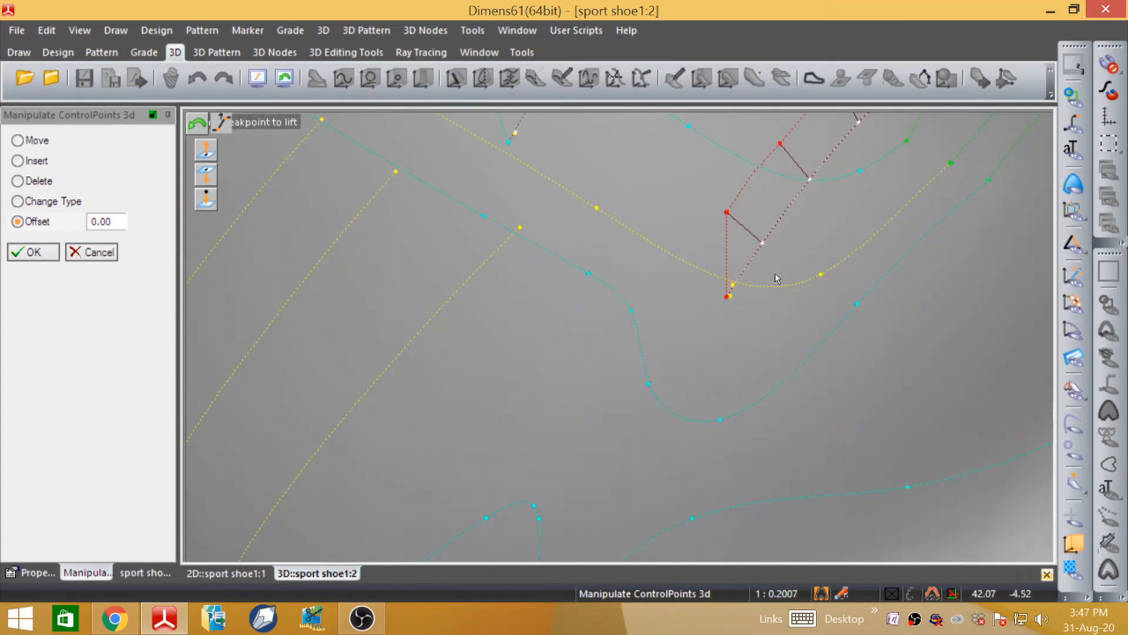
left_click(19, 140)
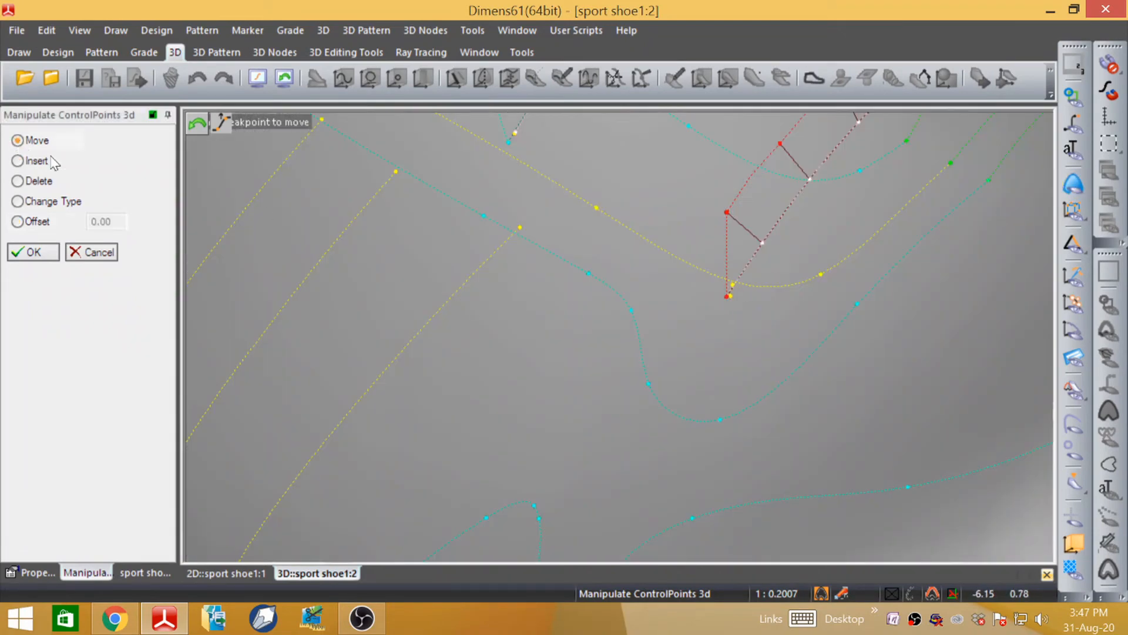
left_click(727, 297)
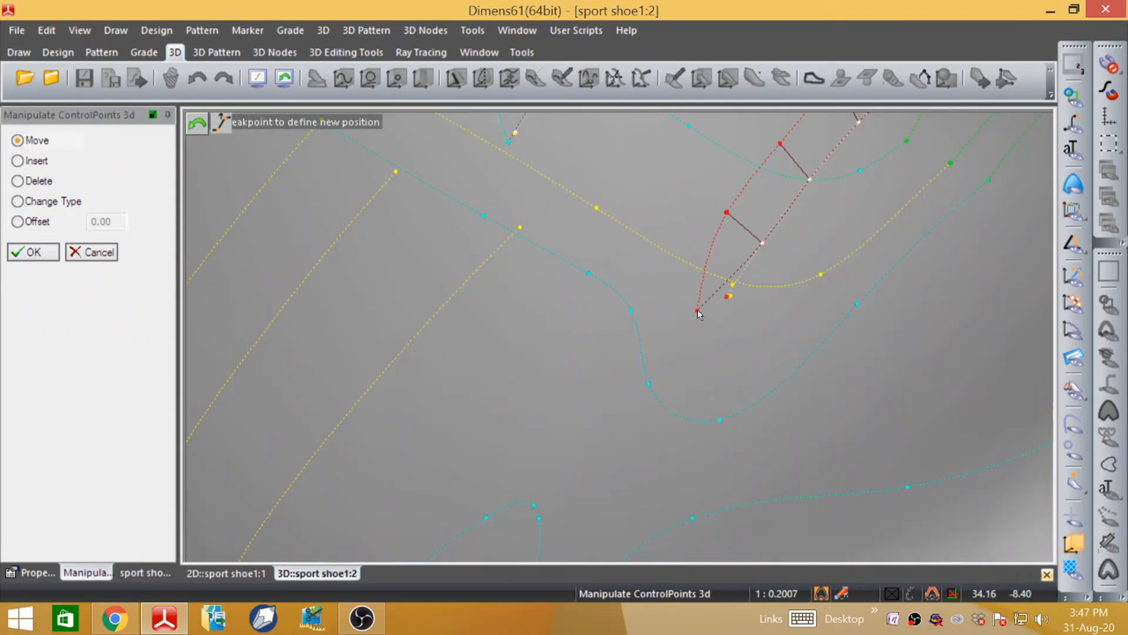
left_click(698, 309)
- Check the fifth lace's near end in its eyelet and move the end point slightly back toward the lace
left_click(1074, 184)
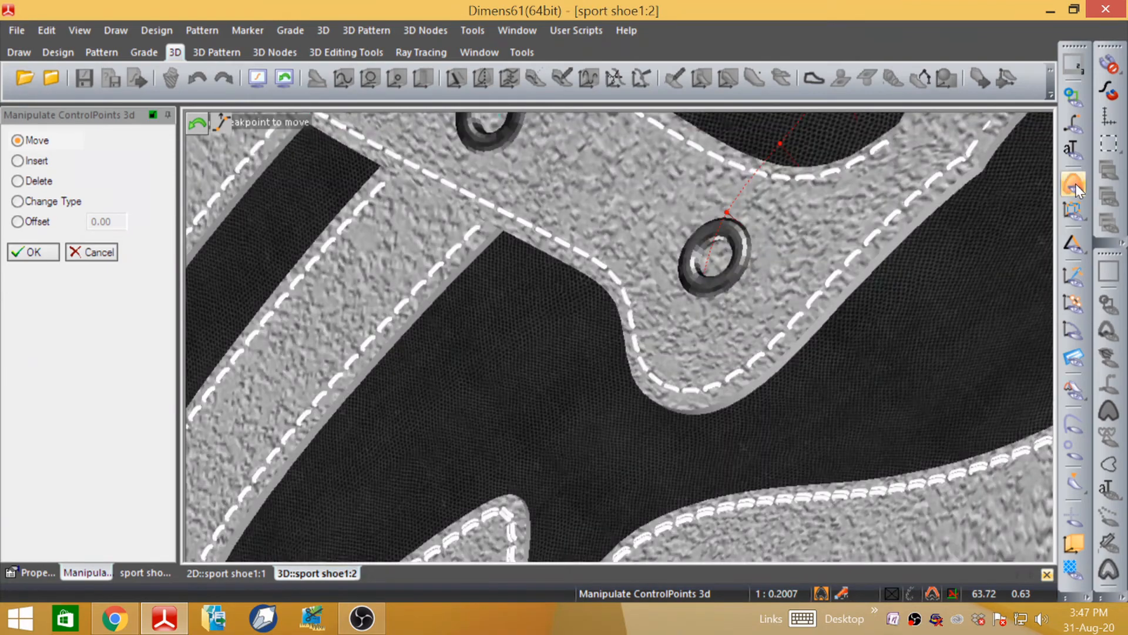
left_click(1075, 183)
left_click(698, 310)
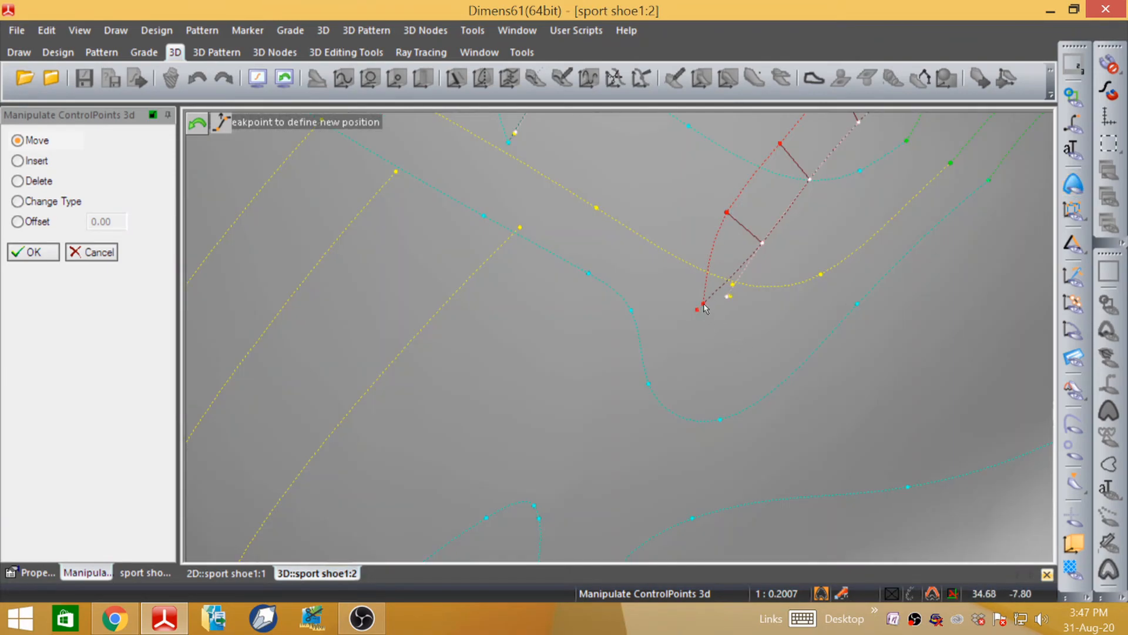
left_click(702, 303)
left_click(1075, 186)
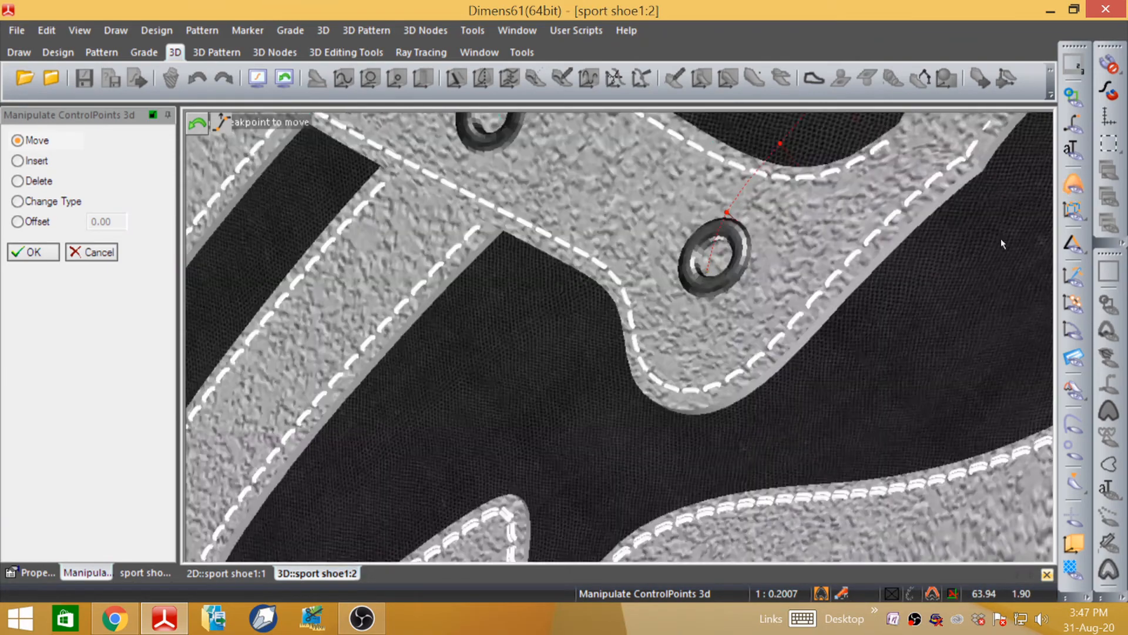
- Move the fifth lace's far end point into the eyelet's centre, check its fit on the textured shoe, and finish the control point editing
scroll(674, 312, "down", 5)
middle_click_drag(676, 312, 648, 343)
middle_click_drag(749, 306, 623, 364)
scroll(623, 362, "up", 10)
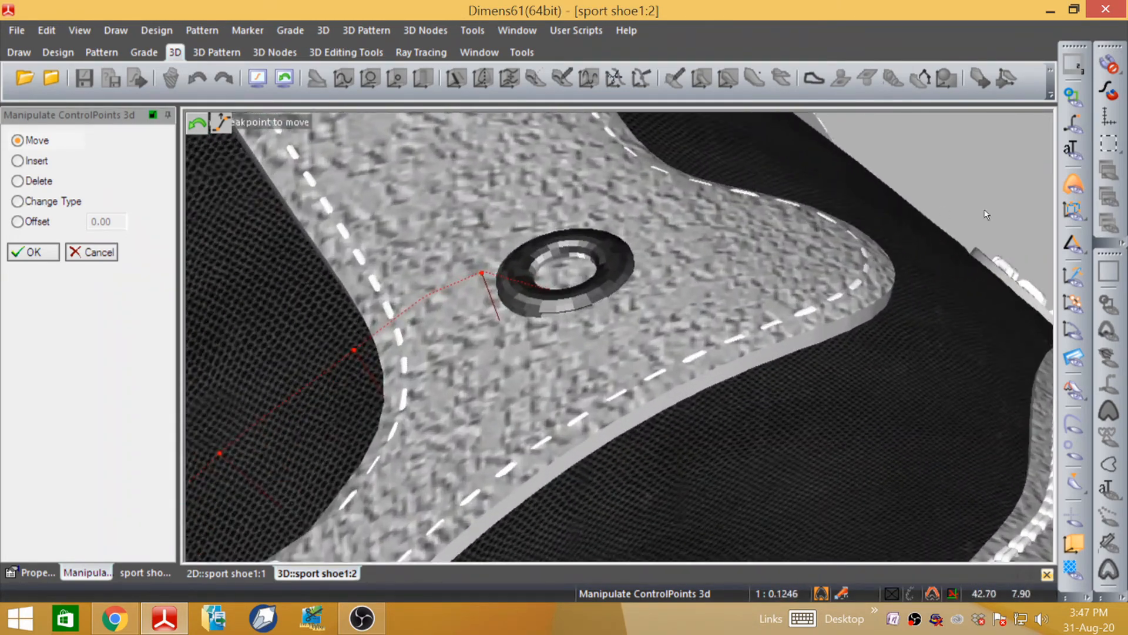
left_click(1074, 187)
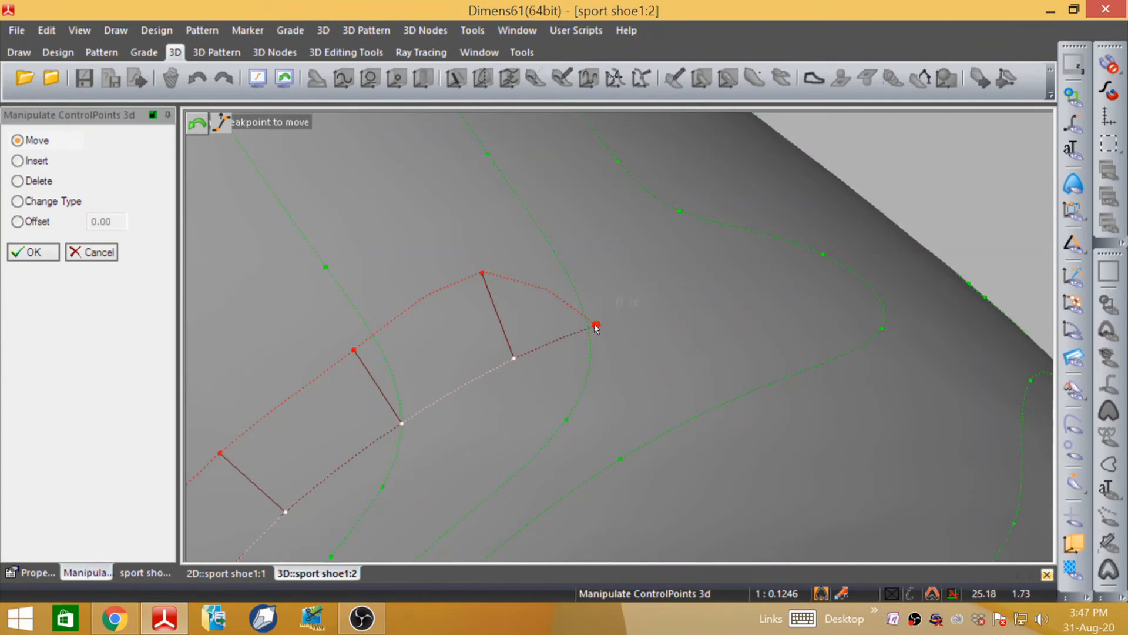
left_click(597, 324)
left_click(613, 283)
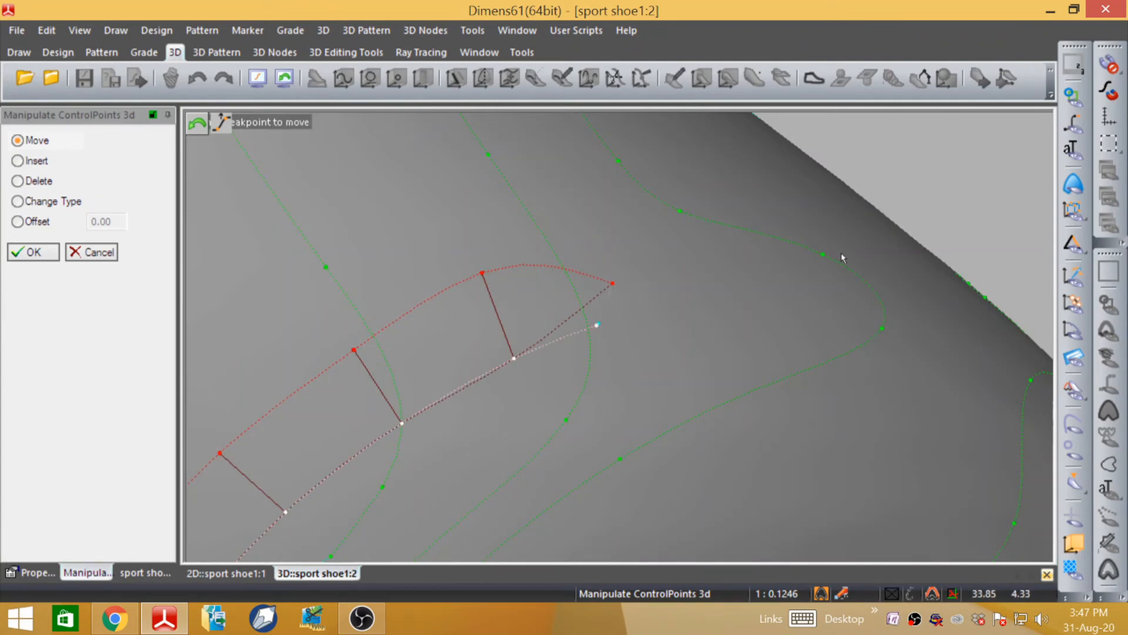
left_click(1079, 181)
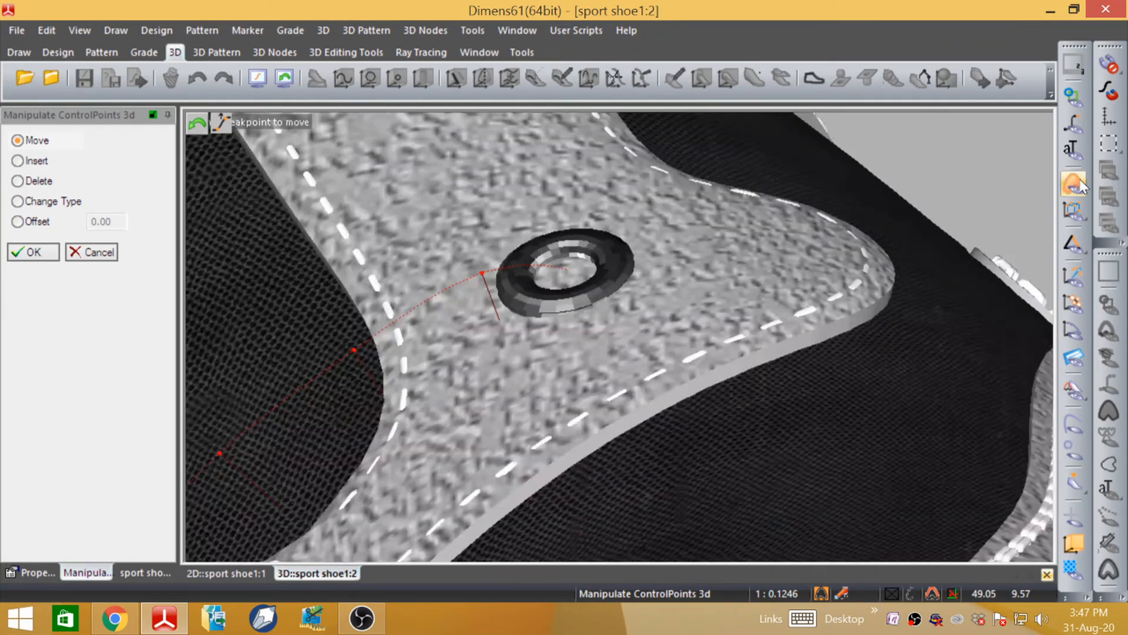
left_click(33, 252)
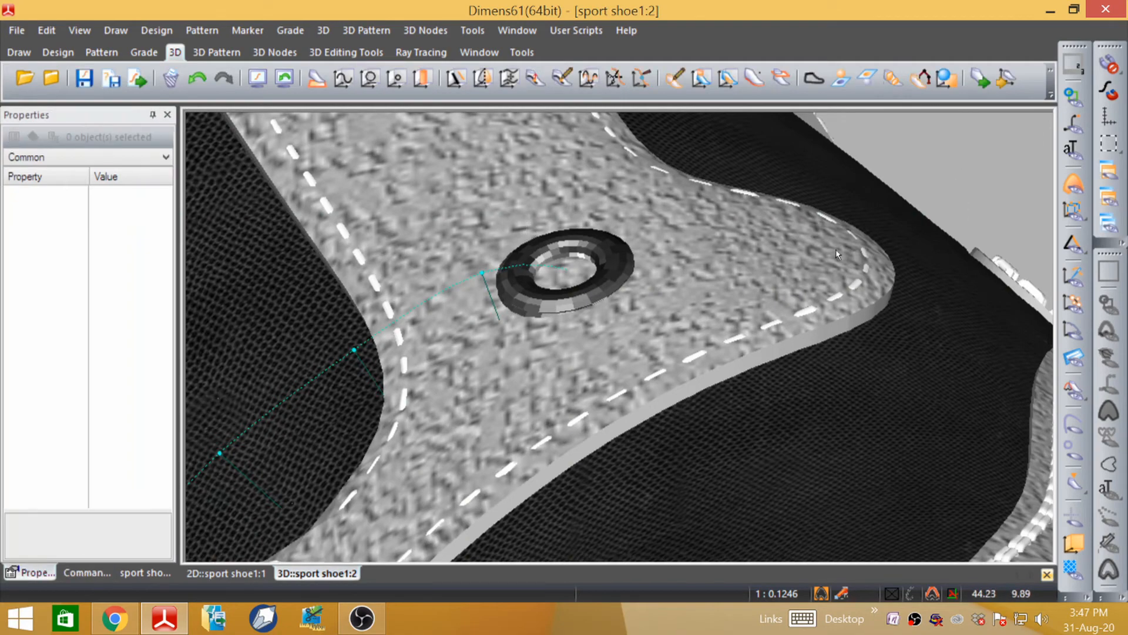
- Check all five laces on the textured shoe, hide the patterns, and select the lace line nearest the ankle
scroll(837, 254, "down", 10)
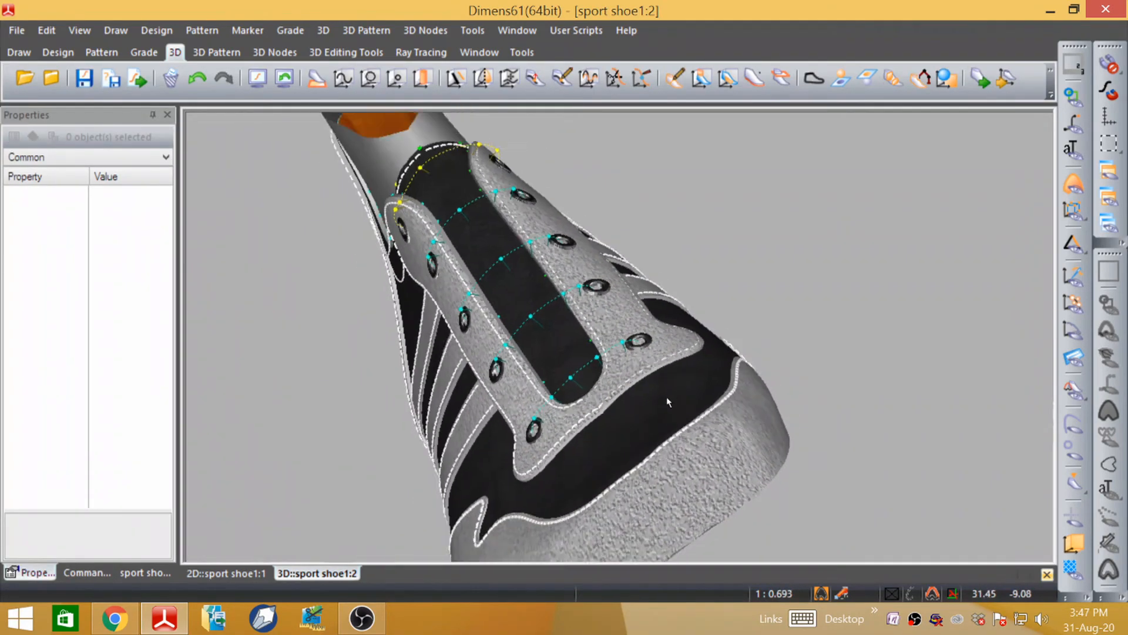
middle_click_drag(668, 402, 731, 289)
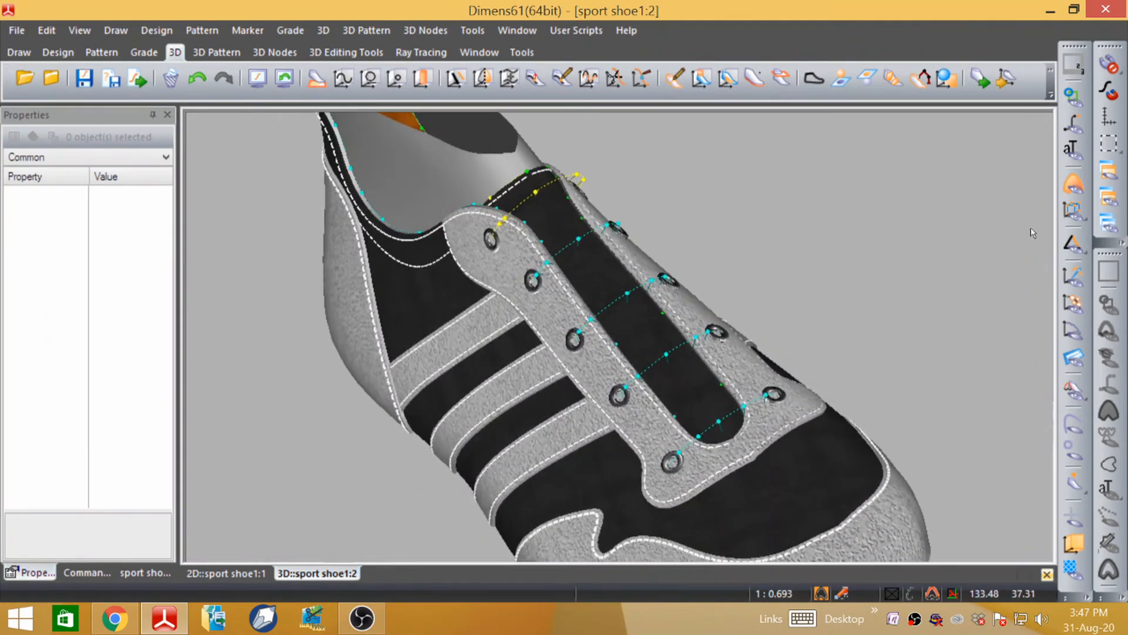
left_click(1072, 187)
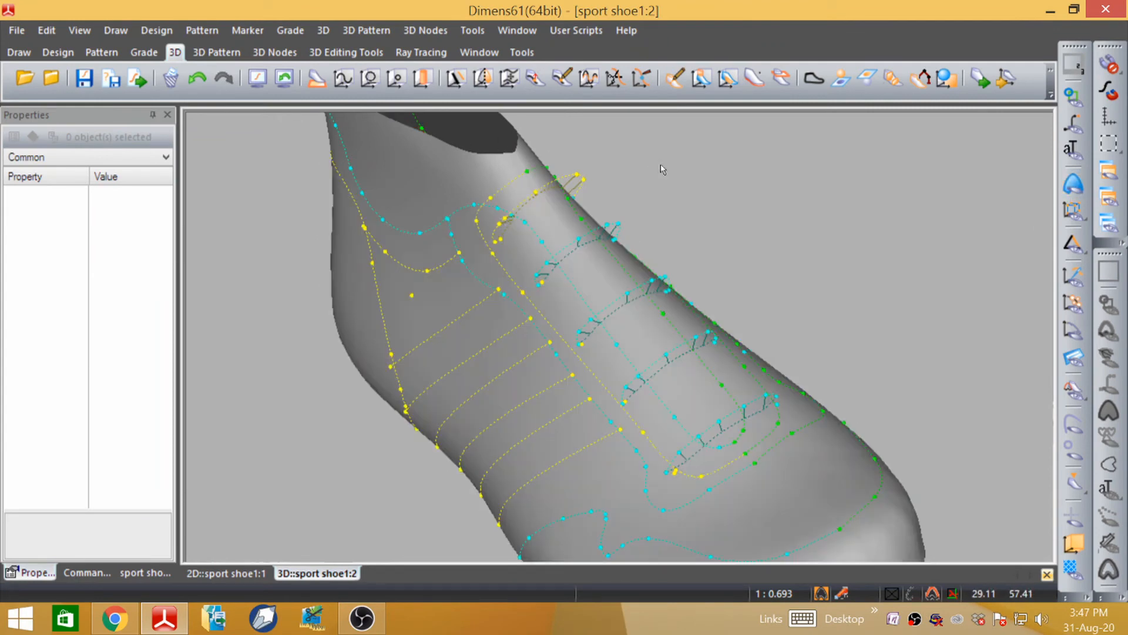
scroll(582, 205, "up", 3)
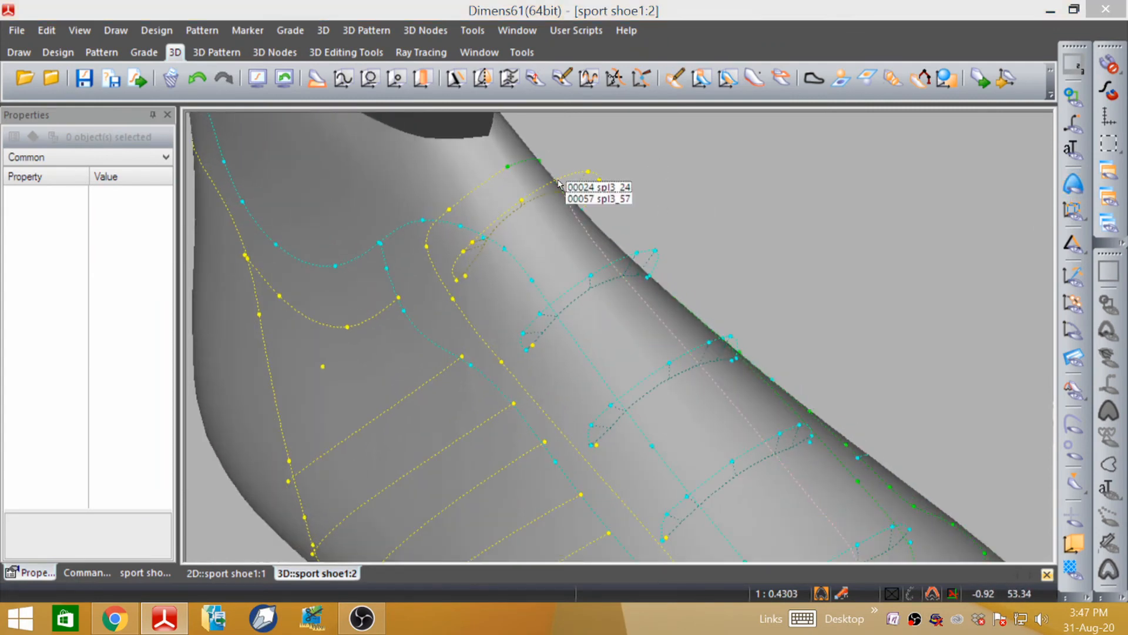
scroll(655, 175, "up", 2)
left_click(492, 202)
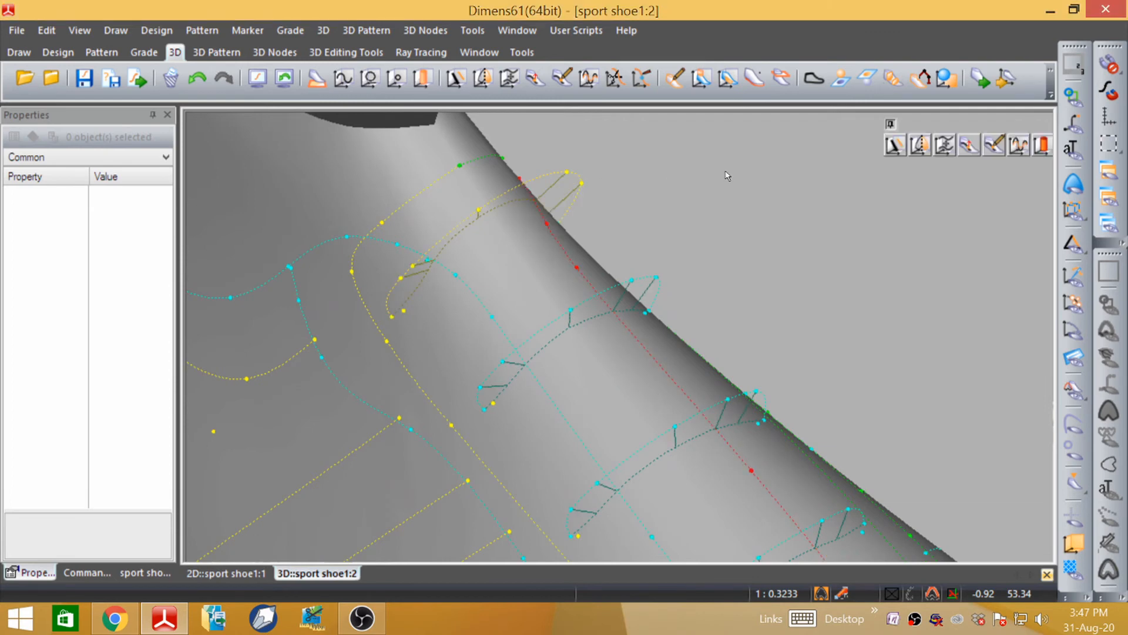
left_click(503, 197)
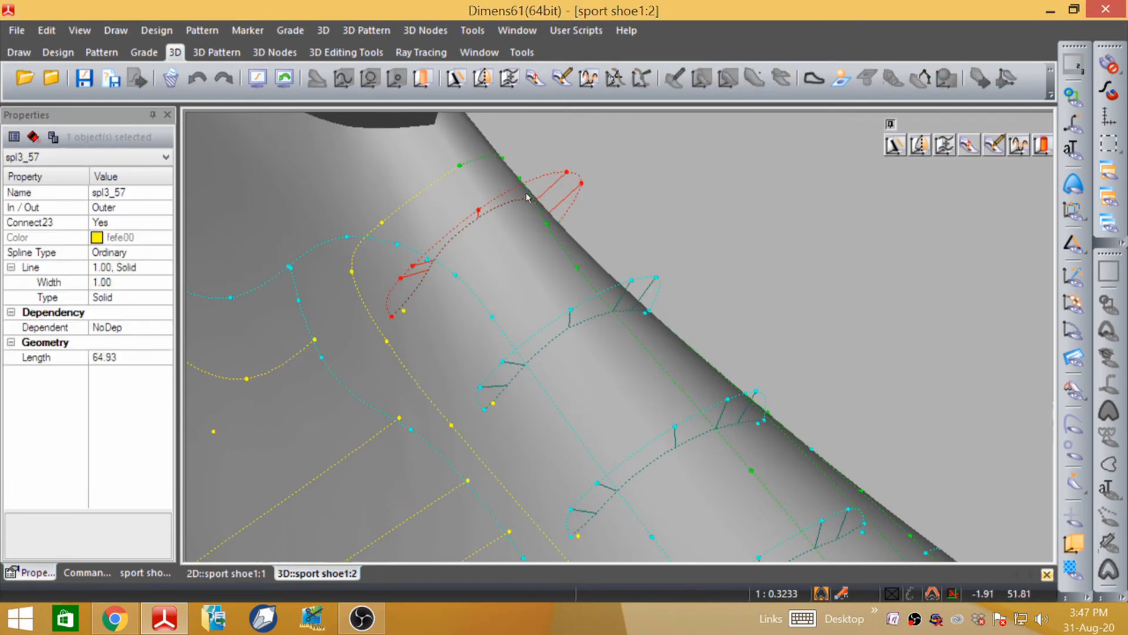
- Create a pipe along the lace line nearest the ankle, from its near end to its far end
left_click(1047, 145)
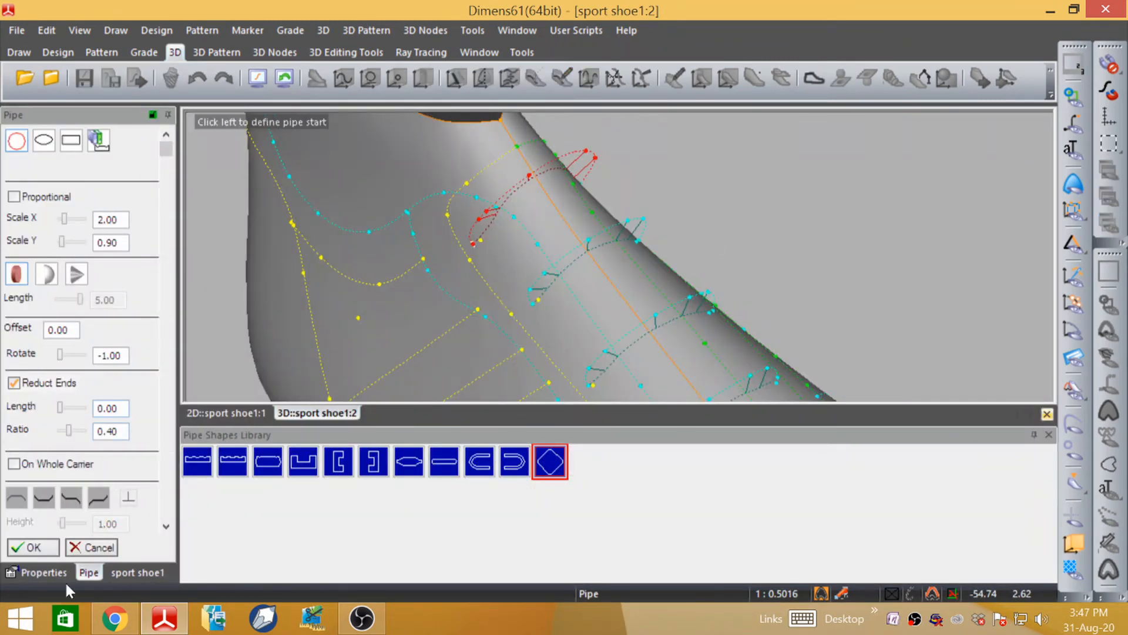
left_click_drag(168, 147, 177, 510)
left_click(34, 515)
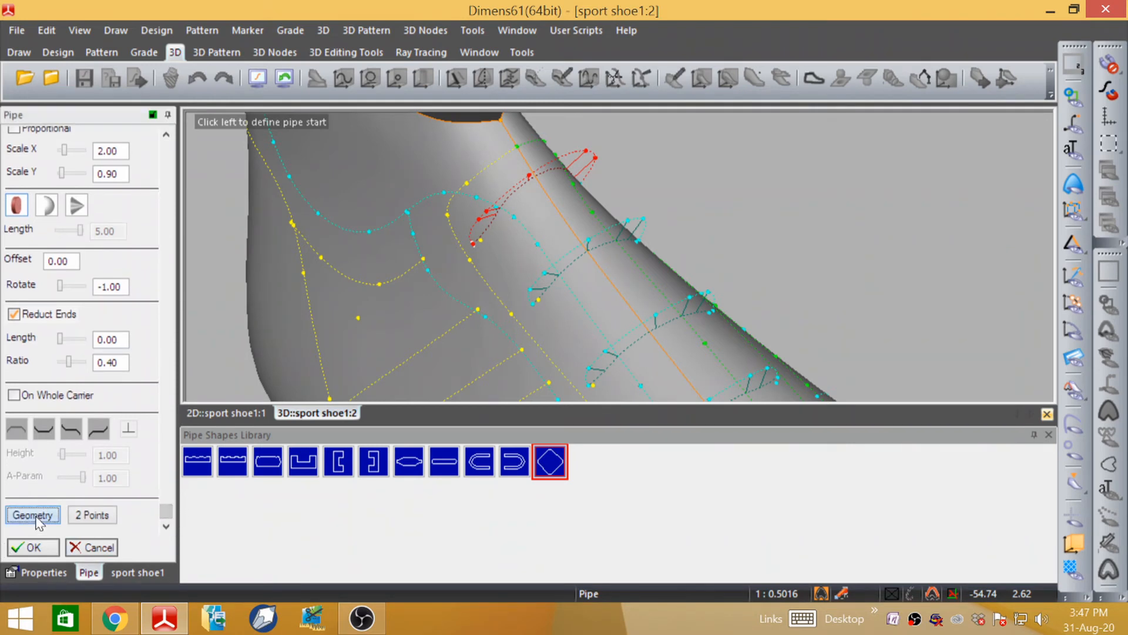
left_click(513, 194)
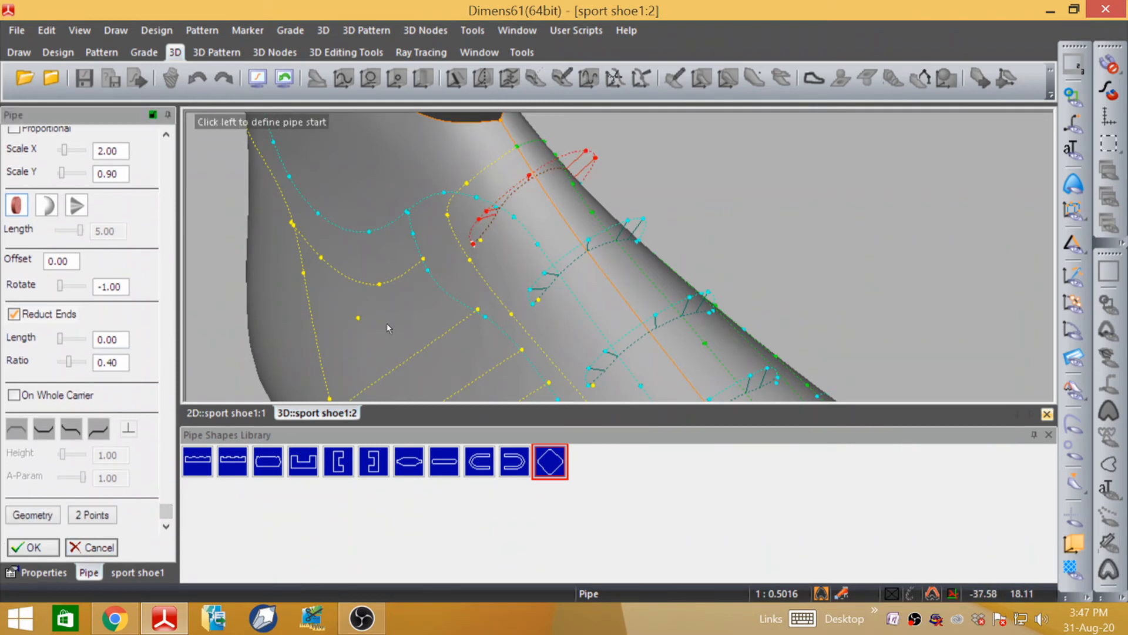
left_click(477, 249)
scroll(624, 146, "down", 4)
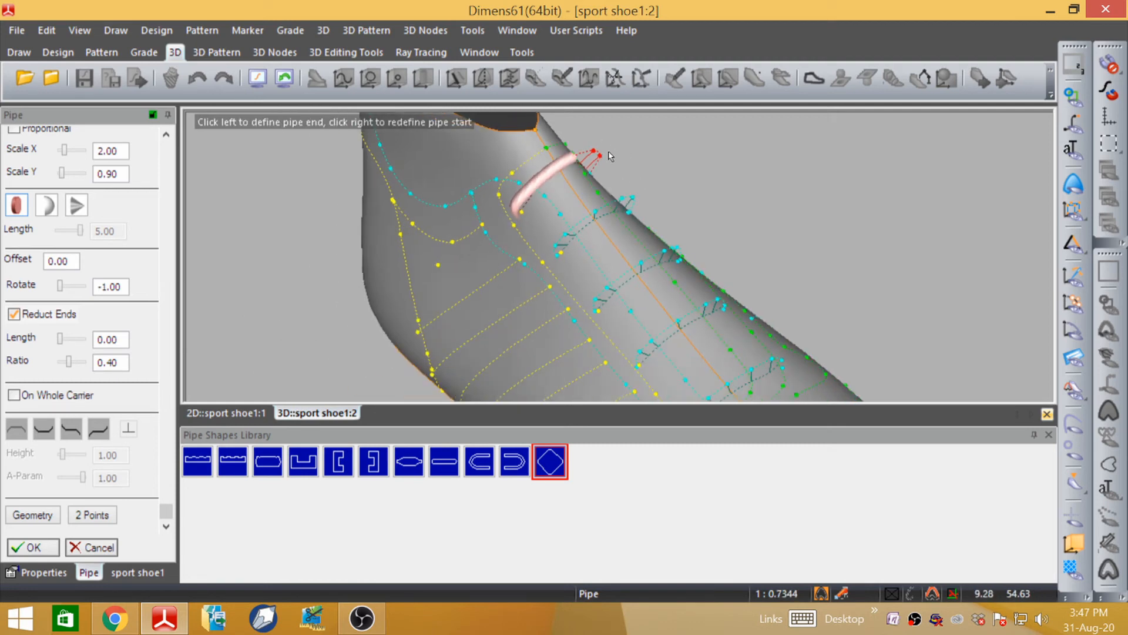
middle_click_drag(608, 152, 536, 277)
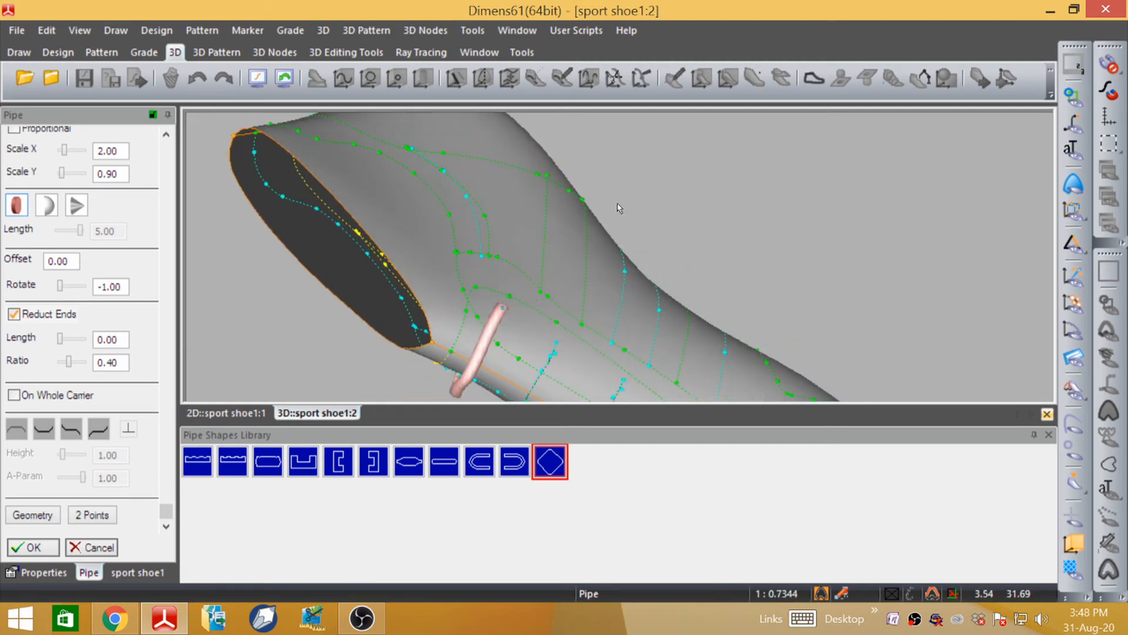
middle_click_drag(529, 224, 560, 133)
middle_click_drag(456, 257, 558, 159)
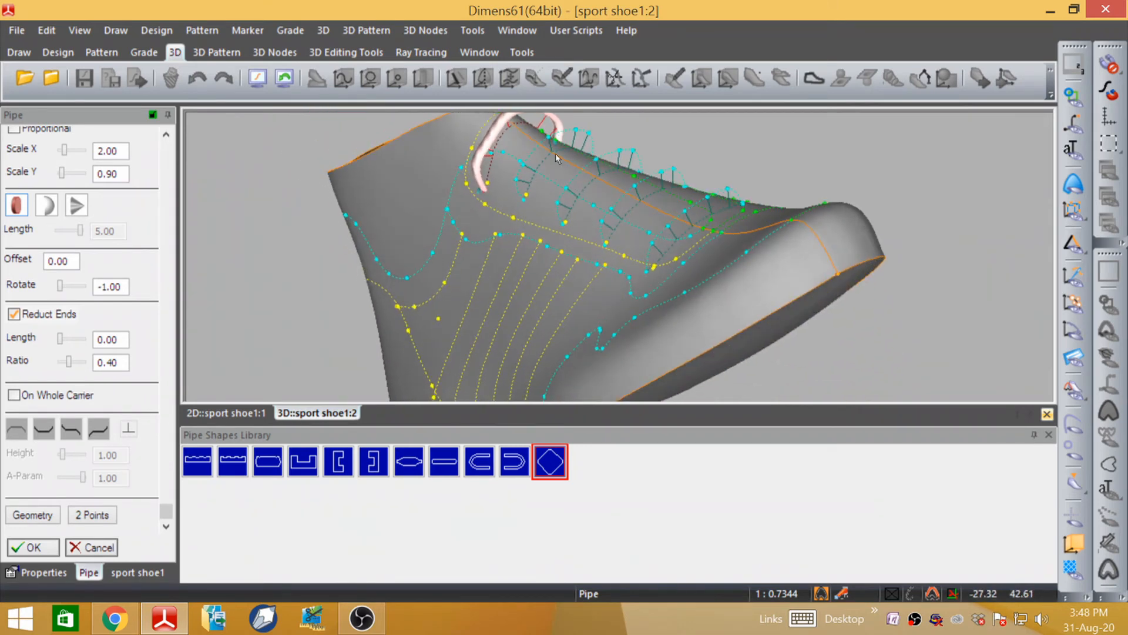
scroll(640, 212, "down", 2)
scroll(574, 175, "up", 3)
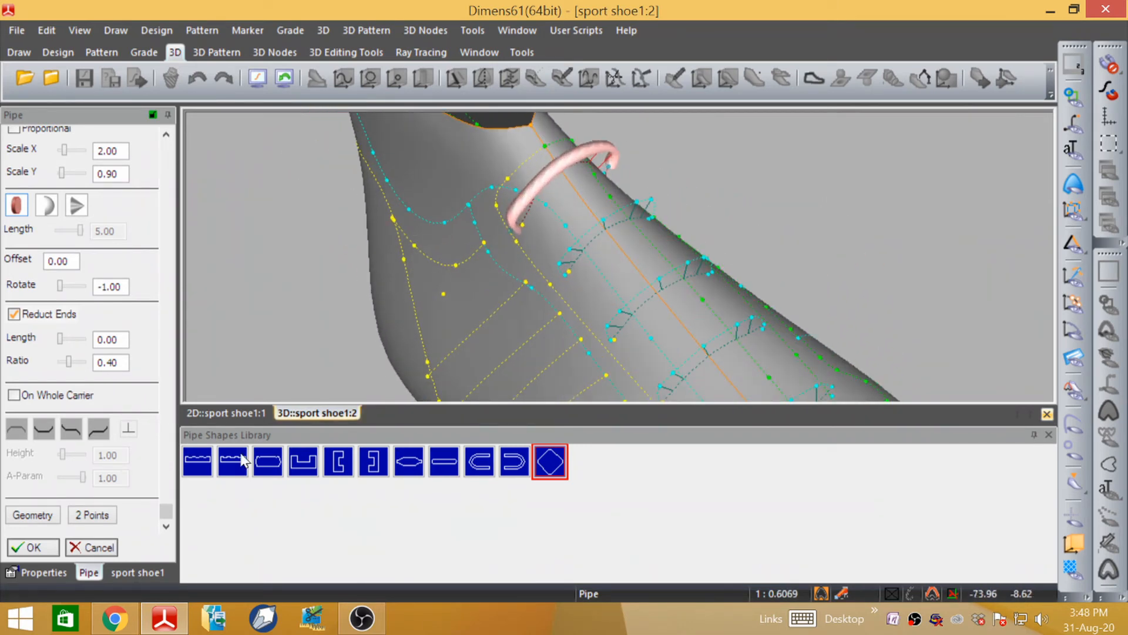
- Create a pipe along the second lace line from its near end to its far end
left_click(33, 515)
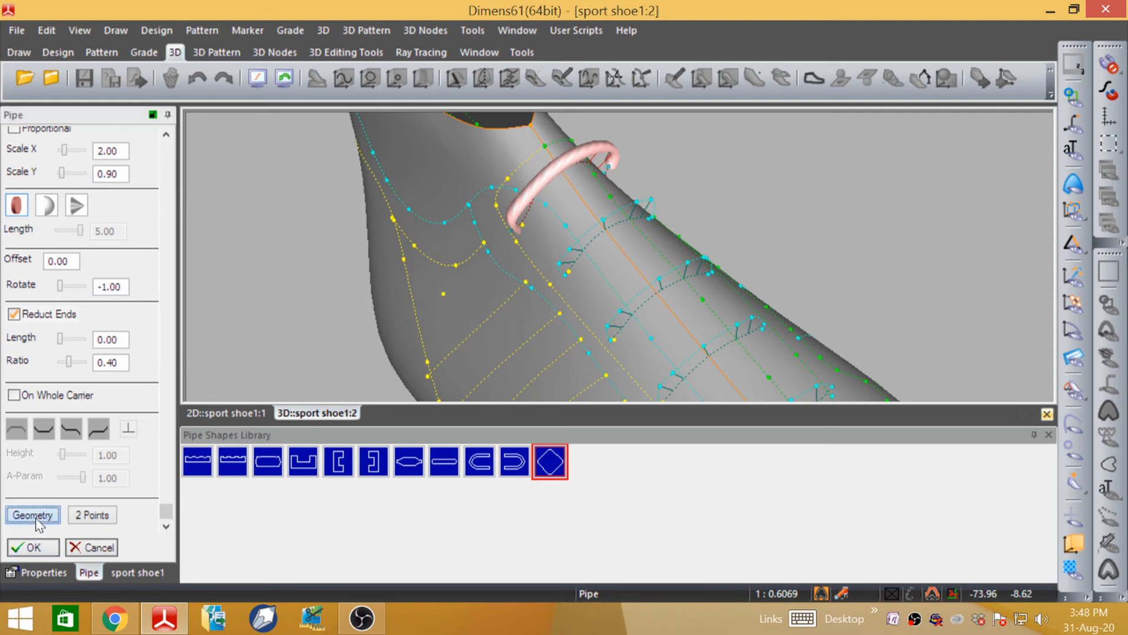
left_click(588, 234)
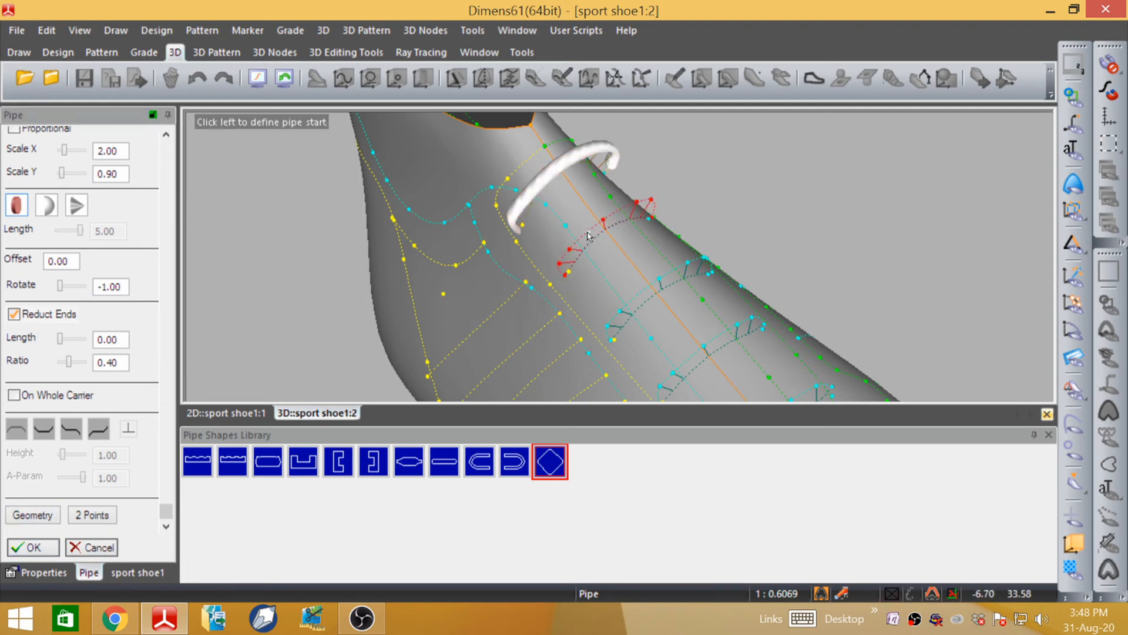
left_click(565, 275)
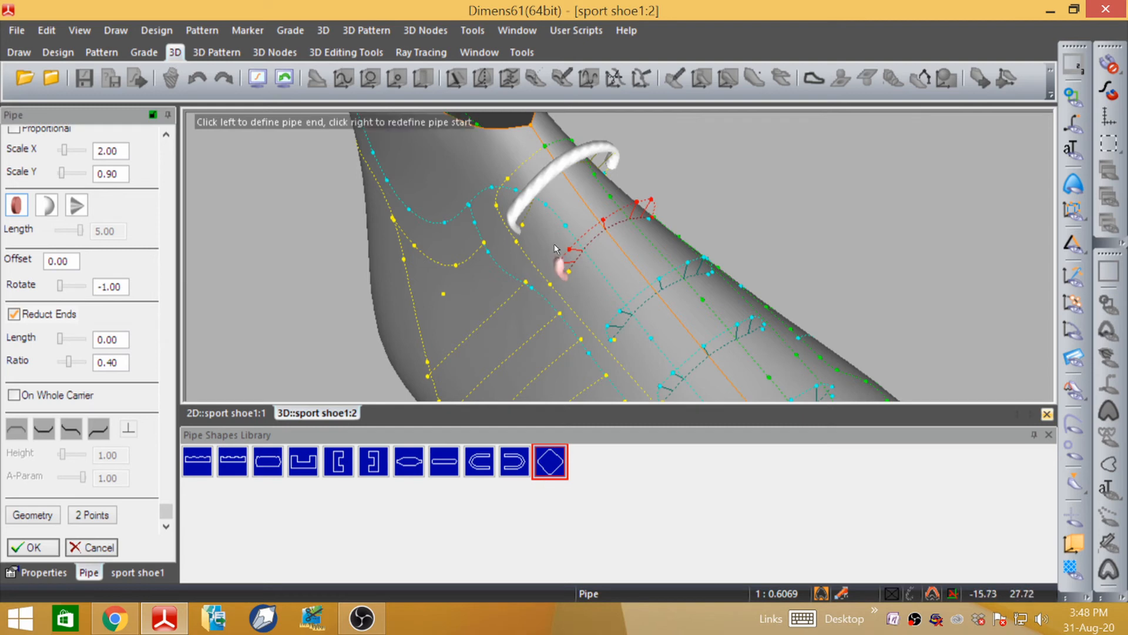
middle_click_drag(665, 231, 570, 210)
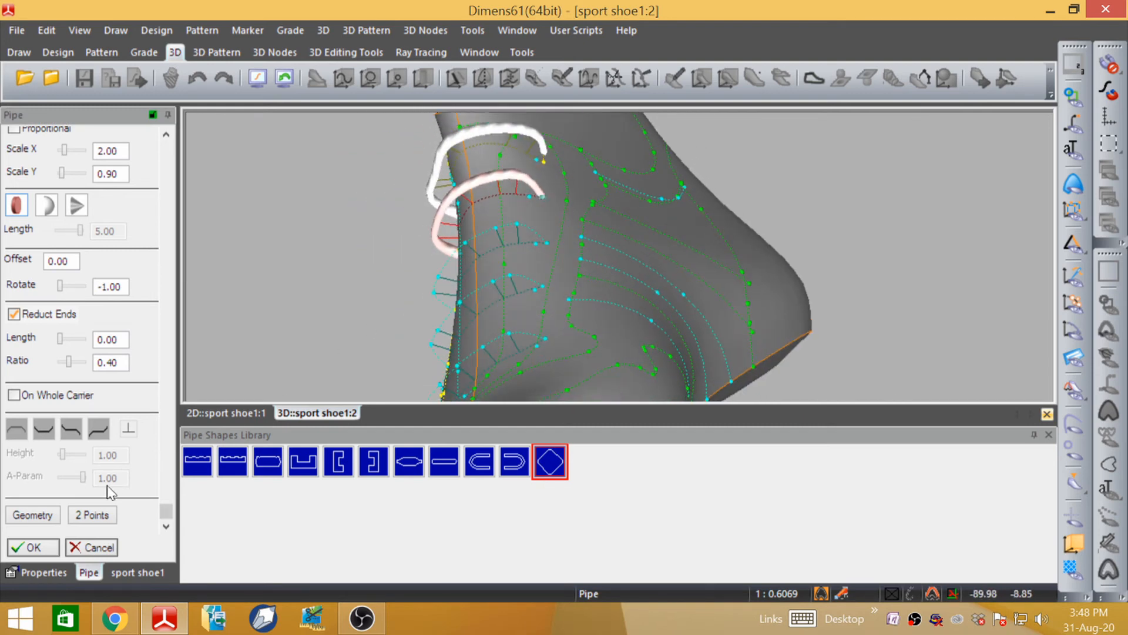
- Create a pipe along the third lace line from its near end to its far end
left_click(41, 519)
middle_click_drag(582, 277, 640, 245)
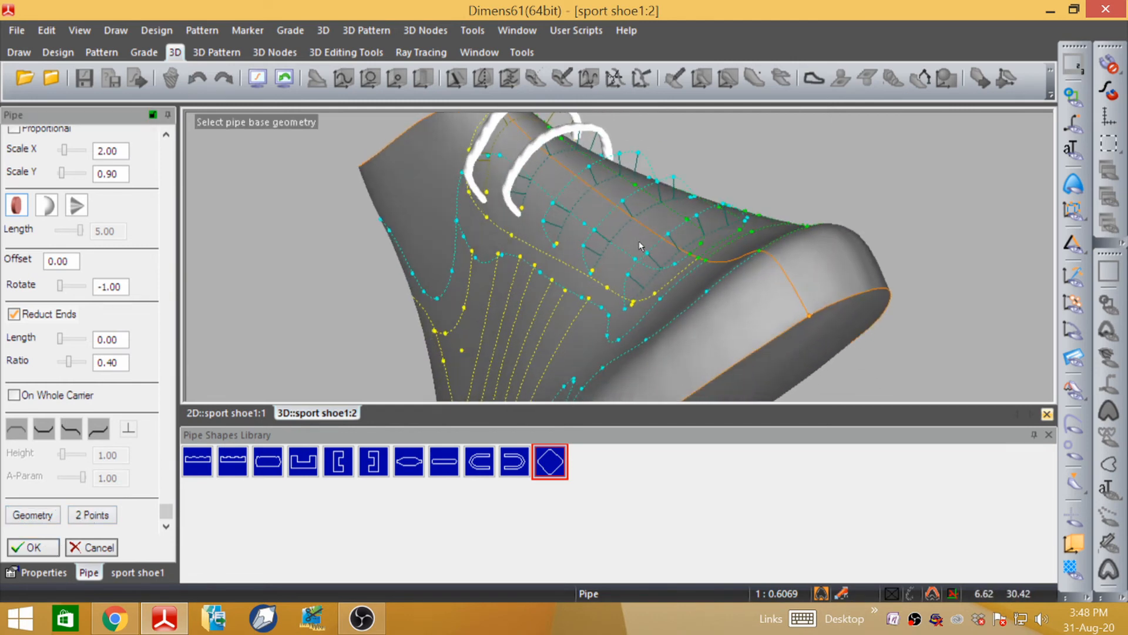
left_click(546, 237)
left_click(556, 253)
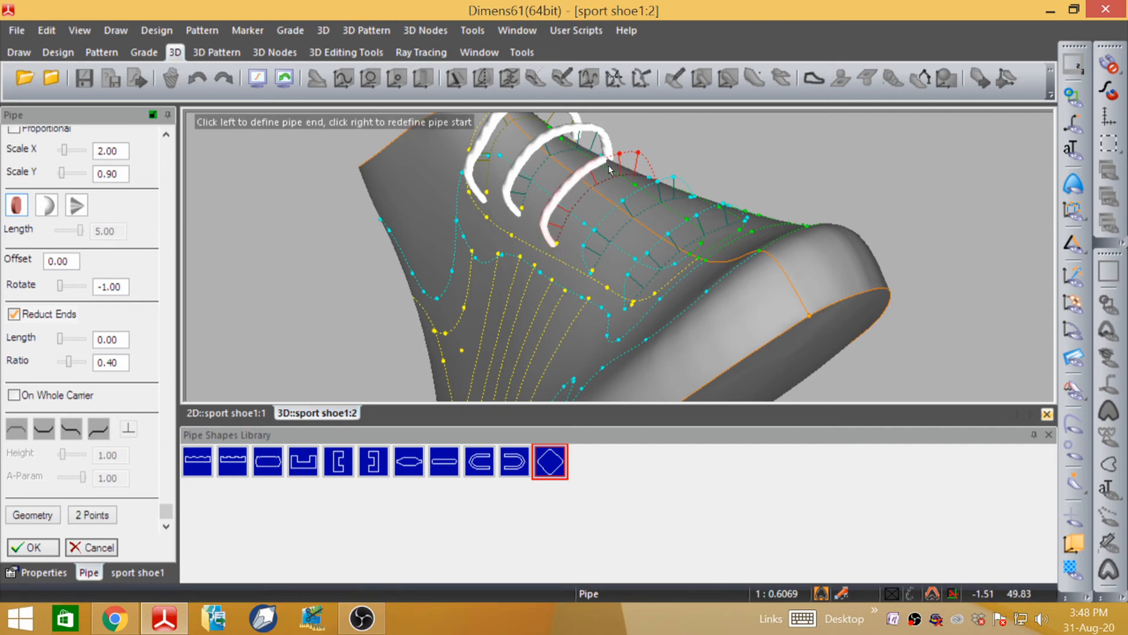
middle_click_drag(588, 176, 510, 244)
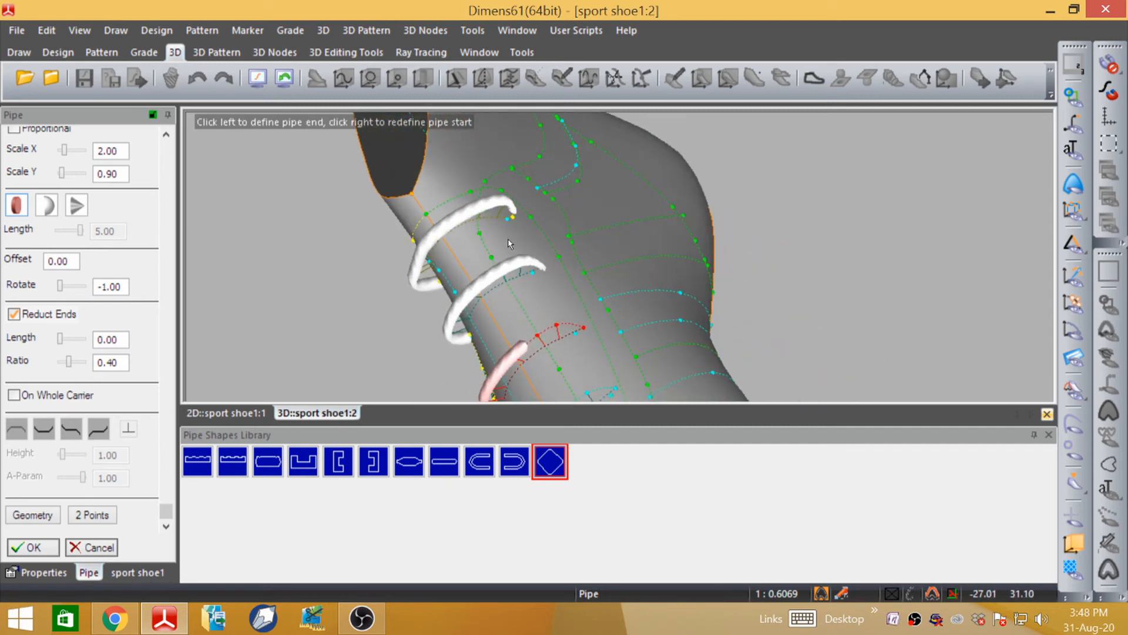
left_click(592, 332)
- Create a pipe along the fourth lace line, starting at its near end and running to the far eyelet
middle_click_drag(513, 309, 594, 254)
left_click(49, 518)
scroll(600, 301, "up", 2)
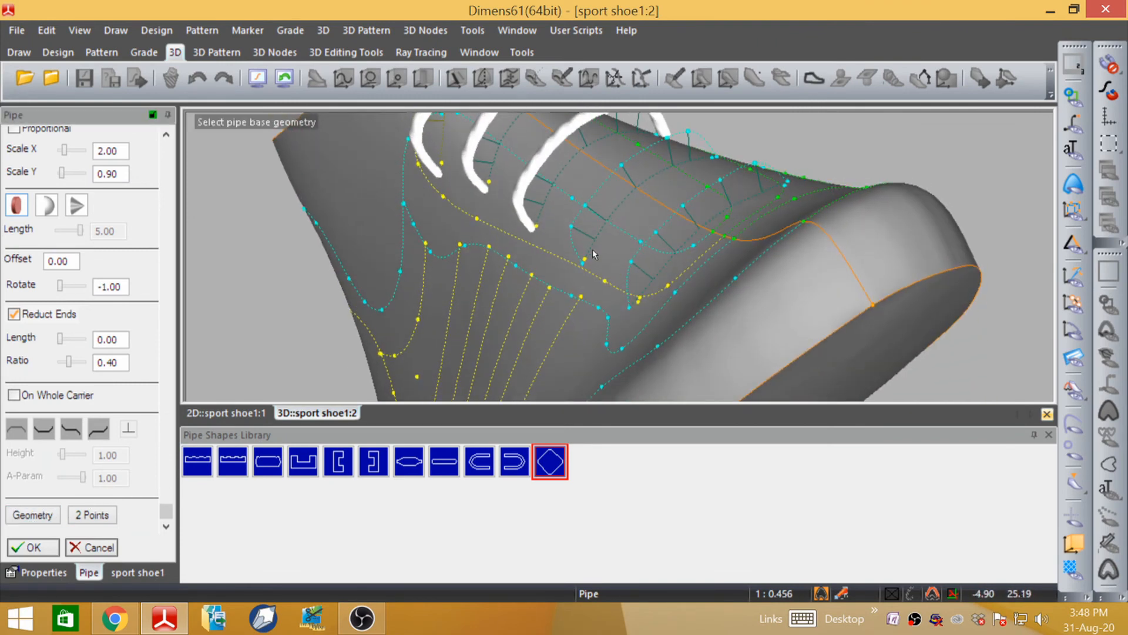
scroll(632, 213, "up", 1)
left_click(593, 201)
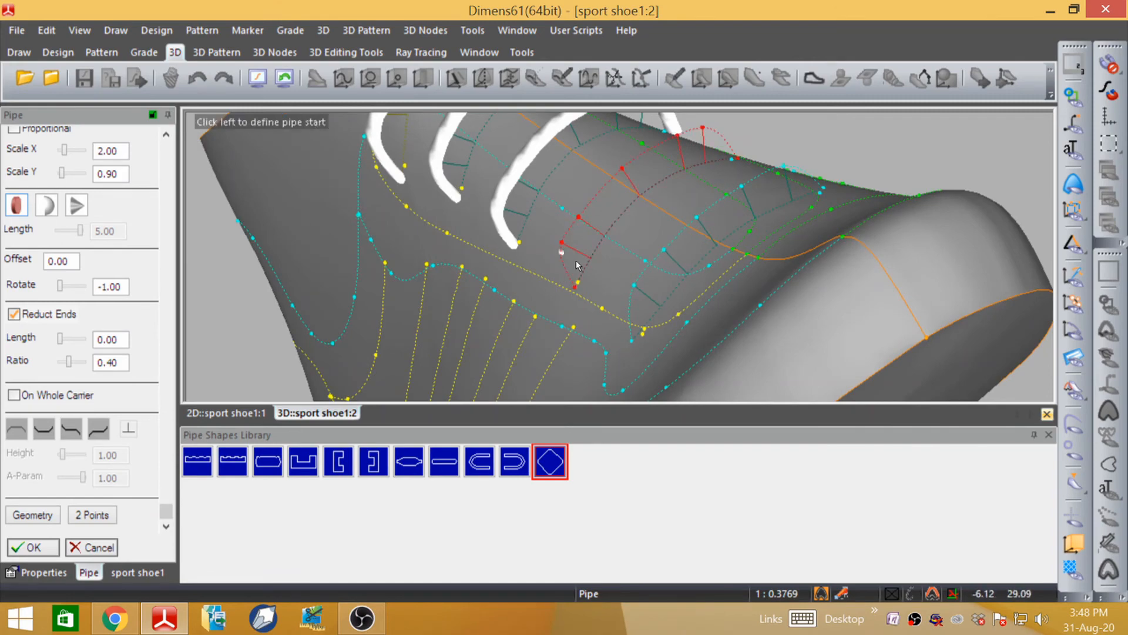
left_click(574, 306)
middle_click_drag(638, 158, 611, 207)
scroll(572, 212, "down", 7)
- Create a pipe along the fifth lace line, nearest the toe, across its full length and finish the pipe creation
left_click(45, 523)
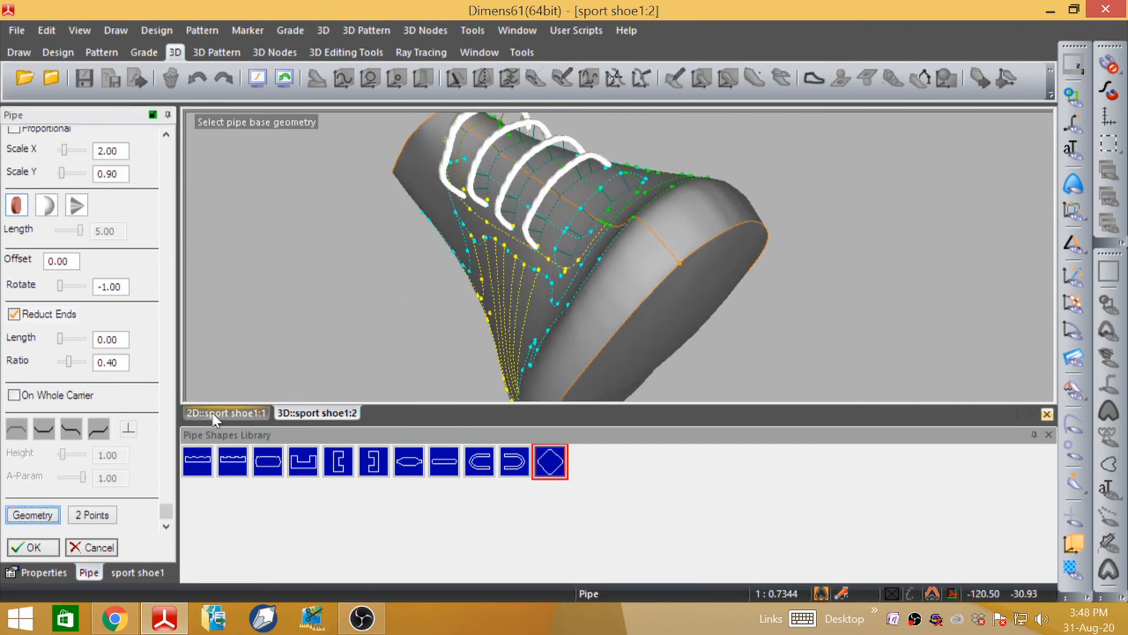
middle_click_drag(575, 282, 657, 266)
scroll(595, 365, "up", 7)
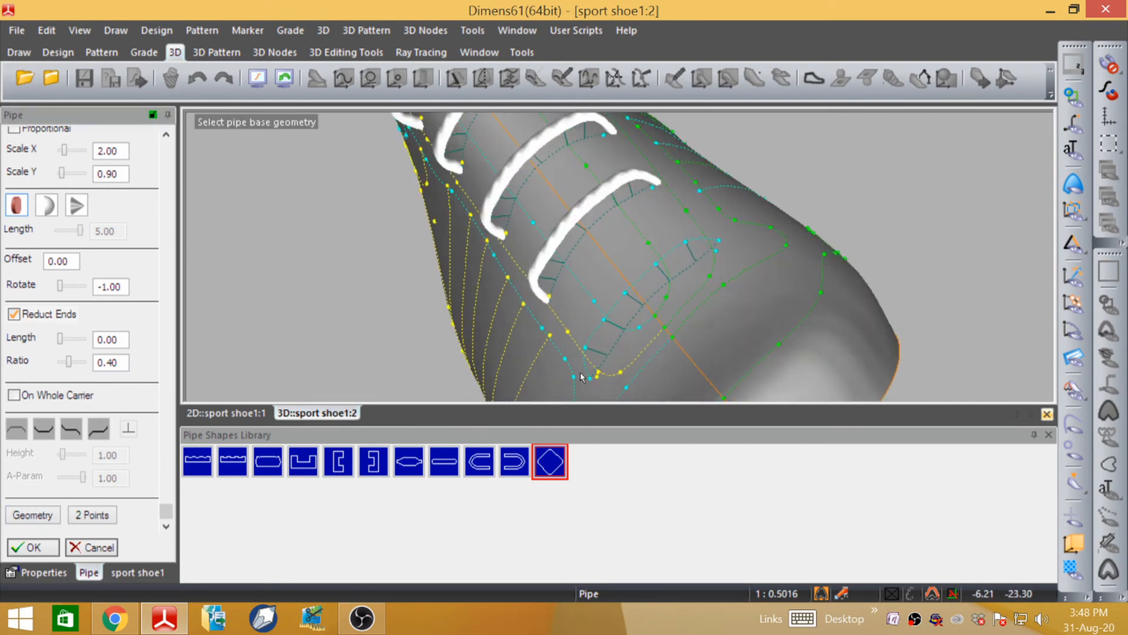
left_click(593, 378)
left_click(597, 388)
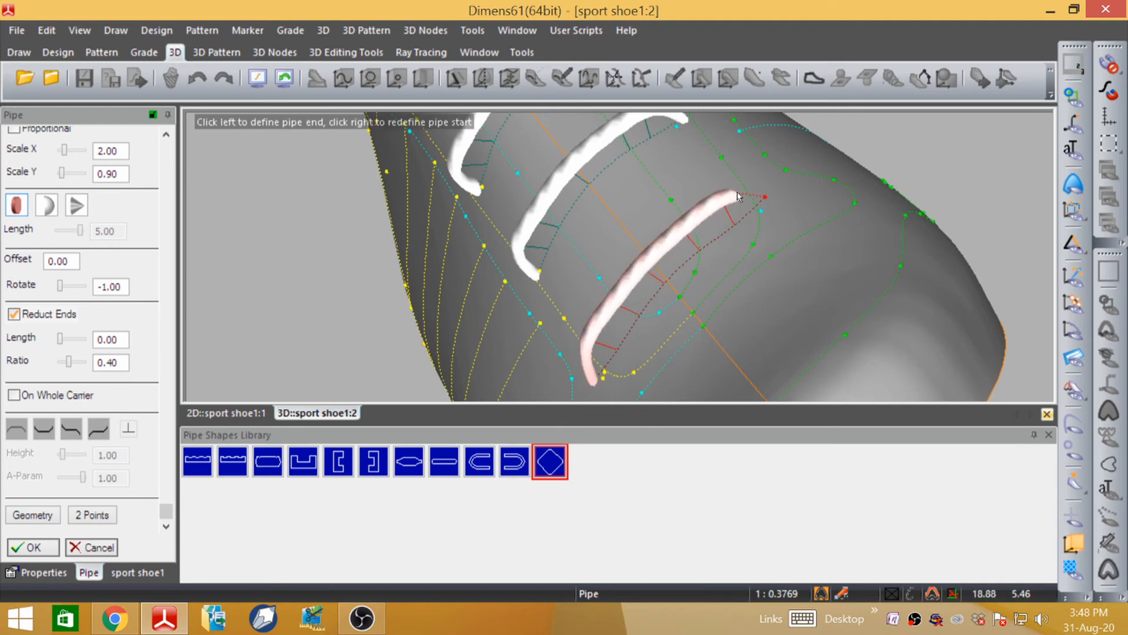
left_click(784, 211)
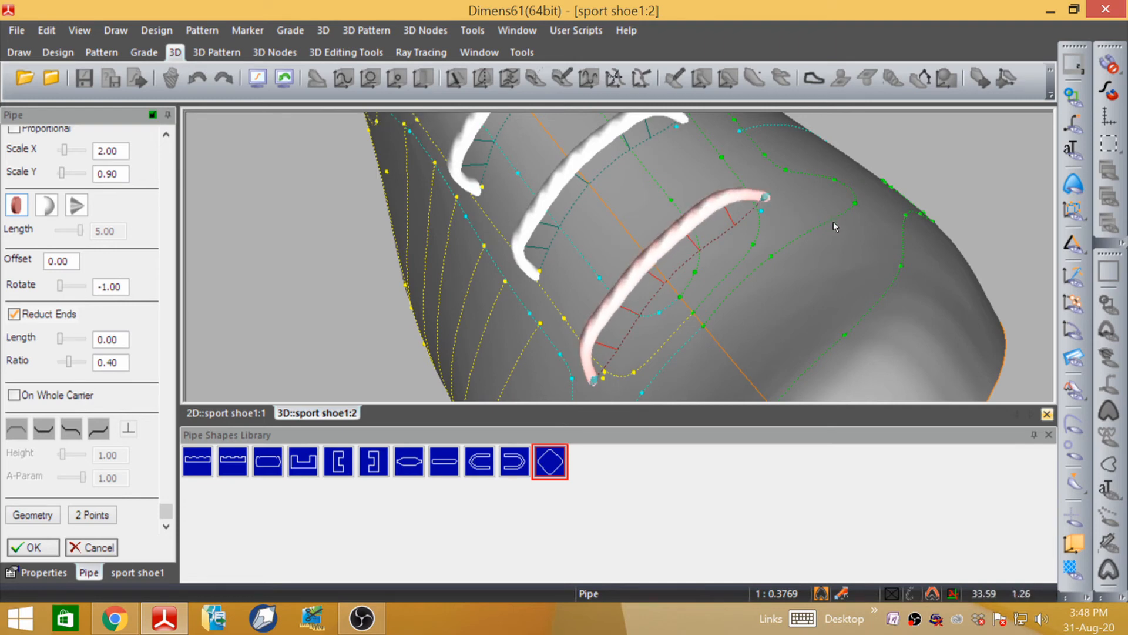
scroll(501, 294, "down", 8)
middle_click_drag(506, 245, 661, 232)
left_click(34, 547)
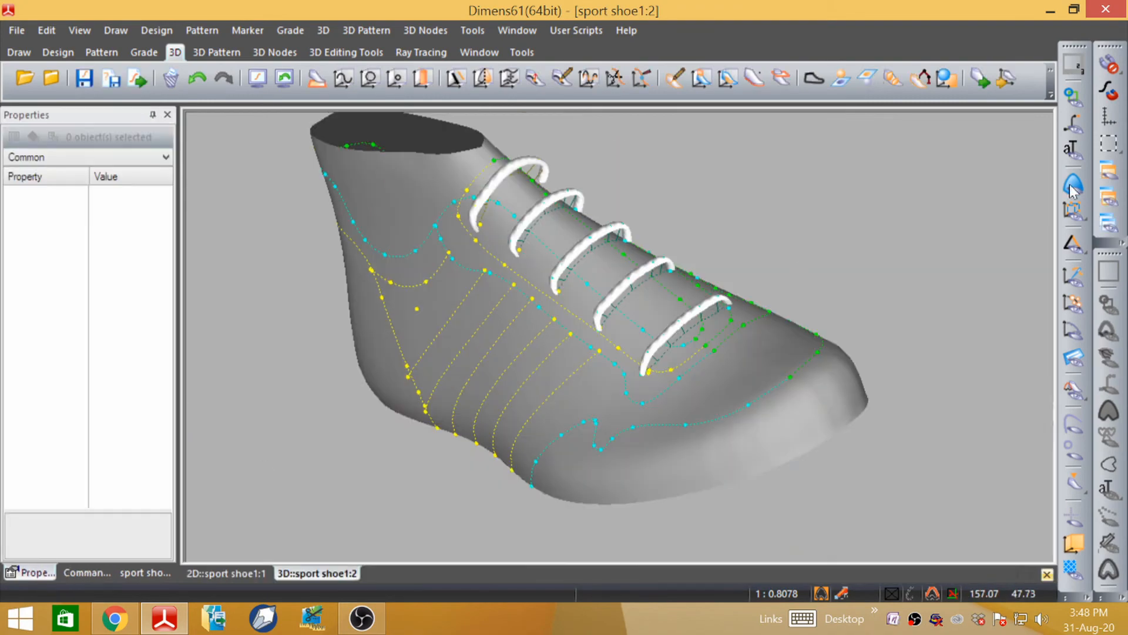
- Show the textured patterns on the shoe and hide the design lines
left_click(1073, 184)
middle_click_drag(606, 317, 810, 275)
scroll(752, 268, "down", 3)
middle_click_drag(743, 257, 685, 392)
scroll(674, 352, "down", 3)
middle_click_drag(701, 295, 525, 331)
scroll(525, 332, "up", 2)
left_click(1073, 124)
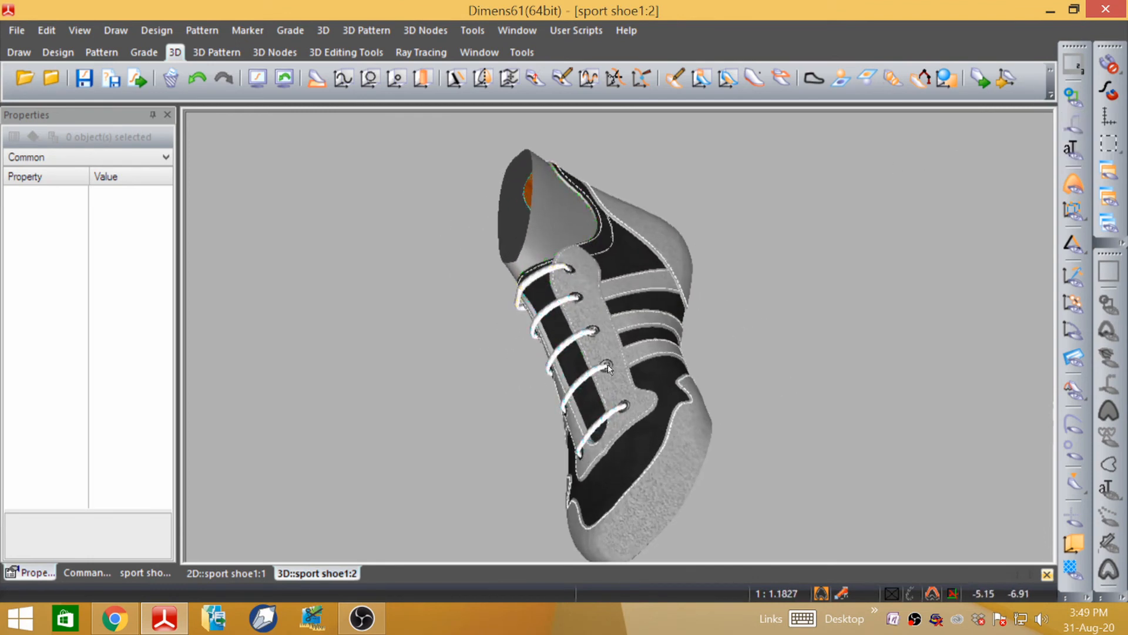
- Examine the five finished laces and the textured shoe from the top, side and underside
middle_click_drag(593, 372, 673, 335)
scroll(582, 301, "up", 6)
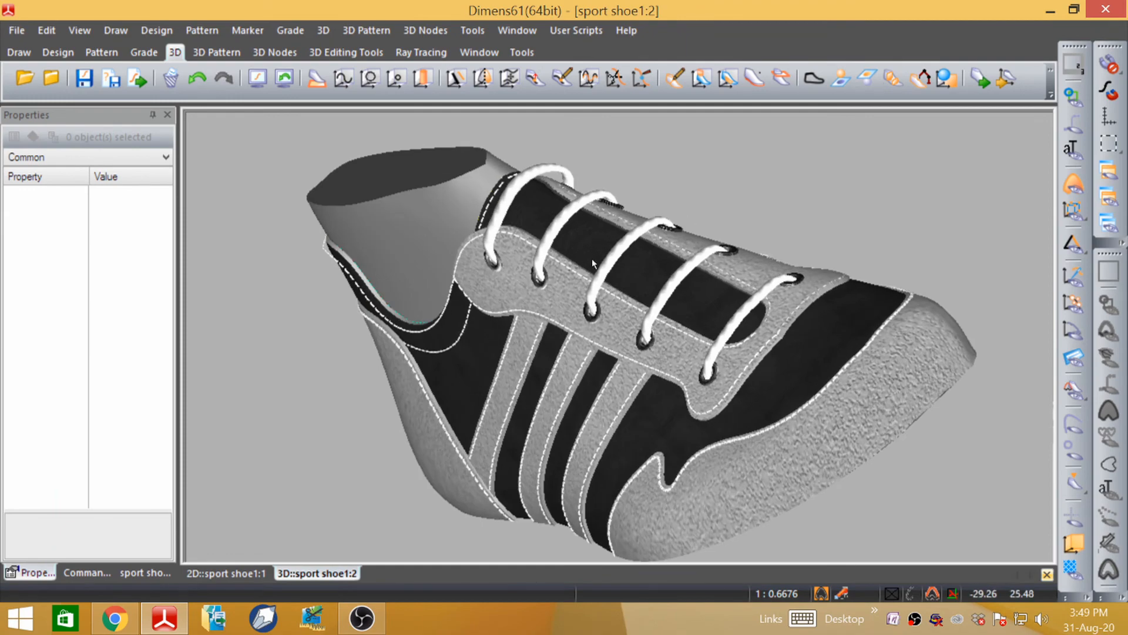
middle_click_drag(591, 259, 739, 255)
scroll(575, 262, "down", 3)
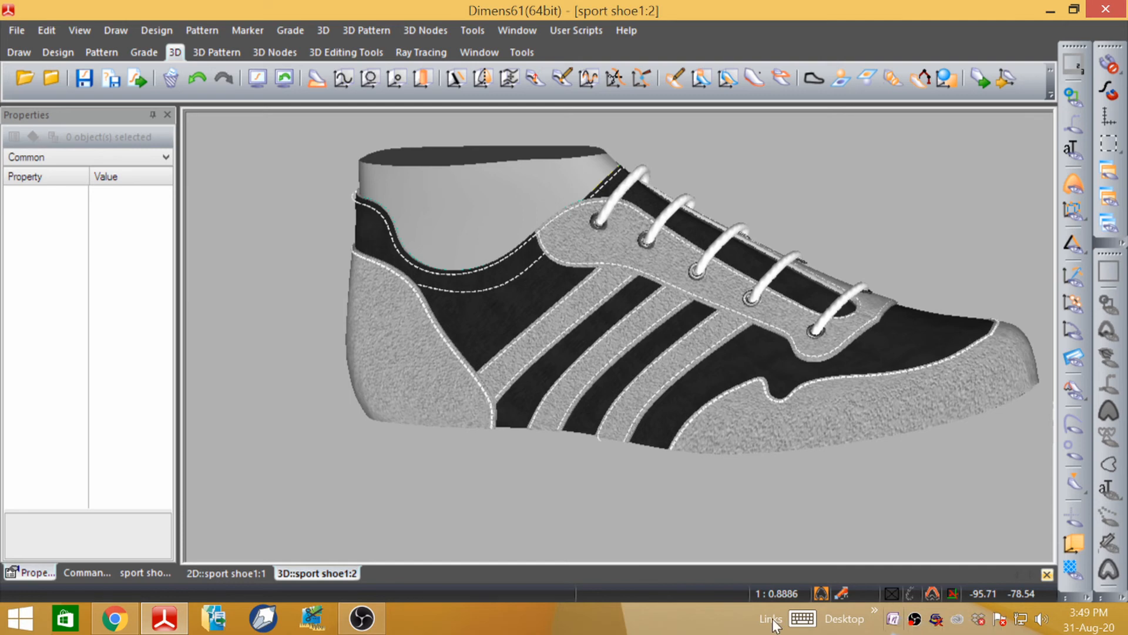
scroll(957, 534, "down", 2)
scroll(353, 127, "up", 3)
scroll(343, 116, "down", 2)
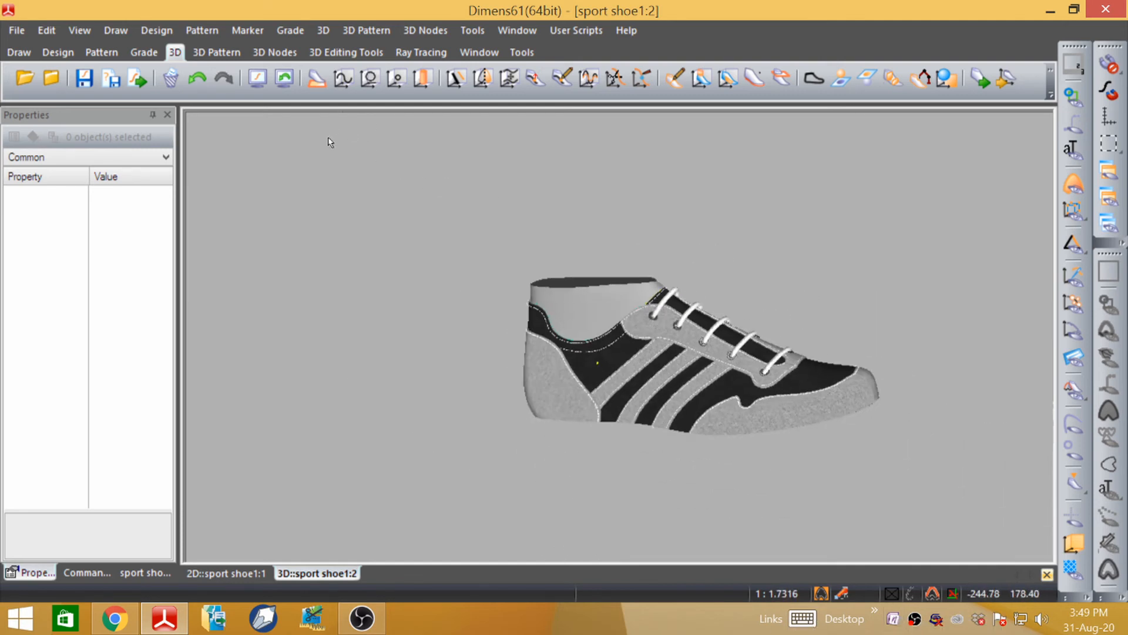
scroll(748, 308, "up", 4)
middle_click_drag(748, 309, 743, 279)
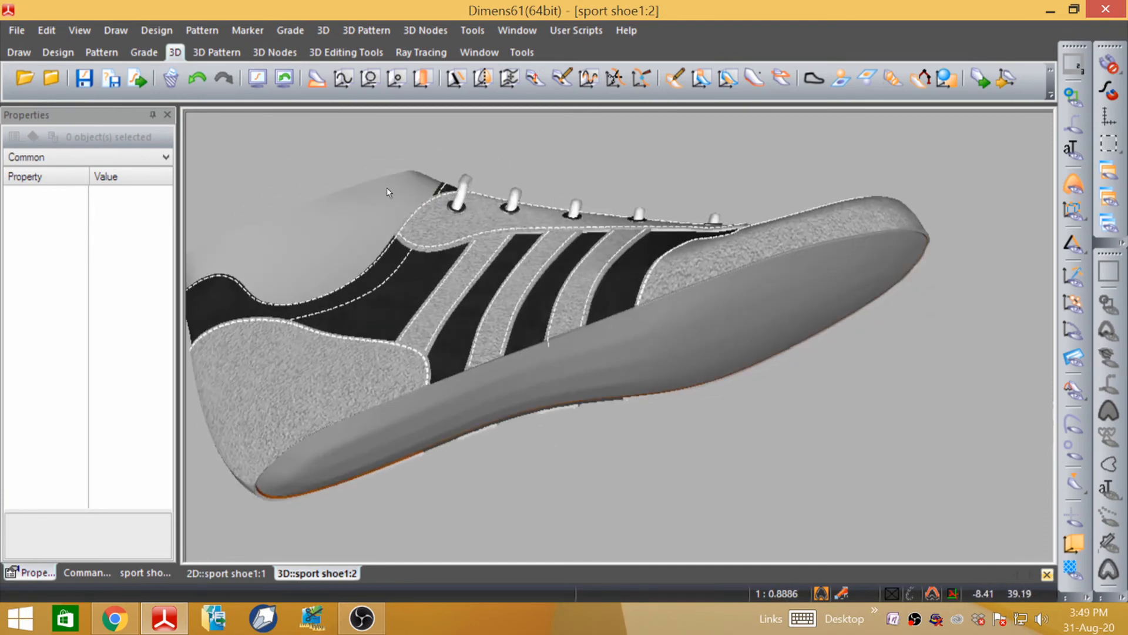
middle_click_drag(473, 270, 503, 195)
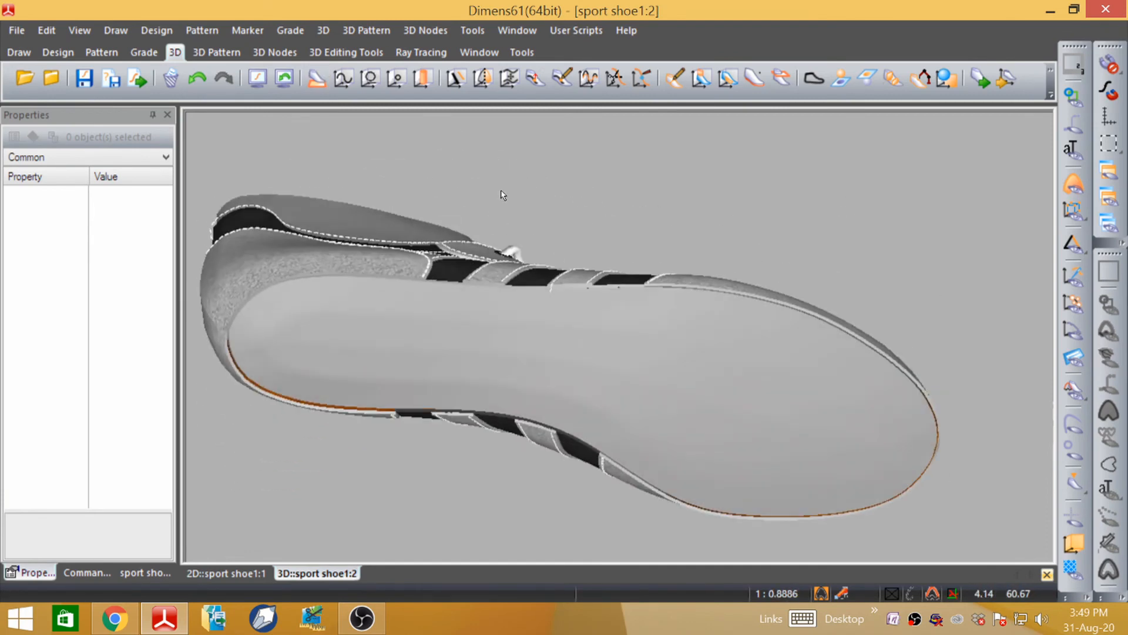
- Start a new Back Sole, hide the shoe's surfaces, and pick the inner and outer bottom edges of the last as base lines
left_click(269, 53)
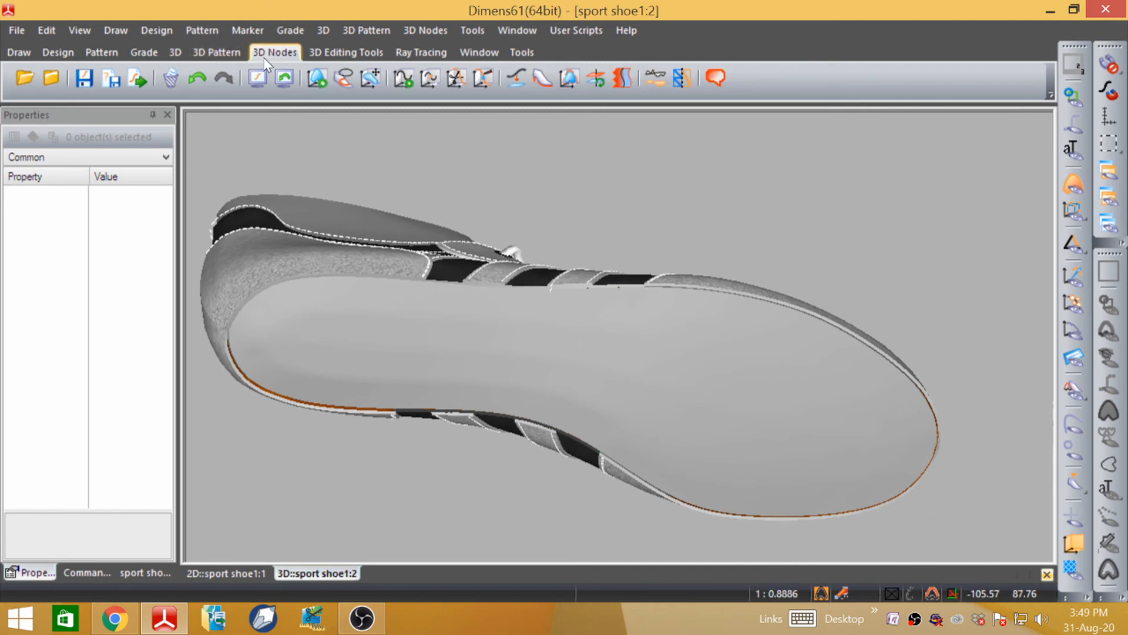
left_click(542, 79)
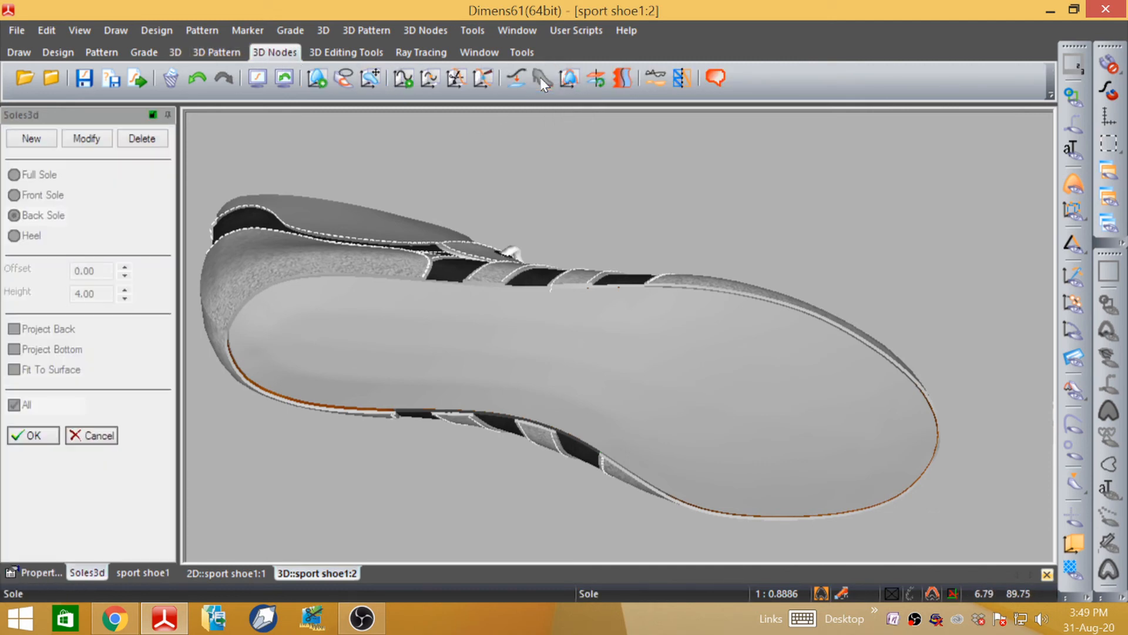
left_click(32, 138)
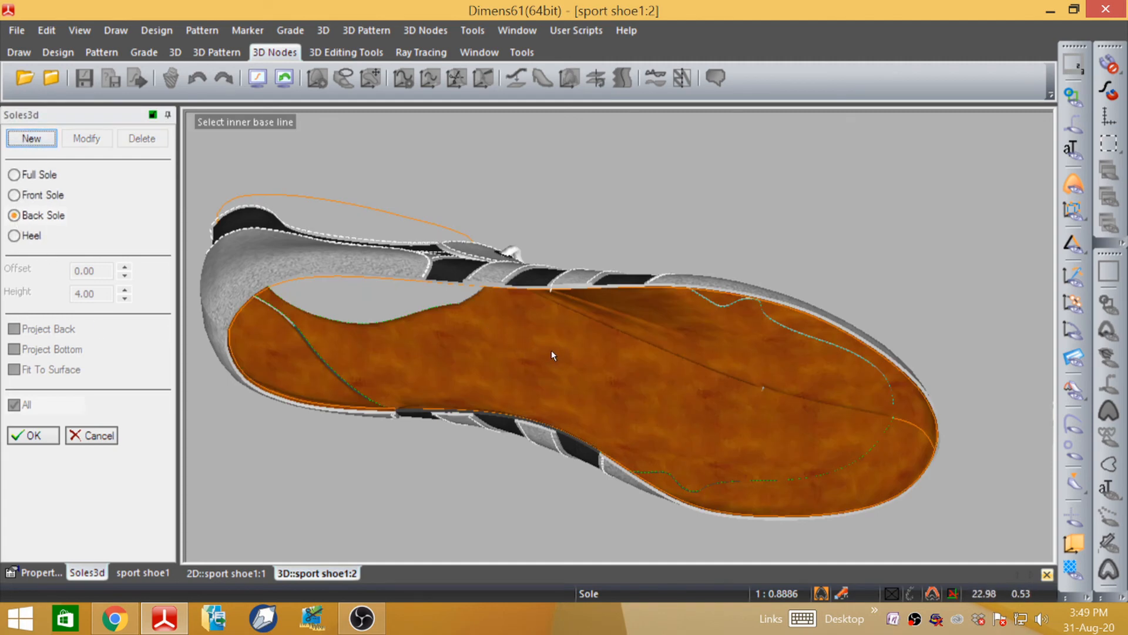
middle_click_drag(551, 350, 505, 219)
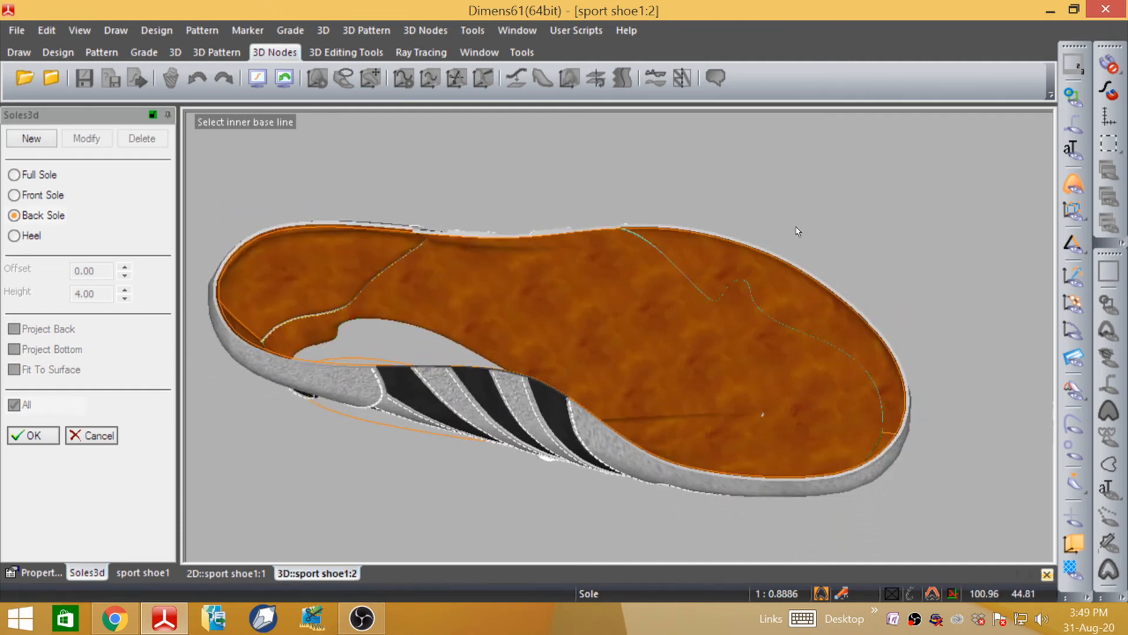
left_click(1074, 184)
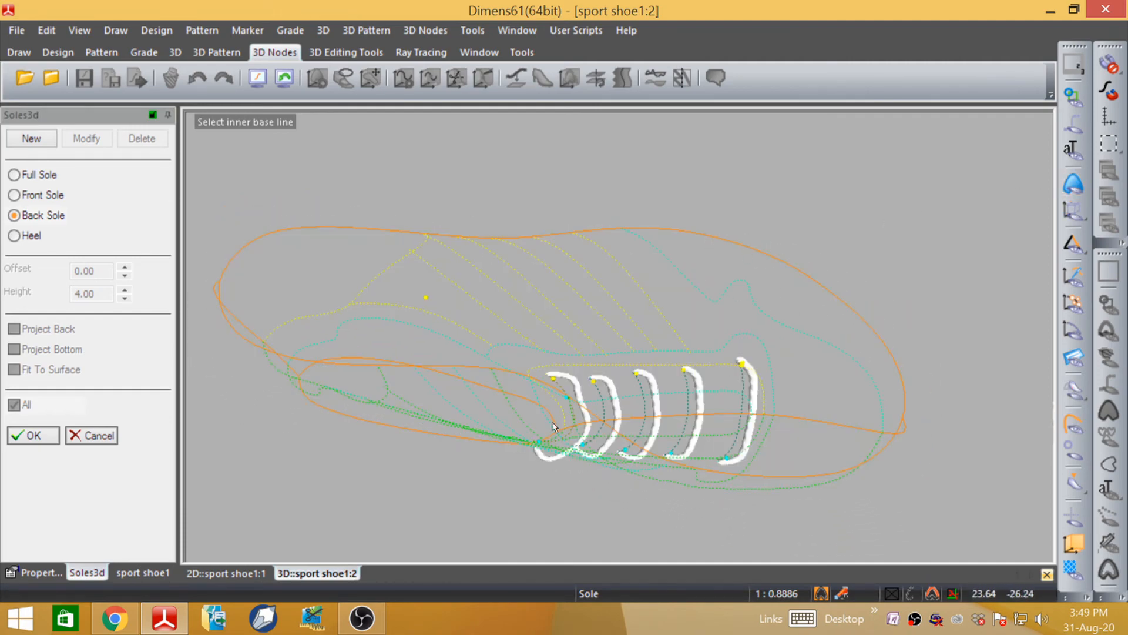
scroll(532, 402, "up", 1)
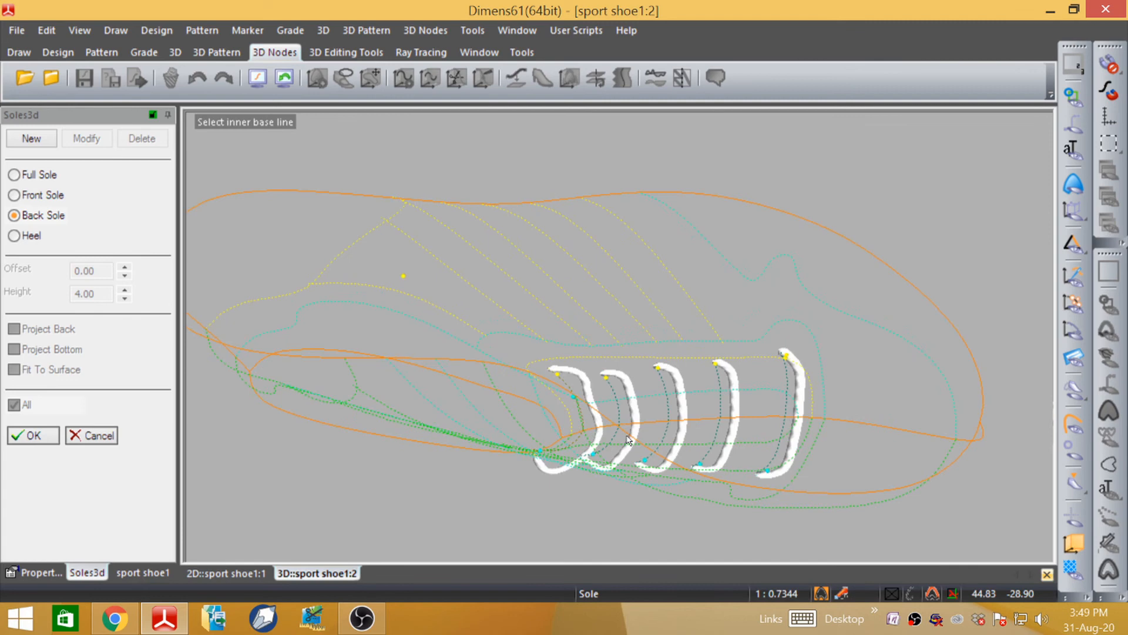
left_click(675, 467)
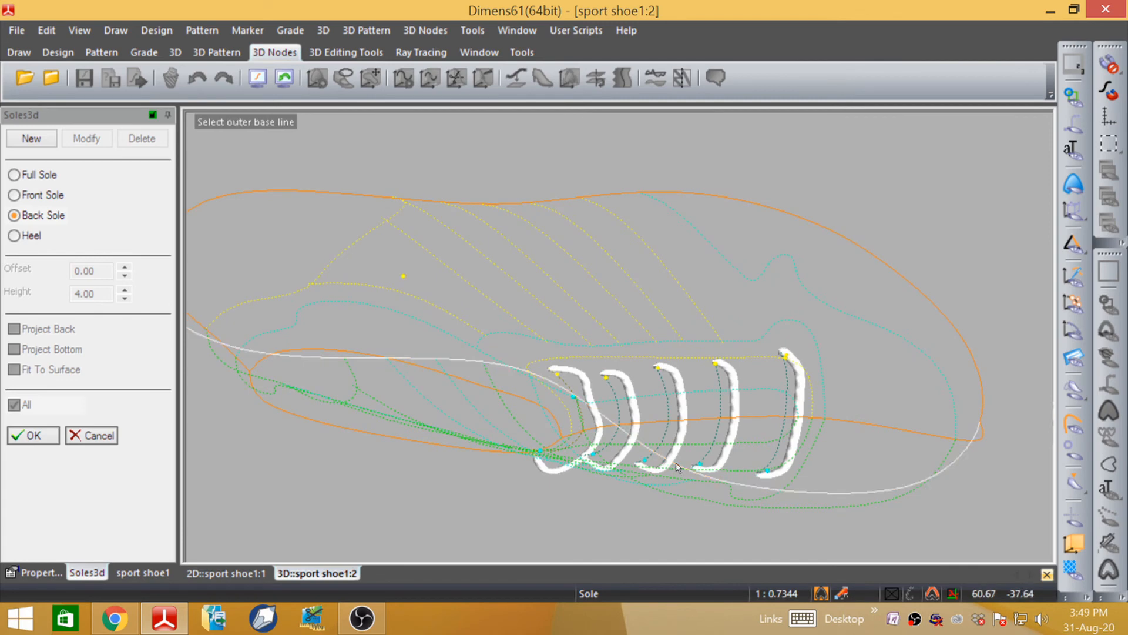
left_click(792, 221)
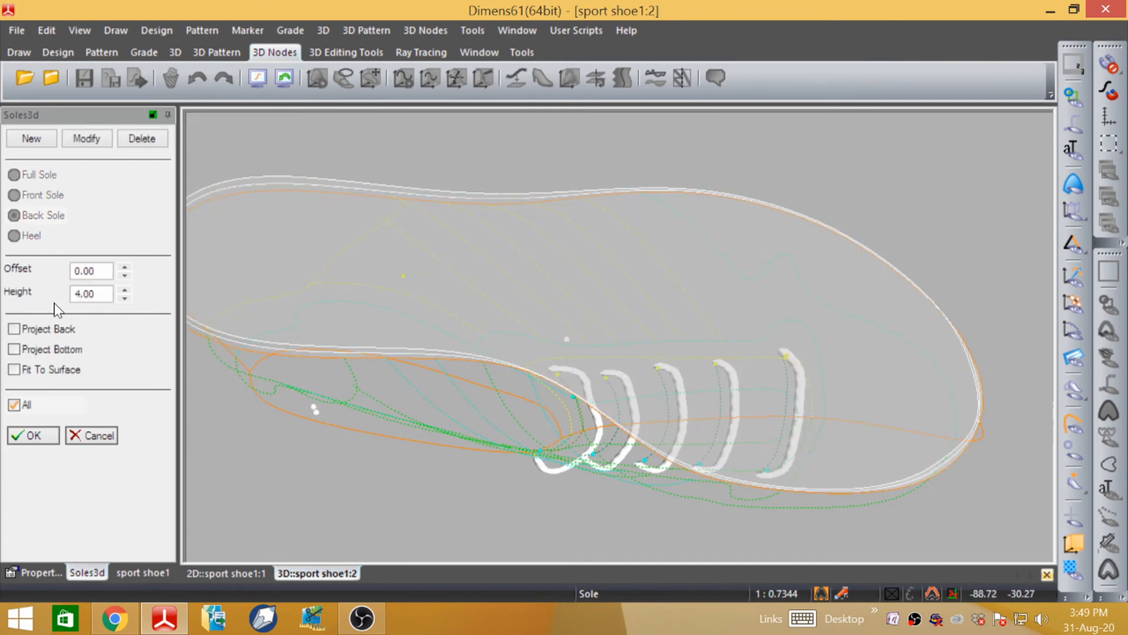
- Set the new sole's height to 10.00
middle_click_drag(419, 157, 612, 315)
scroll(552, 215, "down", 4)
middle_click_drag(553, 215, 585, 322)
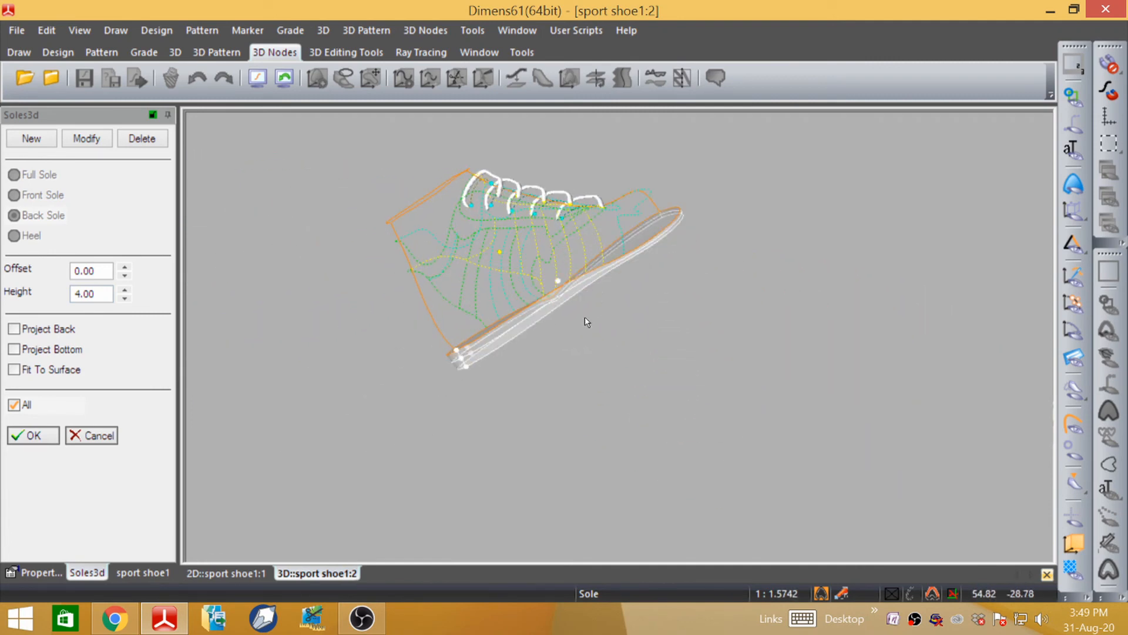
left_click(124, 289)
left_click(124, 289)
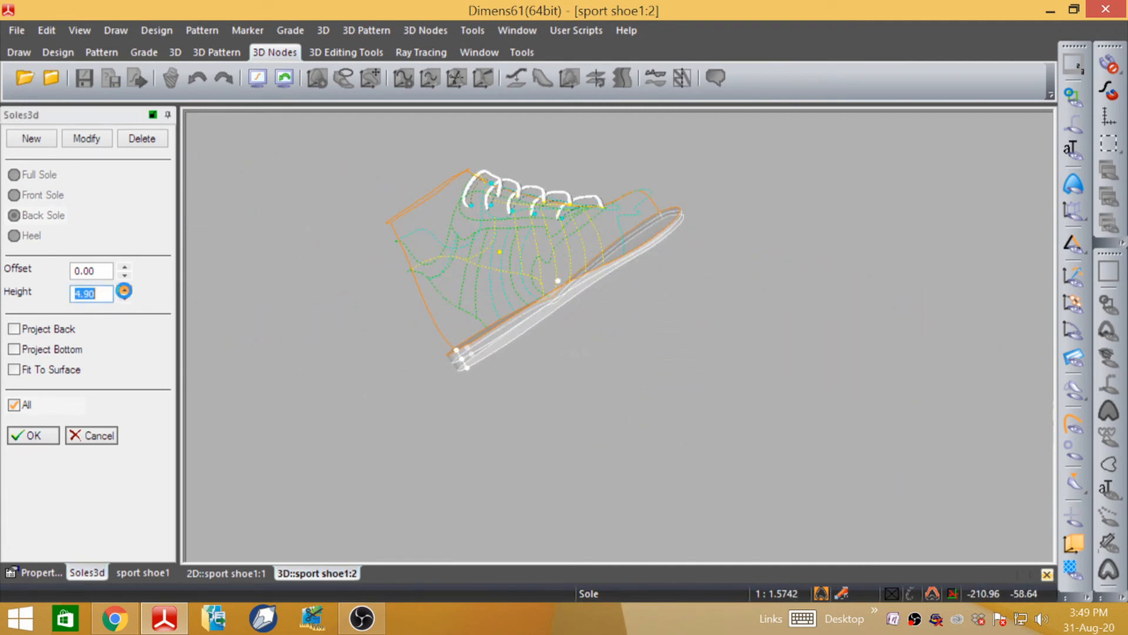
left_click(124, 291)
left_click(124, 291)
left_click(124, 291)
left_click(124, 291)
left_click(124, 291)
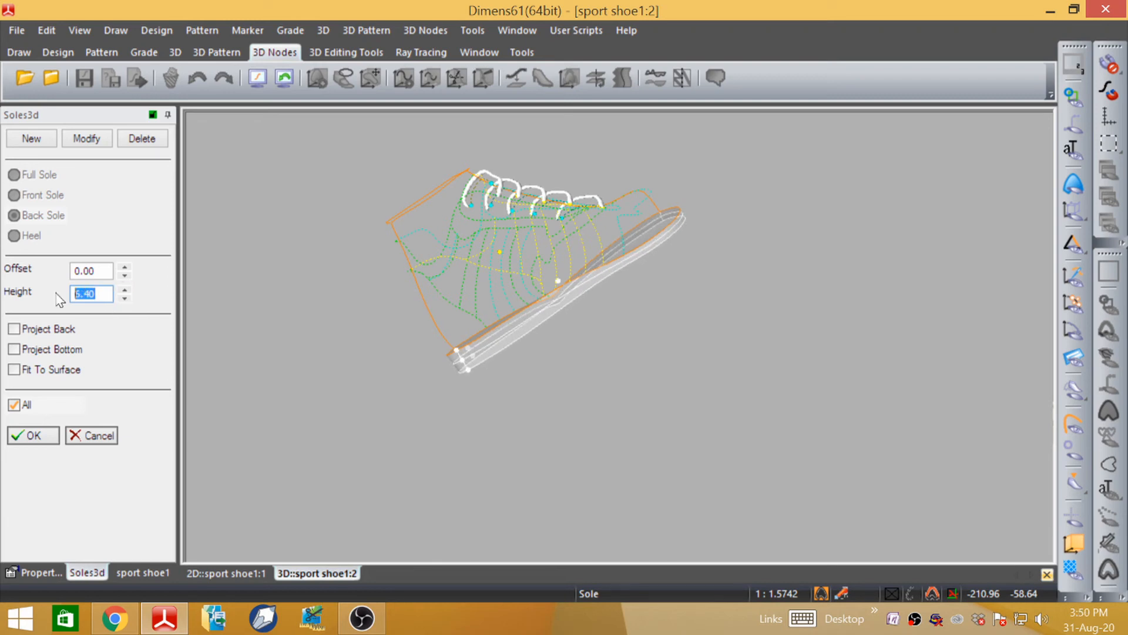
type("10")
key("Return")
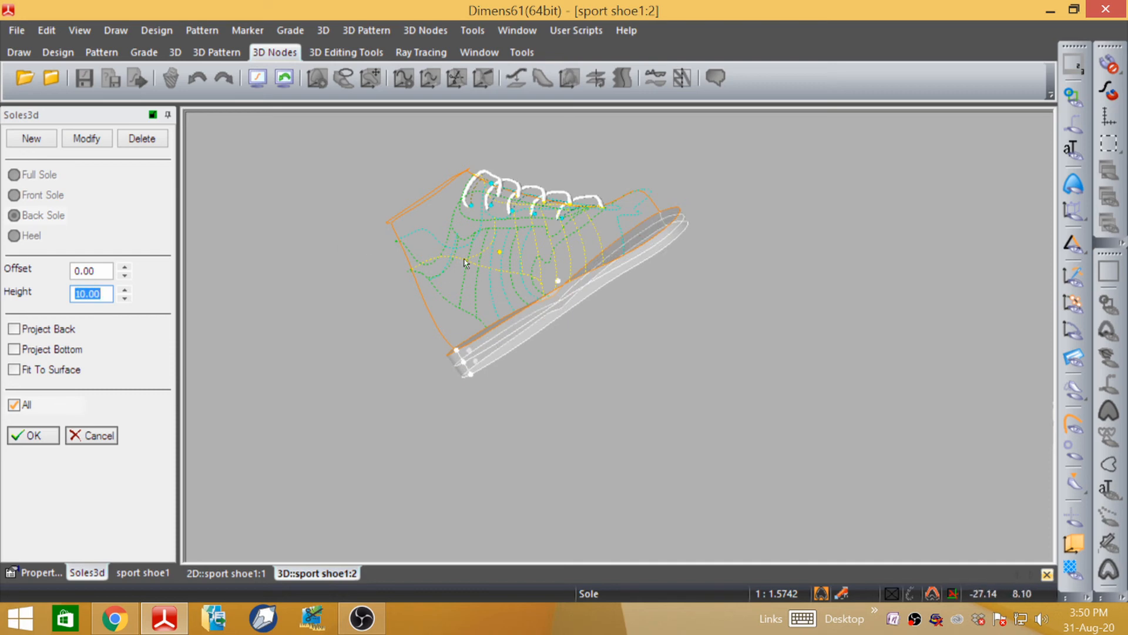
- Enable fitting the sole to the surface of the last and create the sole
middle_click_drag(436, 237, 653, 241)
scroll(468, 342, "up", 7)
middle_click_drag(499, 308, 194, 308)
middle_click_drag(453, 152, 360, 264)
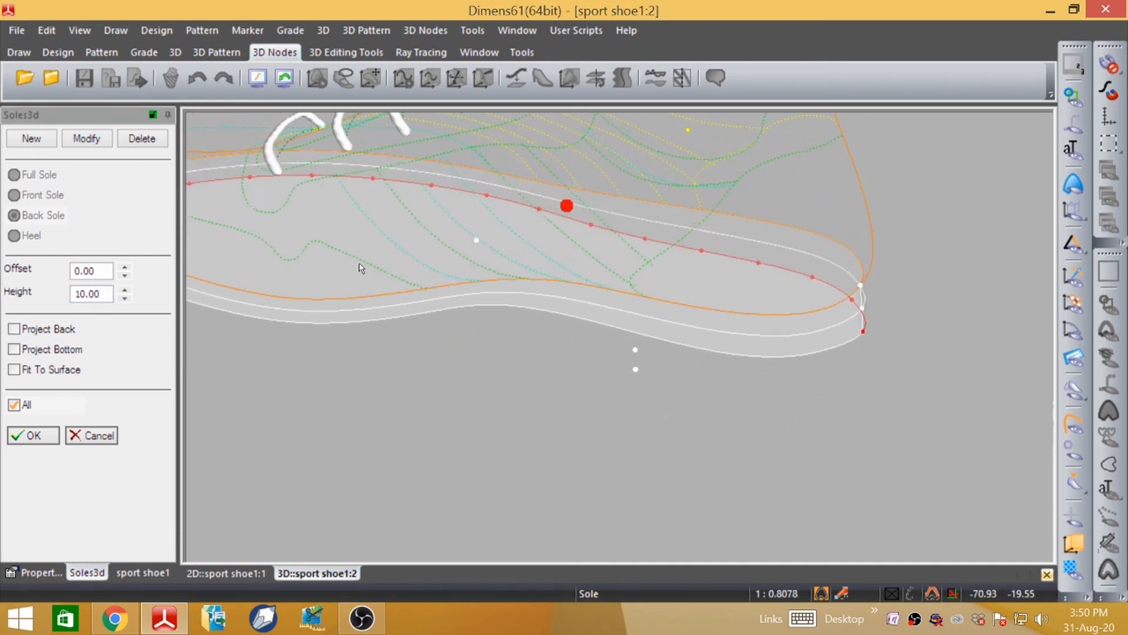
left_click(15, 370)
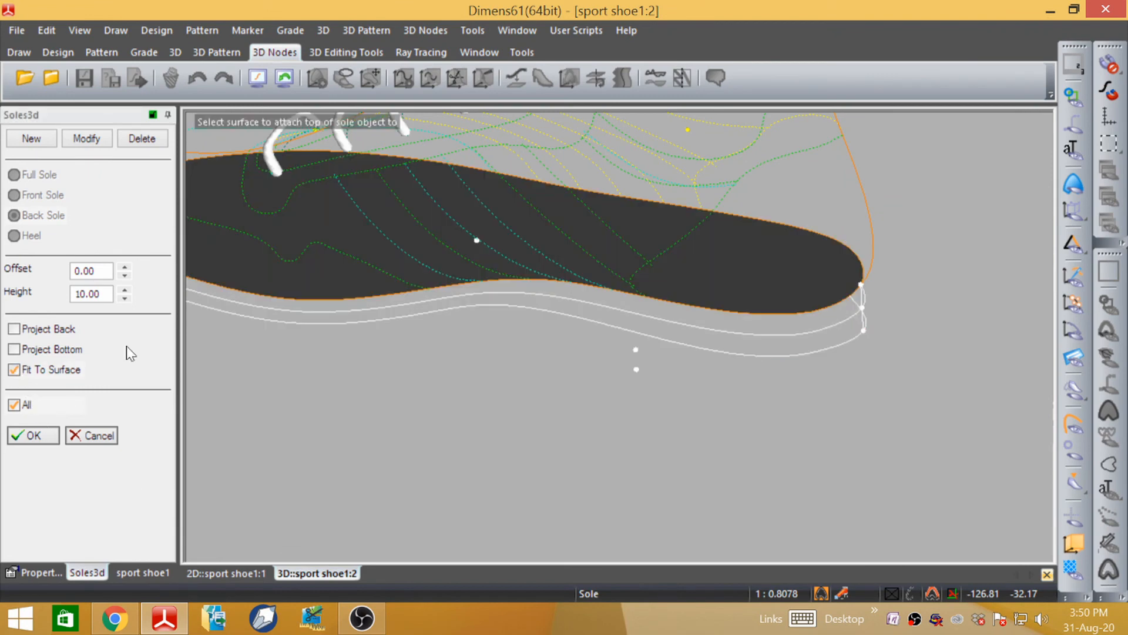
left_click(36, 435)
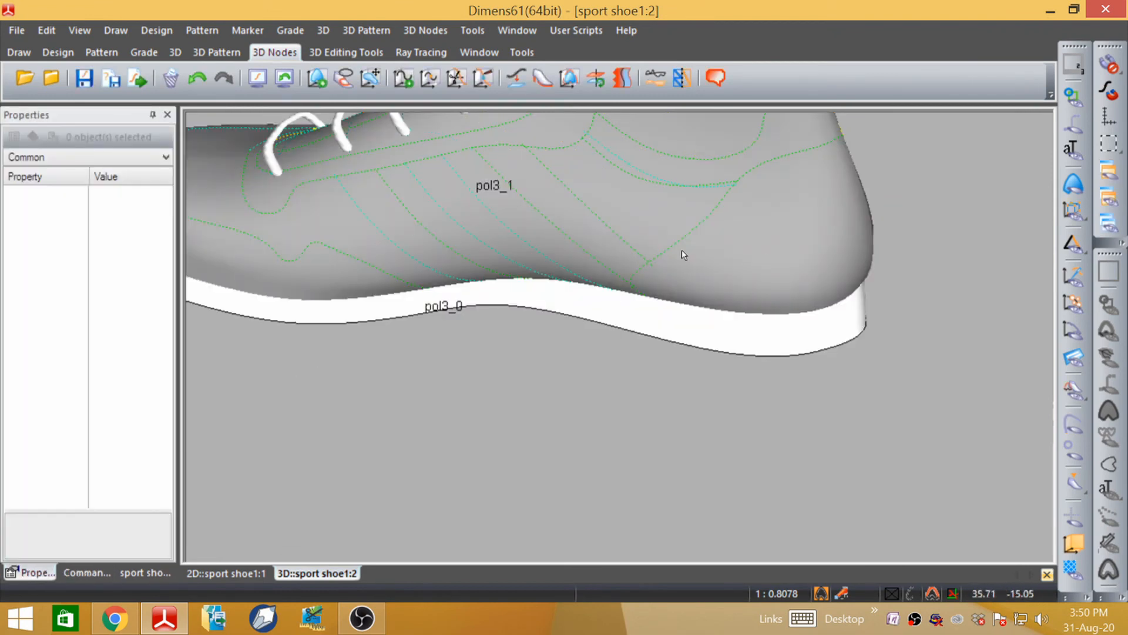
- Show the textured patterns with the new sole and examine the shoe from both sides and underneath
scroll(809, 267, "down", 3)
middle_click_drag(680, 244, 554, 343)
scroll(556, 344, "up", 8)
left_click(1074, 185)
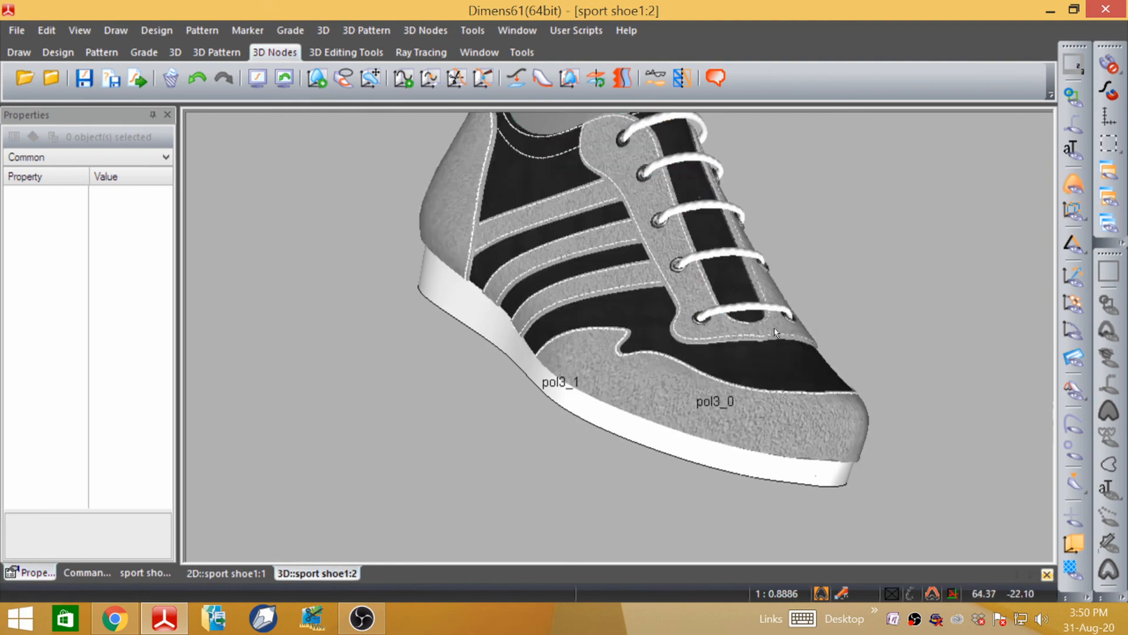
middle_click_drag(774, 331, 430, 371)
scroll(552, 235, "down", 3)
middle_click_drag(271, 385, 431, 299)
scroll(622, 298, "up", 3)
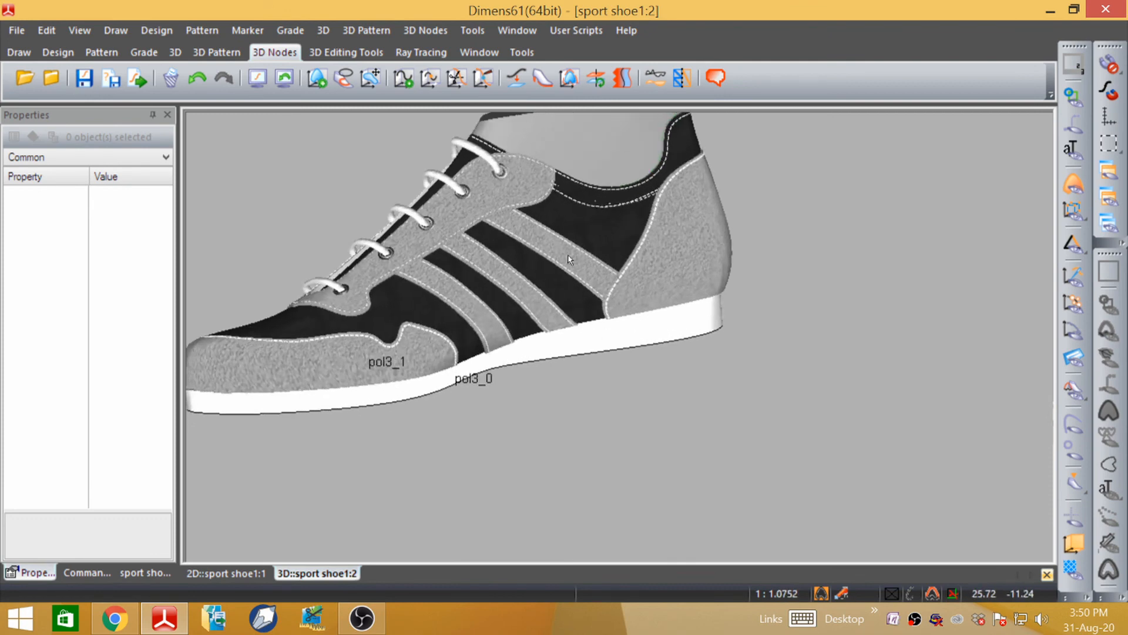
middle_click_drag(569, 259, 576, 285)
middle_click_drag(578, 369, 604, 283)
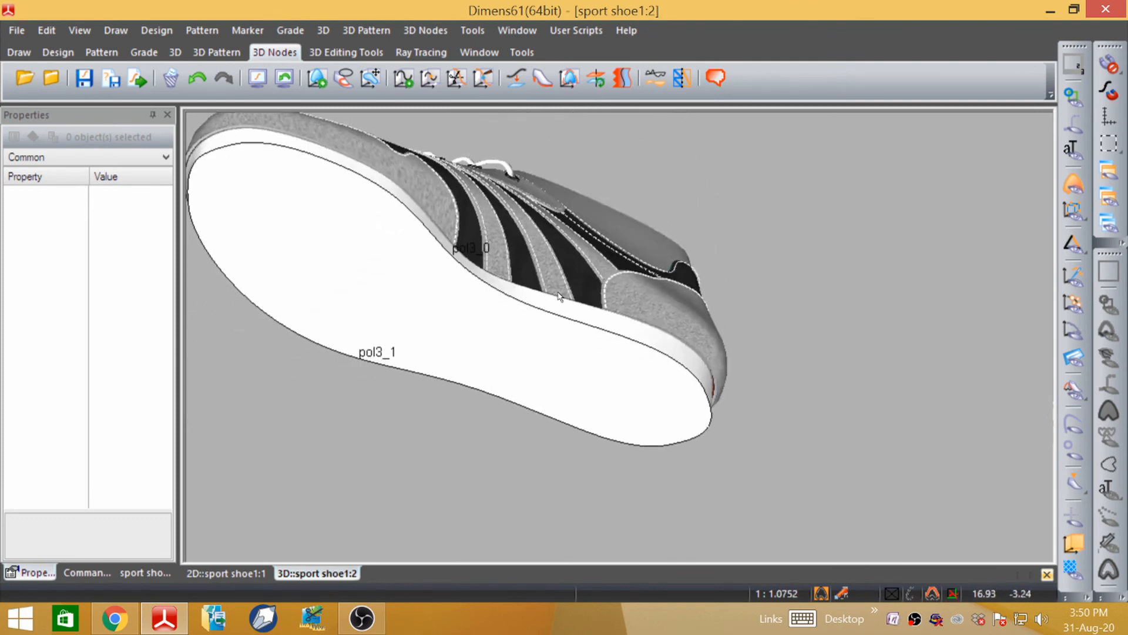
scroll(560, 297, "down", 3)
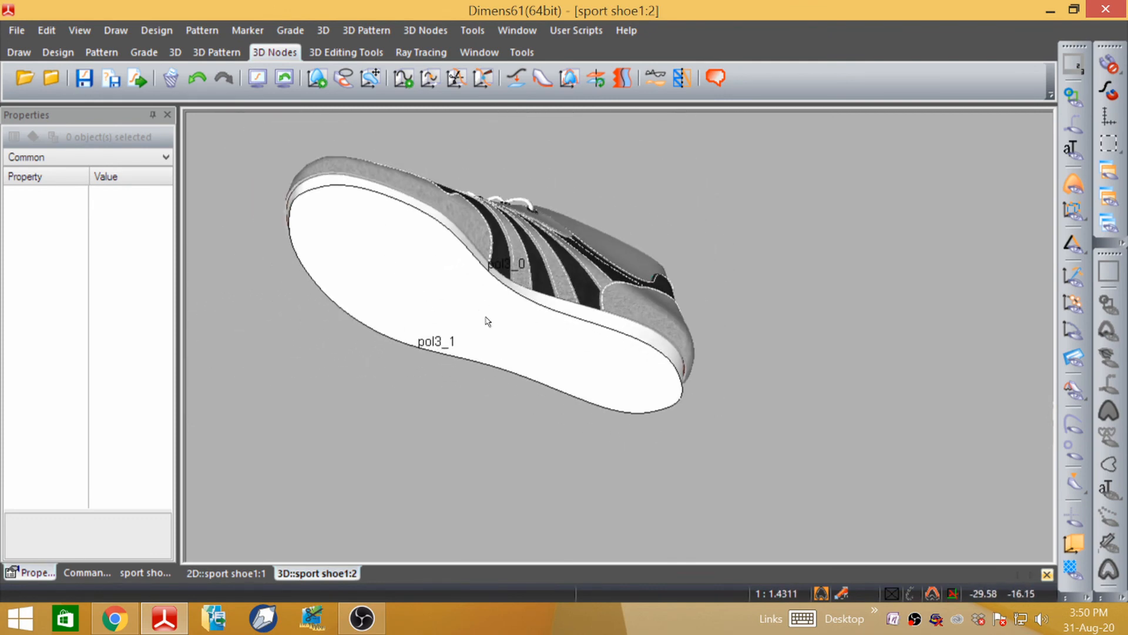
- Apply the Straw Mat texture to the underside surface of the sole
left_click(414, 261)
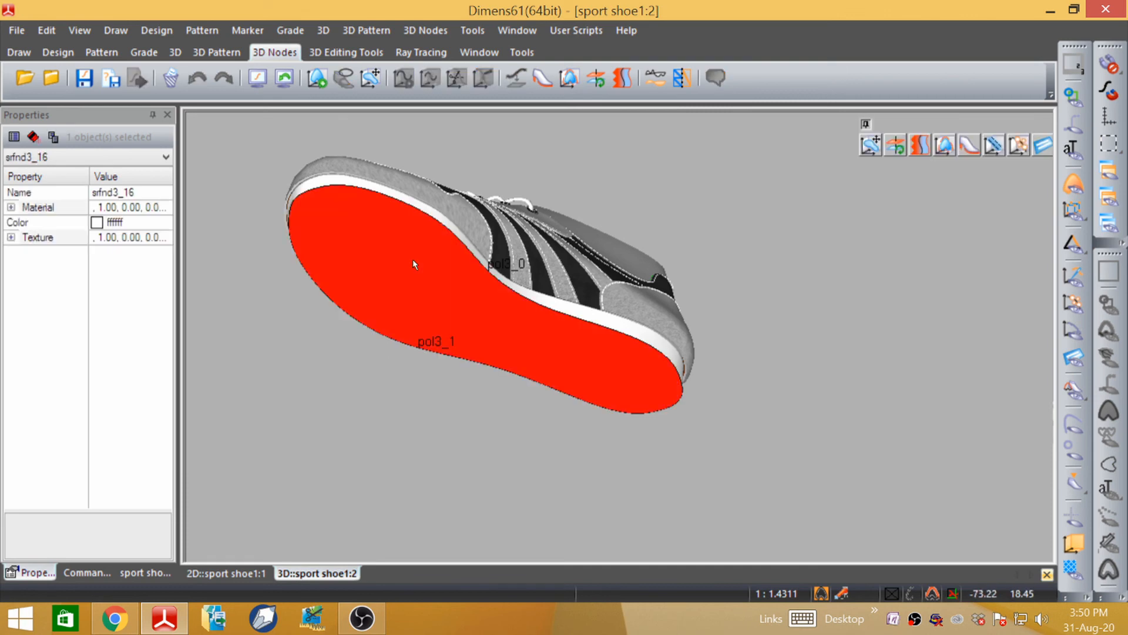
left_click(10, 238)
left_click(132, 253)
left_click(165, 254)
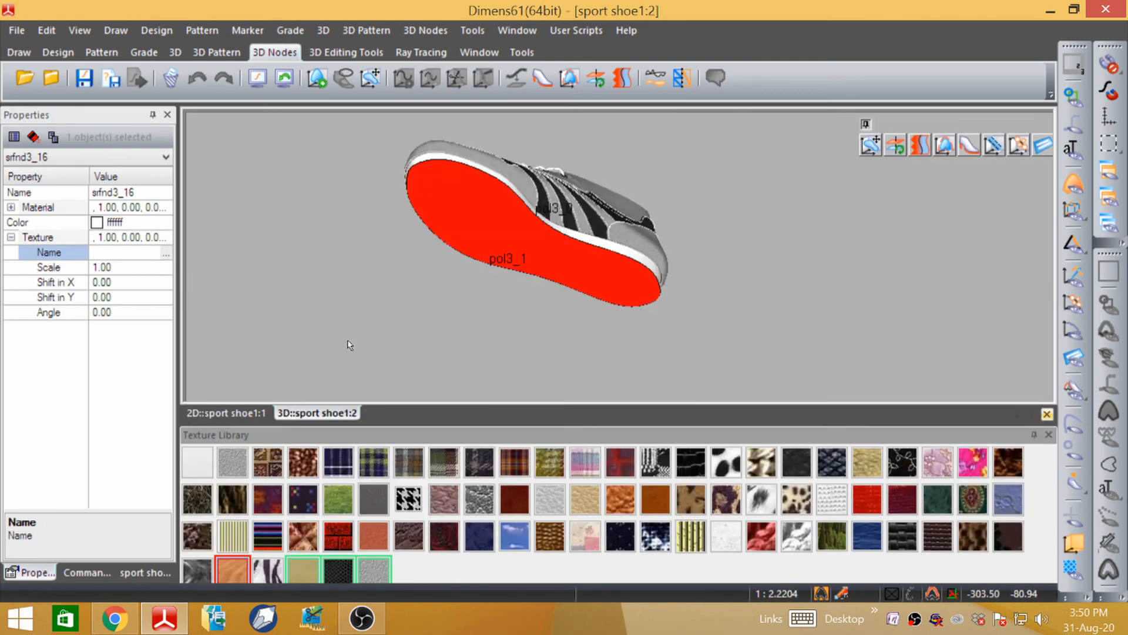
left_click(681, 524)
middle_click_drag(522, 200, 469, 327)
scroll(628, 241, "up", 3)
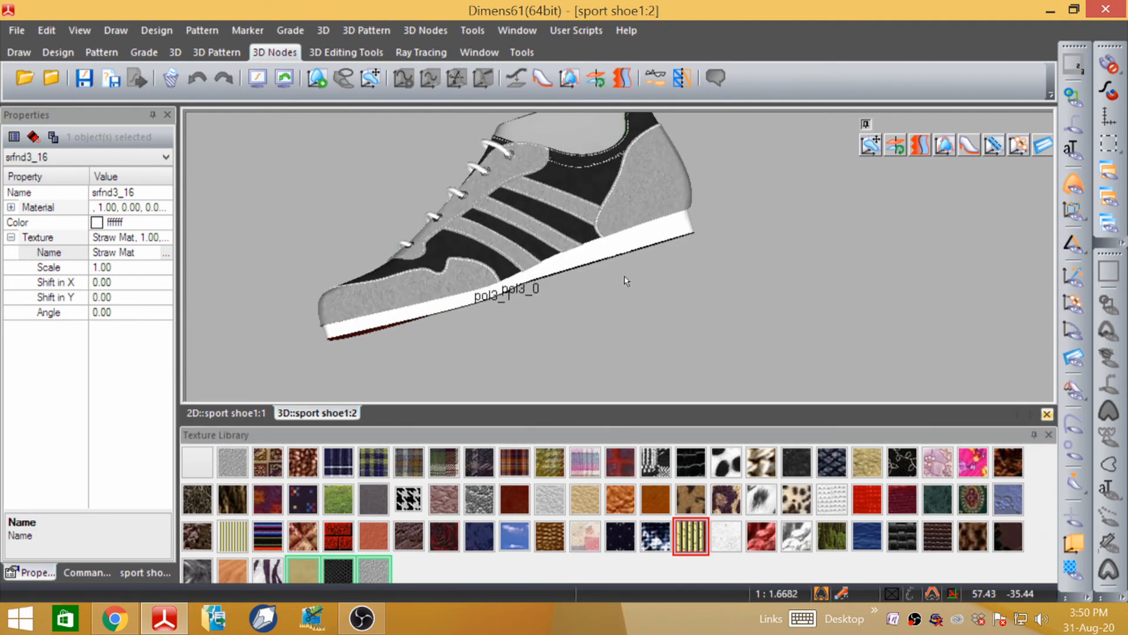
key("Escape")
key("Escape")
- Reopen the existing sole for modification and regenerate it with its current settings
middle_click_drag(465, 321, 675, 340)
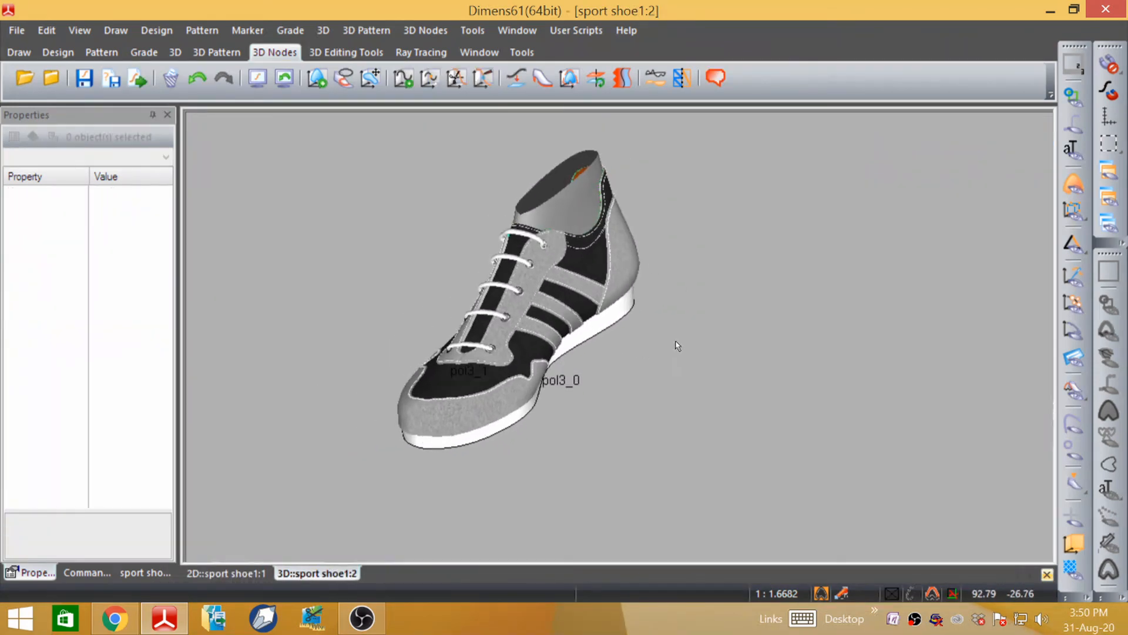
left_click(542, 78)
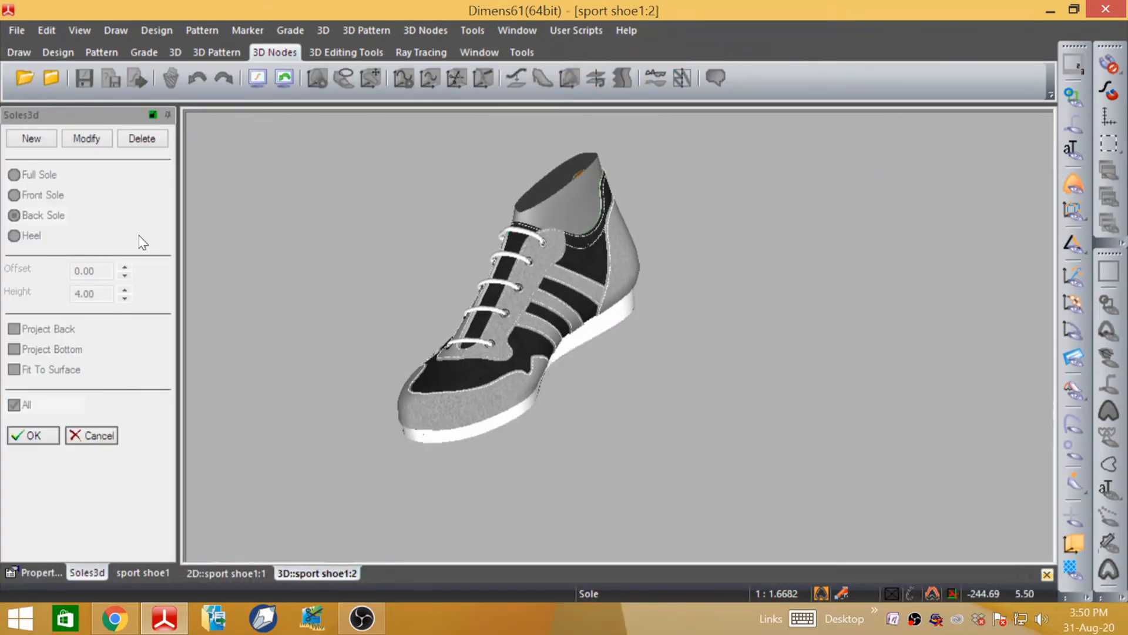
left_click(86, 138)
middle_click_drag(454, 458, 470, 266)
left_click(470, 266)
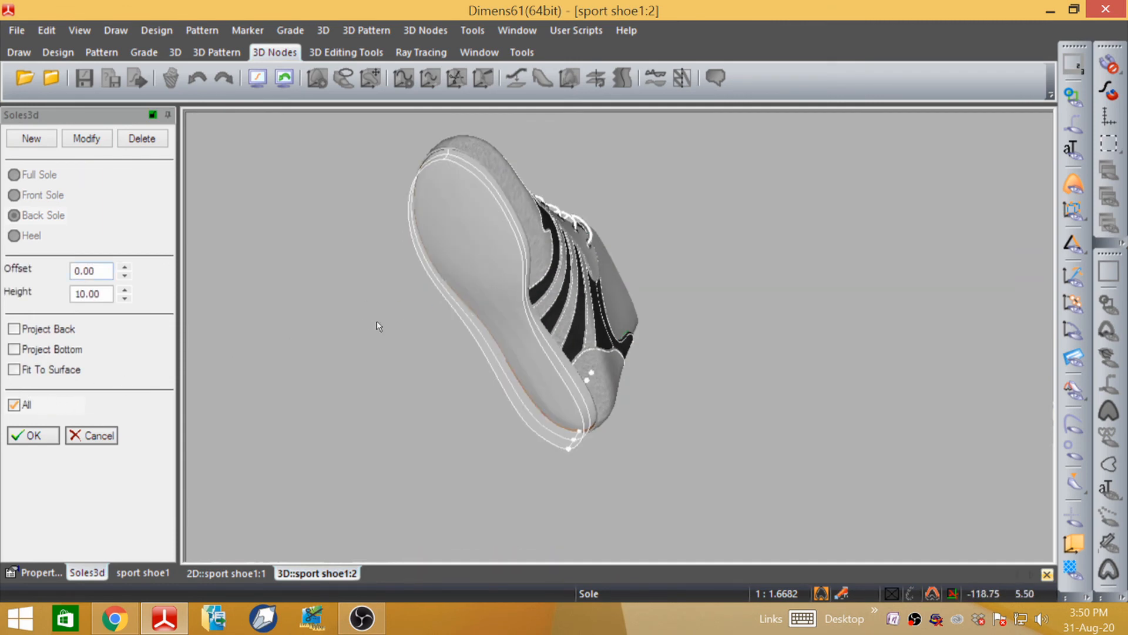
left_click(52, 438)
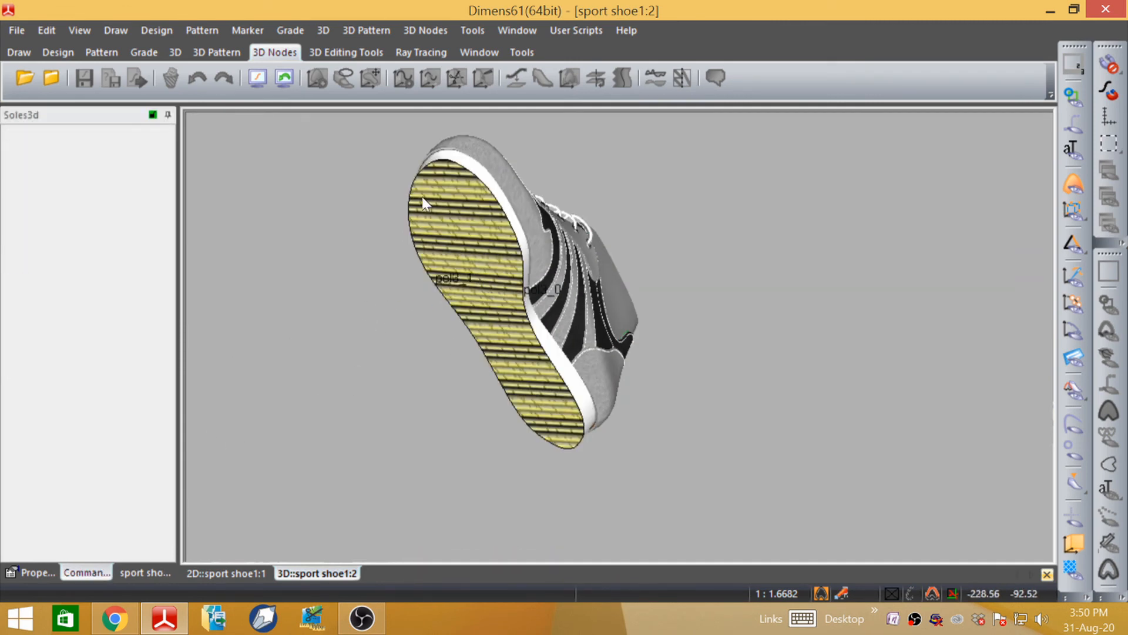
- Examine the shoe from several sides and hide the last to expose the inside of the shoe
middle_click_drag(425, 204, 502, 285)
scroll(558, 412, "up", 3)
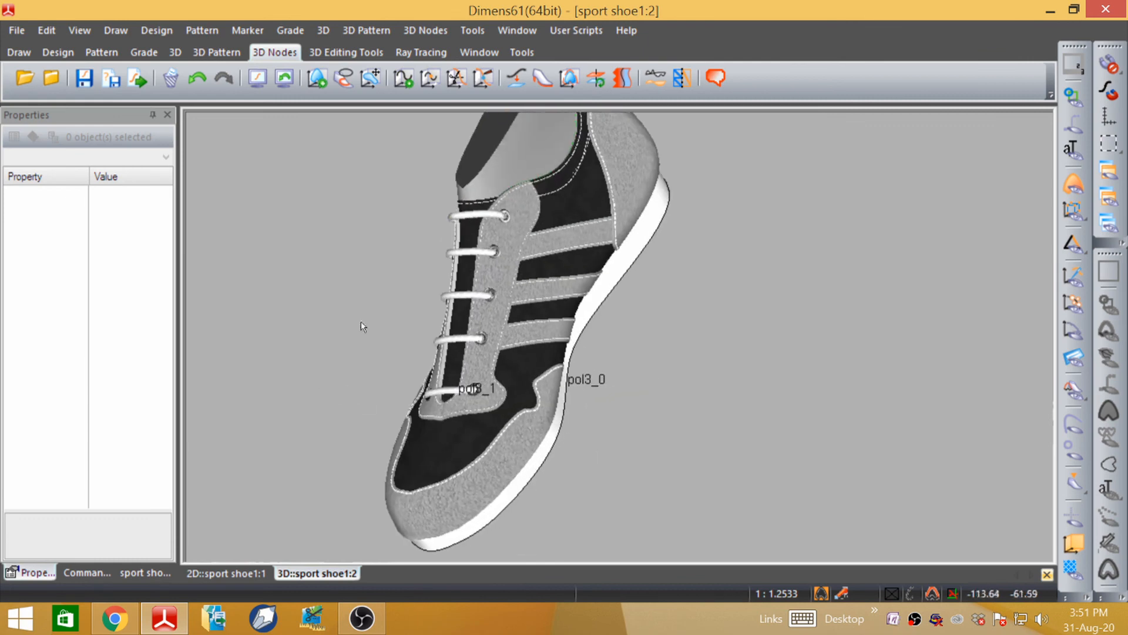
scroll(547, 223, "down", 2)
middle_click_drag(413, 392, 657, 340)
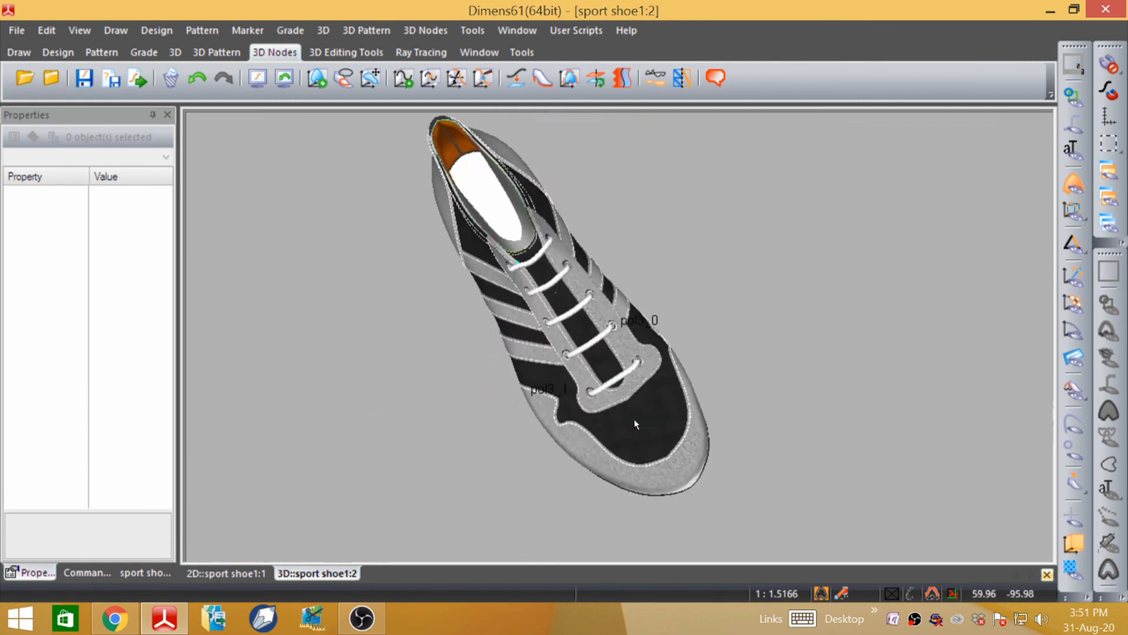
middle_click_drag(634, 423, 667, 204)
middle_click_drag(478, 243, 556, 232)
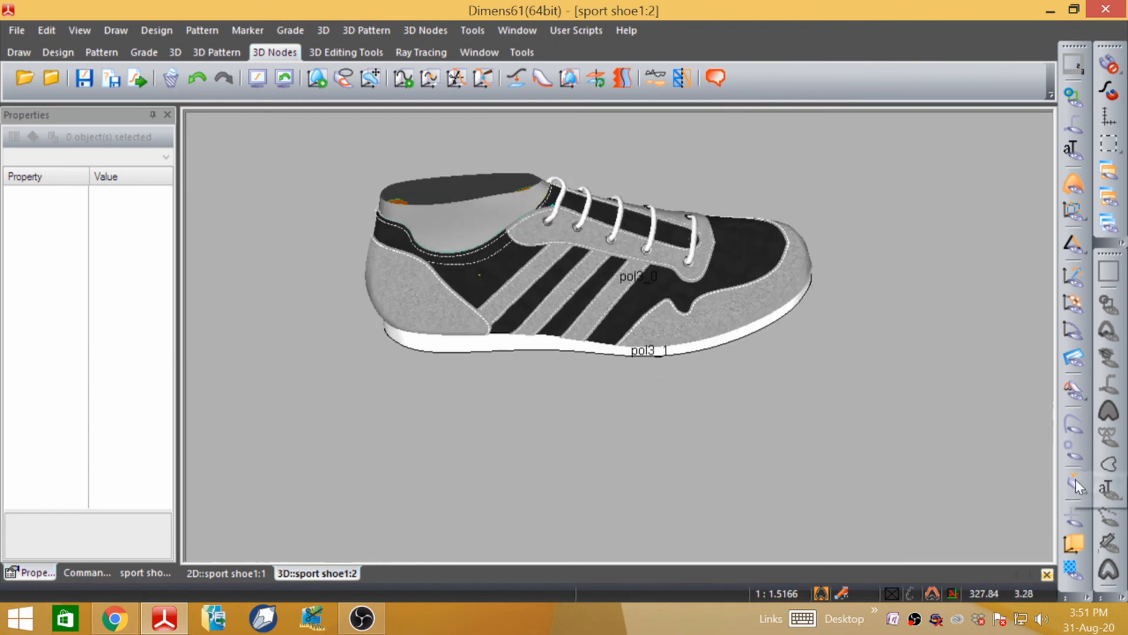
middle_click_drag(970, 405, 541, 232)
scroll(541, 297, "up", 3)
middle_click_drag(542, 298, 474, 365)
- Apply the leather_tan texture to the inner bottom surface of the shoe
left_click(445, 360)
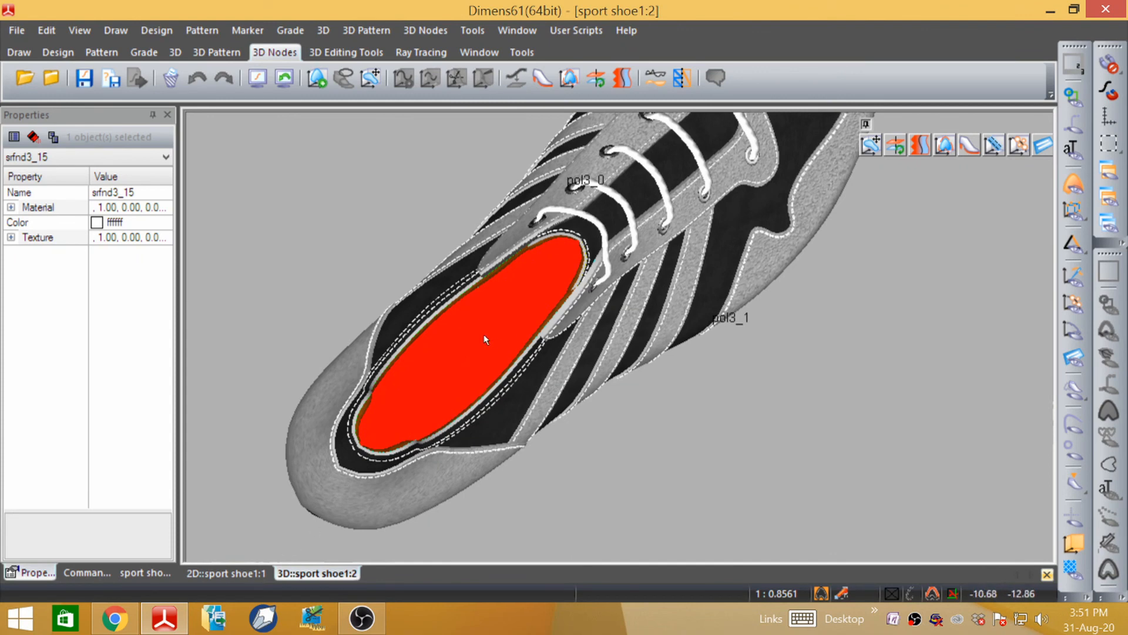
left_click(11, 237)
left_click(135, 252)
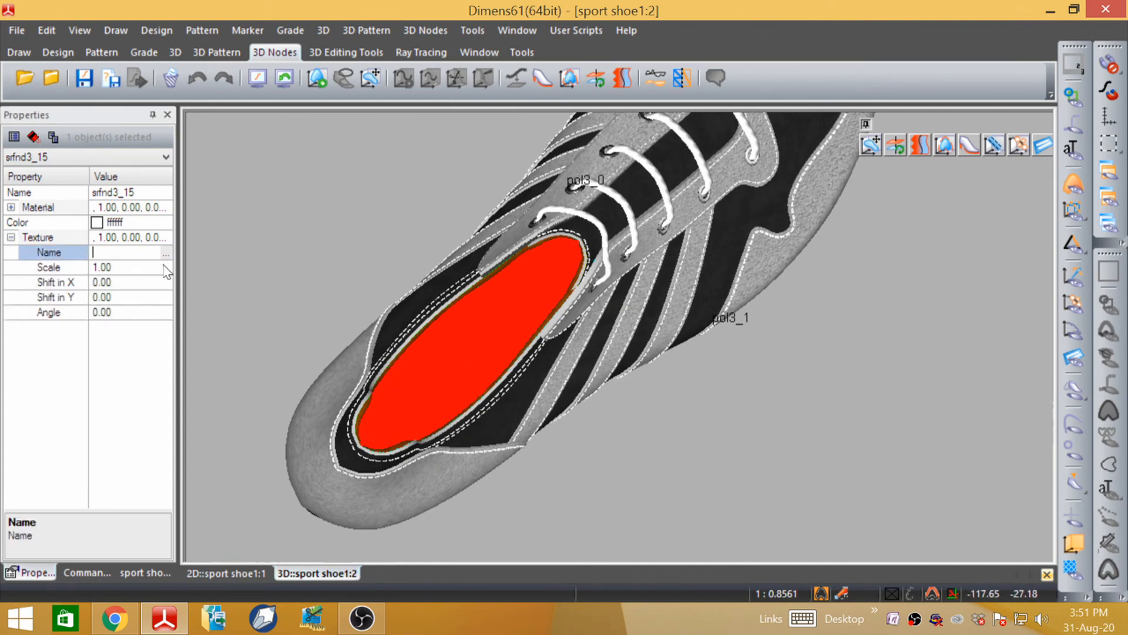
left_click(165, 252)
left_click(653, 504)
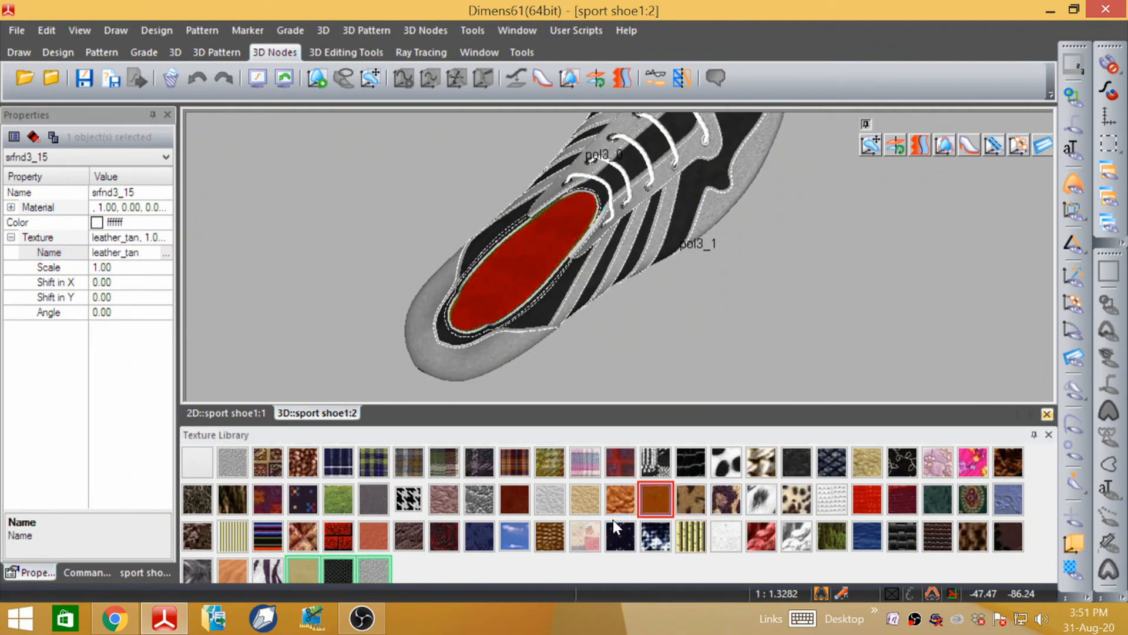
left_click(247, 300)
key("Escape")
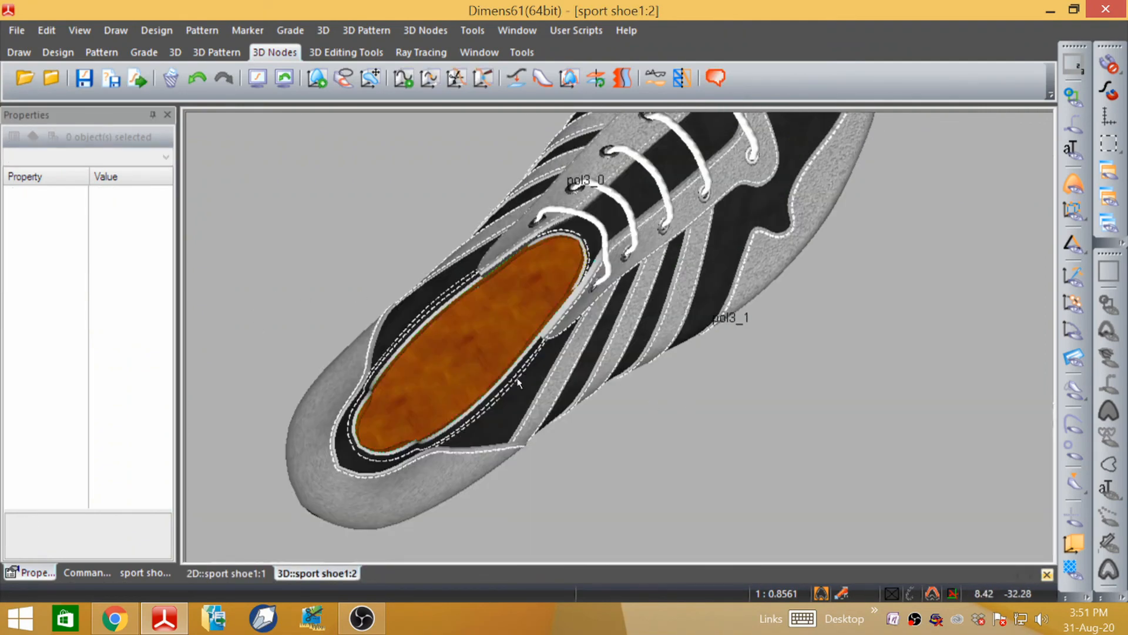
- Examine the lining and inner bottom through the shoe opening, as well as the outer sides
middle_click_drag(520, 379, 538, 288)
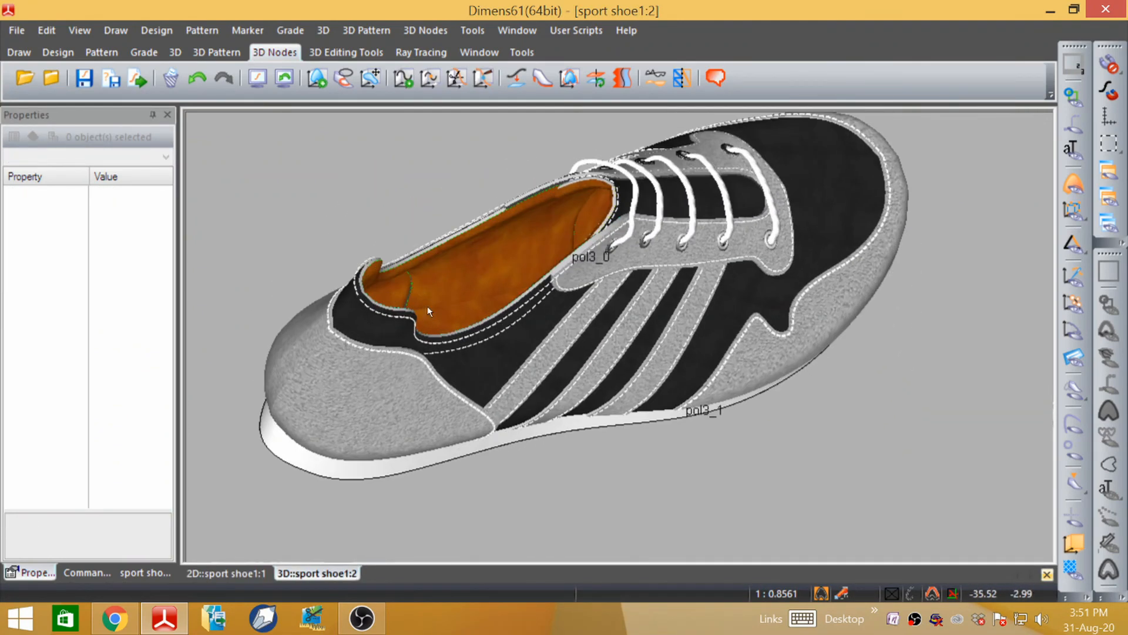
scroll(428, 308, "up", 3)
middle_click_drag(406, 300, 575, 343)
scroll(532, 376, "up", 3)
middle_click_drag(442, 357, 478, 318)
right_click(476, 318)
key("Escape")
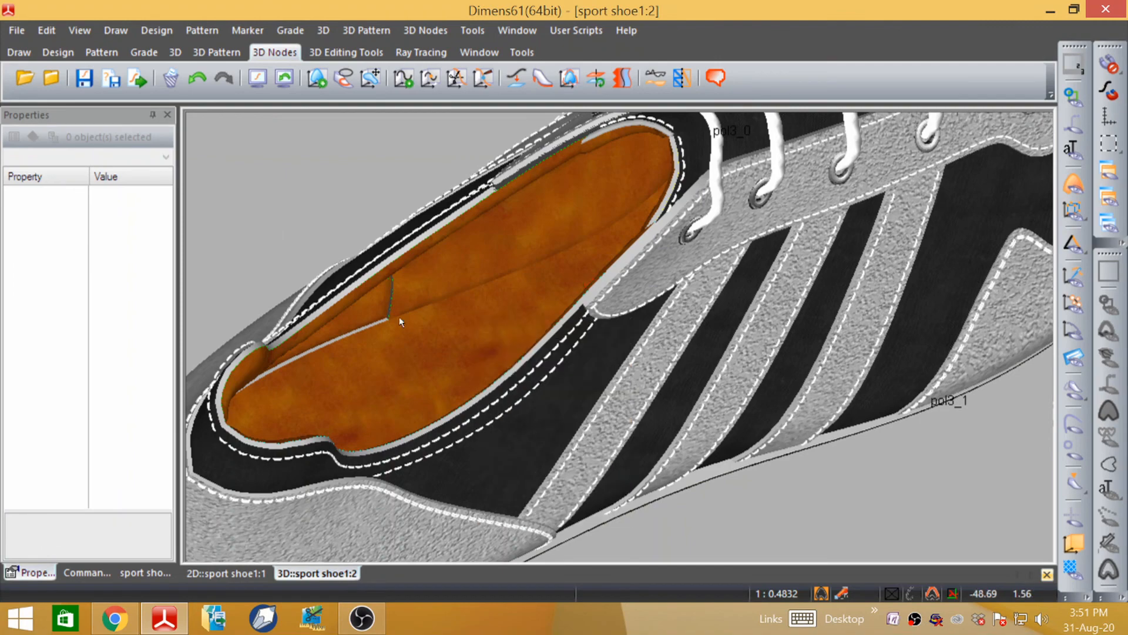
scroll(444, 333, "down", 6)
middle_click_drag(511, 388, 502, 185)
scroll(485, 319, "down", 4)
middle_click_drag(486, 318, 700, 350)
middle_click_drag(375, 209, 414, 272)
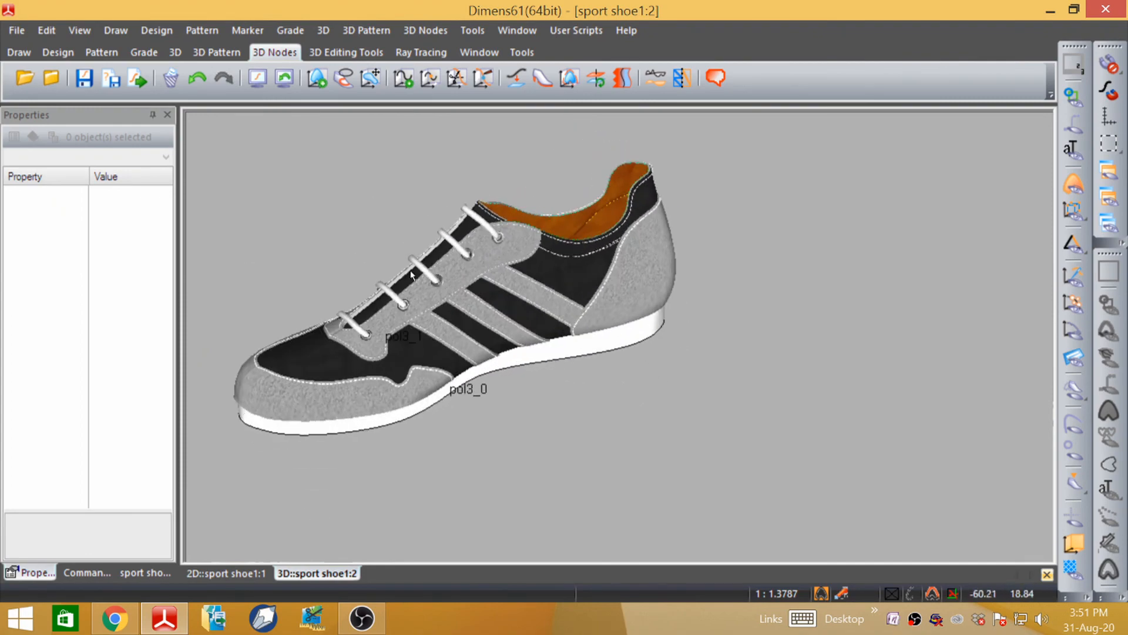
- Delete the duplicate stitch line that overlaps the lower collar stitching between the eyelet piece and the heel piece
scroll(418, 268, "up", 6)
scroll(632, 238, "down", 3)
scroll(708, 245, "up", 6)
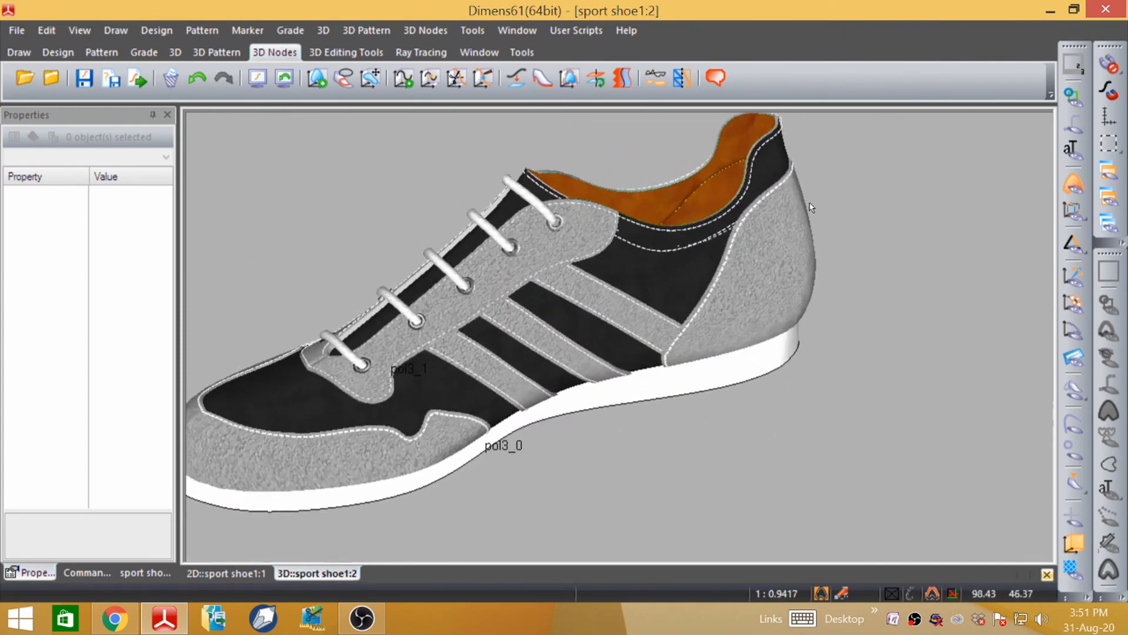
scroll(587, 241, "down", 3)
scroll(655, 202, "up", 3)
scroll(723, 192, "up", 10)
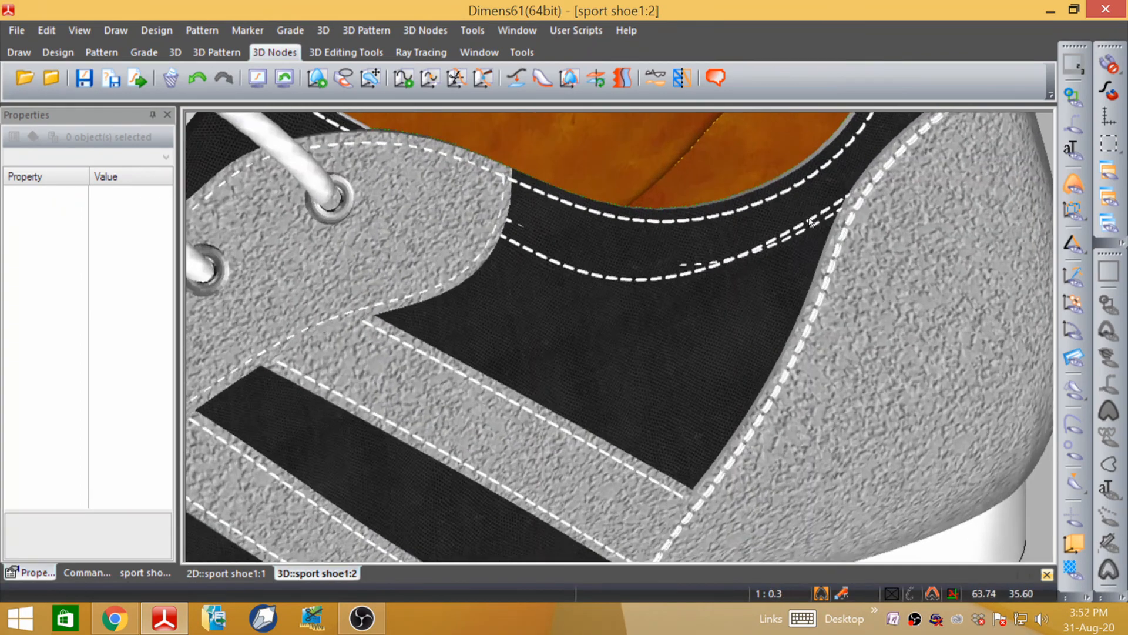
left_click(819, 231)
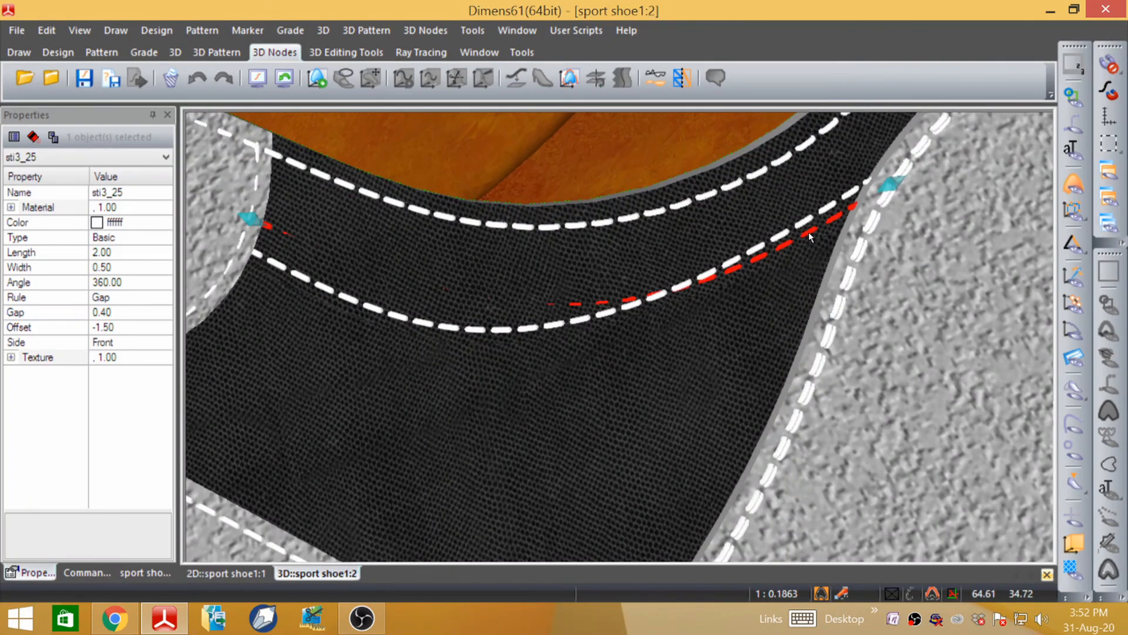
scroll(808, 231, "down", 5)
left_click(170, 77)
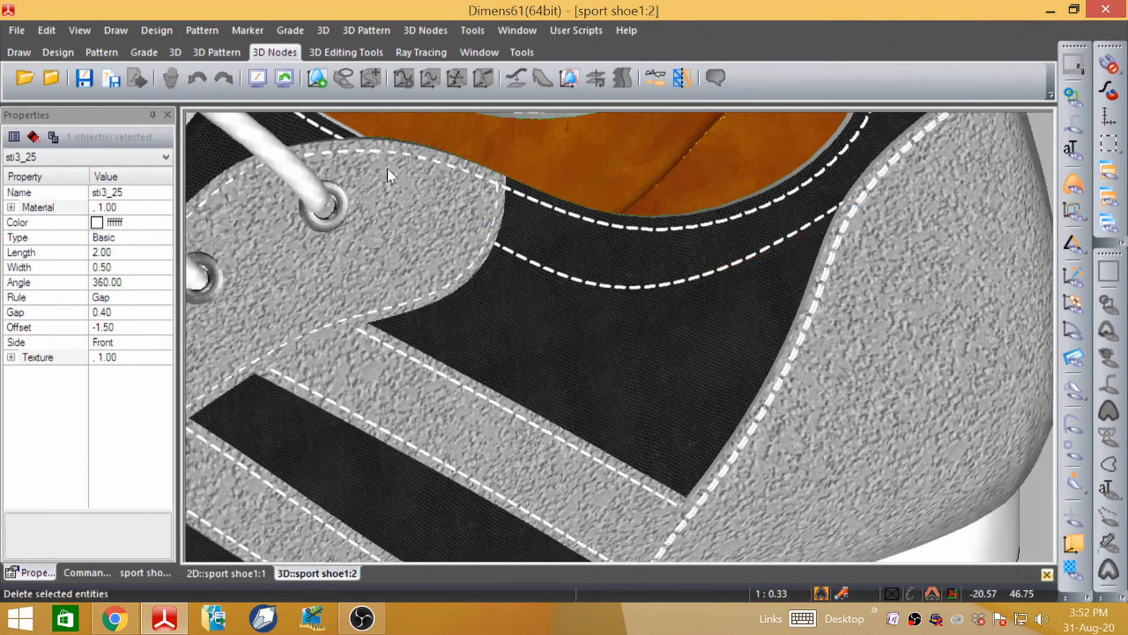
- Examine the completed shoe from the side and the toe, checking the stitching, laces and sole
scroll(632, 207, "down", 3)
scroll(668, 212, "down", 3)
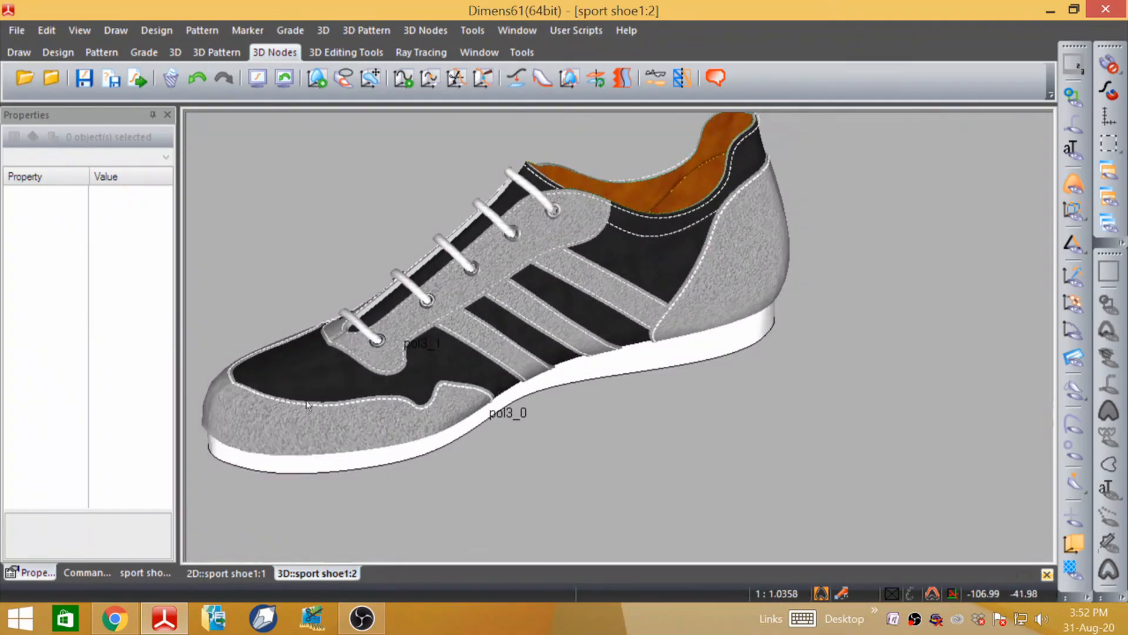
middle_click_drag(316, 426, 546, 212)
middle_click_drag(680, 211, 567, 297)
scroll(674, 251, "up", 2)
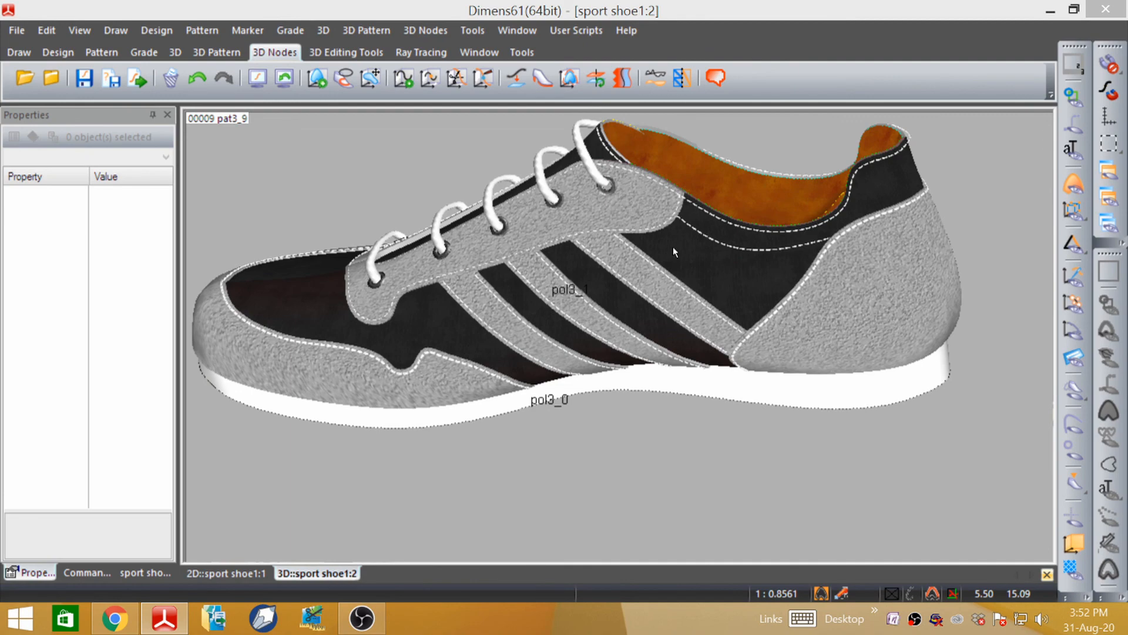
scroll(674, 252, "down", 2)
middle_click_drag(674, 253, 622, 234)
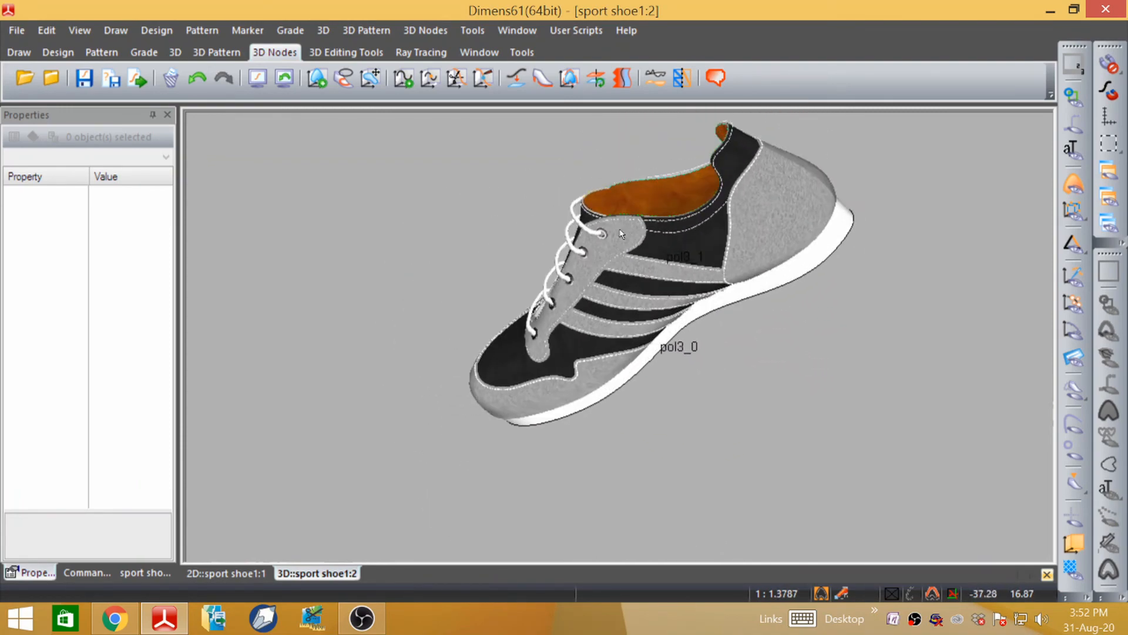
middle_click_drag(704, 251, 845, 165)
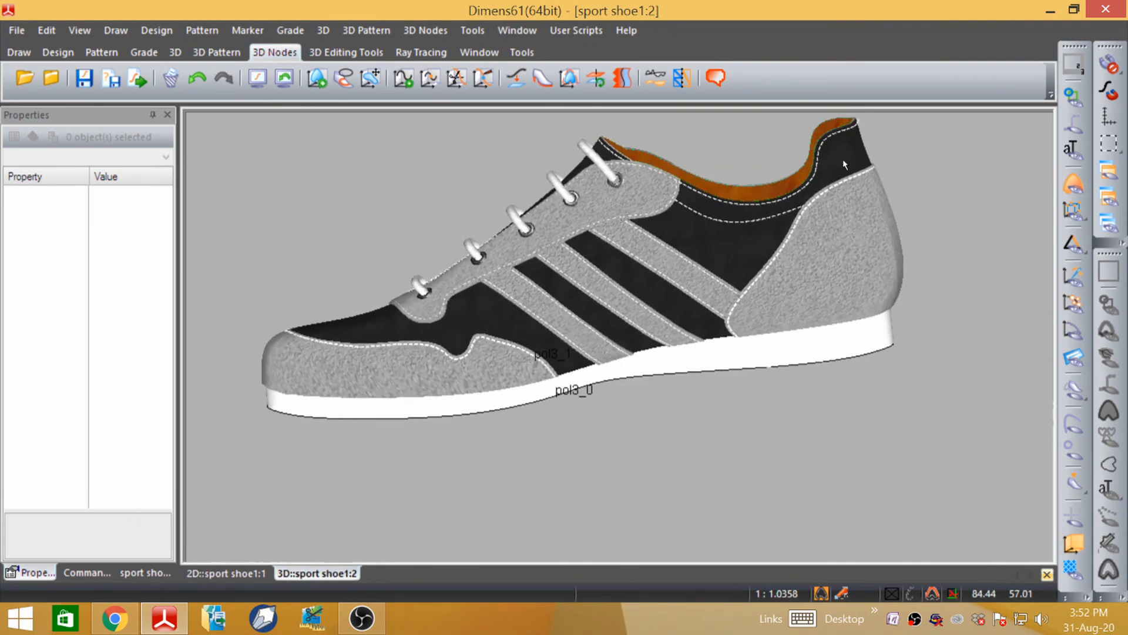
middle_click_drag(763, 194, 672, 416)
scroll(671, 435, "up", 4)
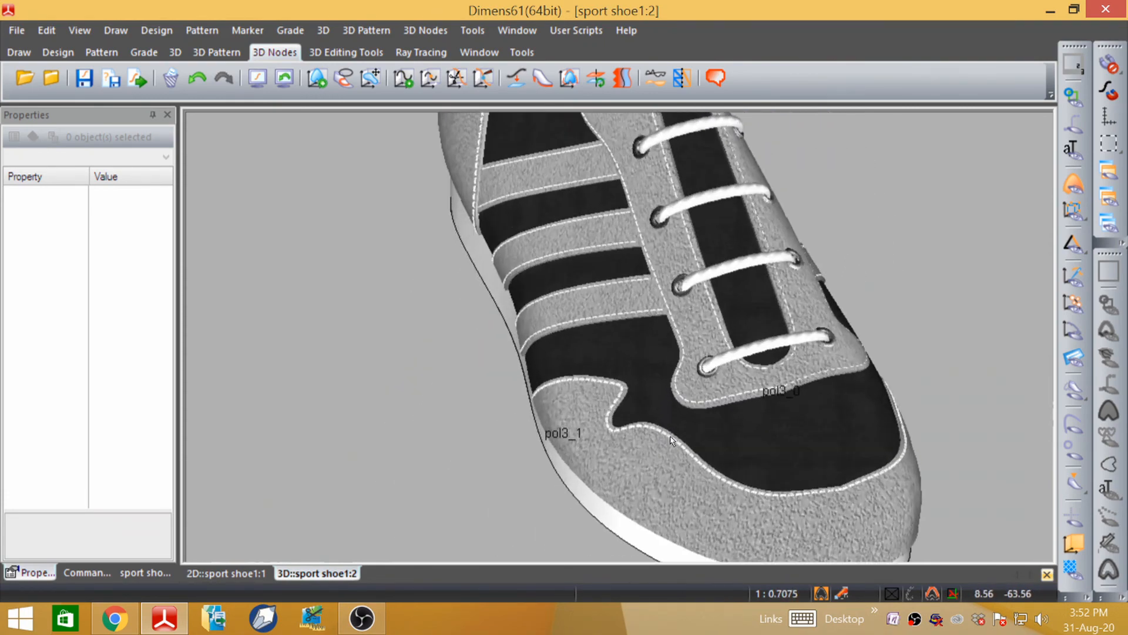